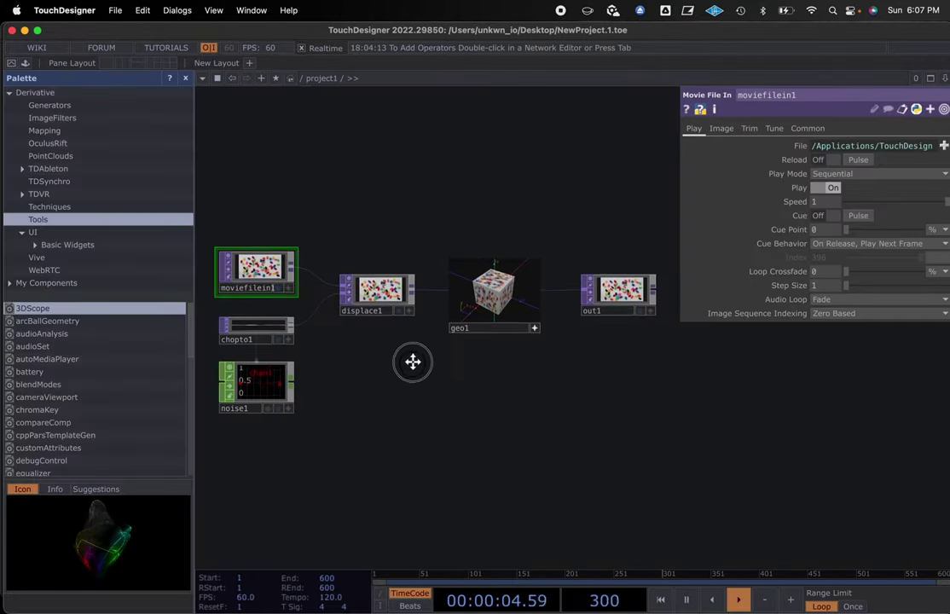
Step: Delete all six default operators from the project1 network and close the operator palette
{"action": "left_click_drag", "start_coordinate": [412, 362], "coordinate": [418, 367]}
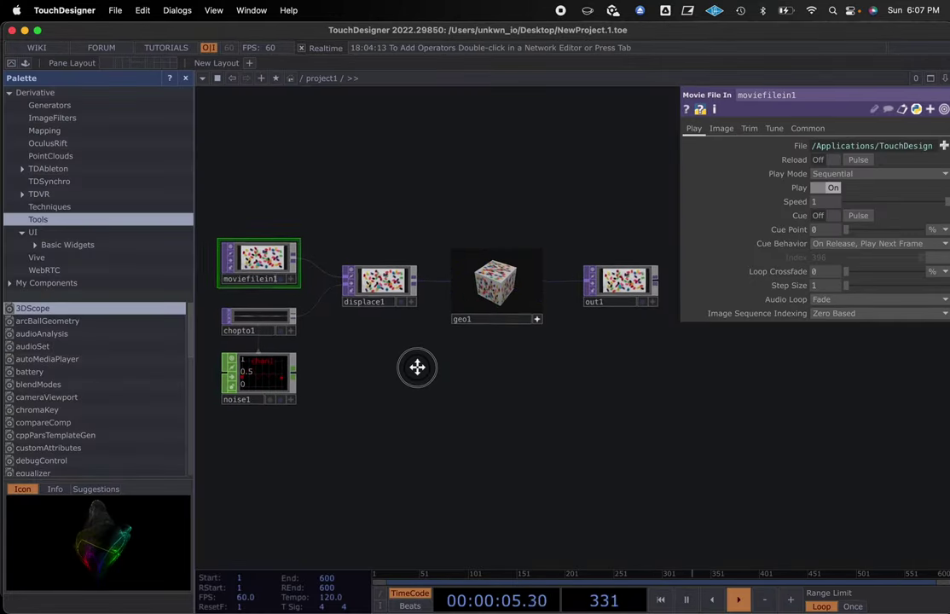
{"action": "right_click_drag", "start_coordinate": [218, 193], "coordinate": [670, 465]}
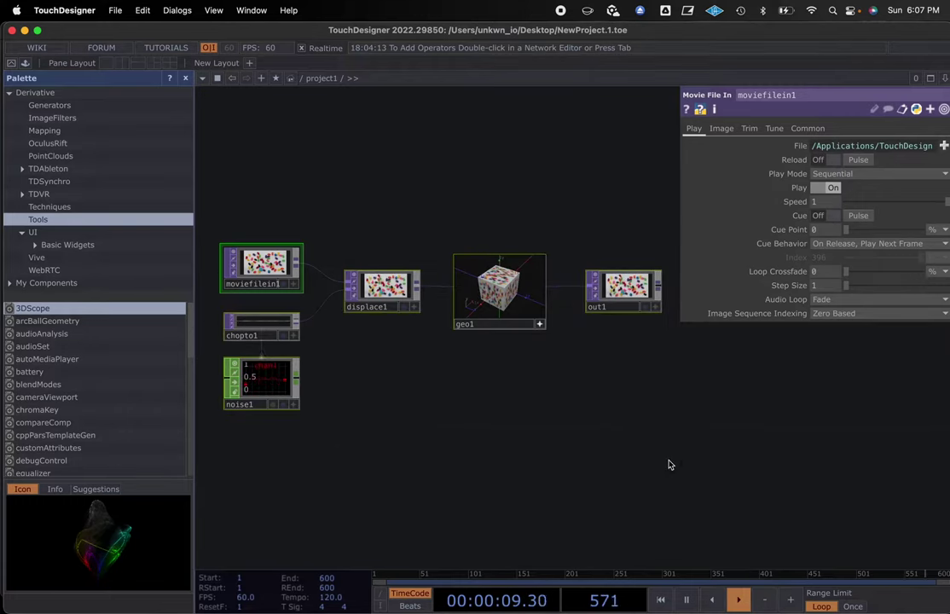
{"action": "key", "text": "BackSpace"}
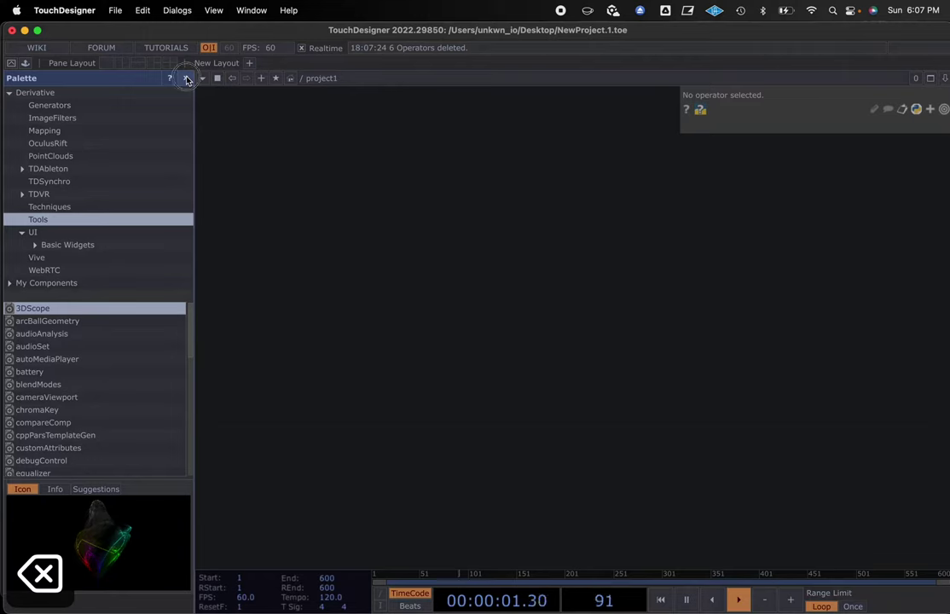
{"action": "left_click", "coordinate": [205, 77]}
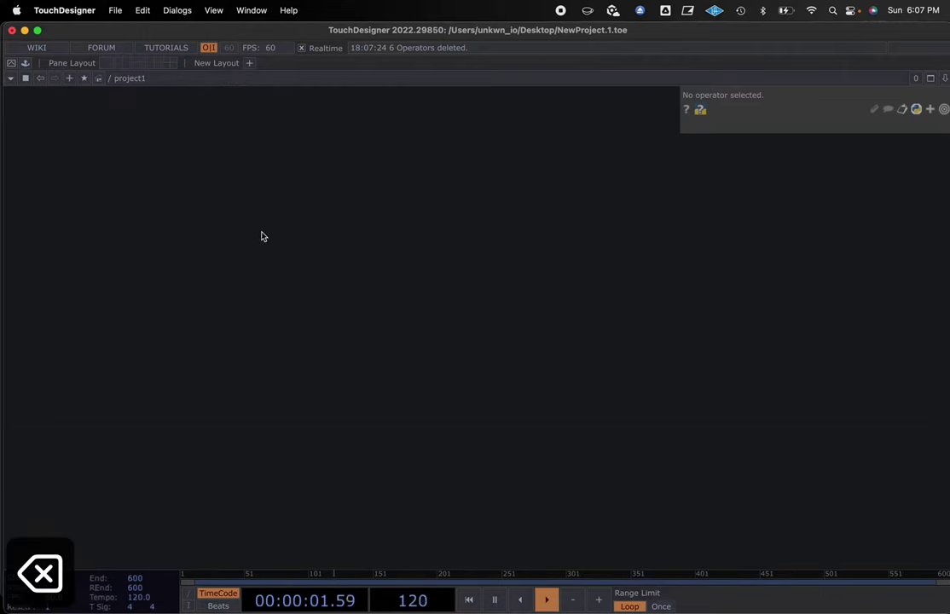
Step: Add a Box SOP to the empty project1 network
{"action": "right_click", "coordinate": [318, 400]}
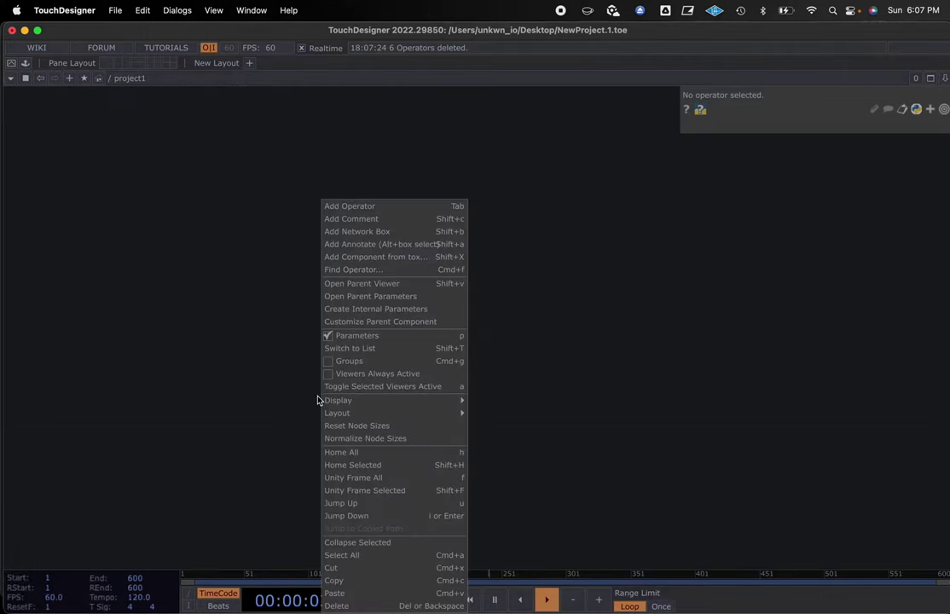
{"action": "left_click", "coordinate": [356, 210]}
{"action": "left_click", "coordinate": [249, 64]}
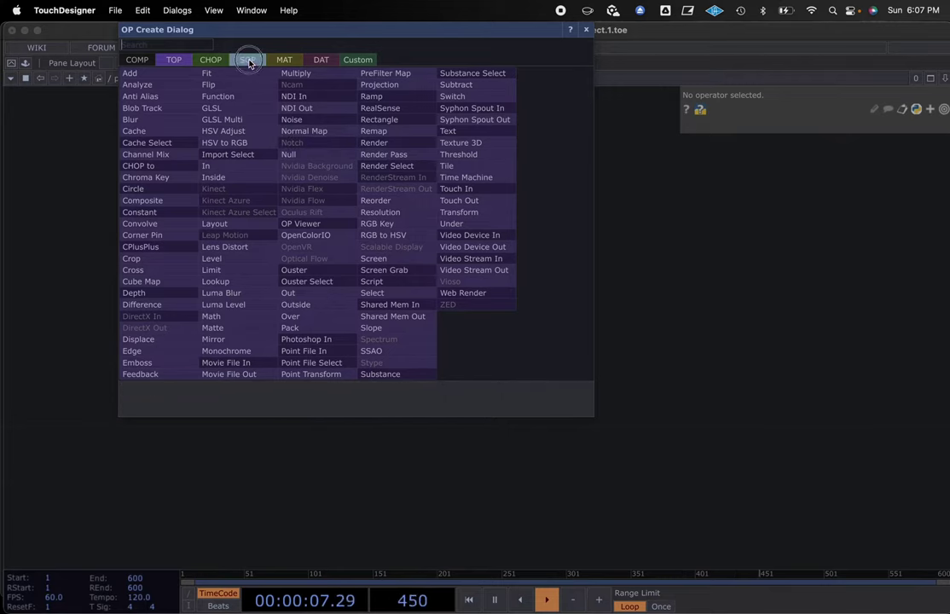
{"action": "left_click", "coordinate": [160, 187]}
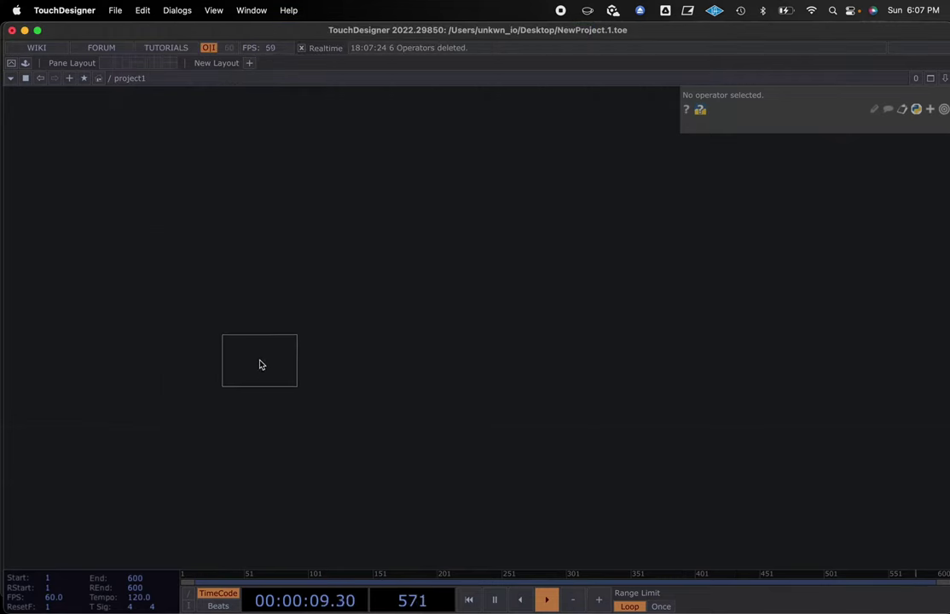
{"action": "left_click", "coordinate": [260, 365]}
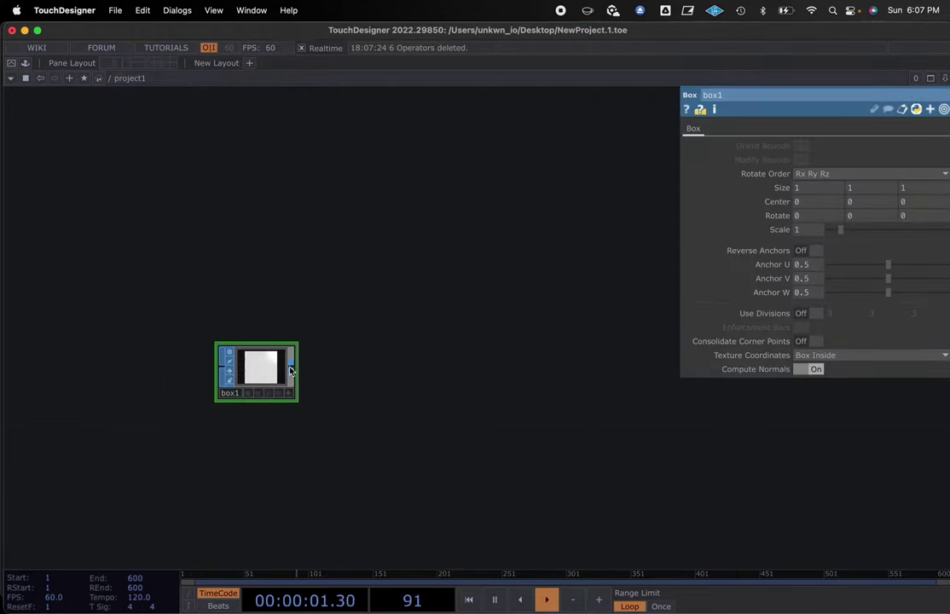
Step: Append a Transform SOP to the output of box1, followed by a Null SOP on the Transform's output
{"action": "right_click", "coordinate": [290, 370]}
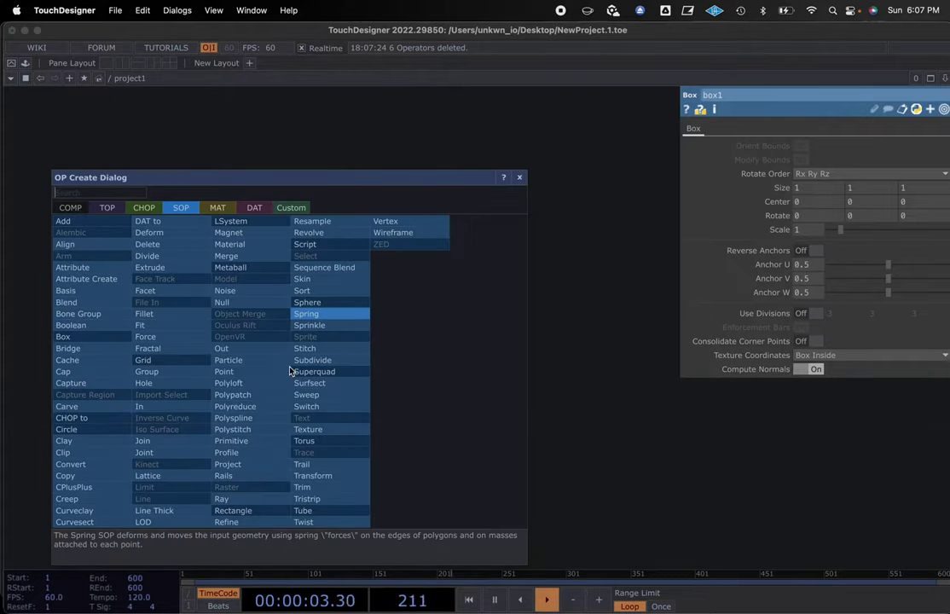
{"action": "left_click", "coordinate": [326, 466]}
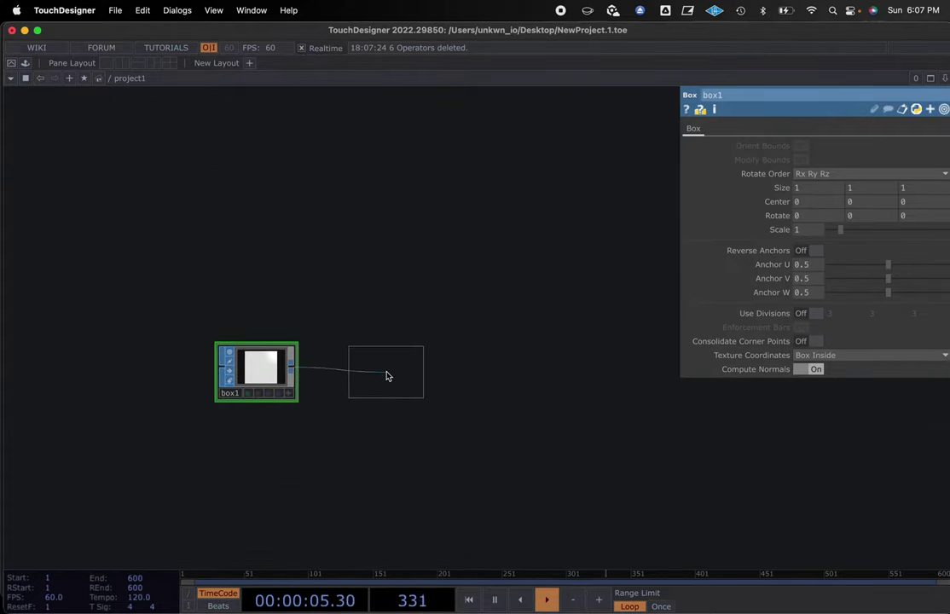
{"action": "left_click", "coordinate": [381, 381]}
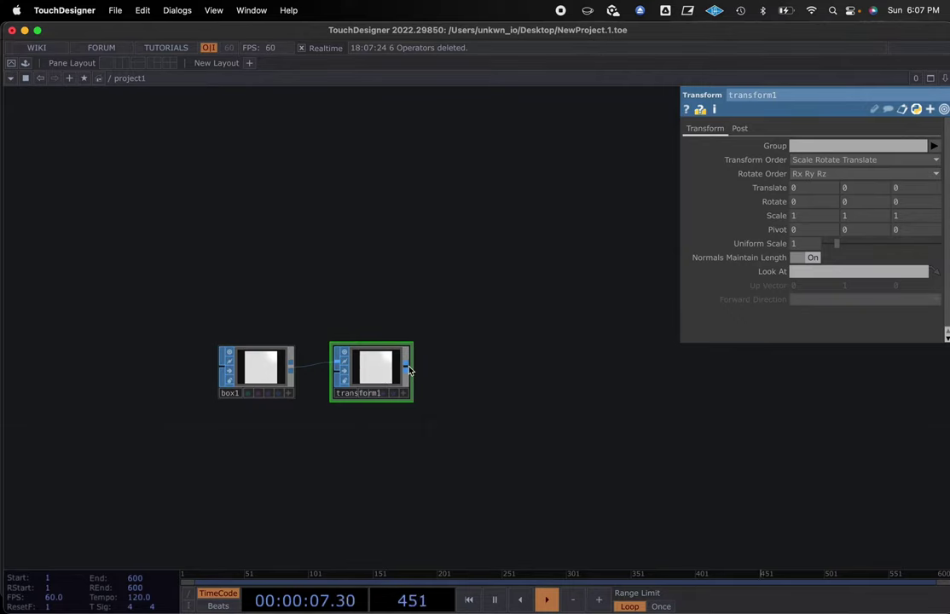
{"action": "right_click", "coordinate": [409, 368]}
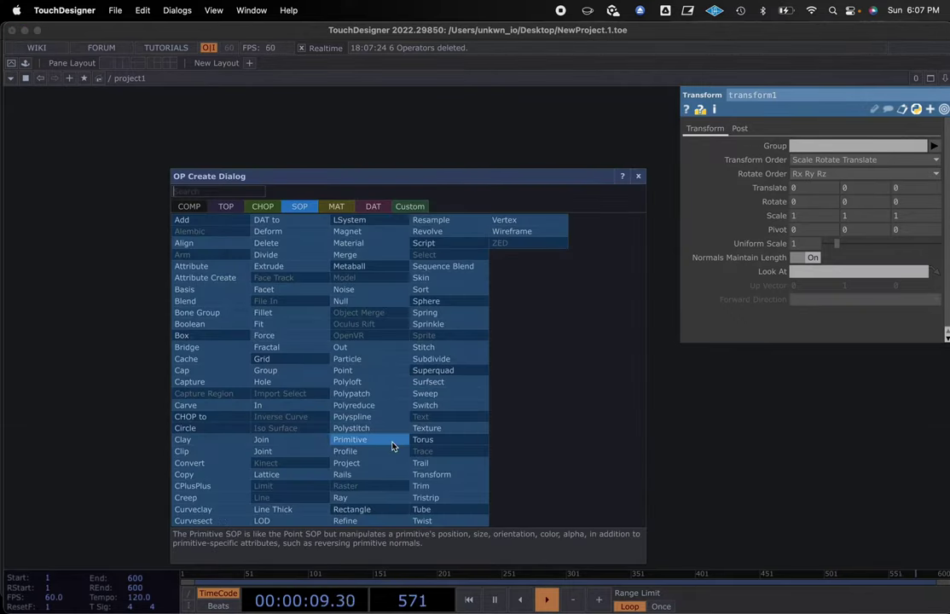
{"action": "left_click", "coordinate": [362, 307]}
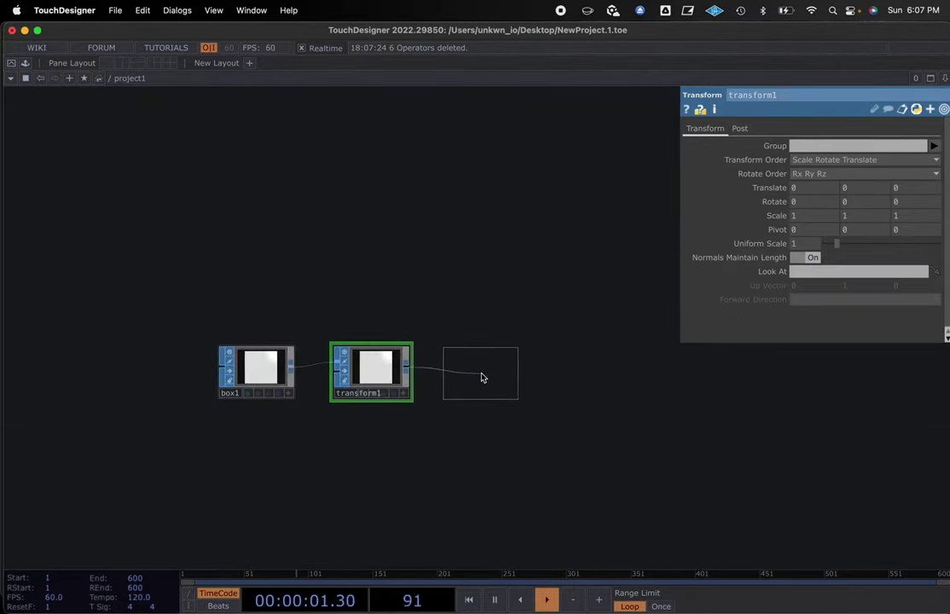
{"action": "left_click", "coordinate": [485, 377]}
{"action": "scroll", "coordinate": [565, 388], "scroll_direction": "right", "scroll_amount": 5}
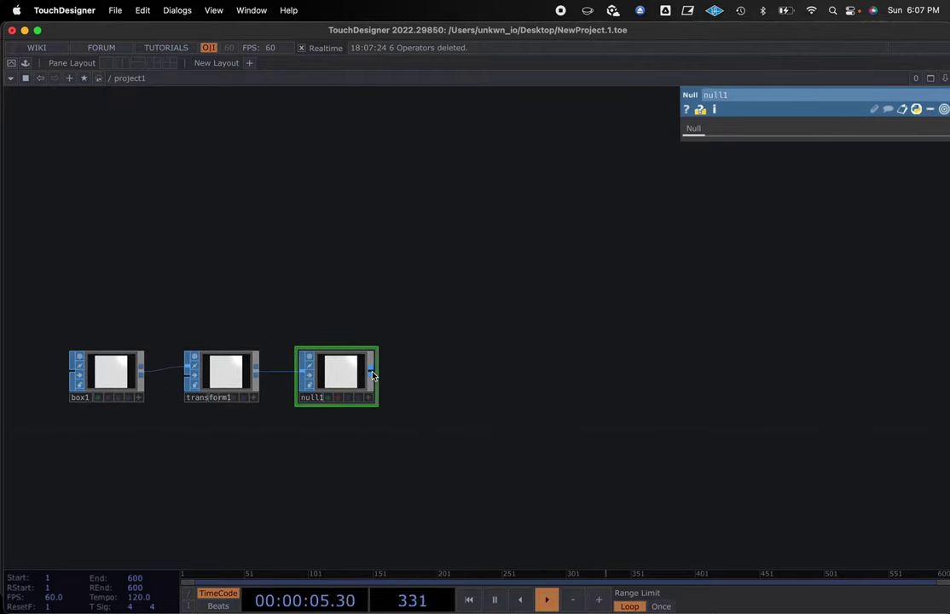
{"action": "left_click", "coordinate": [372, 375]}
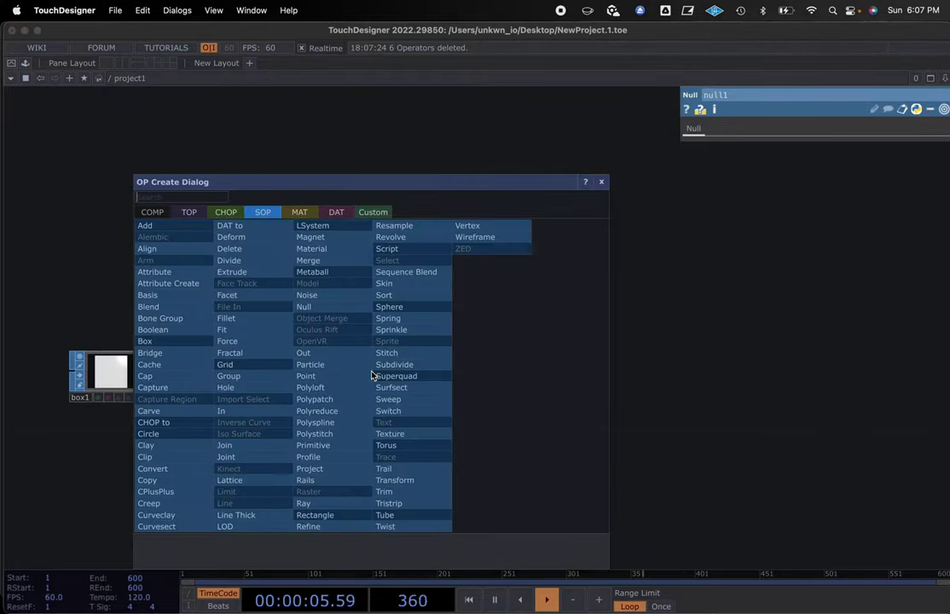
{"action": "left_click", "coordinate": [154, 213]}
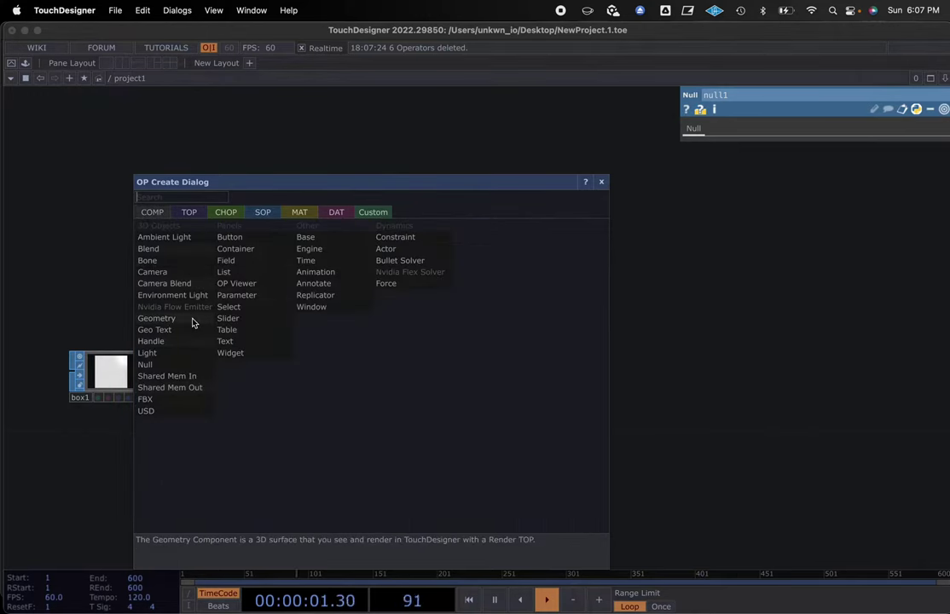
{"action": "left_click", "coordinate": [601, 181]}
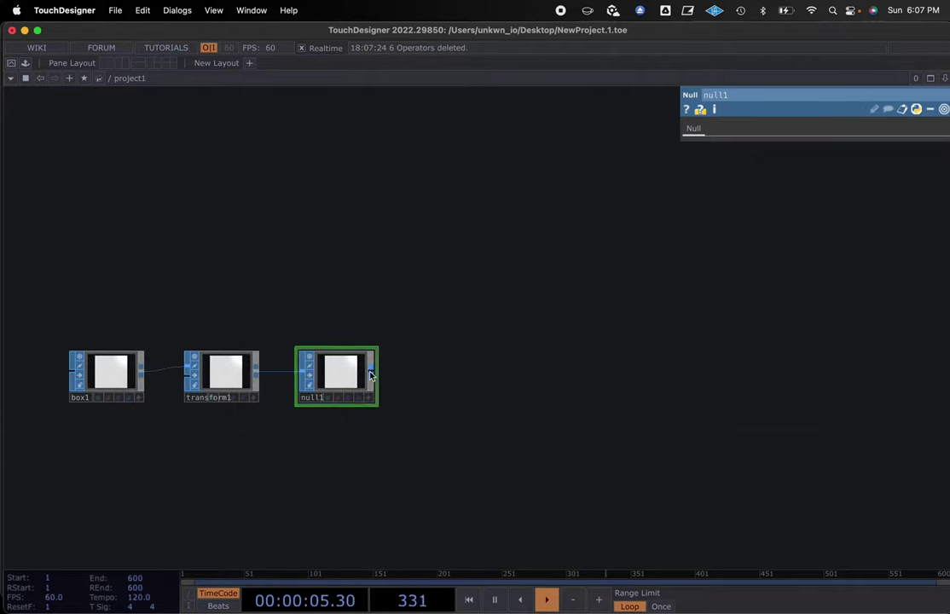
Step: Add a Geometry COMP fed by the output of null1
{"action": "right_click", "coordinate": [371, 374]}
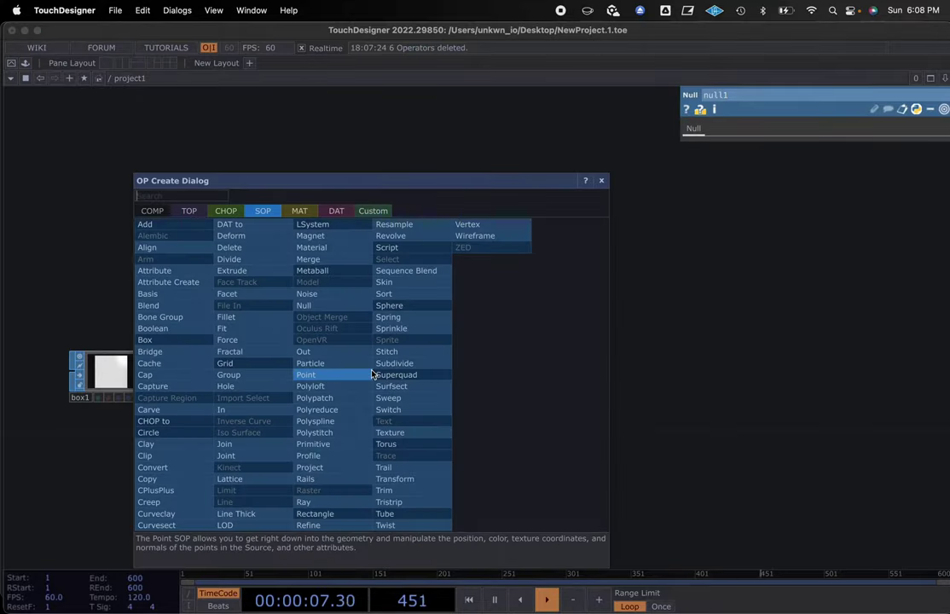
{"action": "left_click", "coordinate": [161, 211]}
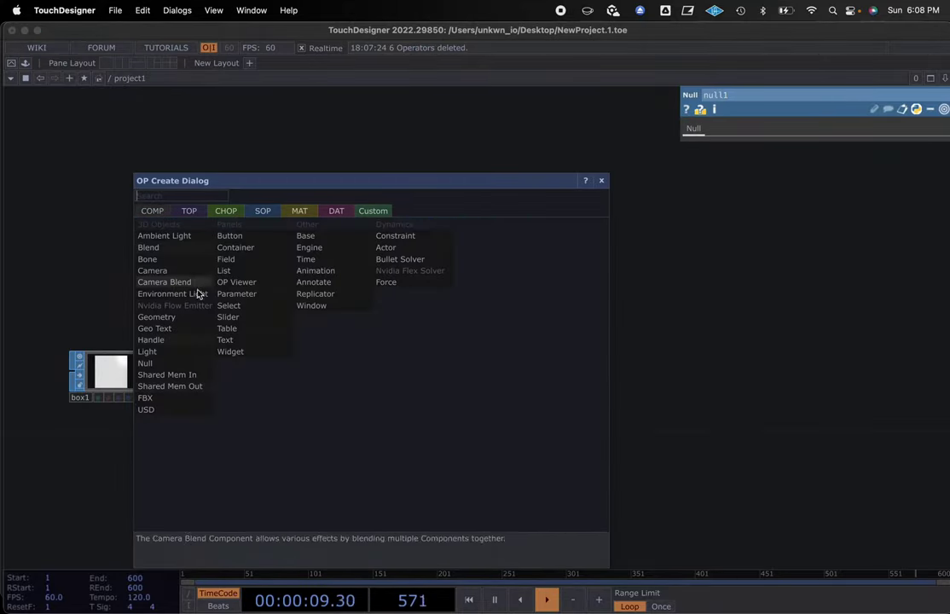
{"action": "left_click", "coordinate": [158, 306]}
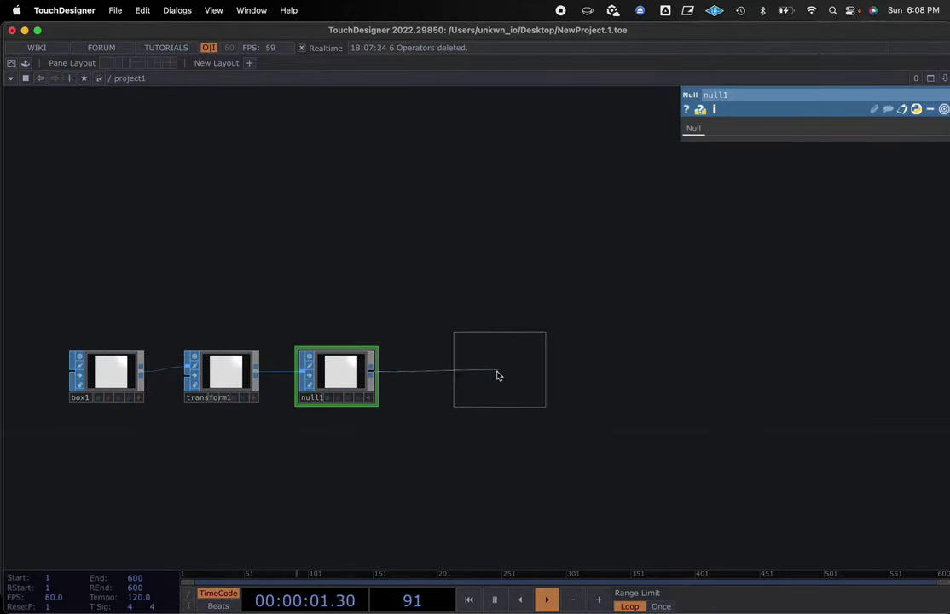
{"action": "left_click", "coordinate": [482, 379]}
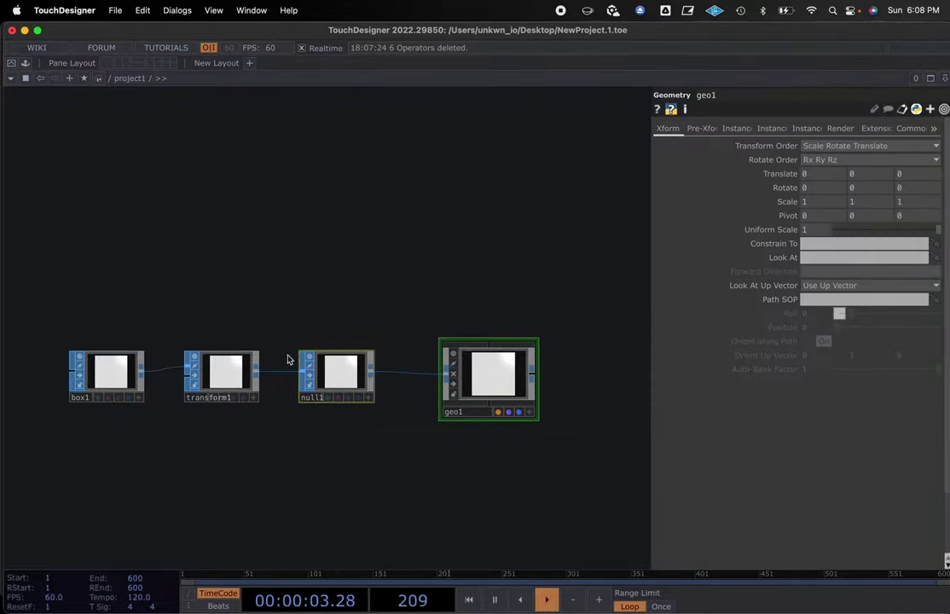
Step: Check the network inside geo1, return to project1 and place a Camera COMP below geo1
{"action": "scroll", "coordinate": [477, 376], "scroll_direction": "up", "scroll_amount": 10}
{"action": "scroll", "coordinate": [477, 376], "scroll_direction": "up", "scroll_amount": 3}
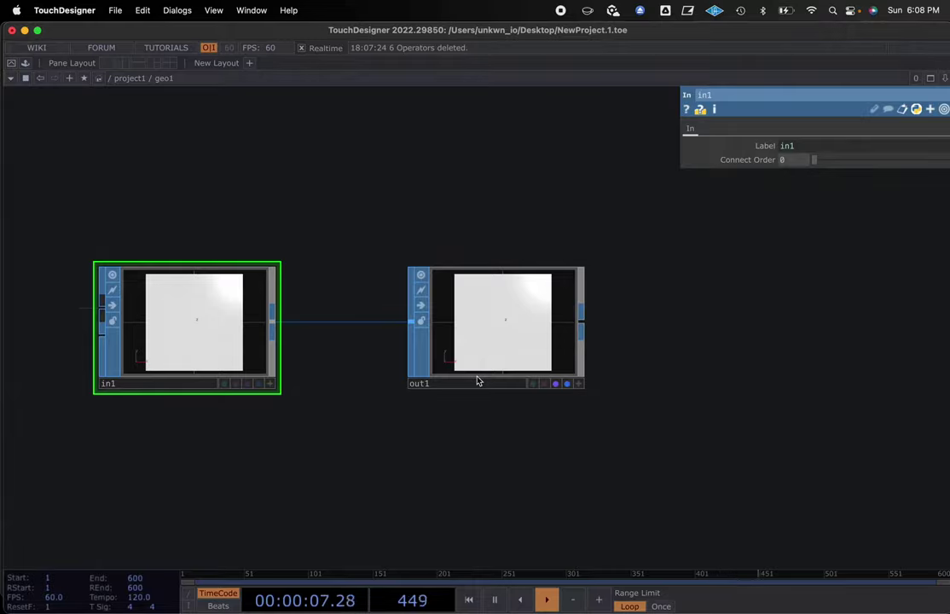
{"action": "scroll", "coordinate": [477, 381], "scroll_direction": "down", "scroll_amount": 10}
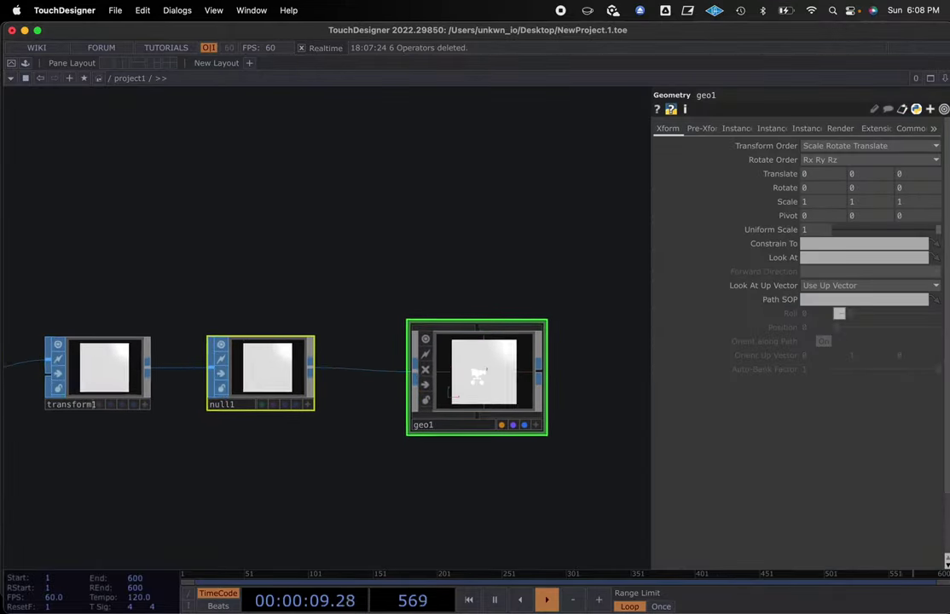
{"action": "scroll", "coordinate": [477, 379], "scroll_direction": "down", "scroll_amount": 4}
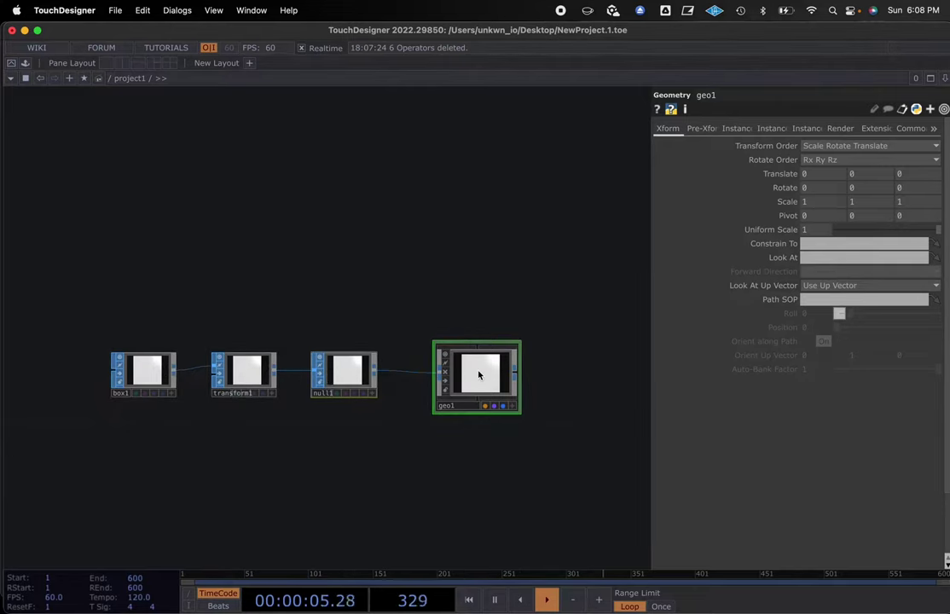
{"action": "right_click", "coordinate": [470, 467]}
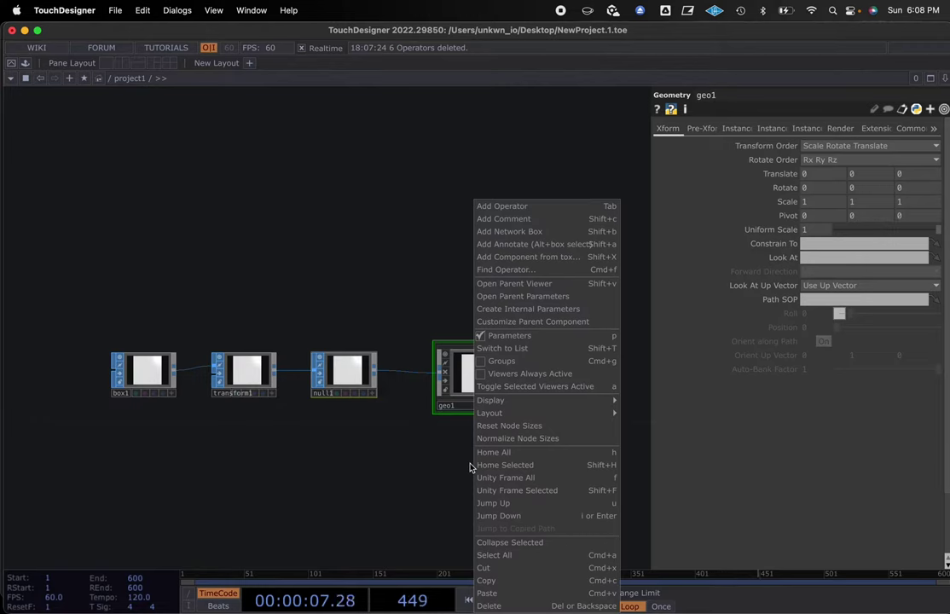
{"action": "left_click", "coordinate": [515, 209]}
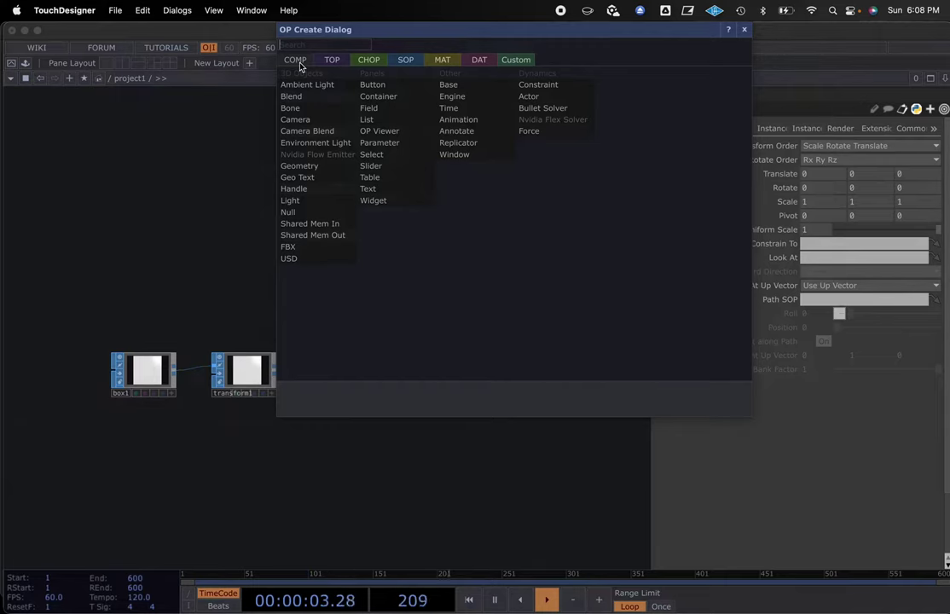
{"action": "left_click", "coordinate": [308, 120]}
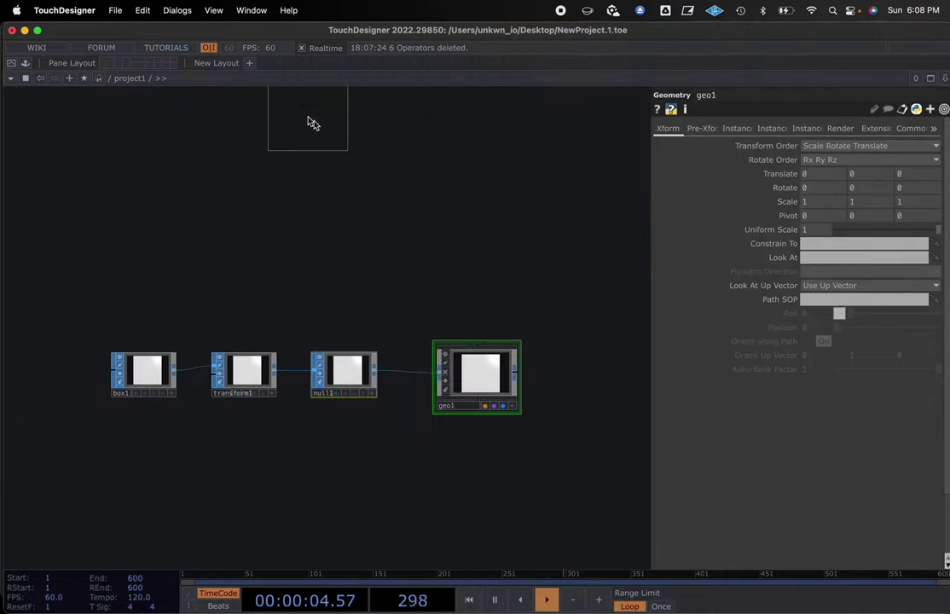
{"action": "left_click", "coordinate": [483, 462]}
Step: Add a Render TOP beside the geometry and camera components
{"action": "left_click_drag", "start_coordinate": [580, 469], "coordinate": [514, 399]}
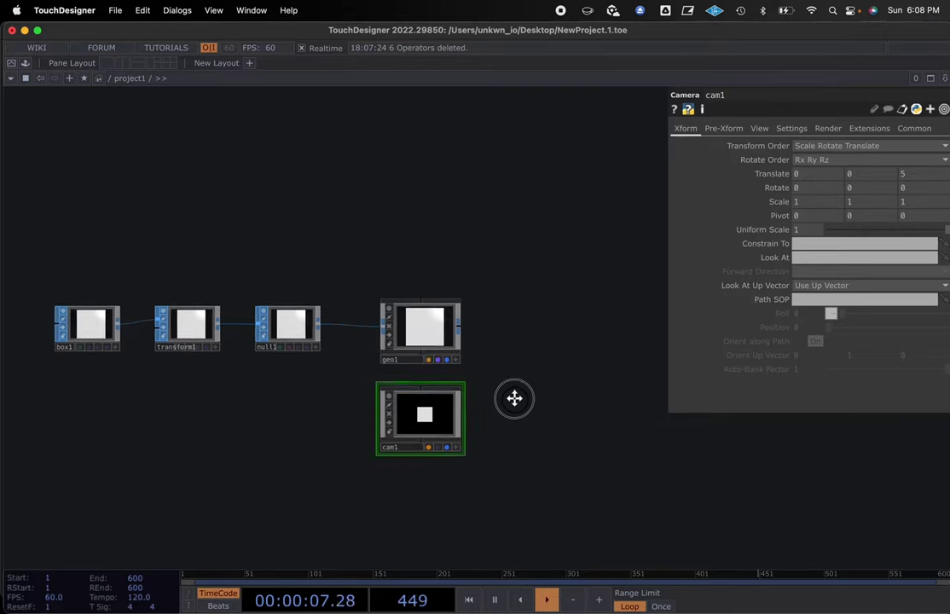
{"action": "scroll", "coordinate": [514, 399], "scroll_direction": "down", "scroll_amount": 3}
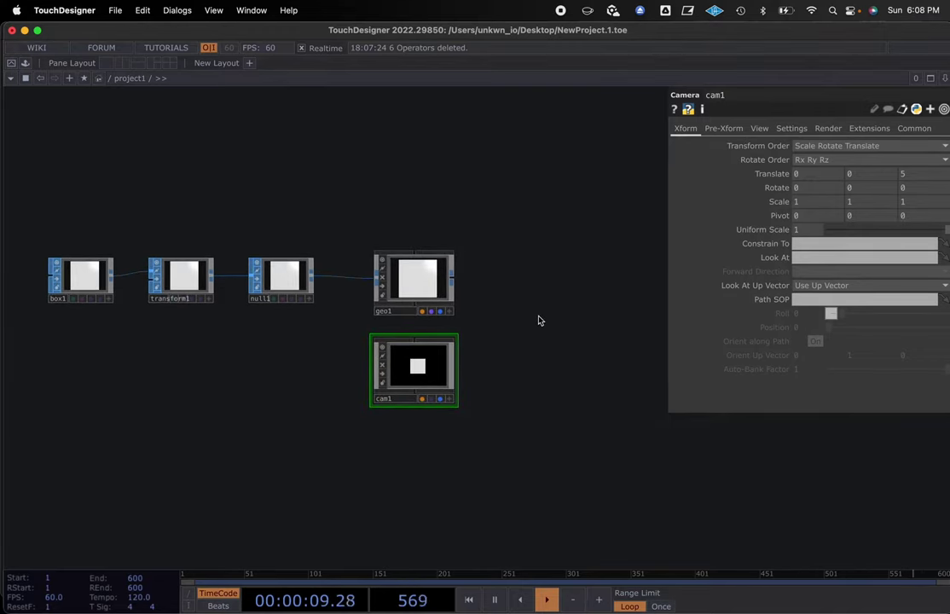
{"action": "right_click", "coordinate": [543, 183]}
{"action": "left_click", "coordinate": [576, 187]}
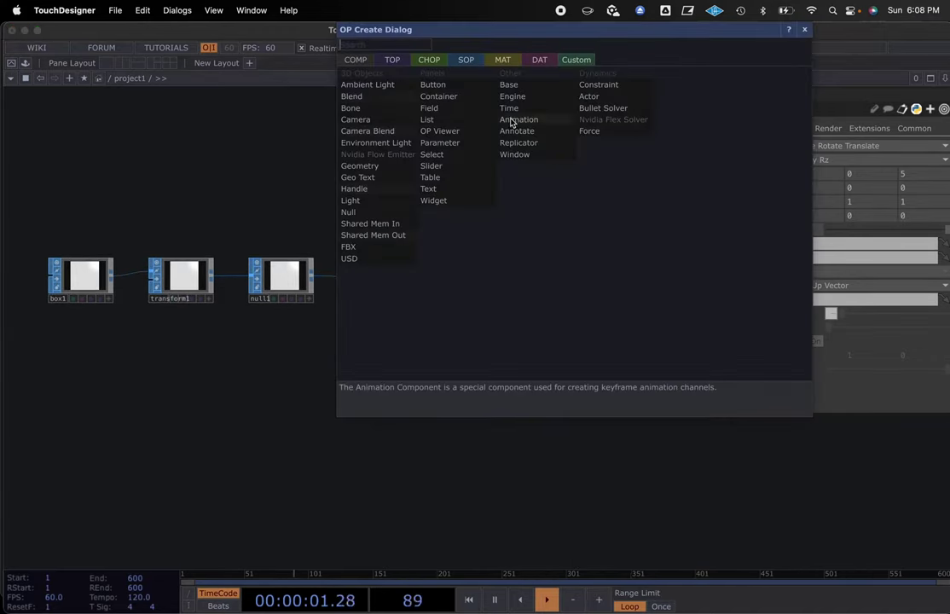
{"action": "left_click", "coordinate": [391, 60]}
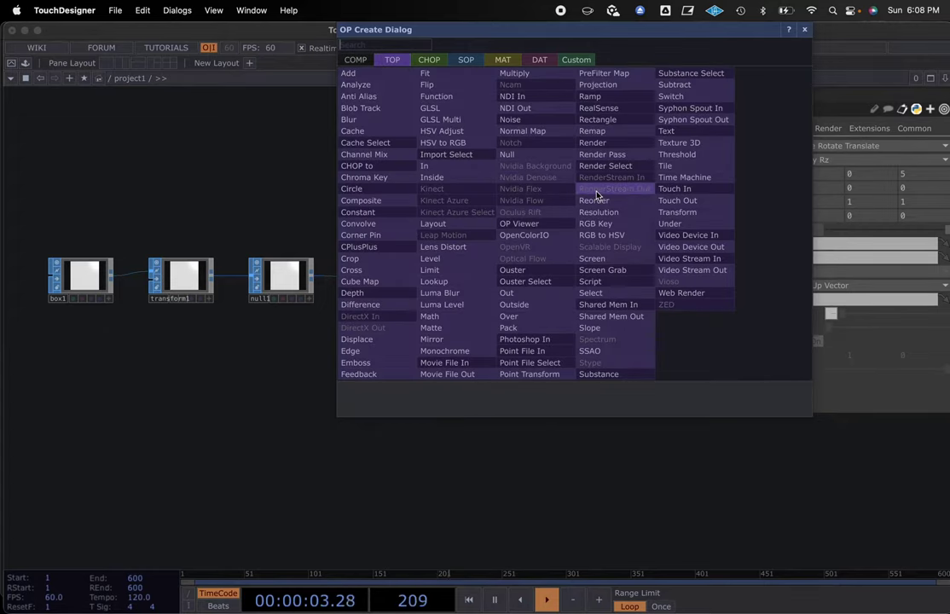
{"action": "left_click", "coordinate": [595, 147]}
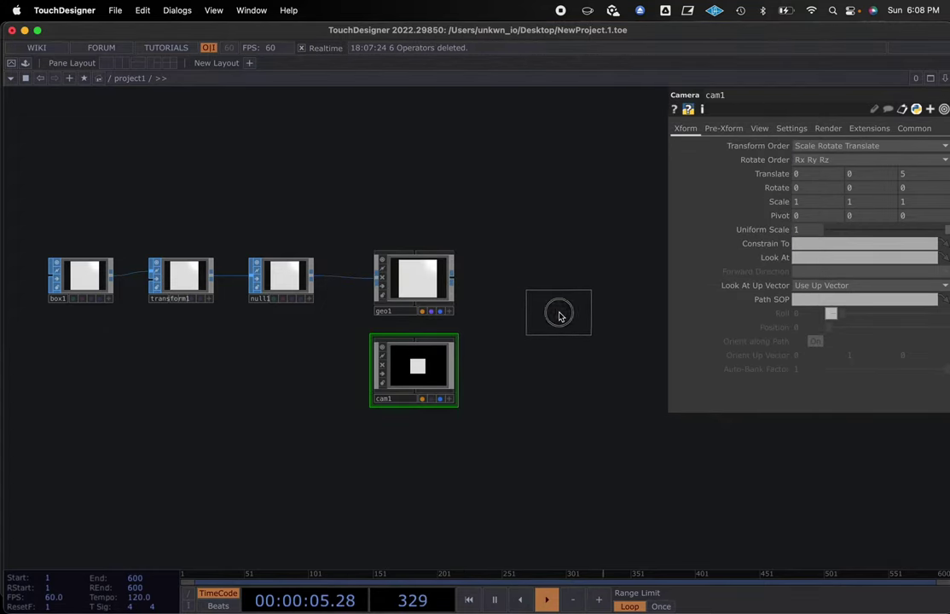
{"action": "left_click", "coordinate": [558, 314]}
{"action": "left_click_drag", "start_coordinate": [525, 254], "coordinate": [527, 282]}
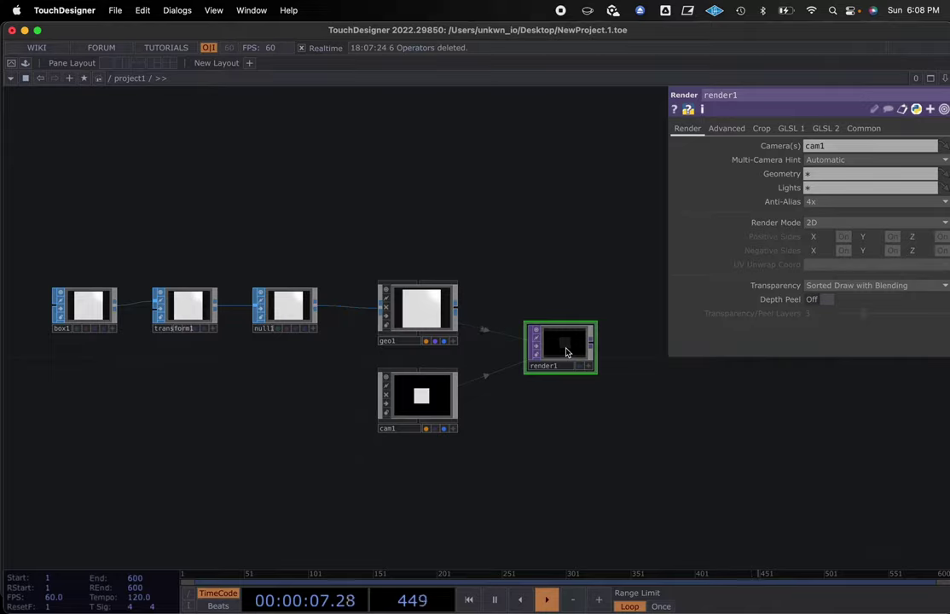
{"action": "scroll", "coordinate": [566, 349], "scroll_direction": "up", "scroll_amount": 6}
{"action": "scroll", "coordinate": [565, 351], "scroll_direction": "down", "scroll_amount": 4}
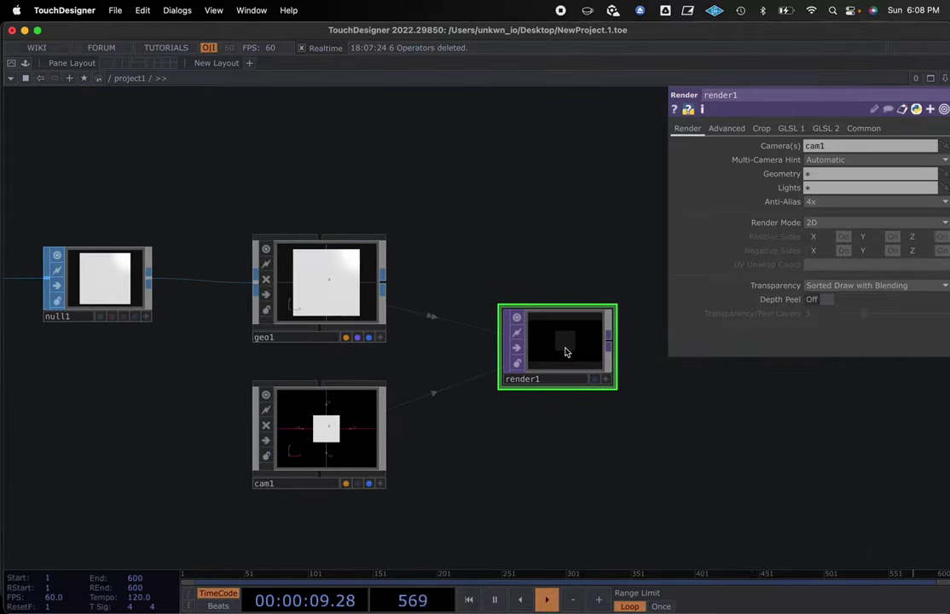
{"action": "left_click_drag", "start_coordinate": [388, 410], "coordinate": [381, 392]}
{"action": "left_click_drag", "start_coordinate": [495, 447], "coordinate": [549, 469]}
{"action": "scroll", "coordinate": [549, 468], "scroll_direction": "down", "scroll_amount": 2}
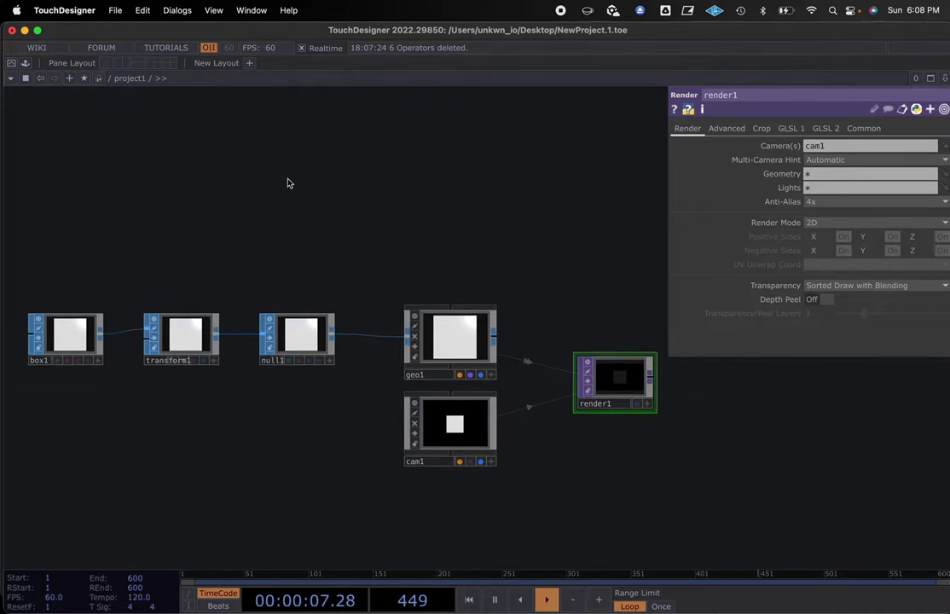
Step: Add a Constant CHOP in the empty network area above the box chain
{"action": "key", "text": "Tab"}
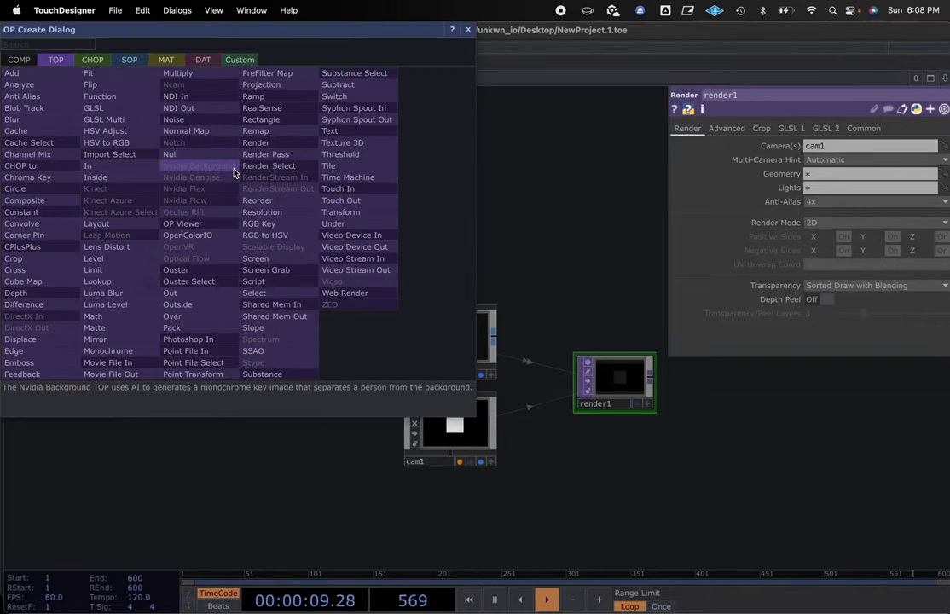
{"action": "left_click", "coordinate": [81, 59]}
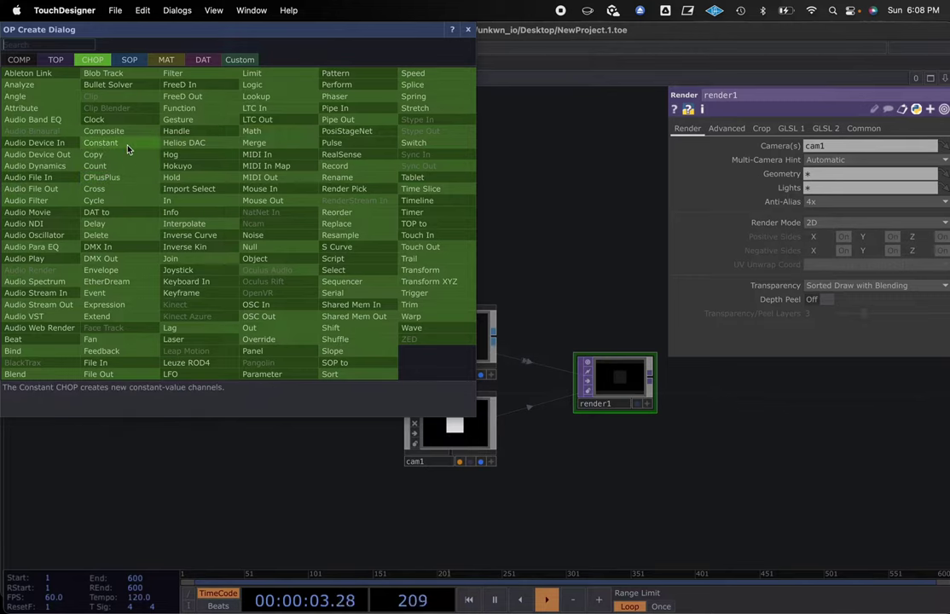
{"action": "left_click", "coordinate": [120, 143]}
{"action": "left_click", "coordinate": [265, 175]}
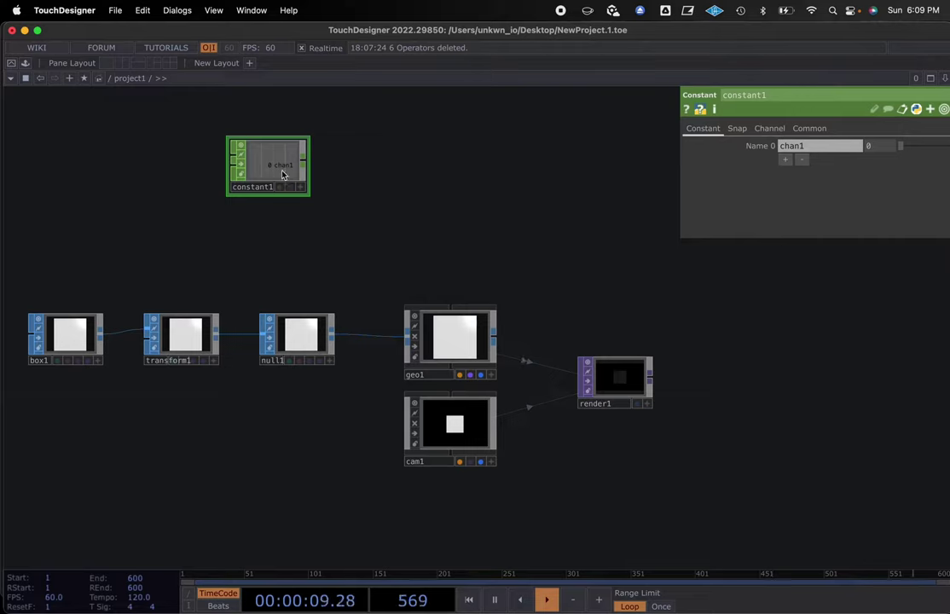
Step: Name the Constant CHOP's first channel ResX and add a second channel named ResY
{"action": "left_click", "coordinate": [805, 146]}
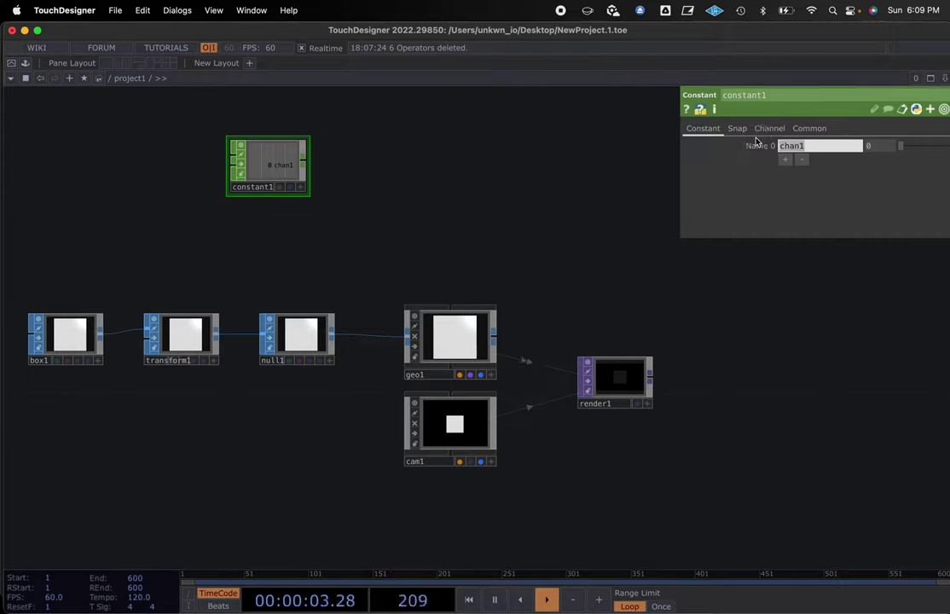
{"action": "type", "text": "Re"}
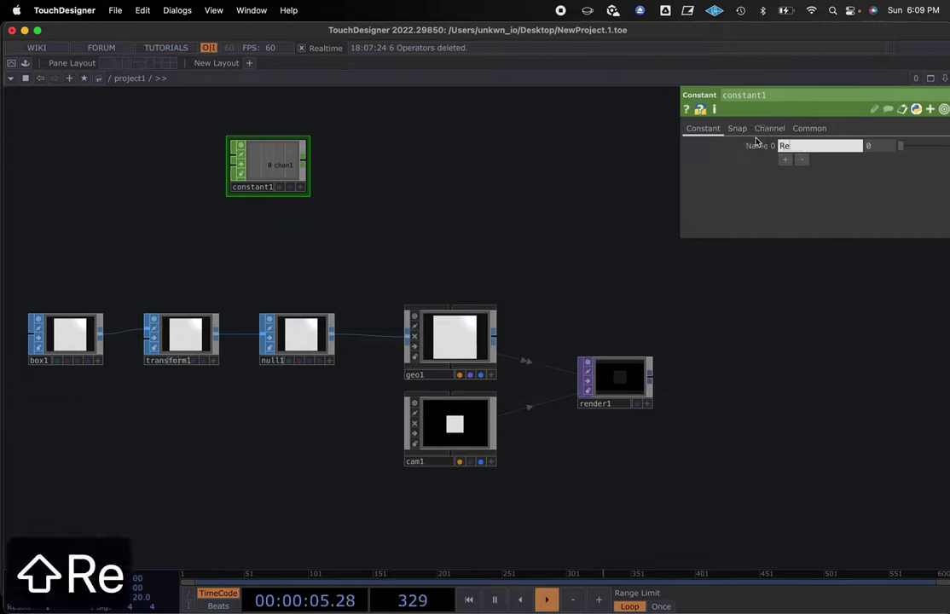
{"action": "type", "text": "sX"}
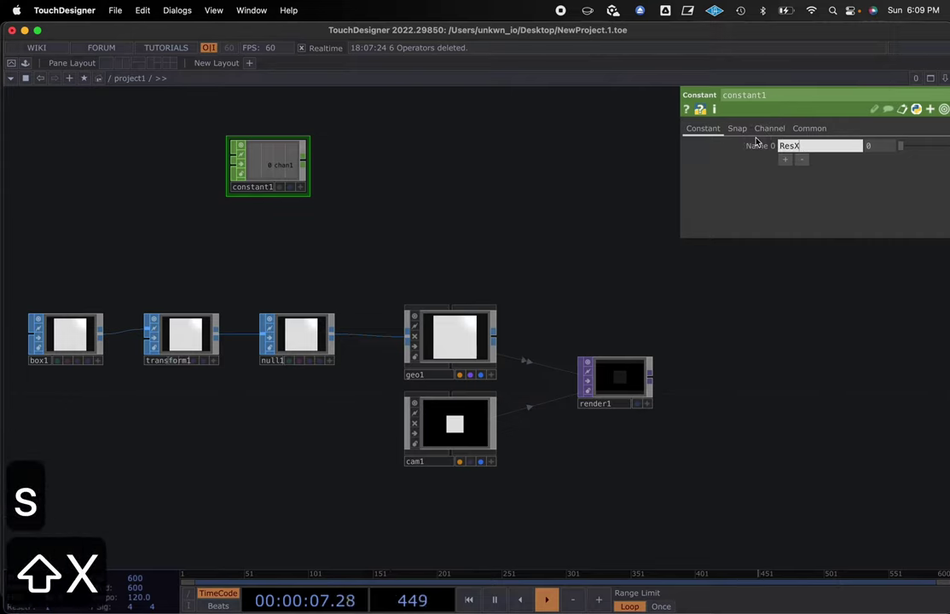
{"action": "left_click", "coordinate": [784, 159]}
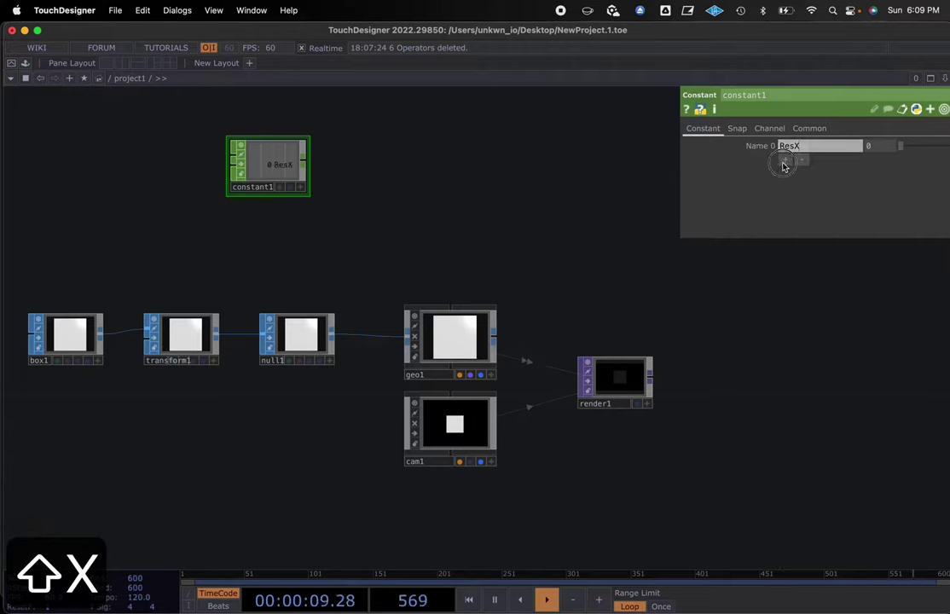
{"action": "left_click", "coordinate": [771, 160]}
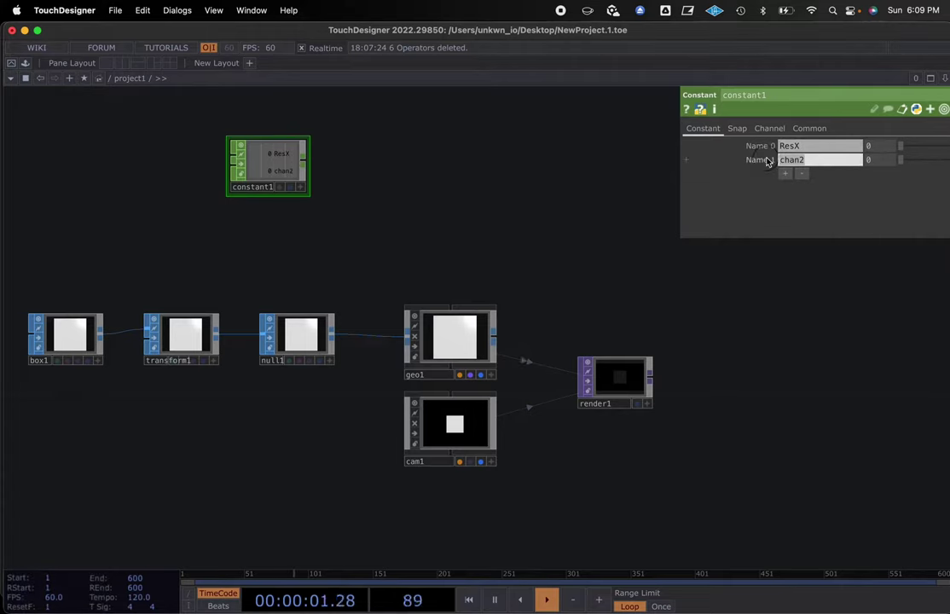
{"action": "type", "text": "ResY"}
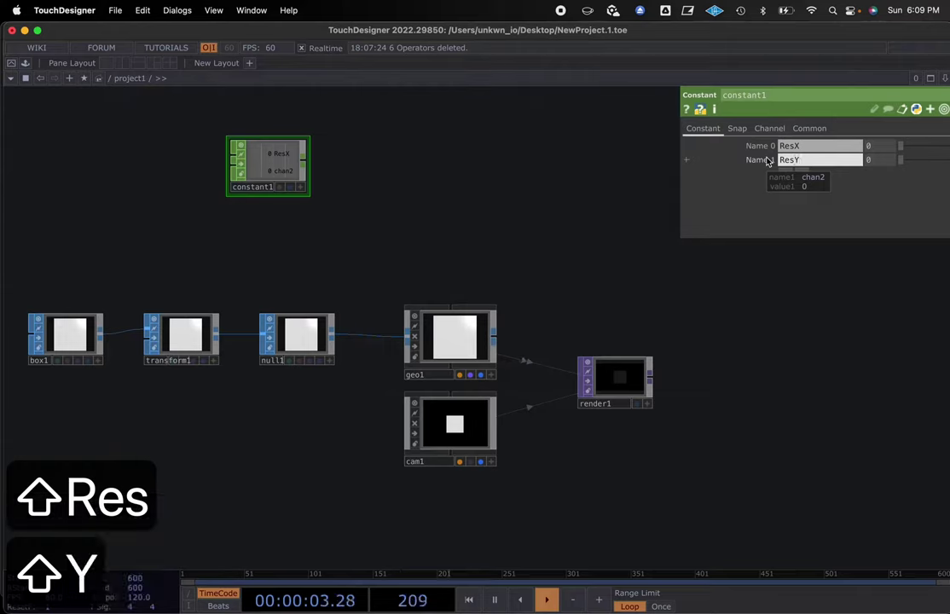
Step: Set the Constant CHOP's ResX value to 1920 and its ResY value to 1080
{"action": "left_click", "coordinate": [856, 149]}
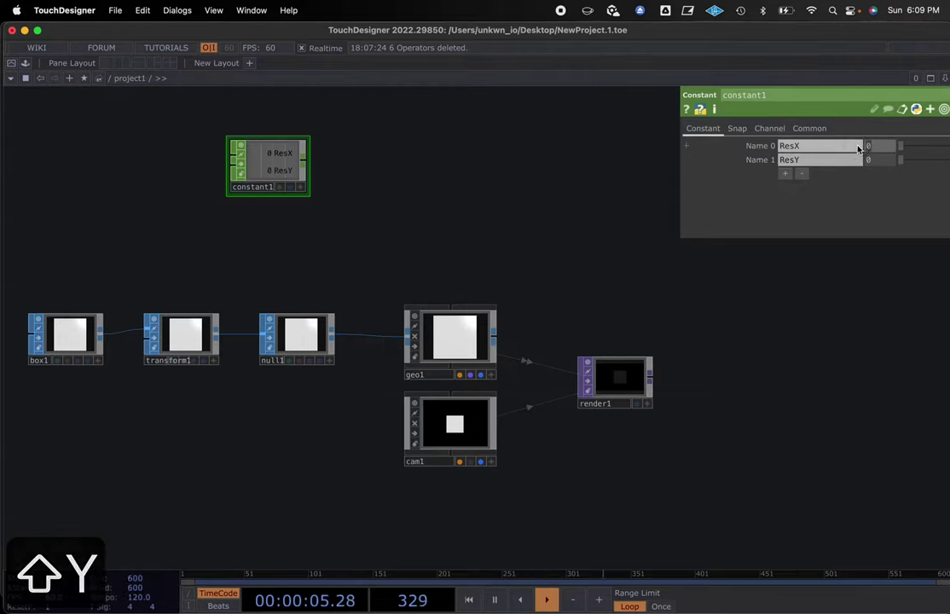
{"action": "type", "text": "1920"}
{"action": "left_click", "coordinate": [858, 157]}
{"action": "type", "text": "1080"}
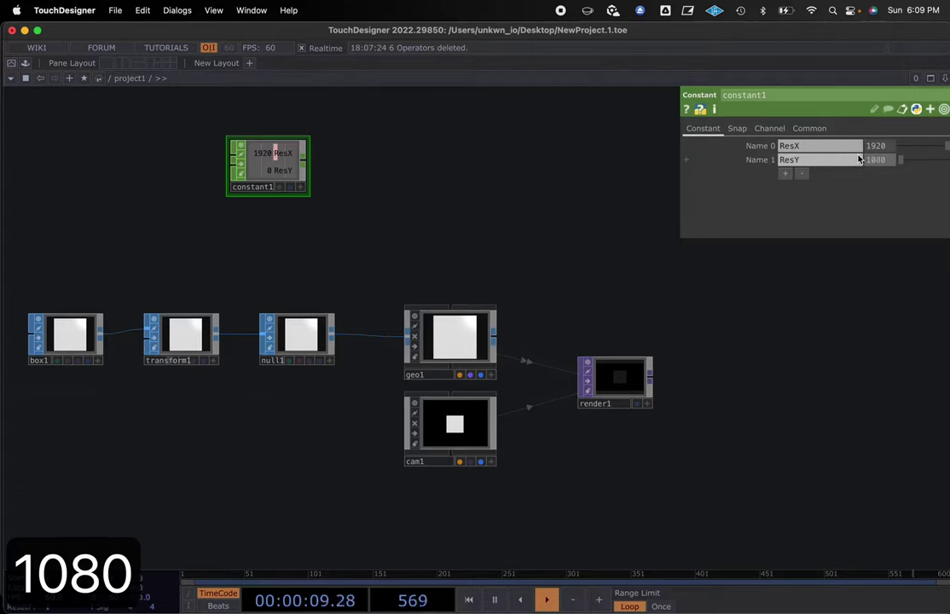
{"action": "left_click", "coordinate": [664, 250]}
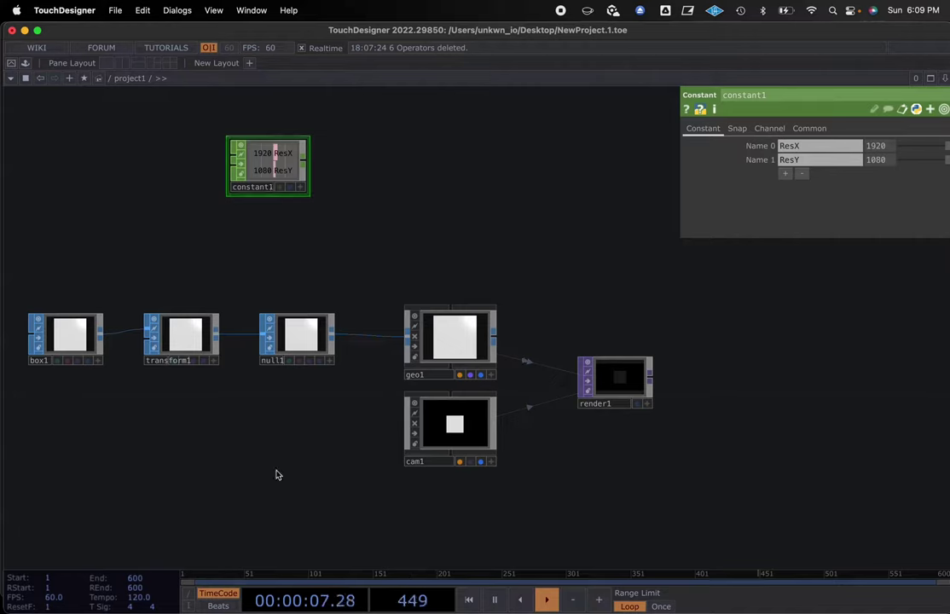
Step: Colour the Constant CHOP's node black and rename the operator as Res
{"action": "key", "text": "c"}
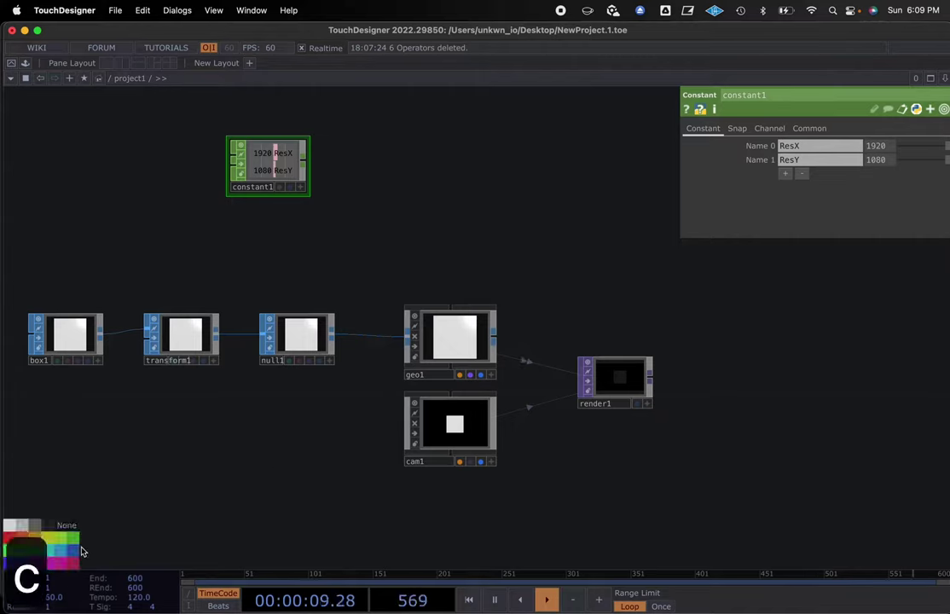
{"action": "left_click", "coordinate": [267, 164]}
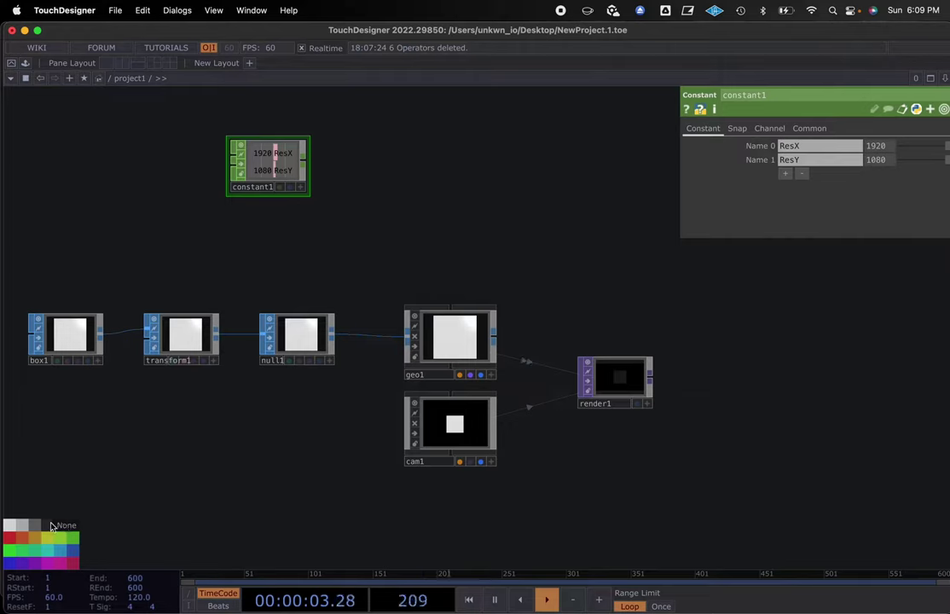
{"action": "left_click", "coordinate": [268, 186]}
{"action": "type", "text": "Res"}
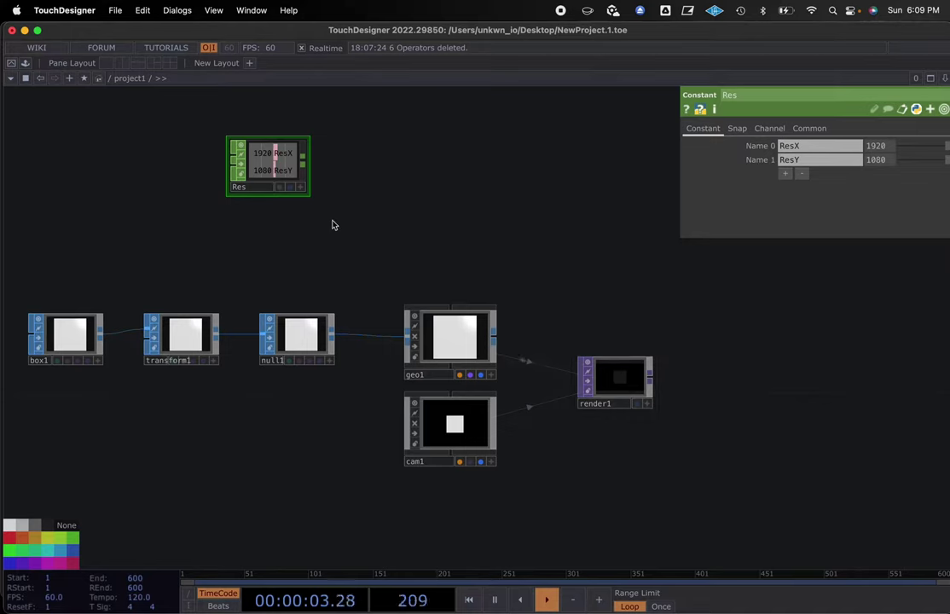
Step: Open the Res CHOP's viewer in a floating window and move it clear of the render parameters
{"action": "right_click", "coordinate": [279, 165]}
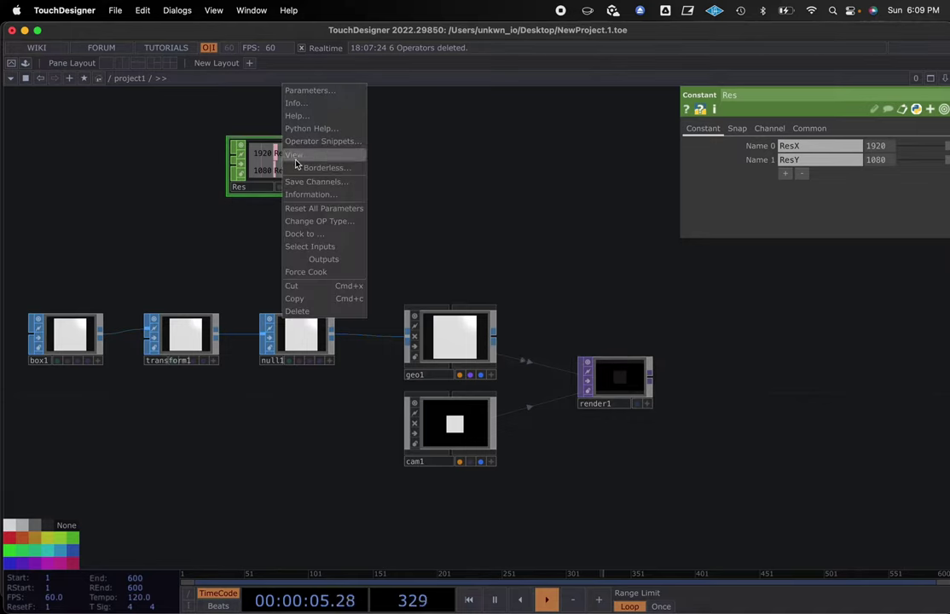
{"action": "left_click", "coordinate": [296, 156]}
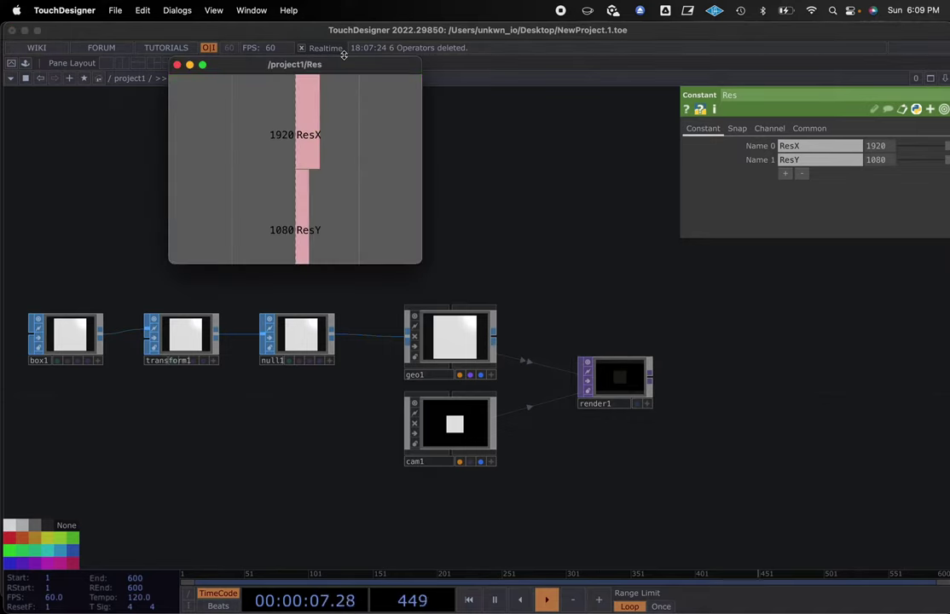
{"action": "left_click_drag", "start_coordinate": [346, 68], "coordinate": [227, 76]}
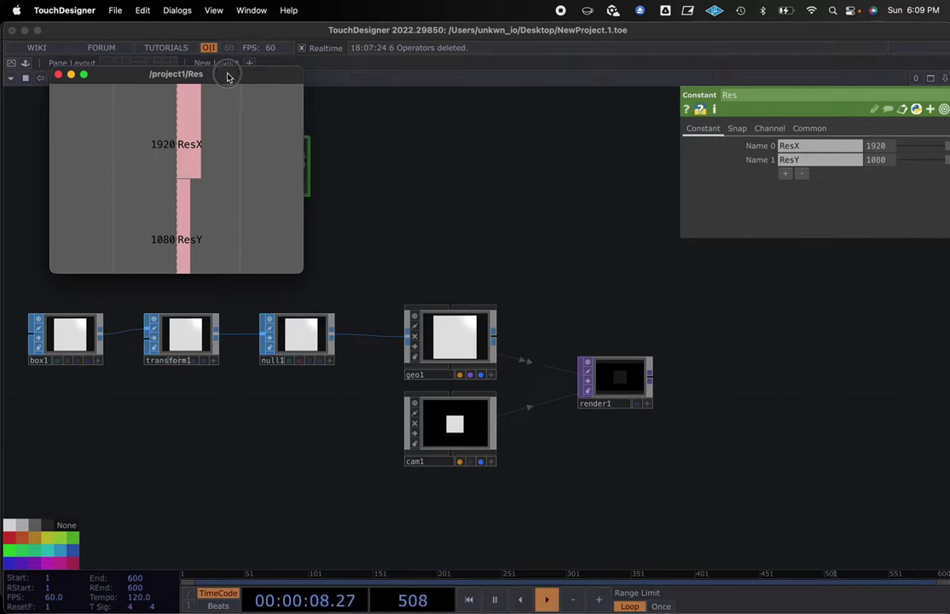
Step: Link render1's resolution width and height to the ResX and ResY channels as CHOP references, and close the floating viewer
{"action": "left_click", "coordinate": [619, 384]}
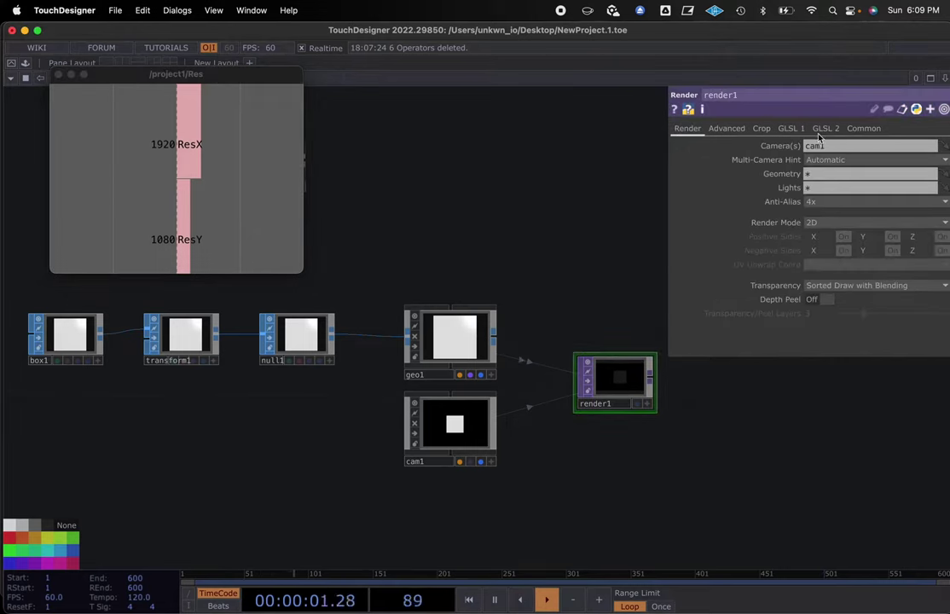
{"action": "left_click", "coordinate": [860, 129]}
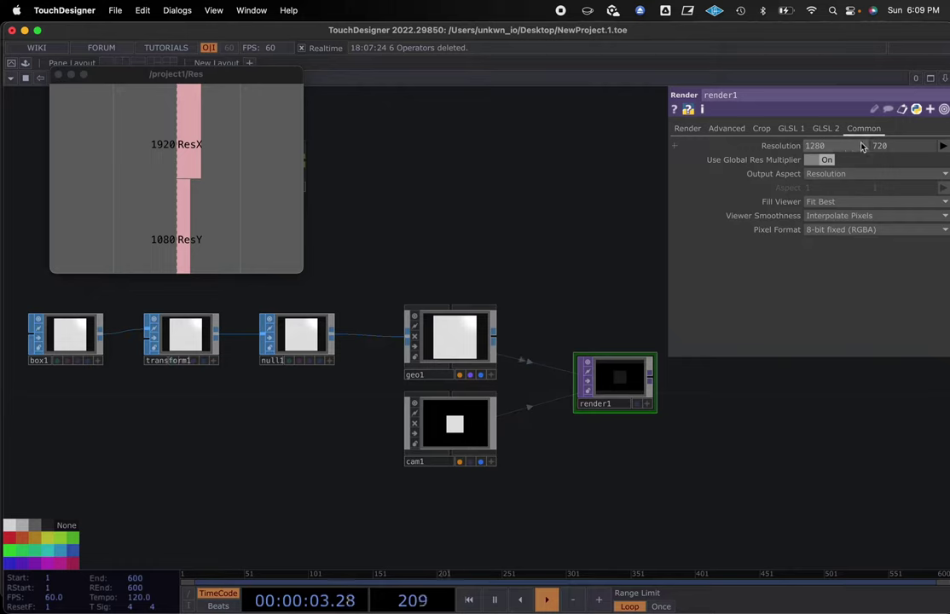
{"action": "left_click_drag", "start_coordinate": [208, 112], "coordinate": [828, 142]}
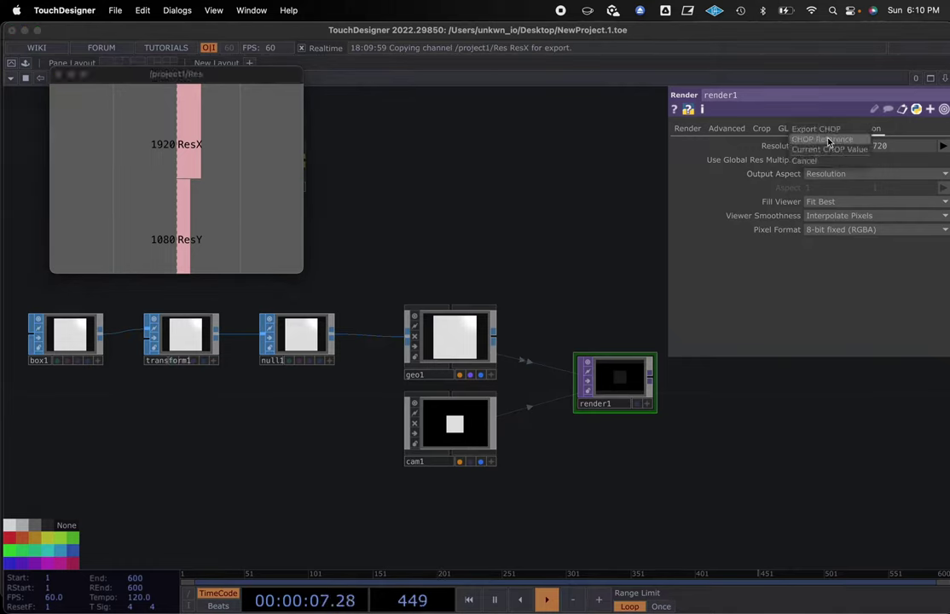
{"action": "left_click", "coordinate": [827, 140]}
{"action": "left_click_drag", "start_coordinate": [201, 214], "coordinate": [878, 139]}
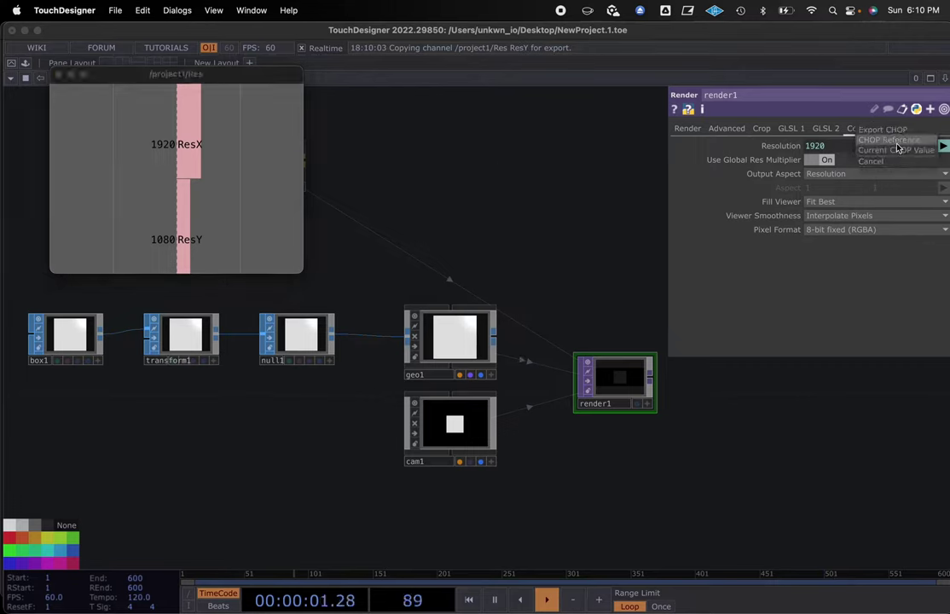
{"action": "left_click", "coordinate": [897, 146]}
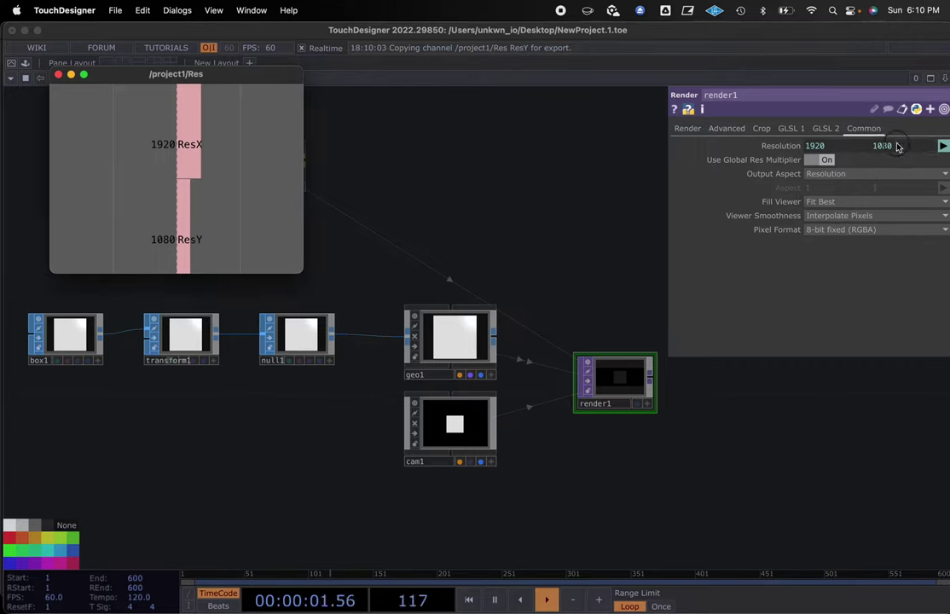
{"action": "left_click", "coordinate": [58, 75]}
Step: Add a Grid SOP in the empty space above box1
{"action": "left_click_drag", "start_coordinate": [256, 259], "coordinate": [291, 268]}
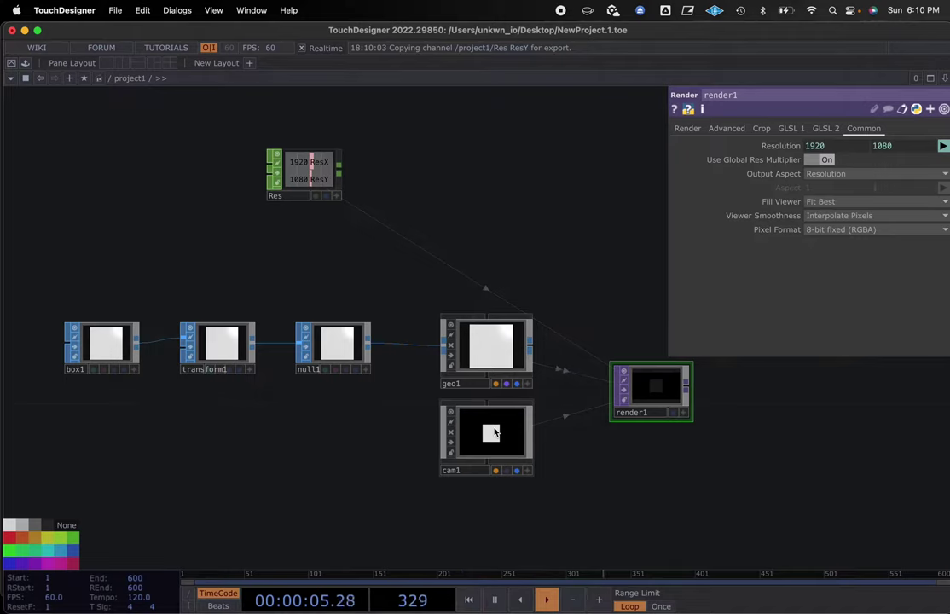
{"action": "scroll", "coordinate": [493, 433], "scroll_direction": "down", "scroll_amount": 2}
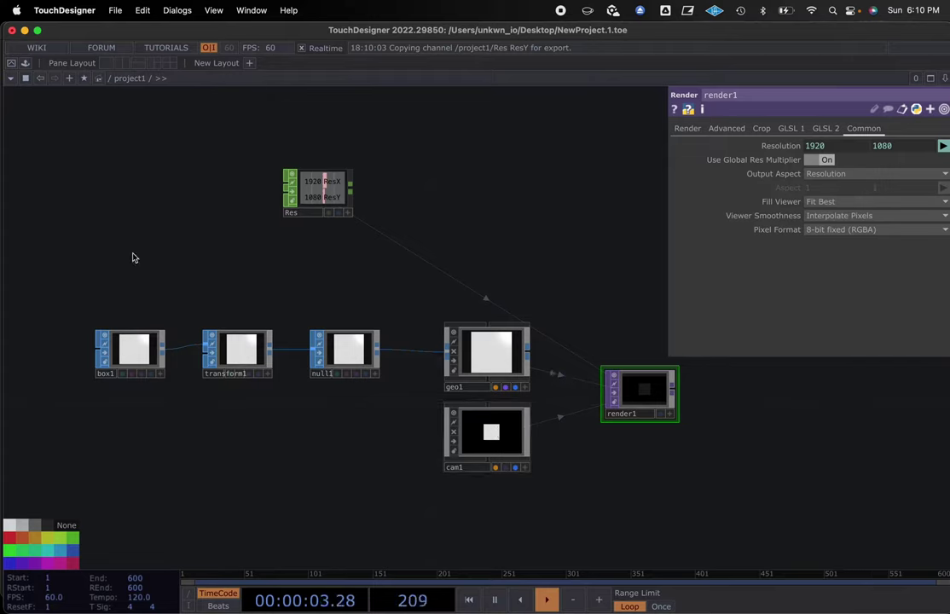
{"action": "right_click", "coordinate": [134, 258]}
{"action": "left_click", "coordinate": [159, 128]}
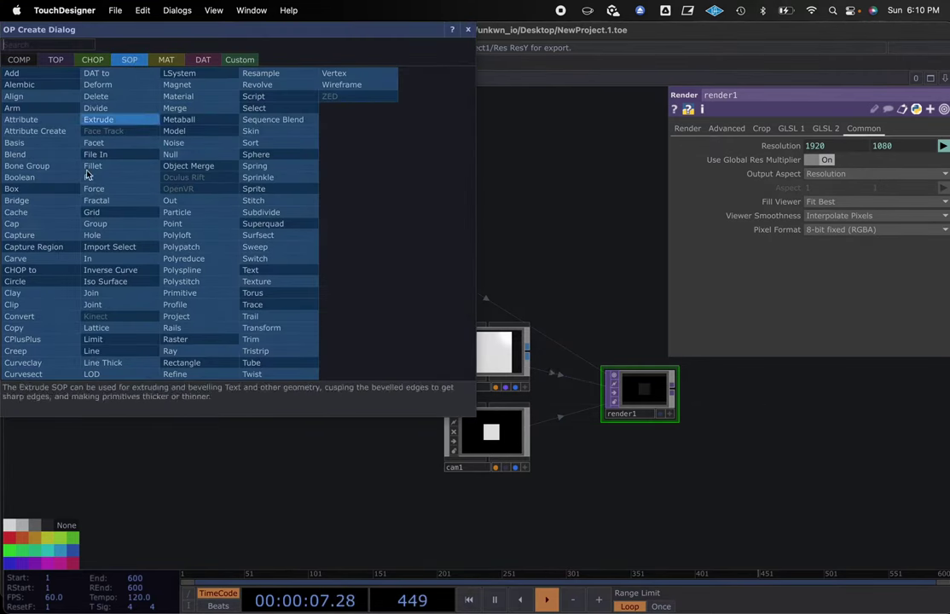
{"action": "left_click", "coordinate": [100, 214]}
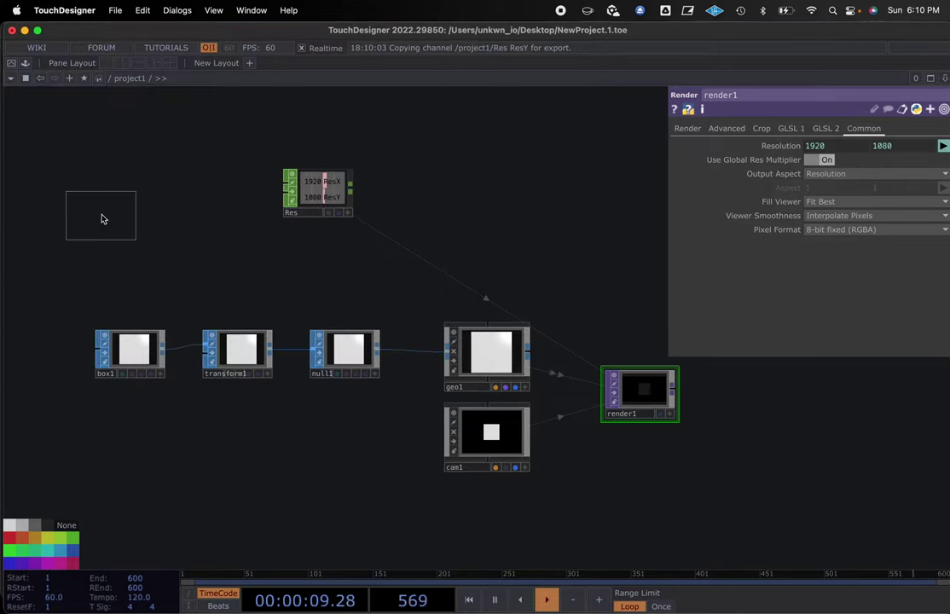
{"action": "left_click", "coordinate": [139, 261]}
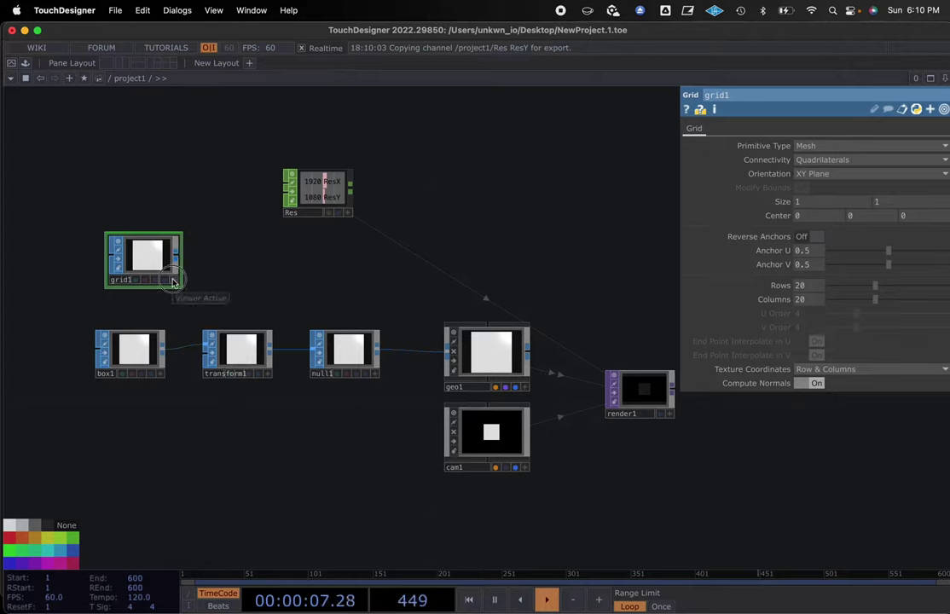
Step: Switch grid1's viewer to wireframe display and tilt its view so the grid is seen in perspective
{"action": "left_click", "coordinate": [173, 281]}
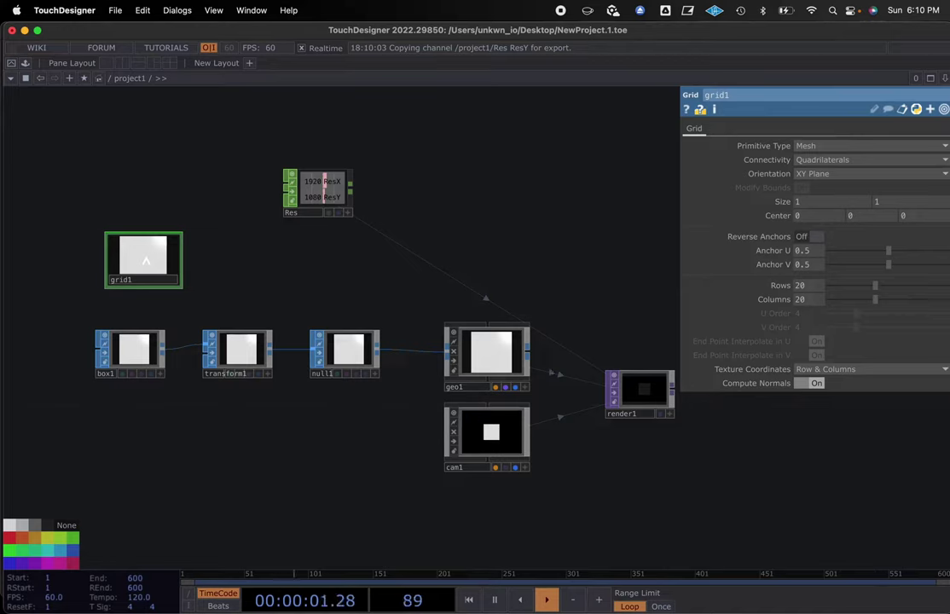
{"action": "key", "text": "w"}
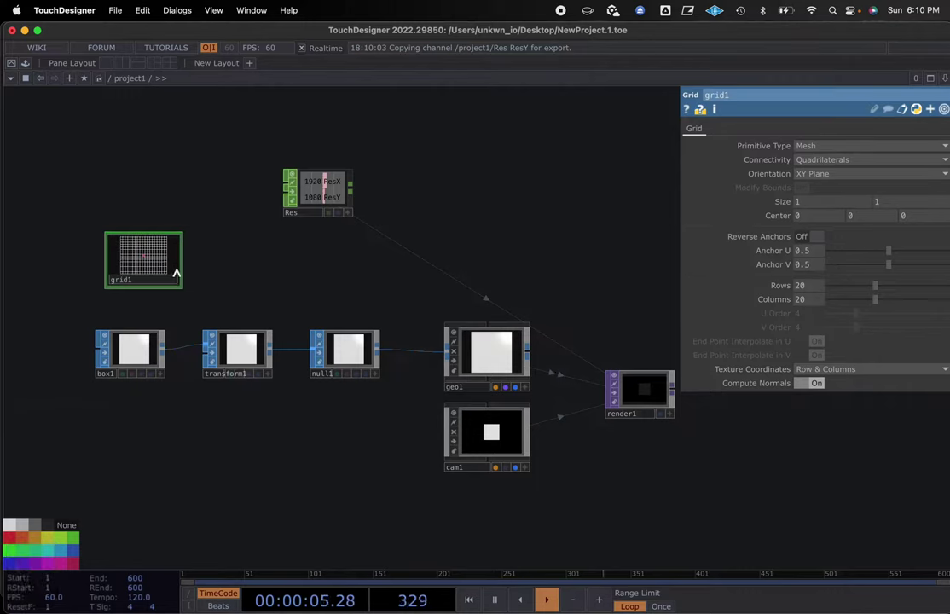
{"action": "left_click", "coordinate": [177, 282]}
{"action": "scroll", "coordinate": [193, 271], "scroll_direction": "up", "scroll_amount": 5}
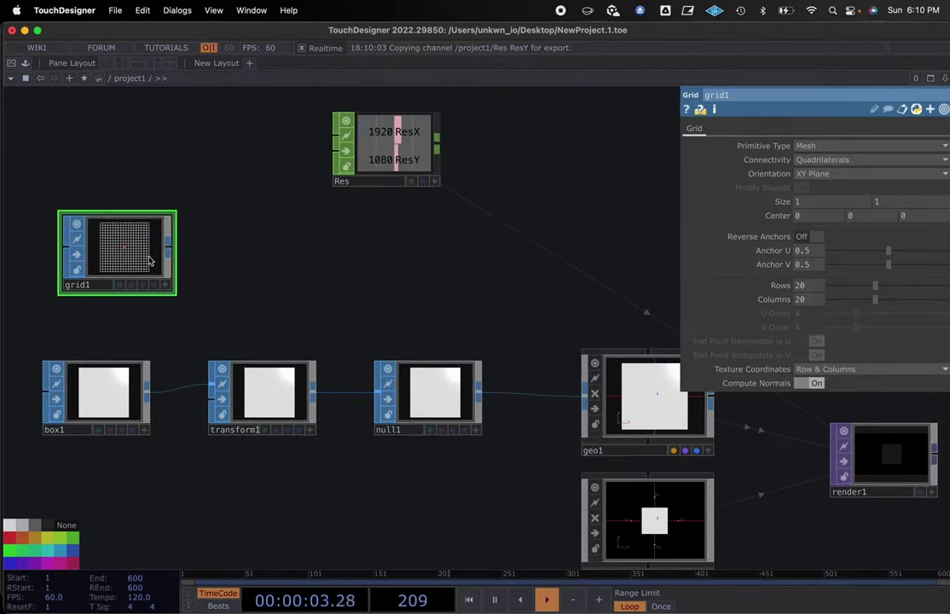
{"action": "mouse_move", "coordinate": [148, 270]}
{"action": "left_mouse_down"}
{"action": "mouse_move", "coordinate": [144, 250]}
{"action": "mouse_move", "coordinate": [149, 260]}
{"action": "left_mouse_up"}
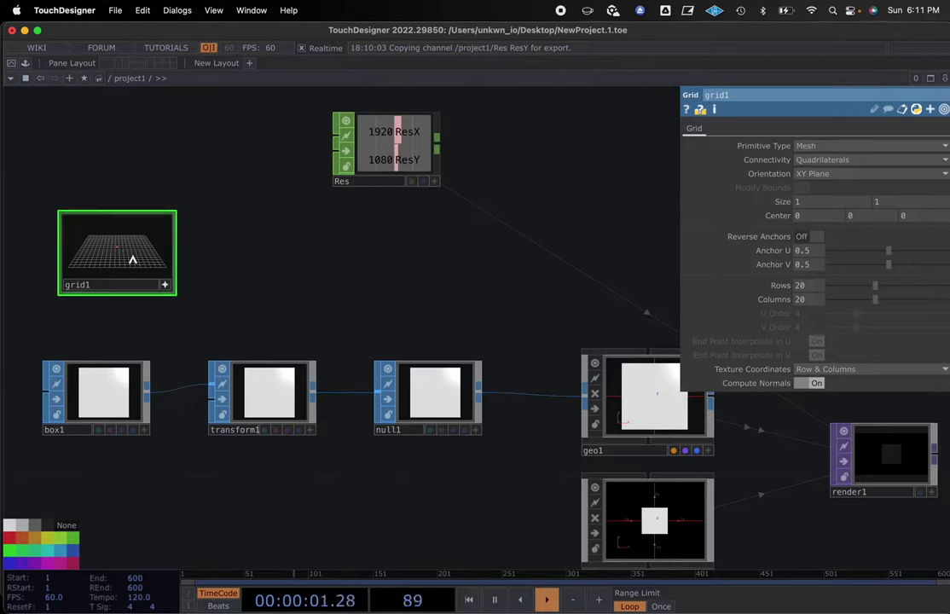
Step: Set grid1 to 5 rows and 5 columns
{"action": "left_click", "coordinate": [797, 286]}
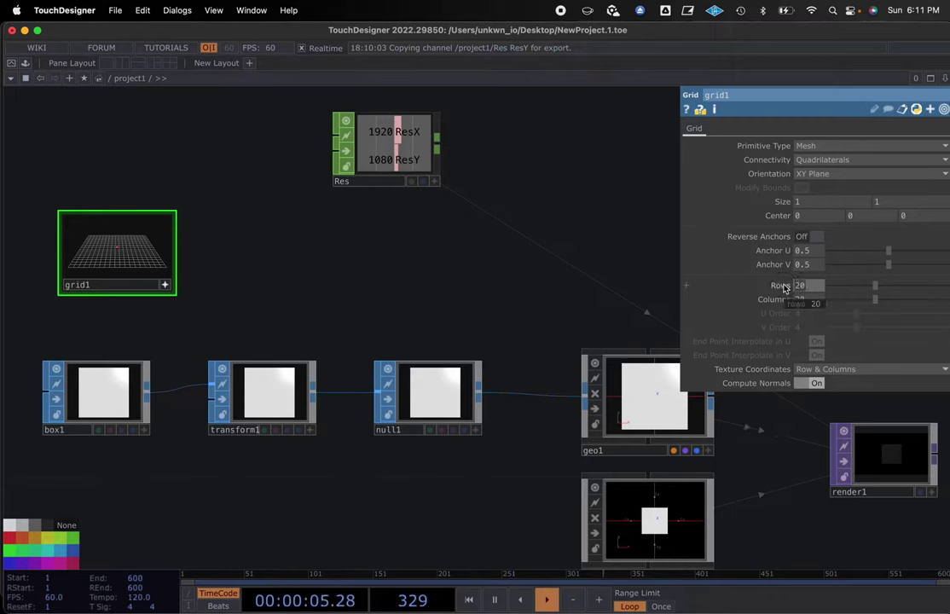
{"action": "type", "text": "5"}
{"action": "left_click", "coordinate": [773, 300]}
{"action": "type", "text": "5"}
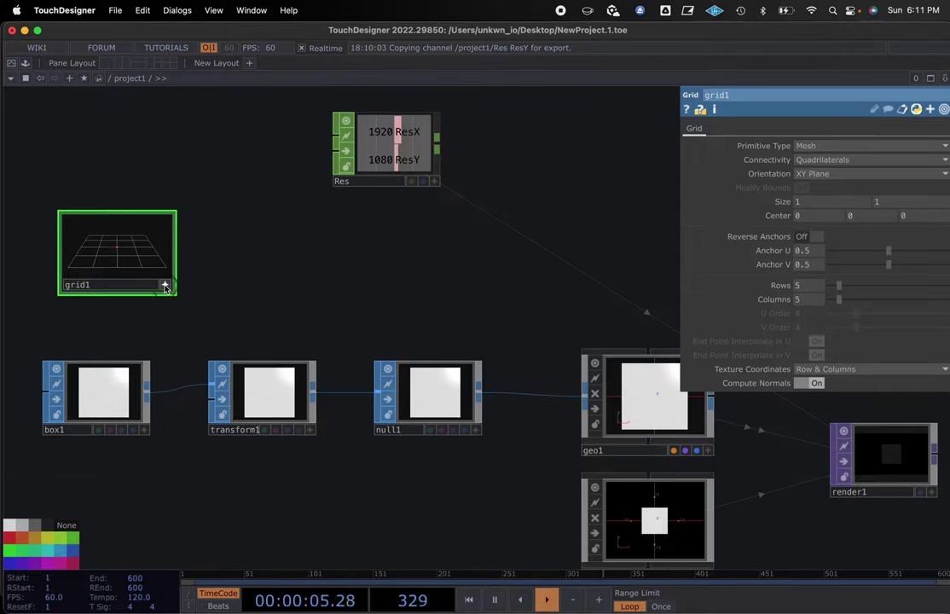
Step: Connect a new Null SOP to grid1's output and place it above null1
{"action": "right_click", "coordinate": [168, 249]}
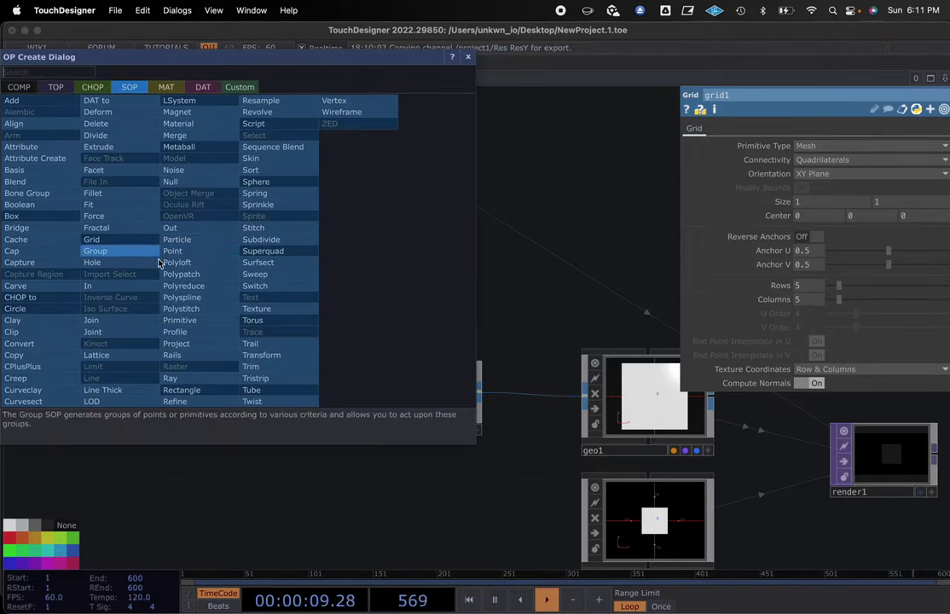
{"action": "left_click", "coordinate": [211, 180]}
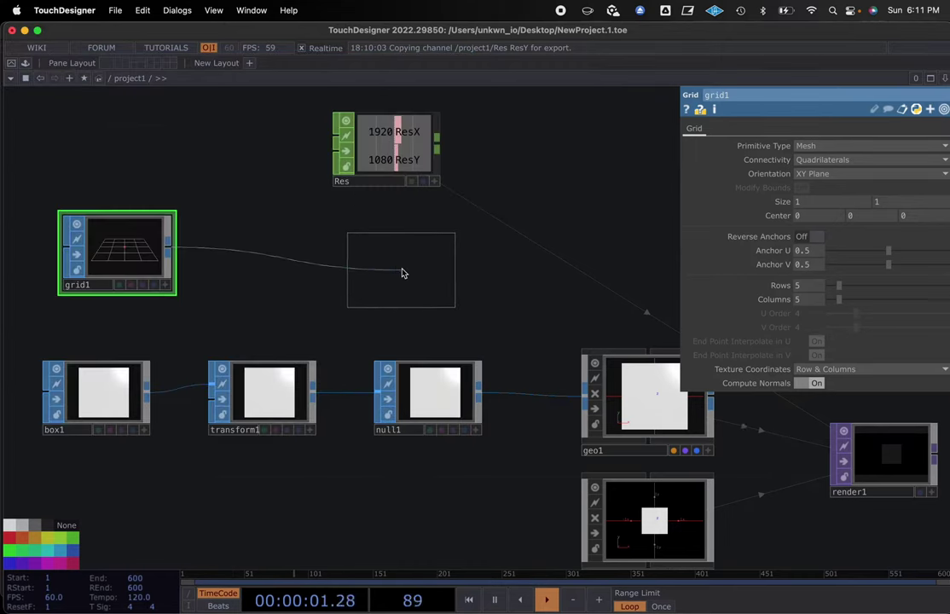
{"action": "left_click", "coordinate": [429, 257]}
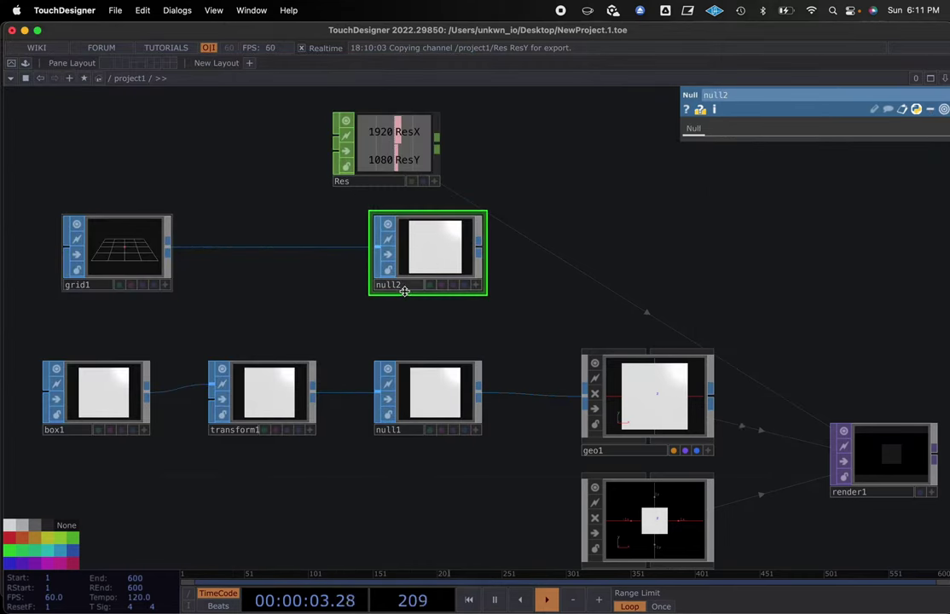
Step: Rename the null fed by grid1 as Instance and align grid1 directly above box1
{"action": "left_click", "coordinate": [372, 285]}
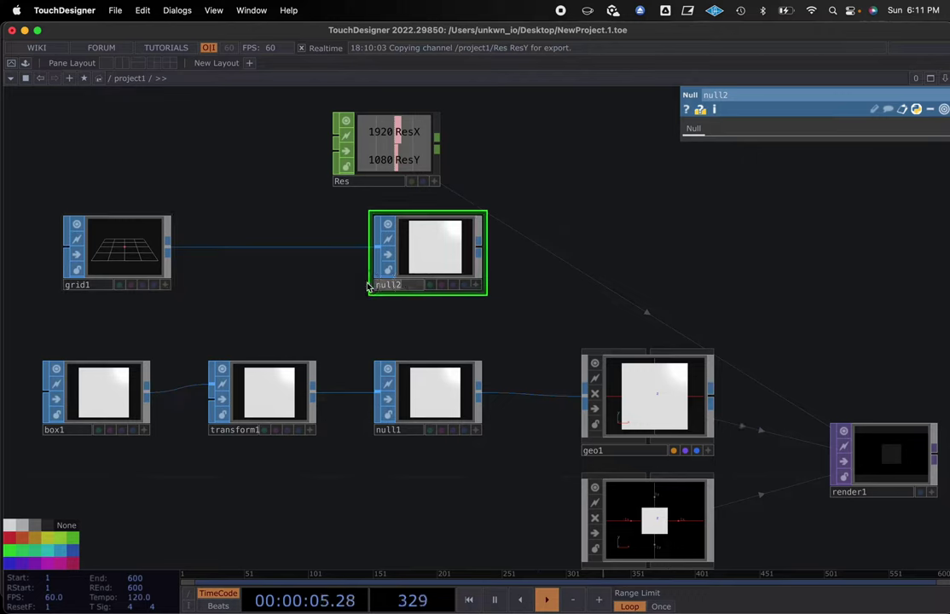
{"action": "type", "text": "Instance"}
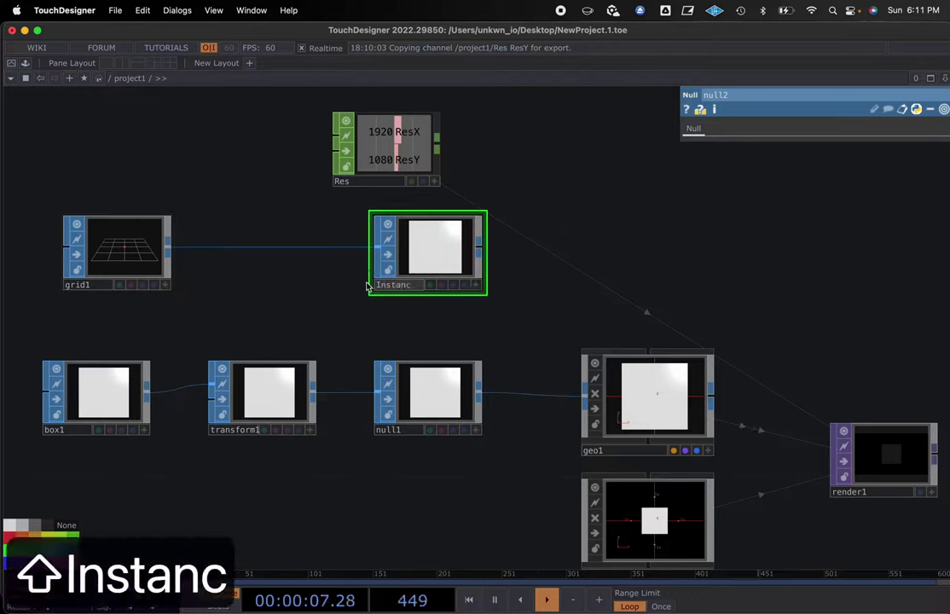
{"action": "left_click", "coordinate": [310, 507]}
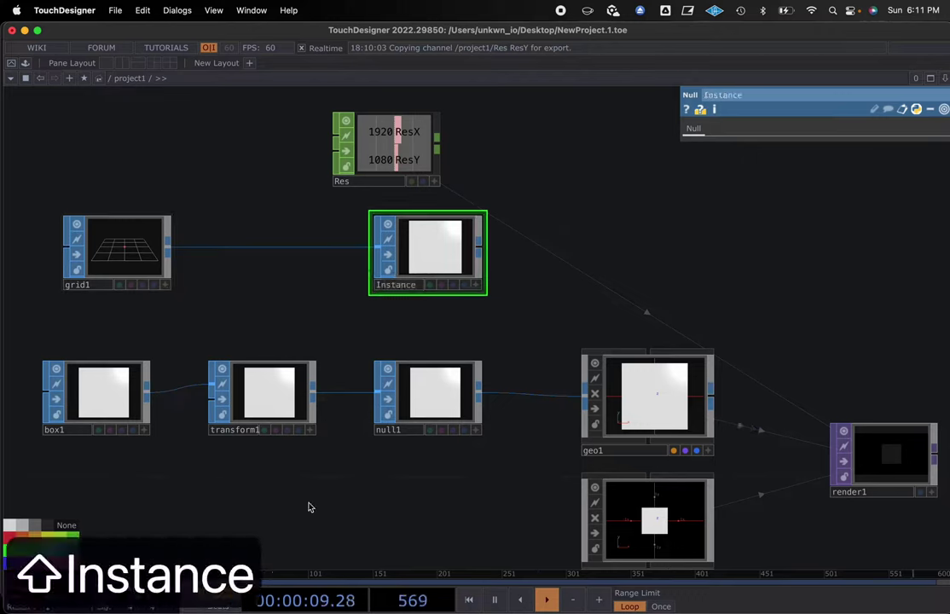
{"action": "scroll", "coordinate": [536, 340], "scroll_direction": "down", "scroll_amount": 4}
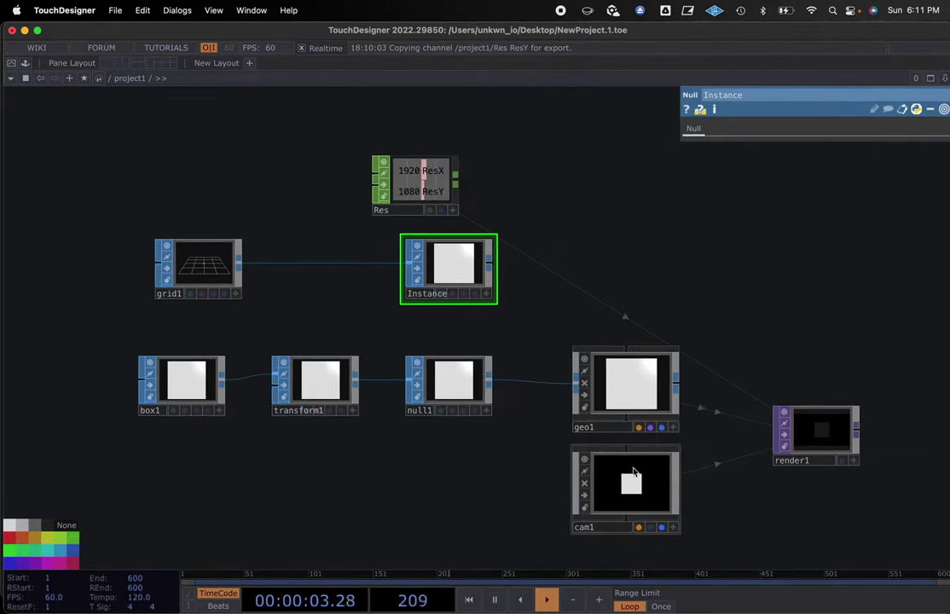
{"action": "left_click_drag", "start_coordinate": [205, 271], "coordinate": [190, 271]}
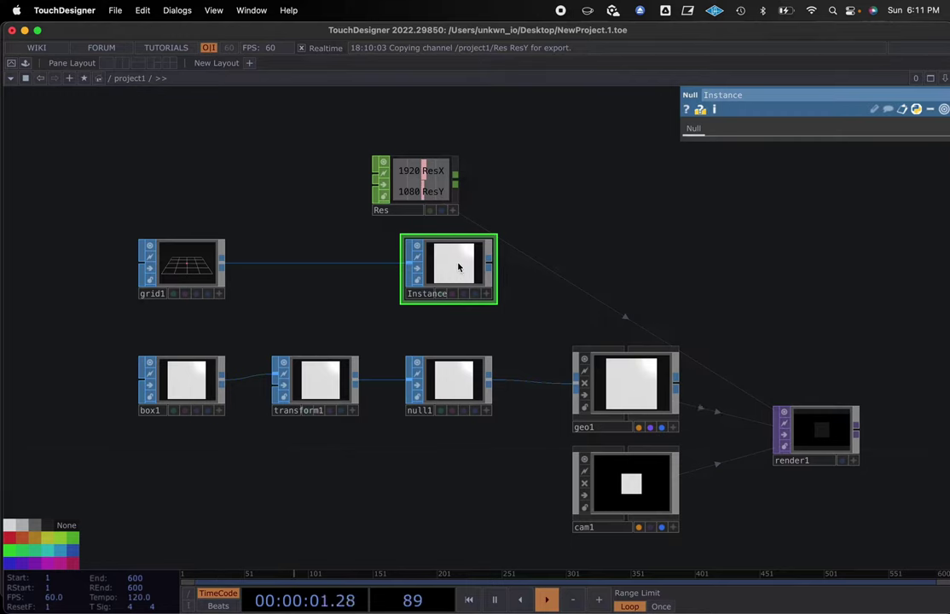
Step: Turn on instancing for geo1 and assign the Instance null as its Translate OP
{"action": "left_click", "coordinate": [633, 395]}
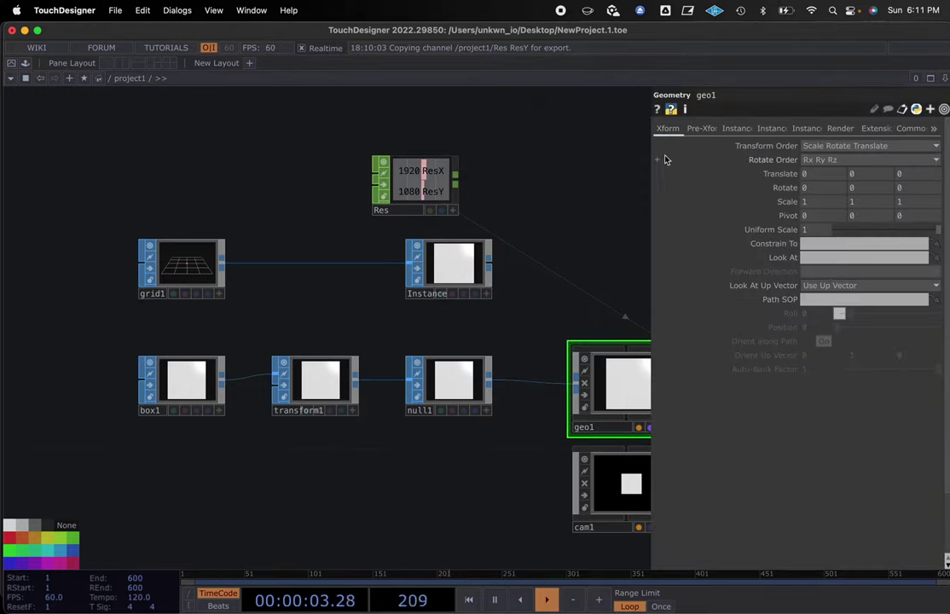
{"action": "left_click", "coordinate": [743, 130]}
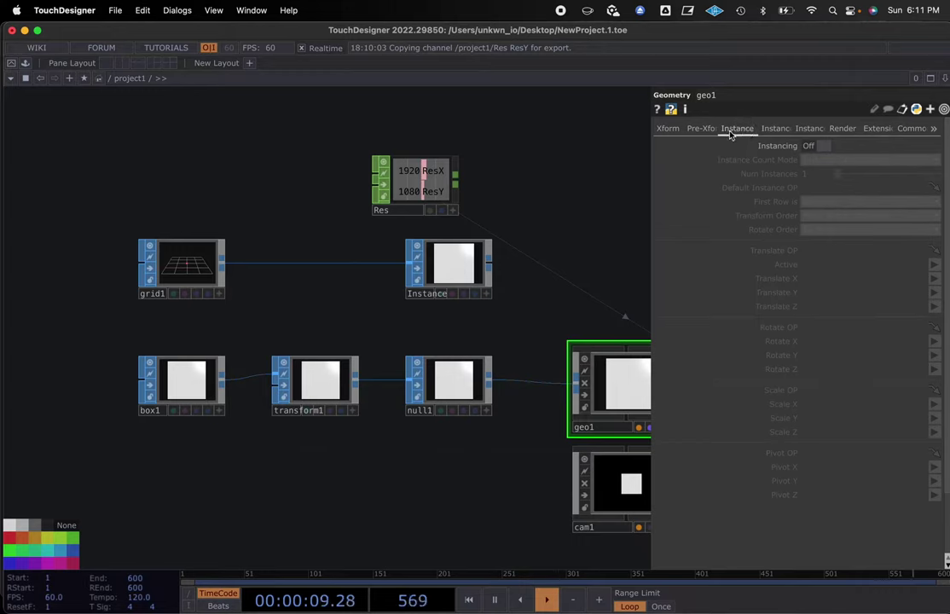
{"action": "left_click", "coordinate": [824, 146]}
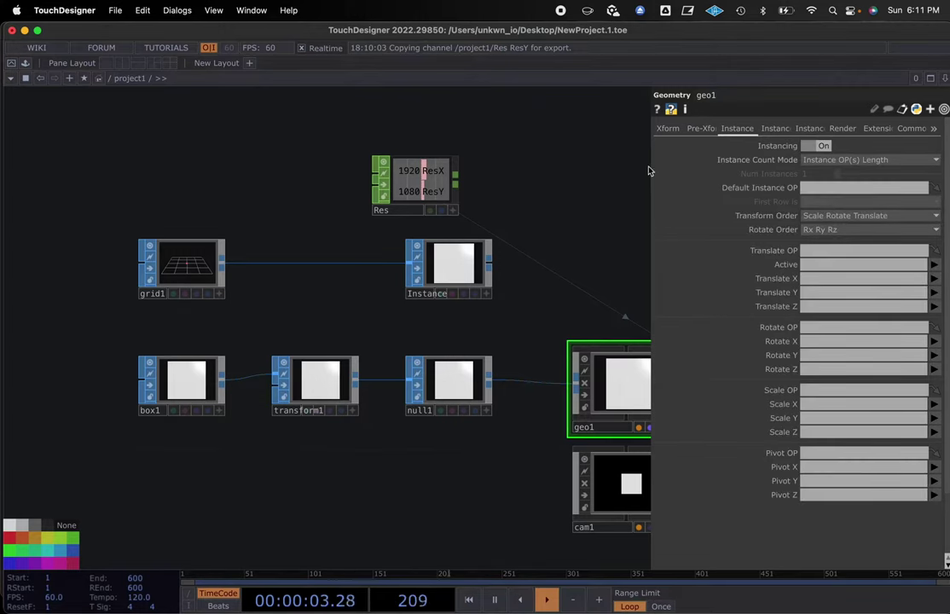
{"action": "left_click_drag", "start_coordinate": [629, 238], "coordinate": [546, 244]}
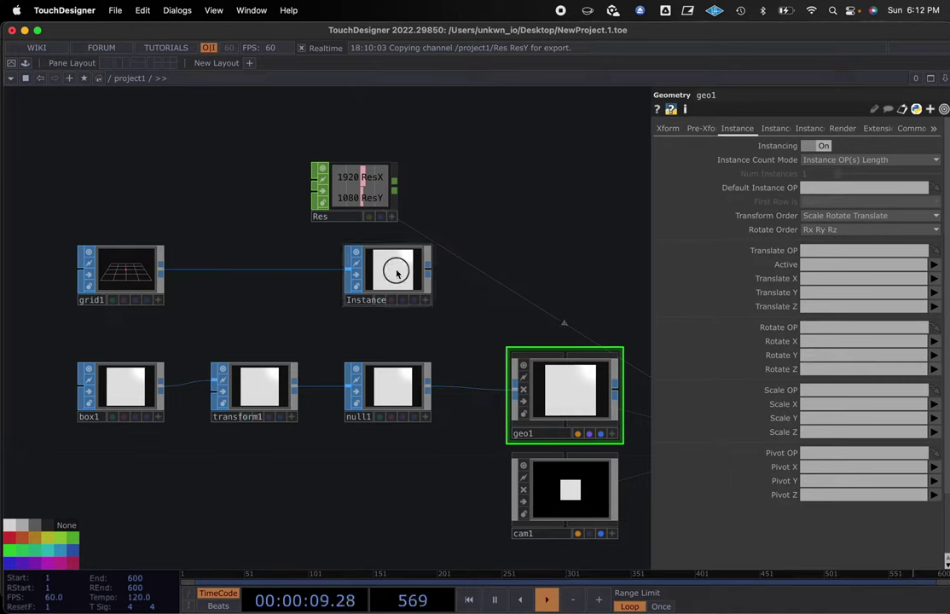
{"action": "left_click_drag", "start_coordinate": [396, 273], "coordinate": [838, 250]}
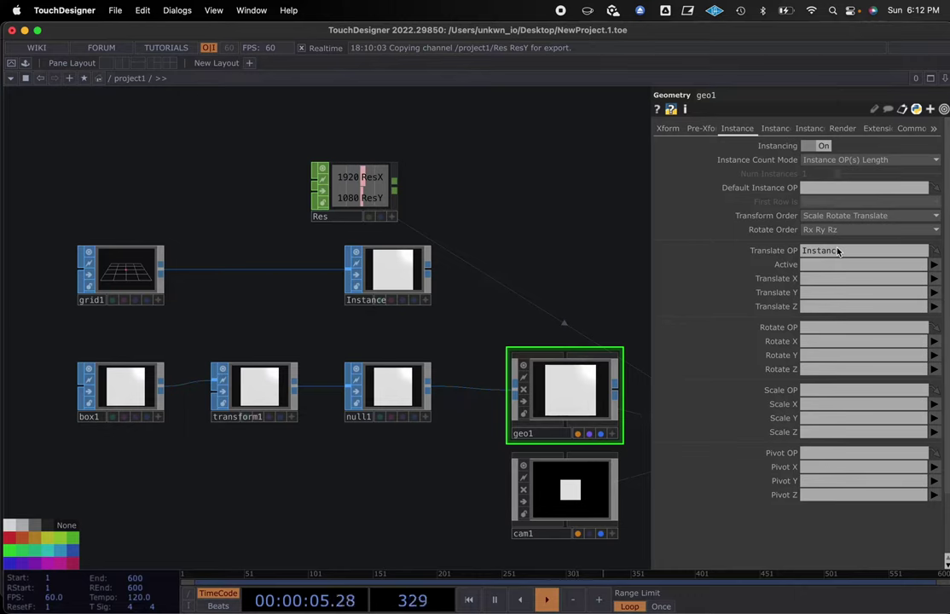
Step: Map geo1's instance Translate X, Y and Z to P(0), P(1) and P(2)
{"action": "left_click", "coordinate": [934, 281]}
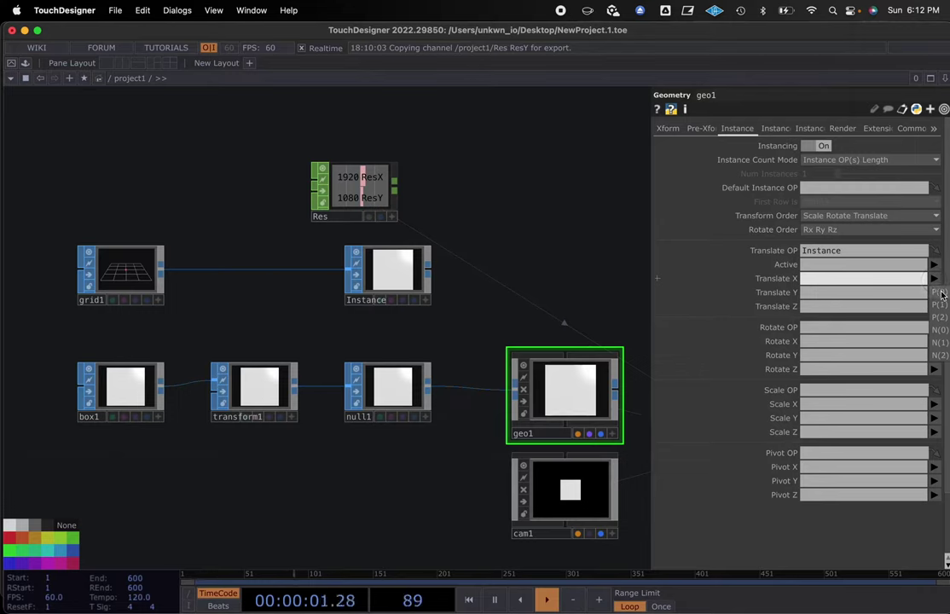
{"action": "left_click", "coordinate": [942, 294]}
{"action": "left_click", "coordinate": [933, 293]}
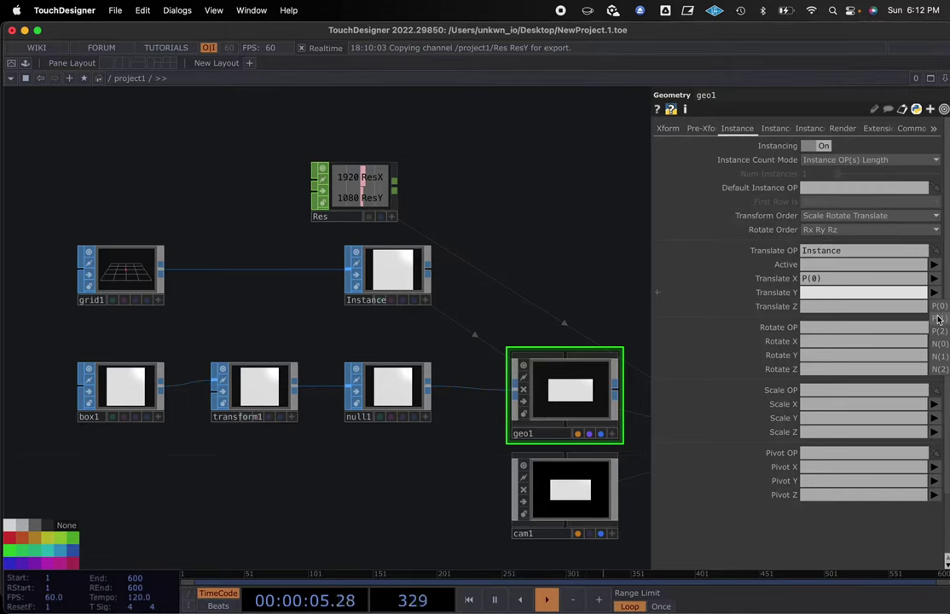
{"action": "left_click", "coordinate": [938, 319]}
{"action": "left_click", "coordinate": [933, 306]}
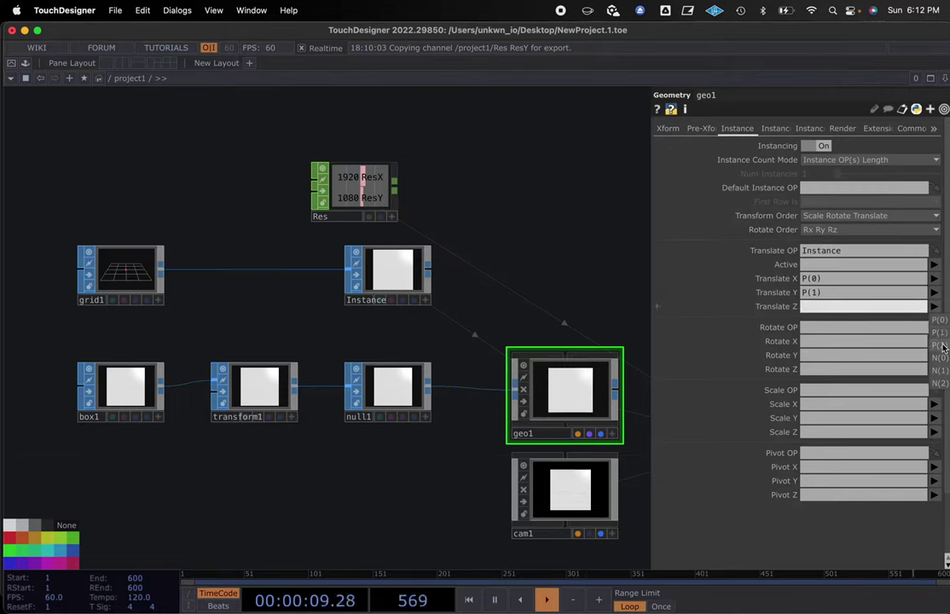
{"action": "left_click", "coordinate": [941, 346]}
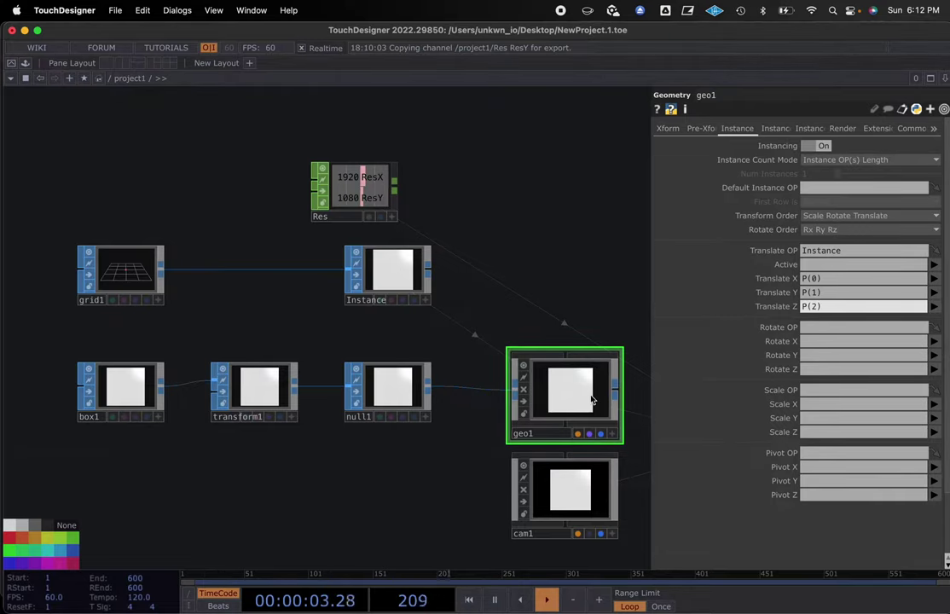
{"action": "scroll", "coordinate": [603, 383], "scroll_direction": "up", "scroll_amount": 8}
{"action": "scroll", "coordinate": [591, 398], "scroll_direction": "down", "scroll_amount": 8}
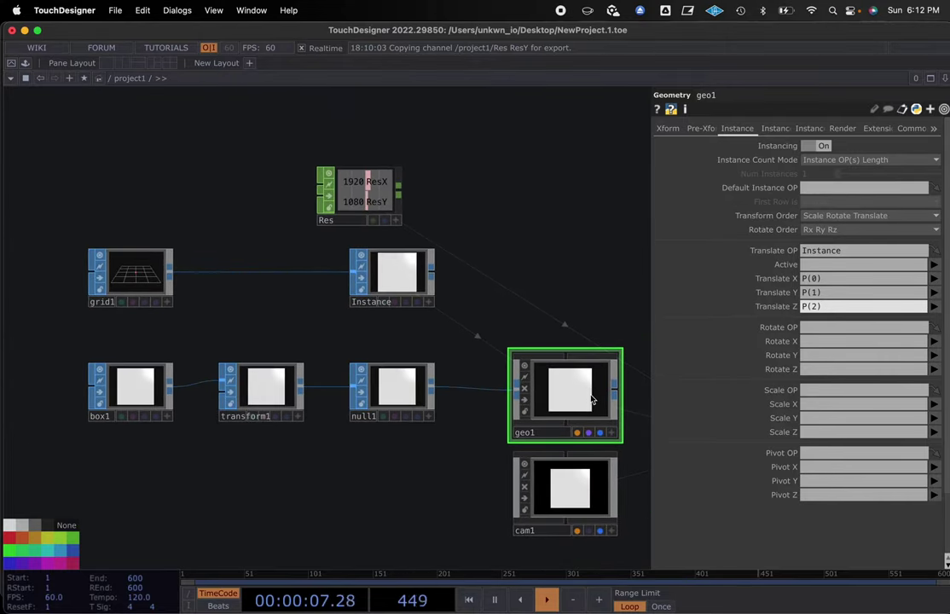
{"action": "scroll", "coordinate": [591, 399], "scroll_direction": "up", "scroll_amount": 2}
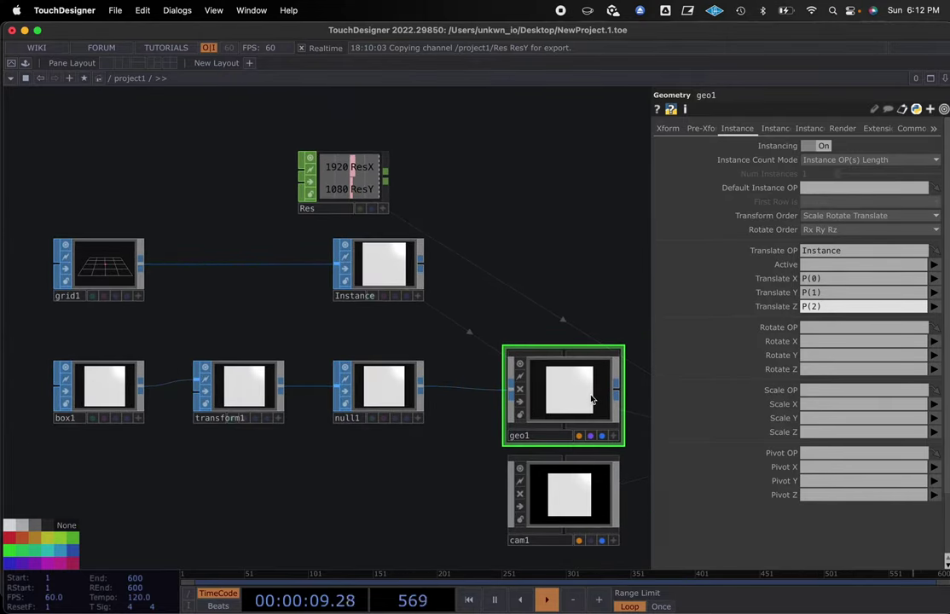
Step: Set transform1's uniform scale to .2 and check the instanced boxes in geo1's viewer
{"action": "left_click", "coordinate": [245, 391]}
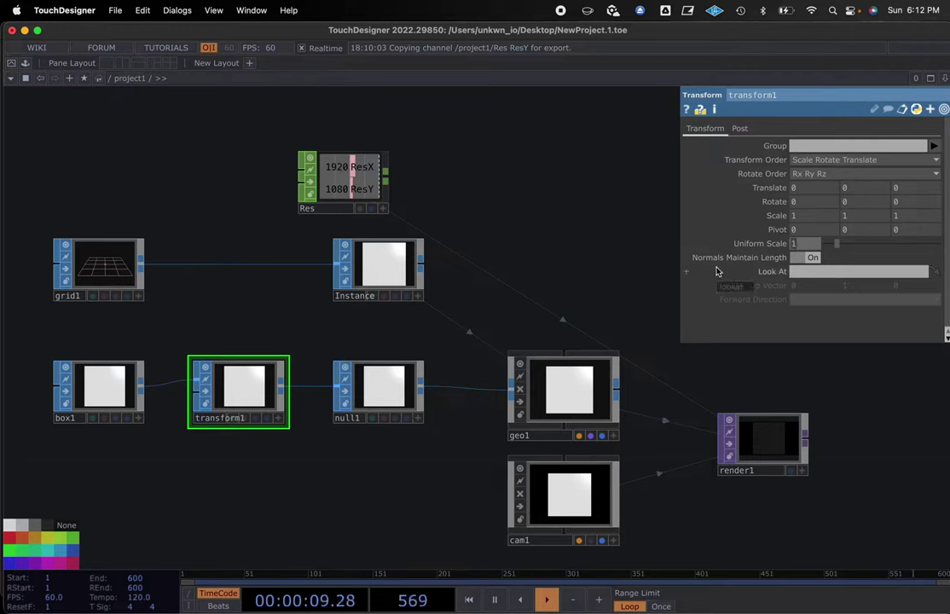
{"action": "type", "text": ".2"}
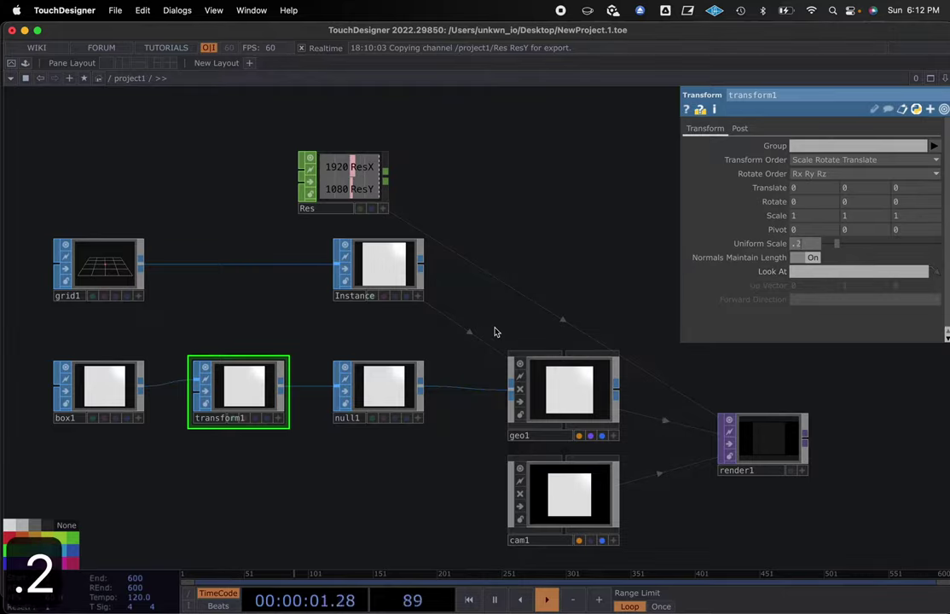
{"action": "key", "text": "Return"}
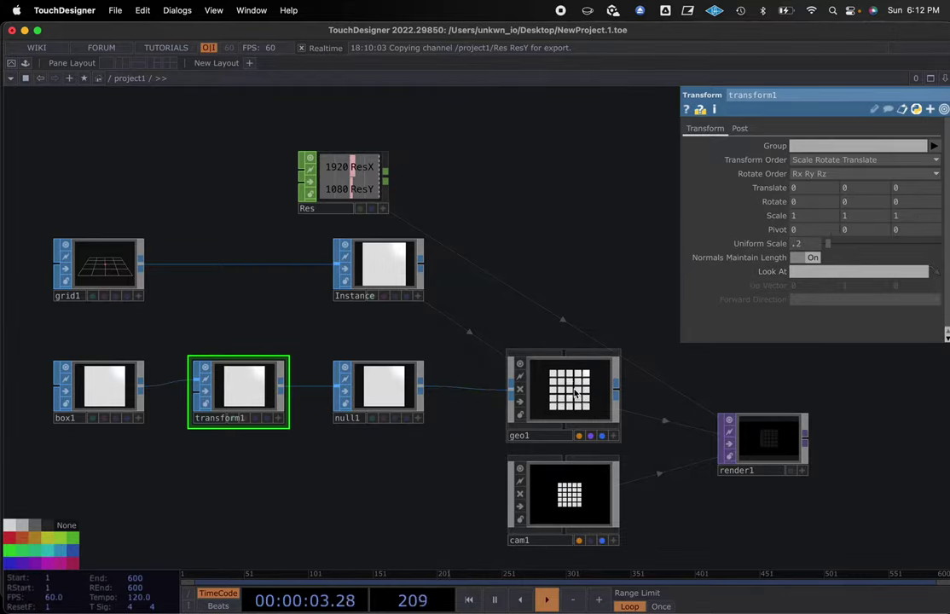
{"action": "scroll", "coordinate": [579, 390], "scroll_direction": "up", "scroll_amount": 2}
{"action": "scroll", "coordinate": [573, 388], "scroll_direction": "up", "scroll_amount": 3}
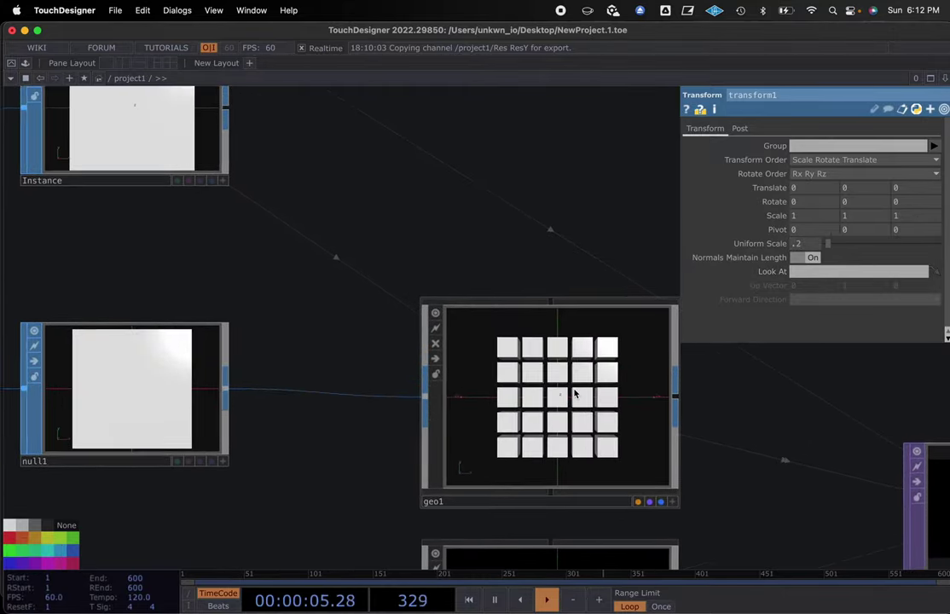
{"action": "scroll", "coordinate": [574, 392], "scroll_direction": "down", "scroll_amount": 5}
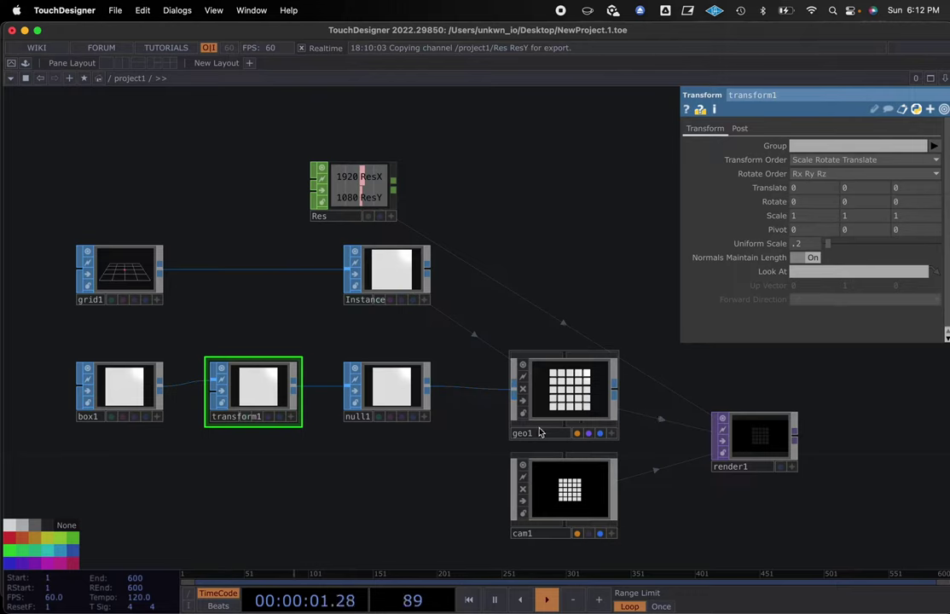
Step: Set grid1's orientation to ZX Plane
{"action": "left_click", "coordinate": [125, 271]}
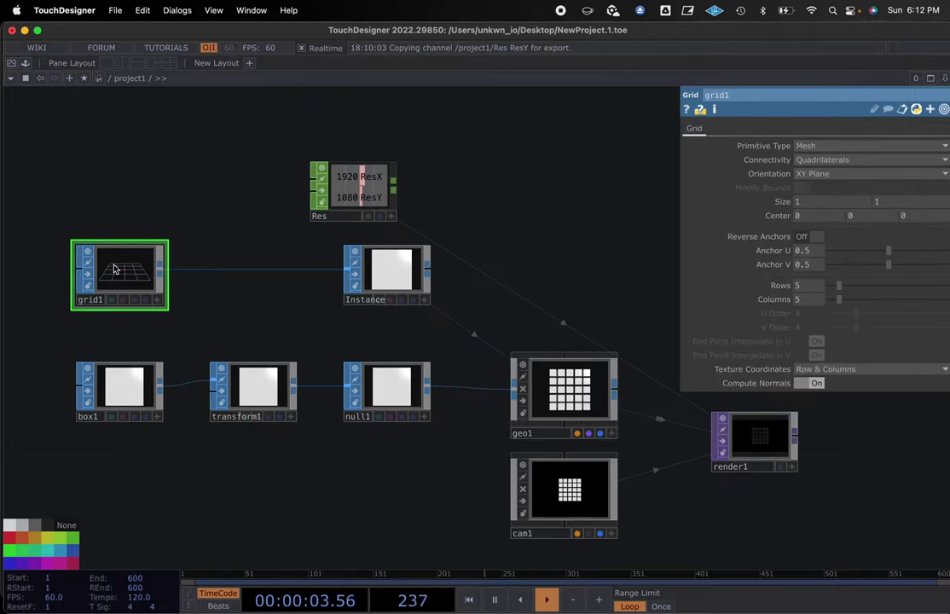
{"action": "left_click", "coordinate": [836, 176]}
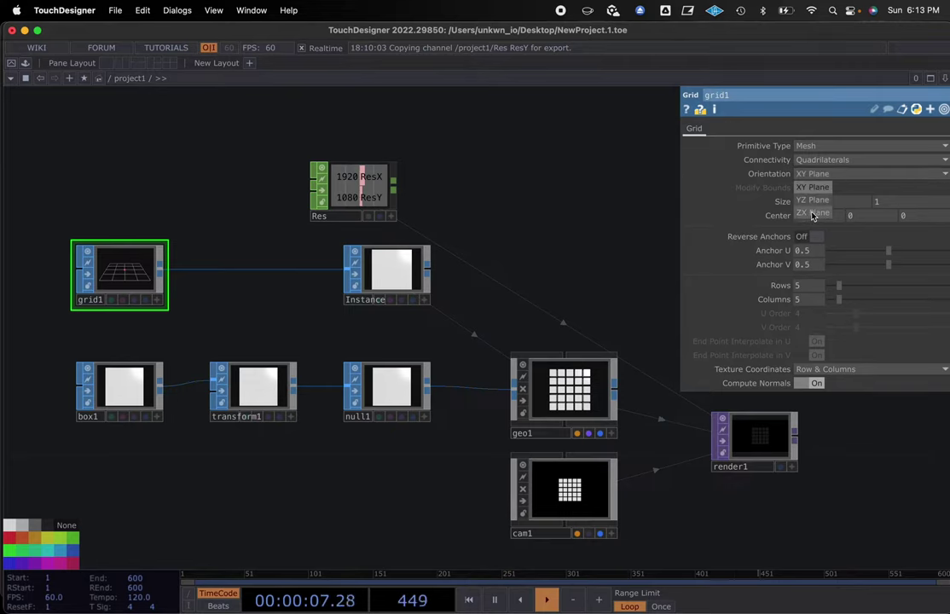
{"action": "left_click", "coordinate": [812, 214]}
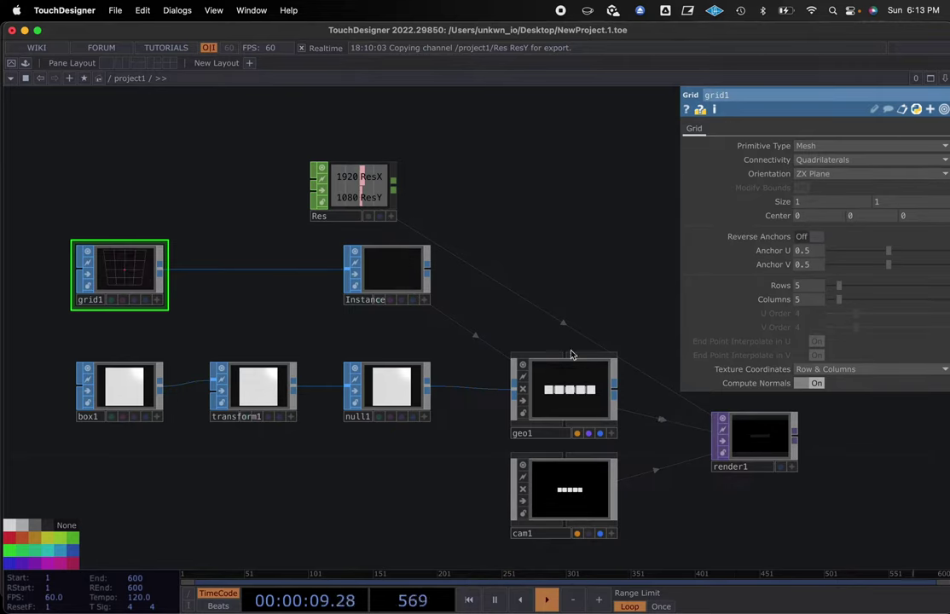
Step: Add a Null COMP in the empty space above geo1
{"action": "left_click_drag", "start_coordinate": [428, 488], "coordinate": [335, 469]}
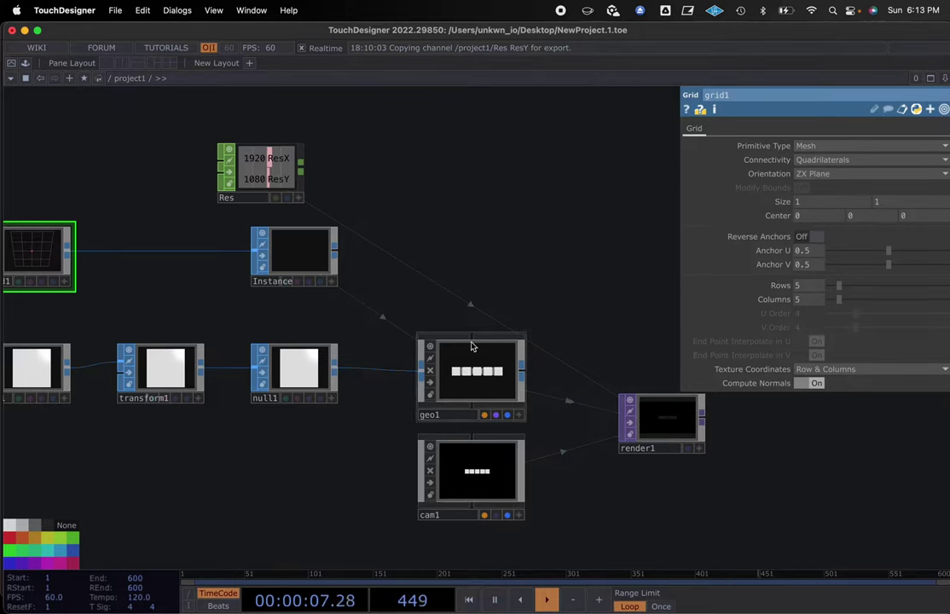
{"action": "right_click", "coordinate": [462, 238]}
{"action": "left_click", "coordinate": [471, 99]}
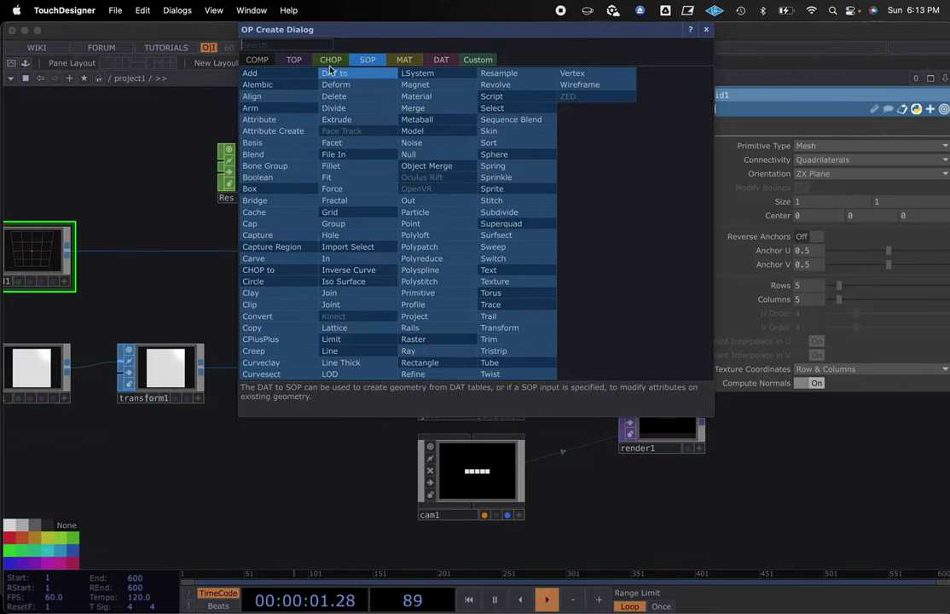
{"action": "left_click", "coordinate": [258, 61]}
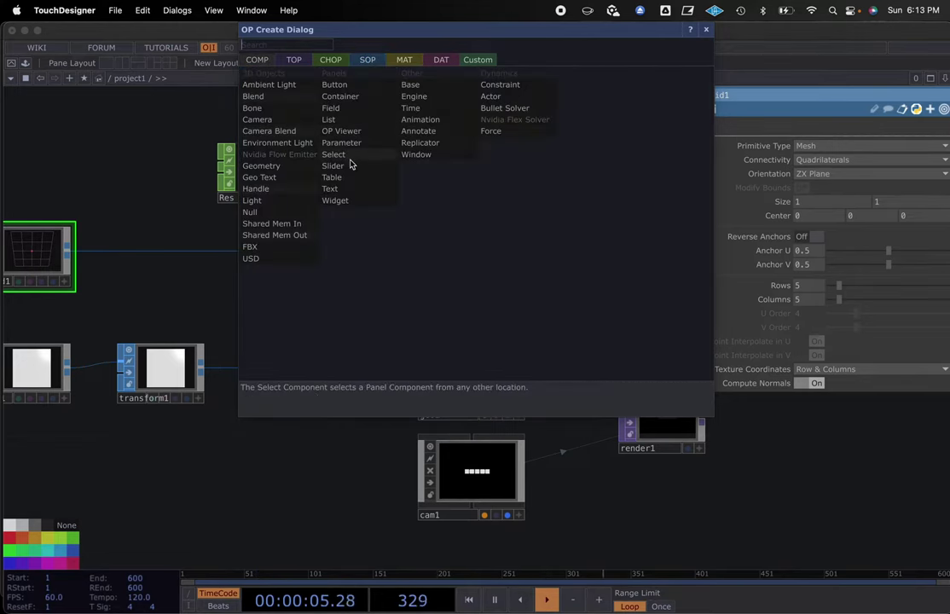
{"action": "left_click", "coordinate": [294, 213]}
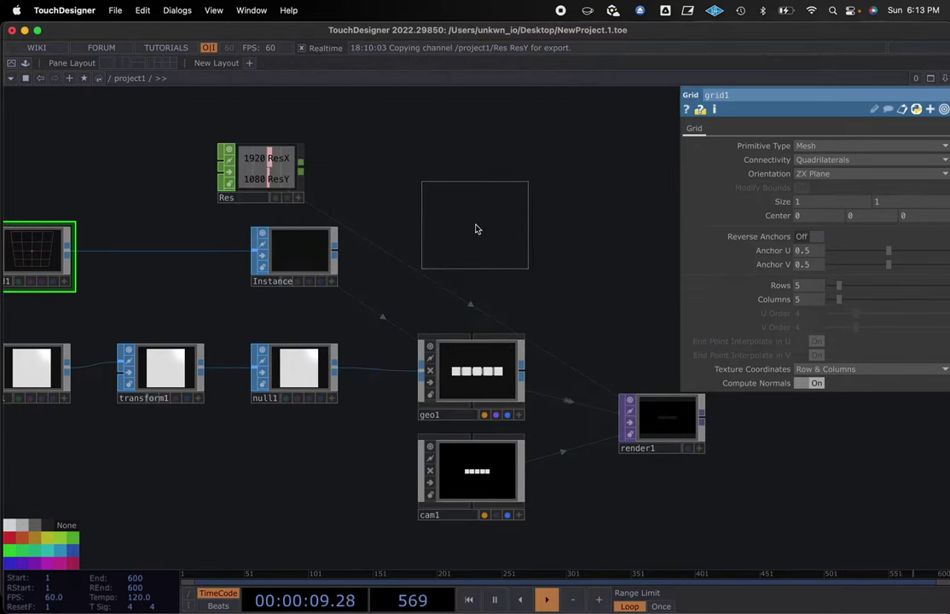
{"action": "left_click", "coordinate": [475, 268]}
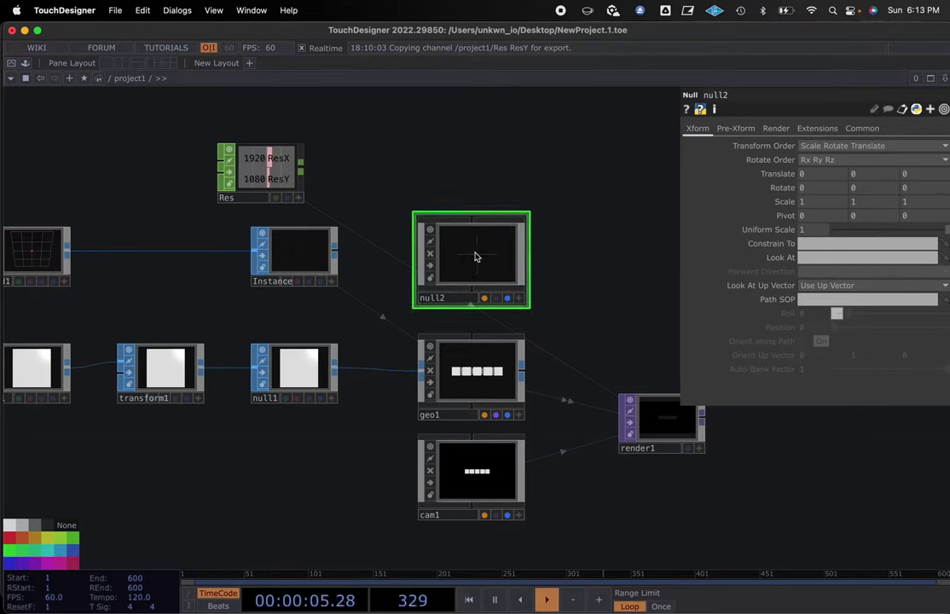
Step: Set cam1's Look At target to the Null COMP null2
{"action": "left_click", "coordinate": [491, 476]}
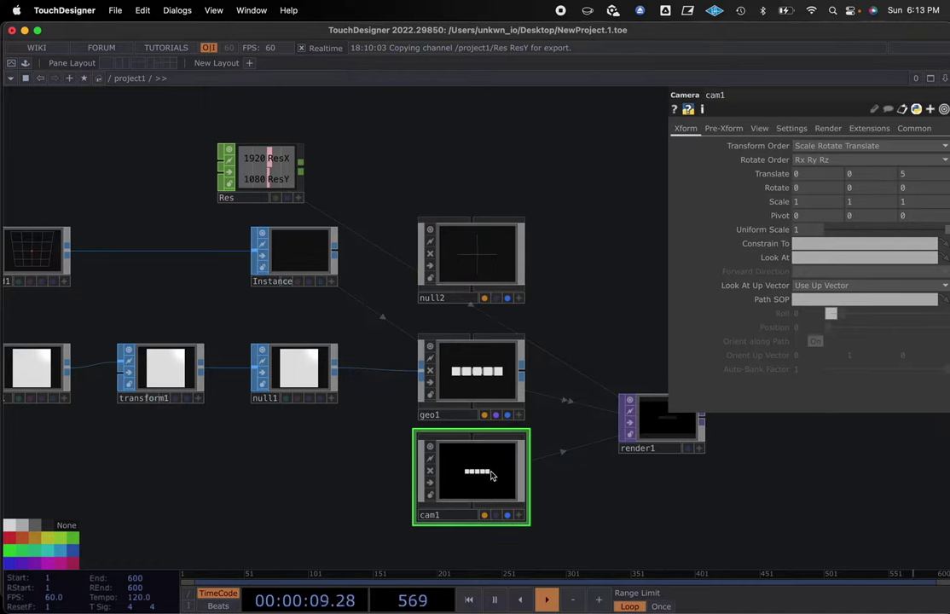
{"action": "left_click", "coordinate": [496, 256]}
{"action": "left_click", "coordinate": [486, 474]}
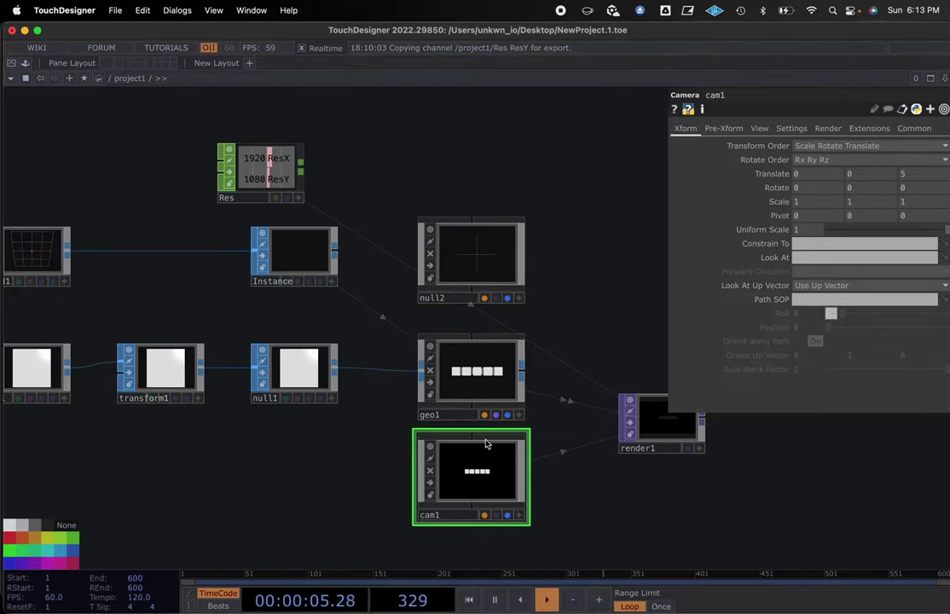
{"action": "left_click_drag", "start_coordinate": [473, 255], "coordinate": [806, 258]}
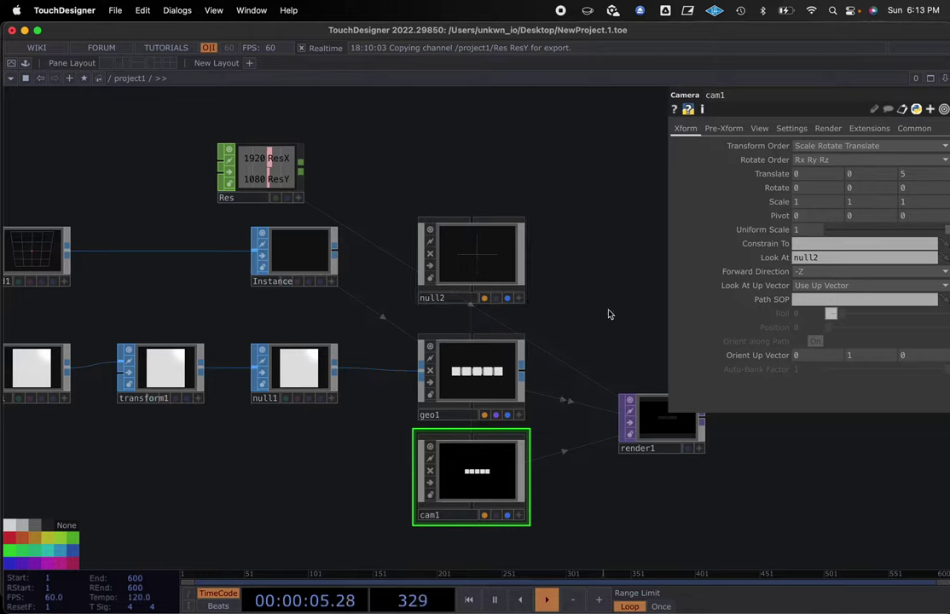
Step: Add a second Camera COMP in the empty space above render1
{"action": "left_click_drag", "start_coordinate": [608, 314], "coordinate": [439, 309]}
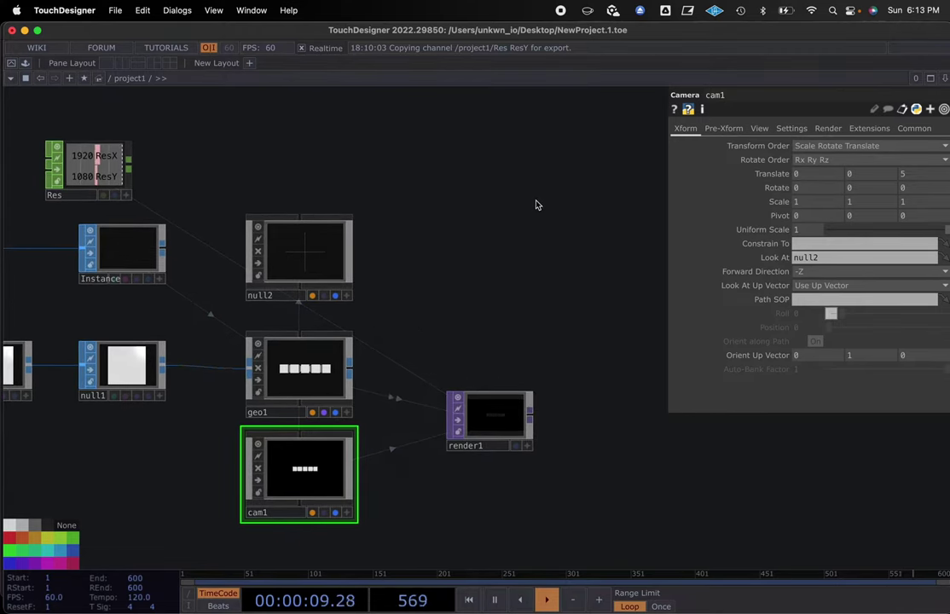
{"action": "right_click", "coordinate": [537, 204]}
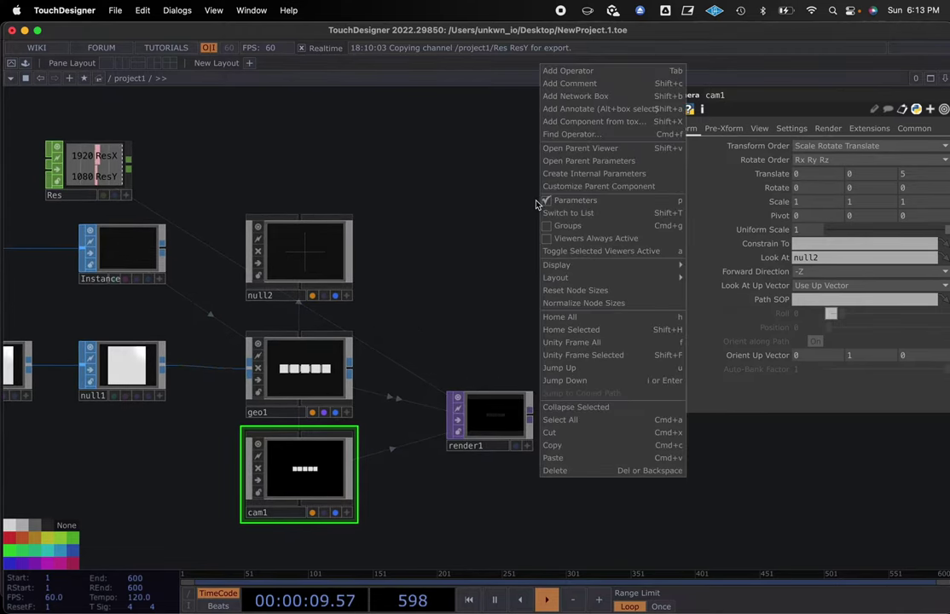
{"action": "left_click", "coordinate": [553, 74]}
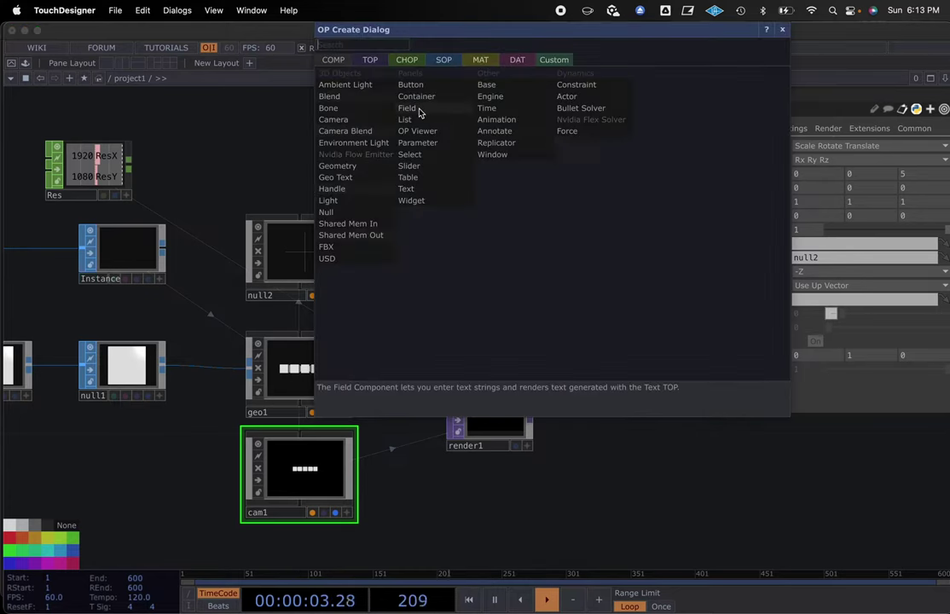
{"action": "left_click", "coordinate": [334, 119]}
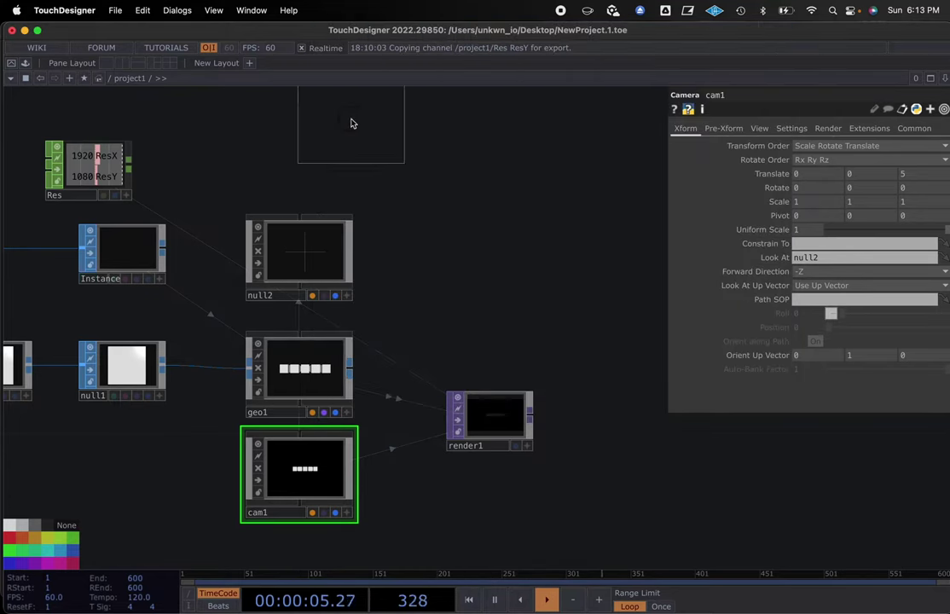
{"action": "left_click", "coordinate": [523, 192]}
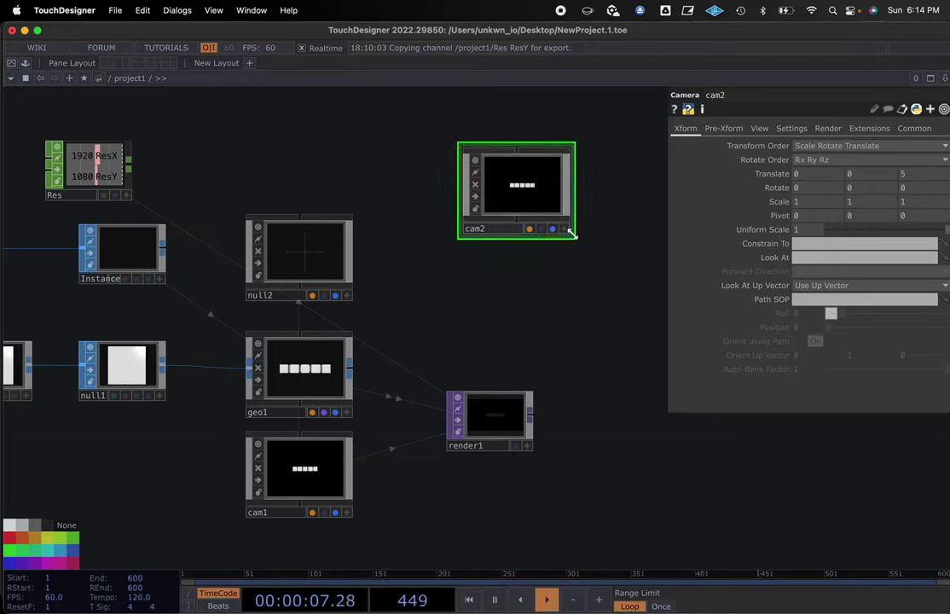
Step: Enlarge cam2's node and tumble its view back to an angled, distant shot that includes the boxes and cam1
{"action": "left_click_drag", "start_coordinate": [572, 235], "coordinate": [680, 355]}
{"action": "left_click_drag", "start_coordinate": [609, 267], "coordinate": [582, 294]}
{"action": "scroll", "coordinate": [582, 294], "scroll_direction": "down", "scroll_amount": 8}
{"action": "scroll", "coordinate": [582, 294], "scroll_direction": "down", "scroll_amount": 3}
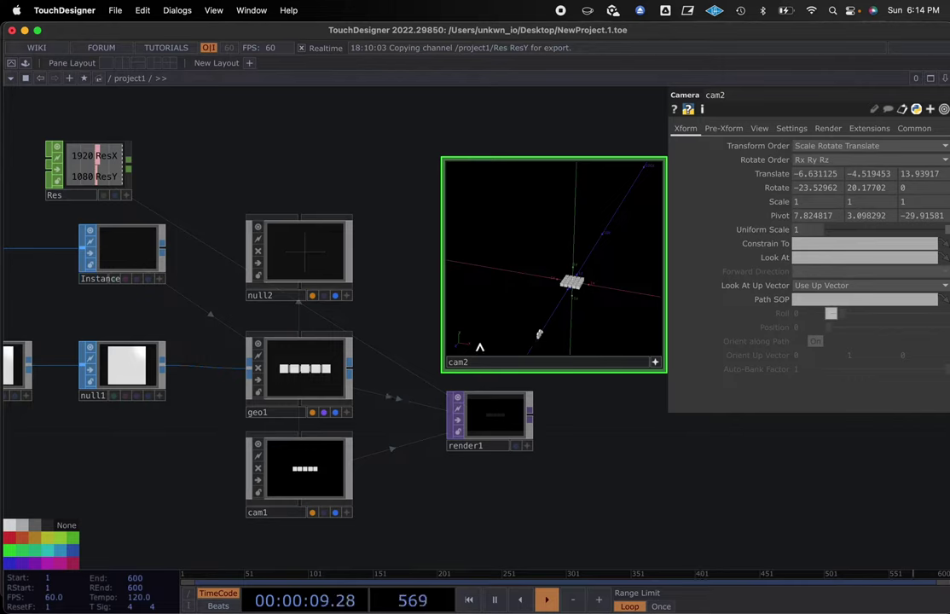
Step: Set cam1's Translate Z to 4 and its Translate Y to 2
{"action": "left_click", "coordinate": [290, 477]}
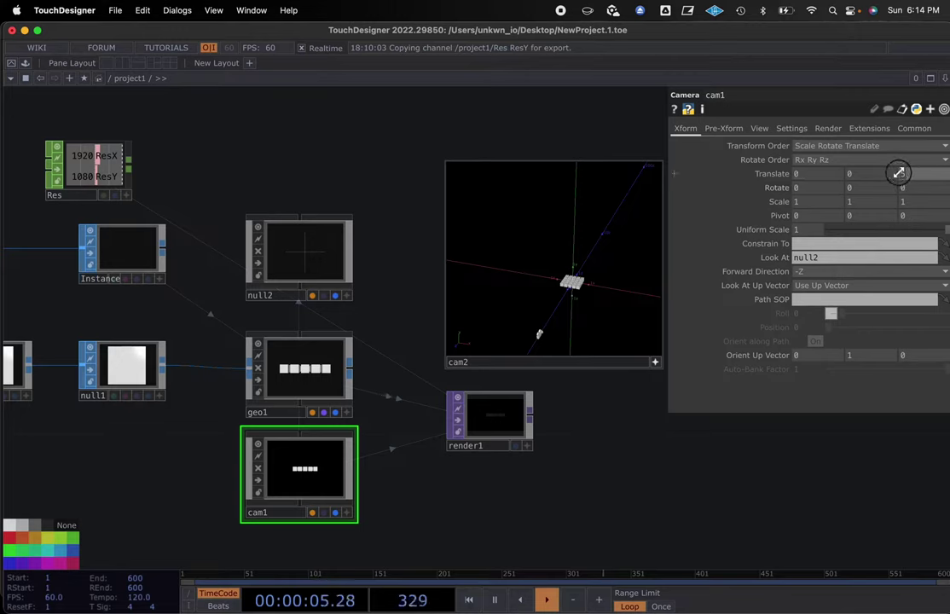
{"action": "type", "text": "4"}
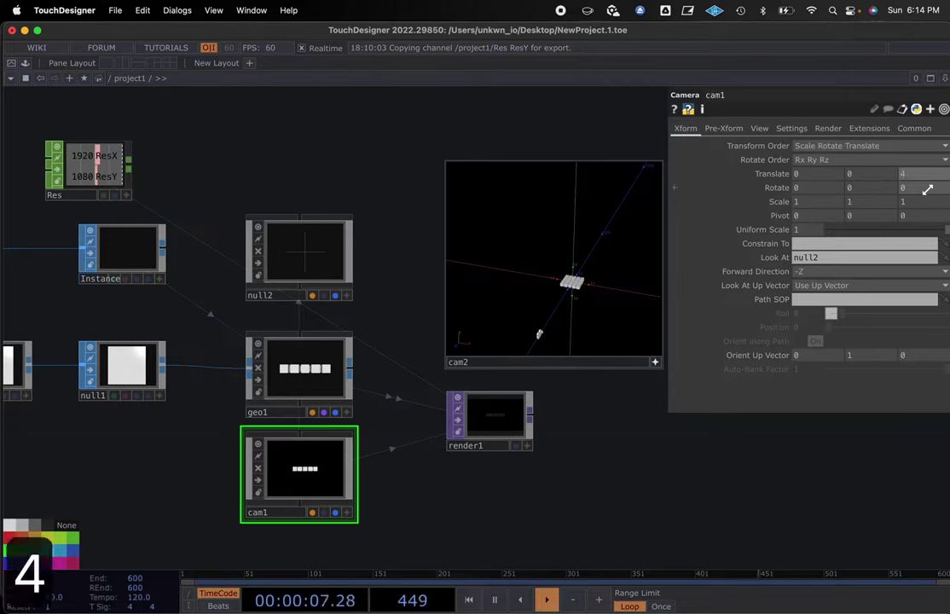
{"action": "key", "text": "Return"}
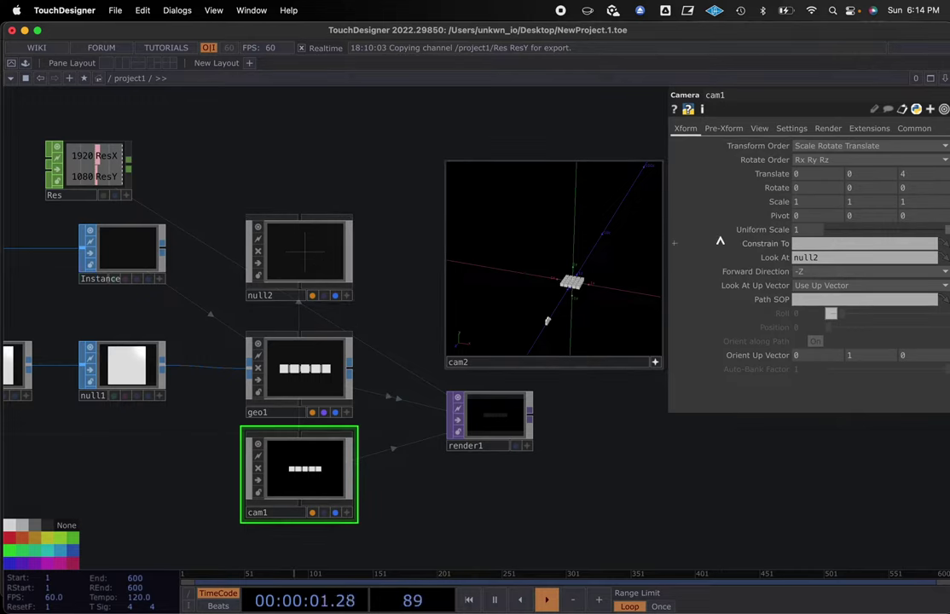
{"action": "left_click", "coordinate": [842, 177]}
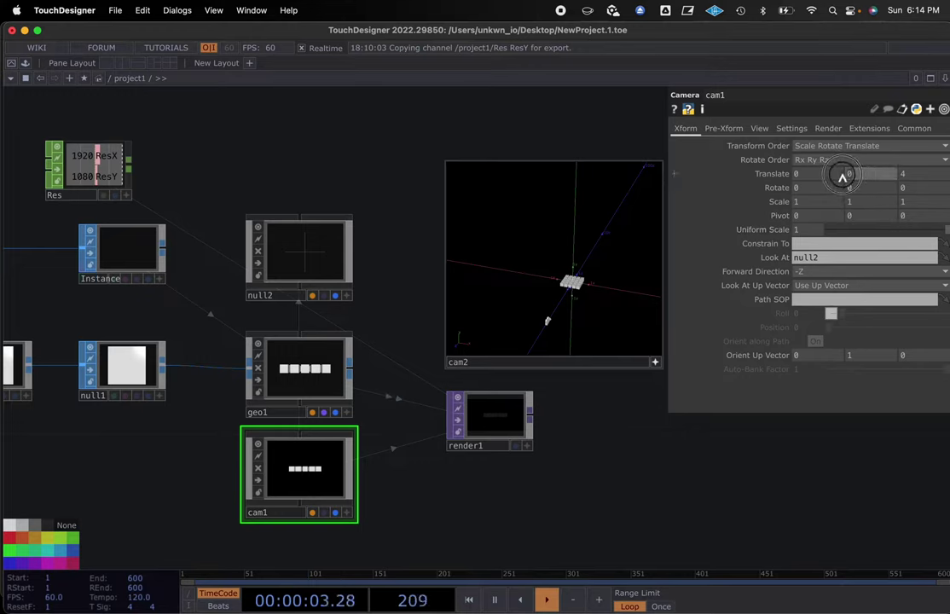
{"action": "type", "text": "2"}
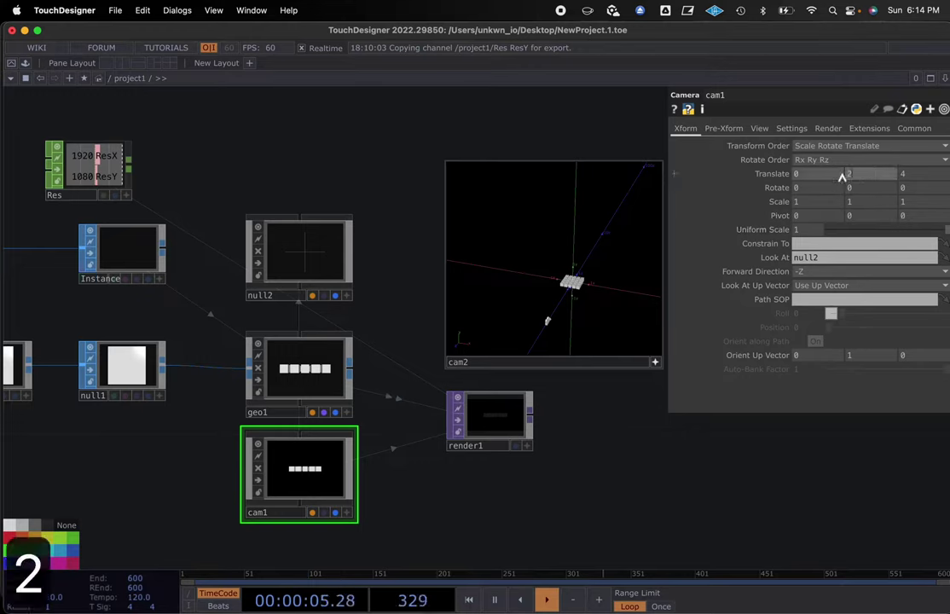
{"action": "key", "text": "Return"}
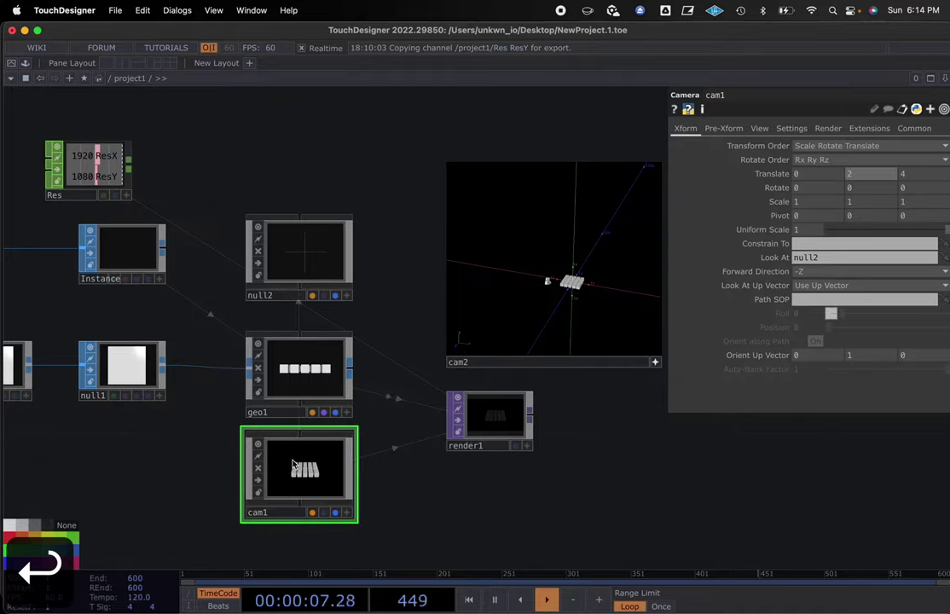
Step: Examine the raised angle on the instanced boxes in cam1's viewer and review the surrounding network
{"action": "scroll", "coordinate": [317, 477], "scroll_direction": "up", "scroll_amount": 1}
{"action": "scroll", "coordinate": [317, 477], "scroll_direction": "up", "scroll_amount": 2}
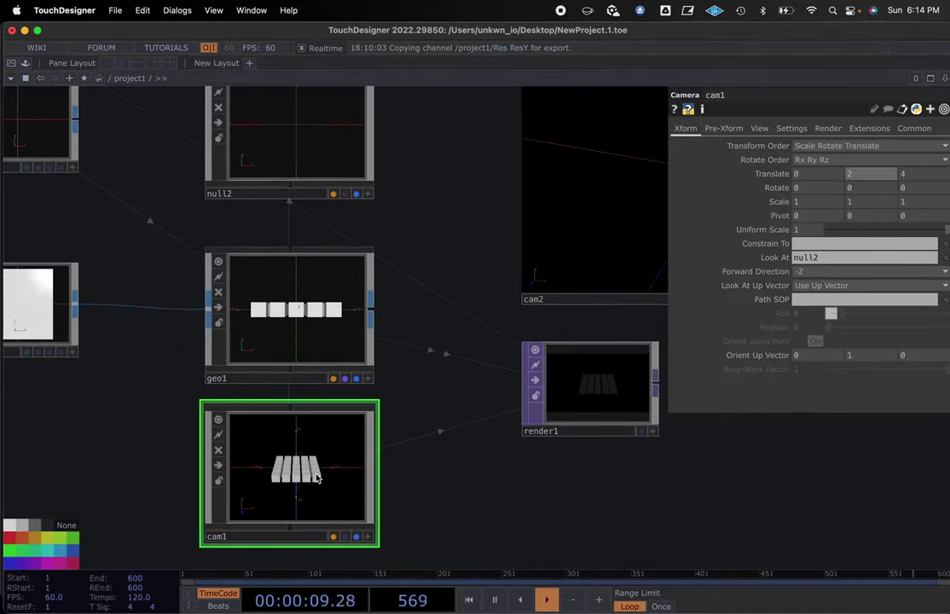
{"action": "scroll", "coordinate": [316, 477], "scroll_direction": "up", "scroll_amount": 3}
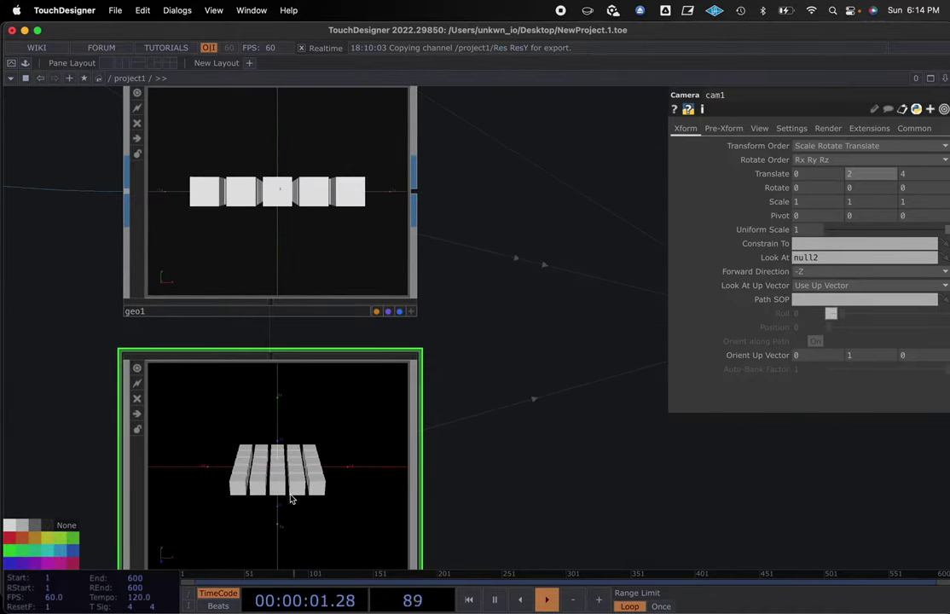
{"action": "scroll", "coordinate": [290, 499], "scroll_direction": "down", "scroll_amount": 5}
{"action": "left_click_drag", "start_coordinate": [182, 470], "coordinate": [217, 436]}
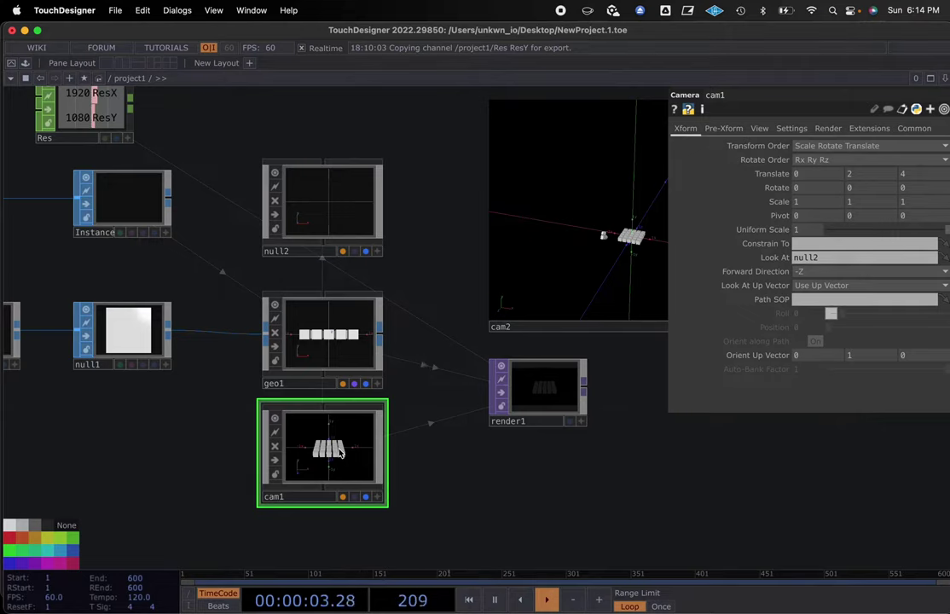
{"action": "scroll", "coordinate": [239, 445], "scroll_direction": "left", "scroll_amount": 3}
{"action": "scroll", "coordinate": [244, 449], "scroll_direction": "down", "scroll_amount": 2}
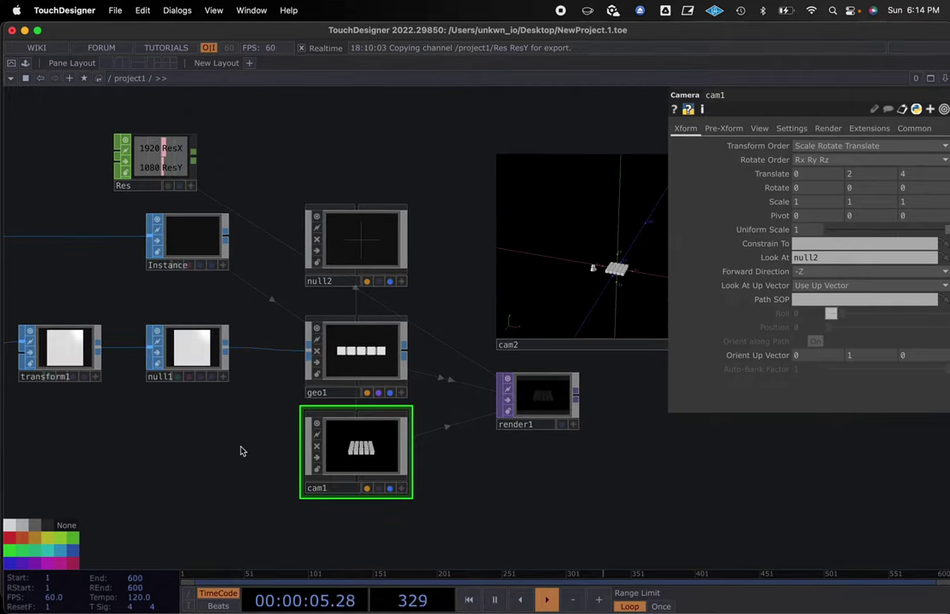
{"action": "left_click_drag", "start_coordinate": [235, 444], "coordinate": [307, 450]}
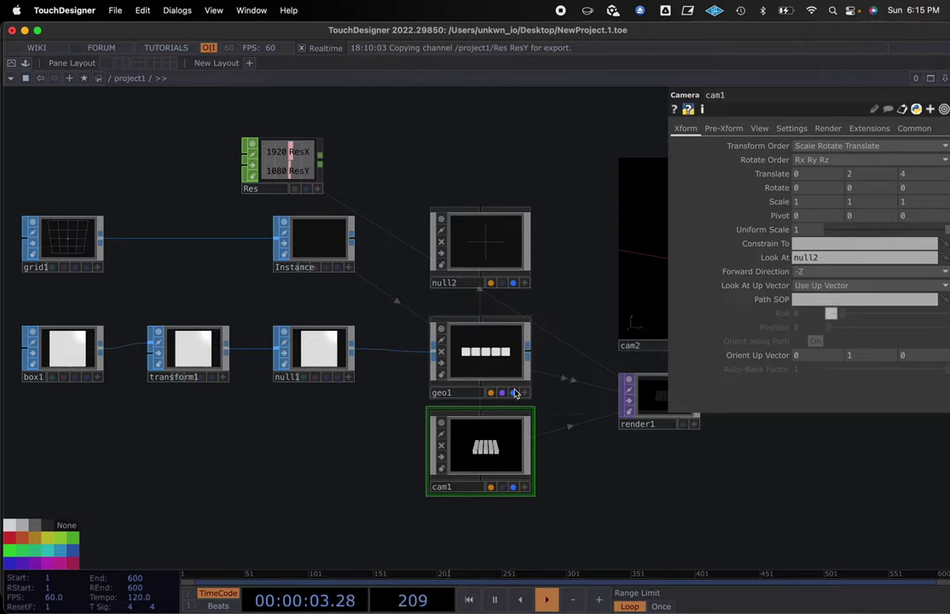
Step: Insert a Noise SOP on the wire between grid1 and the Instance null
{"action": "middle_click_drag", "start_coordinate": [297, 296], "coordinate": [324, 317]}
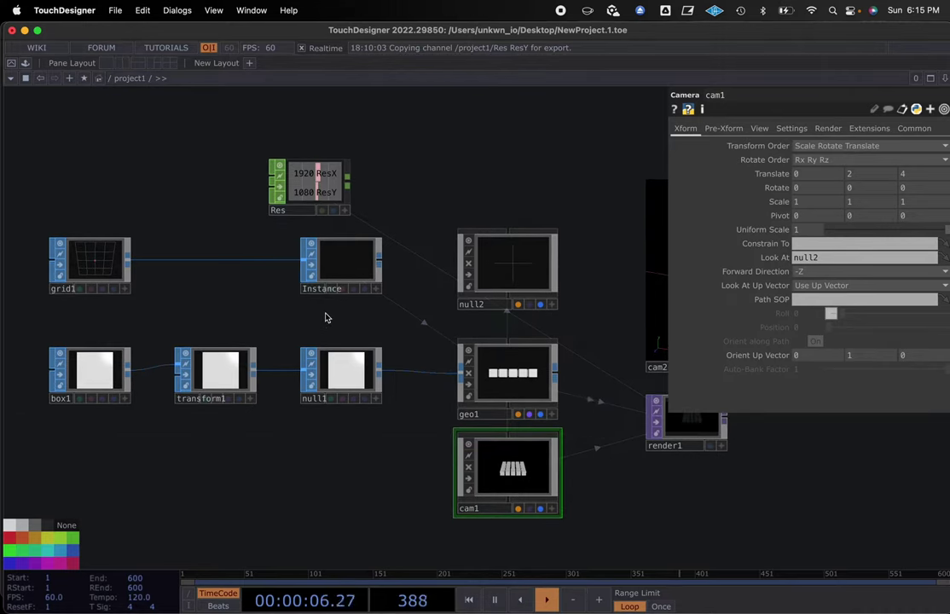
{"action": "right_click", "coordinate": [208, 264]}
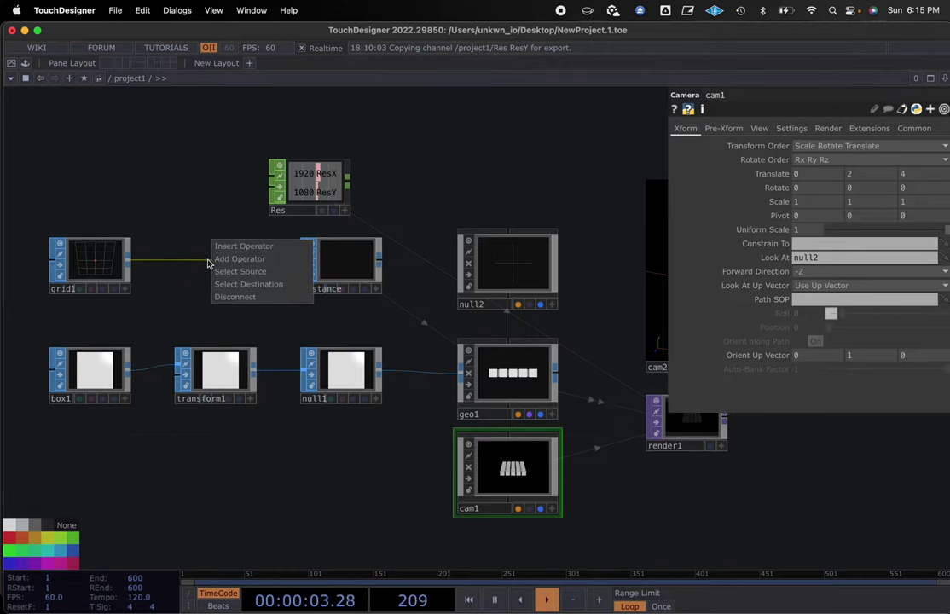
{"action": "left_click", "coordinate": [245, 245]}
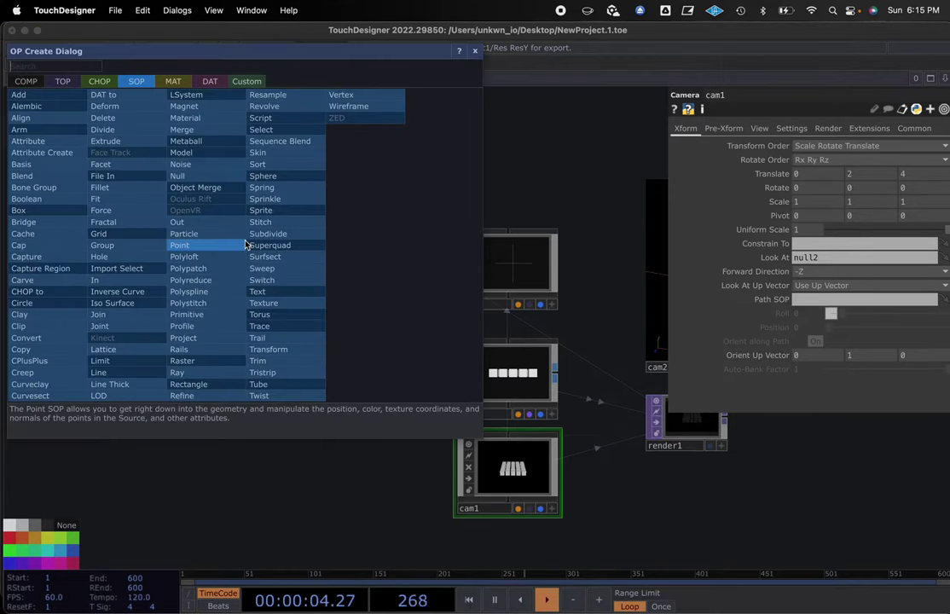
{"action": "left_click", "coordinate": [188, 174]}
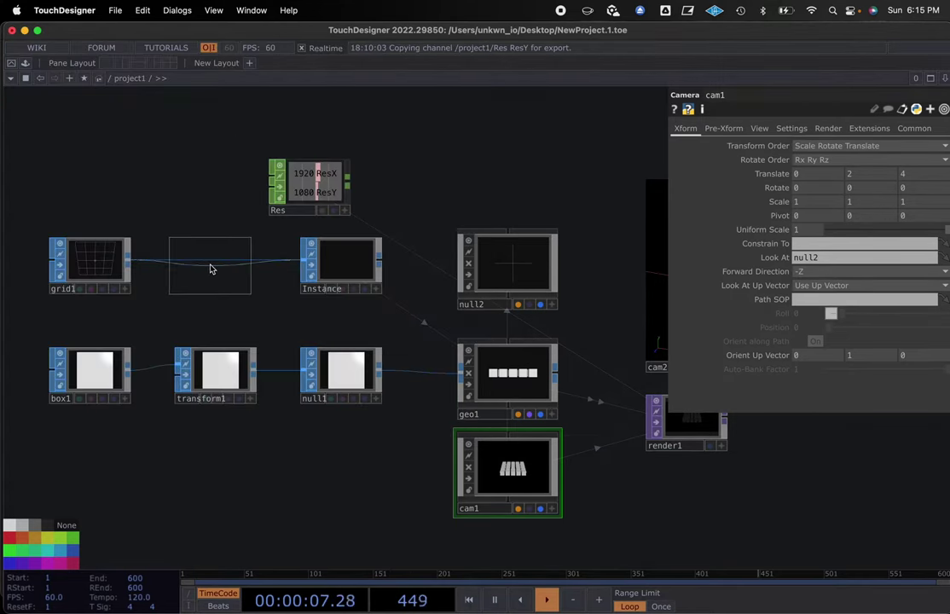
{"action": "left_click", "coordinate": [207, 265]}
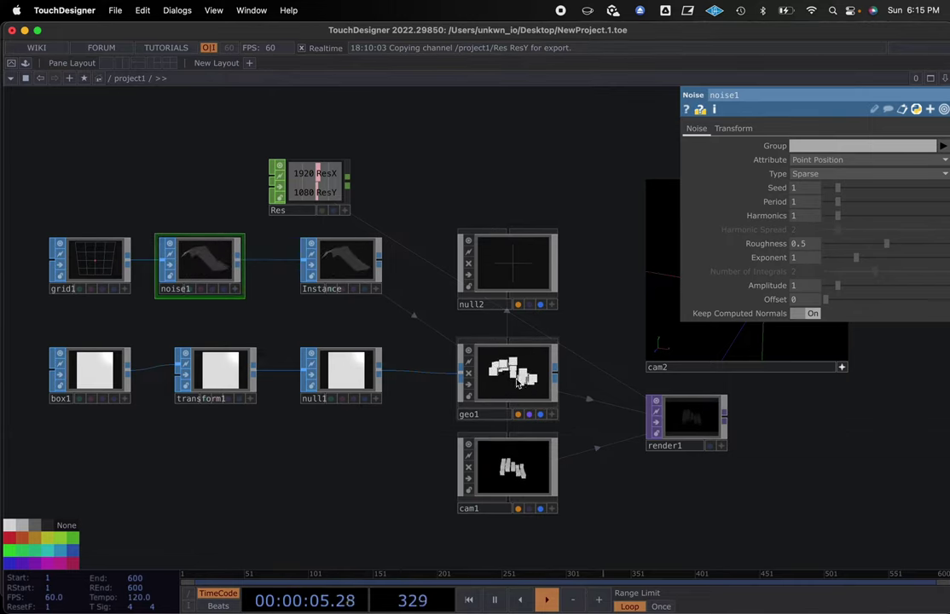
Step: Examine how the noise displaces the boxes in the network, briefly displaying render1 as the network background
{"action": "left_click_drag", "start_coordinate": [596, 487], "coordinate": [453, 462]}
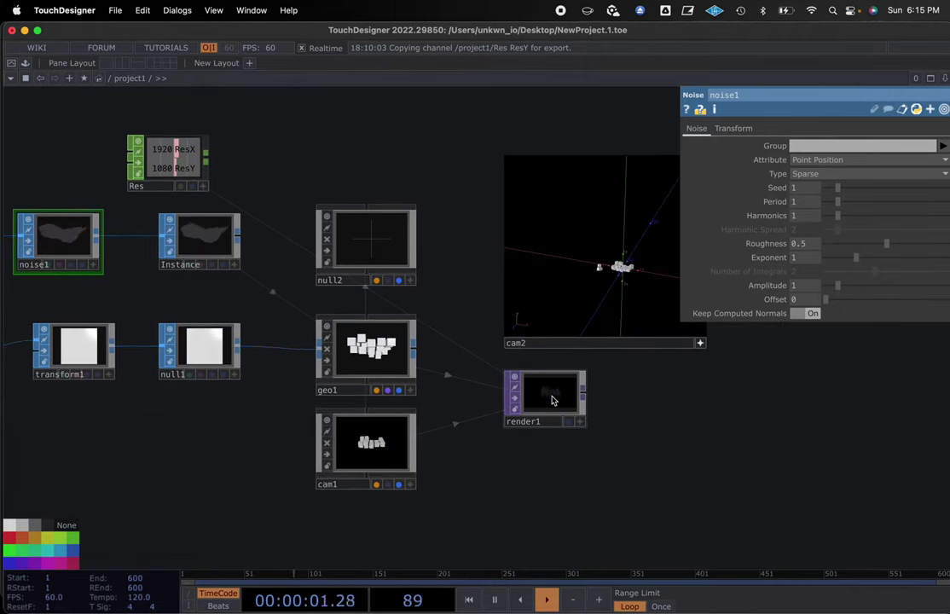
{"action": "left_click_drag", "start_coordinate": [240, 443], "coordinate": [375, 479]}
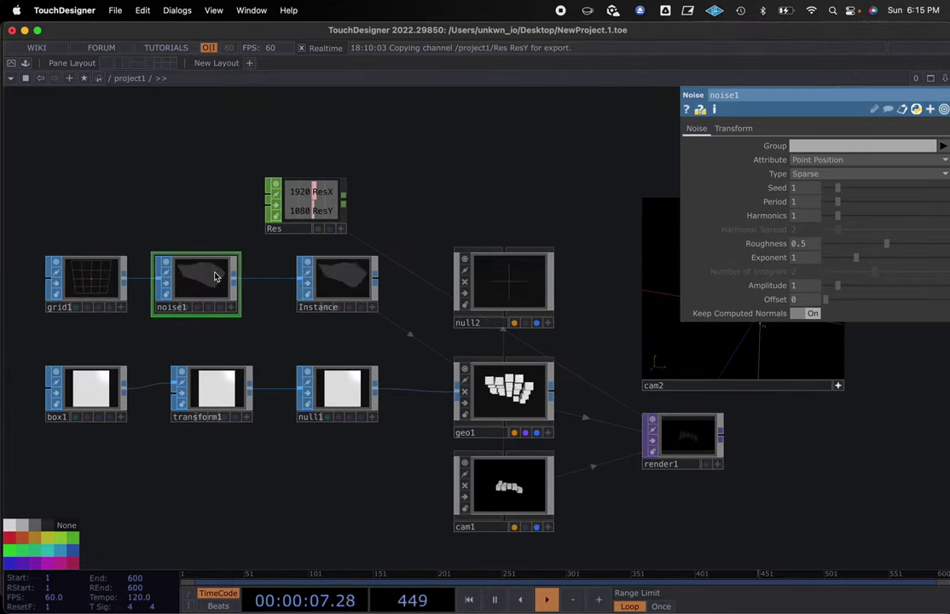
{"action": "left_click_drag", "start_coordinate": [261, 346], "coordinate": [295, 350]}
{"action": "scroll", "coordinate": [295, 345], "scroll_direction": "down", "scroll_amount": 2}
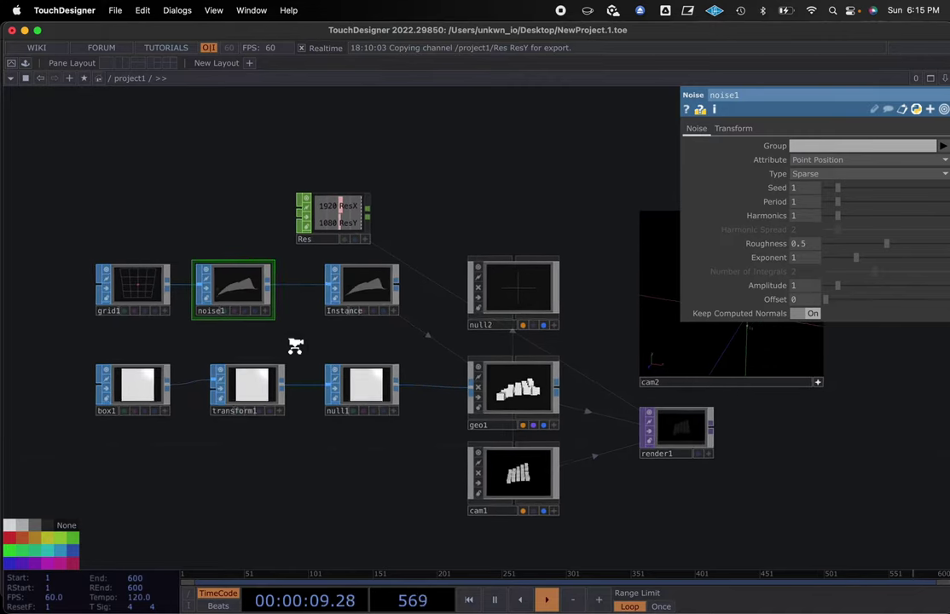
{"action": "left_click_drag", "start_coordinate": [312, 465], "coordinate": [304, 455]}
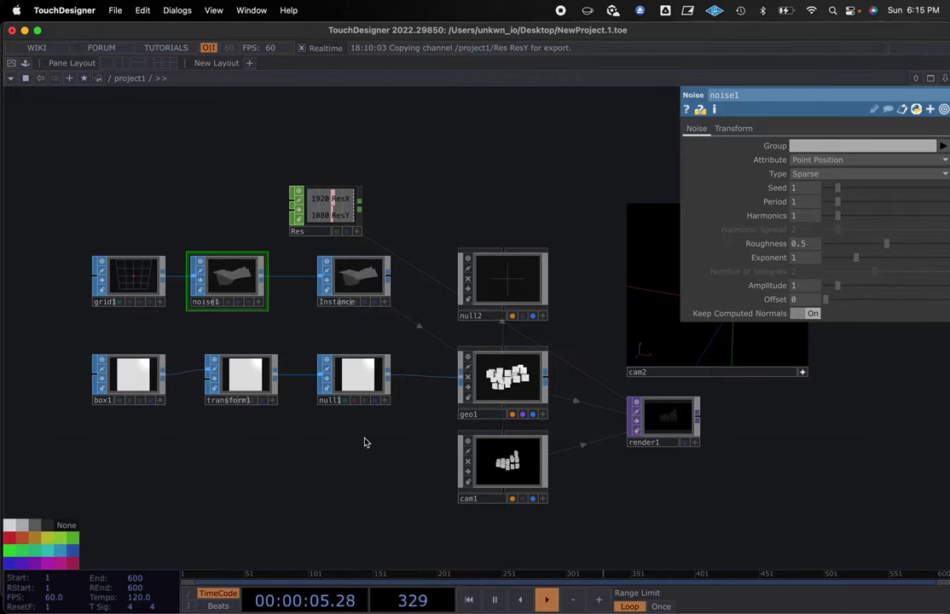
{"action": "left_click", "coordinate": [687, 442]}
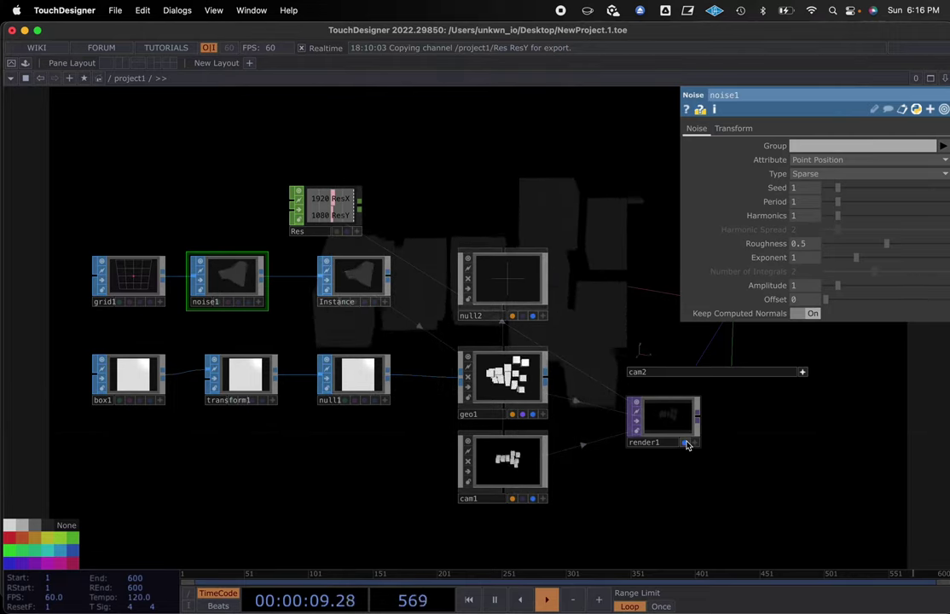
{"action": "left_click", "coordinate": [687, 442]}
{"action": "left_click_drag", "start_coordinate": [387, 478], "coordinate": [329, 479]}
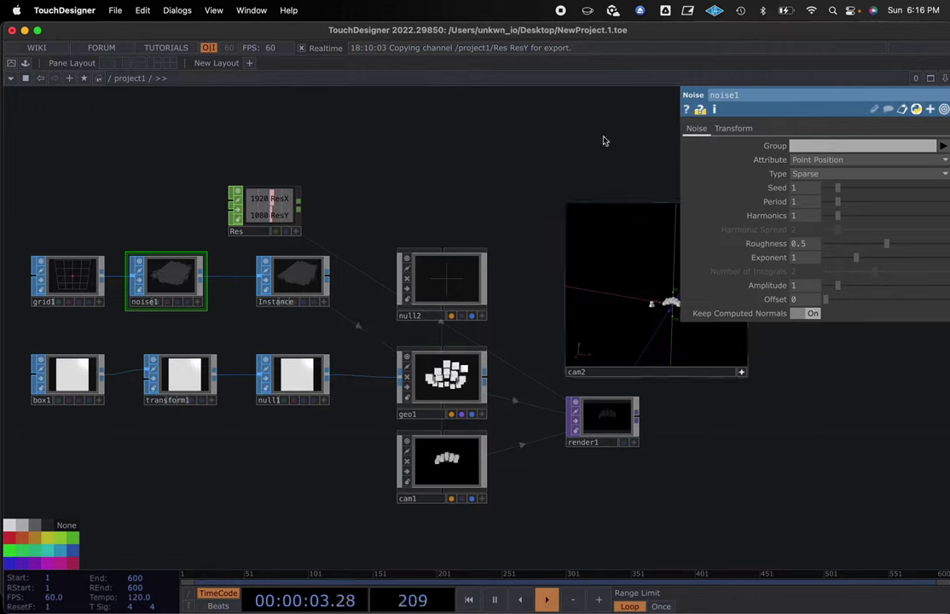
Step: Split the workspace into two side-by-side panes, change the second to a viewer pane and narrow it to about 30% of the width
{"action": "left_click", "coordinate": [124, 65]}
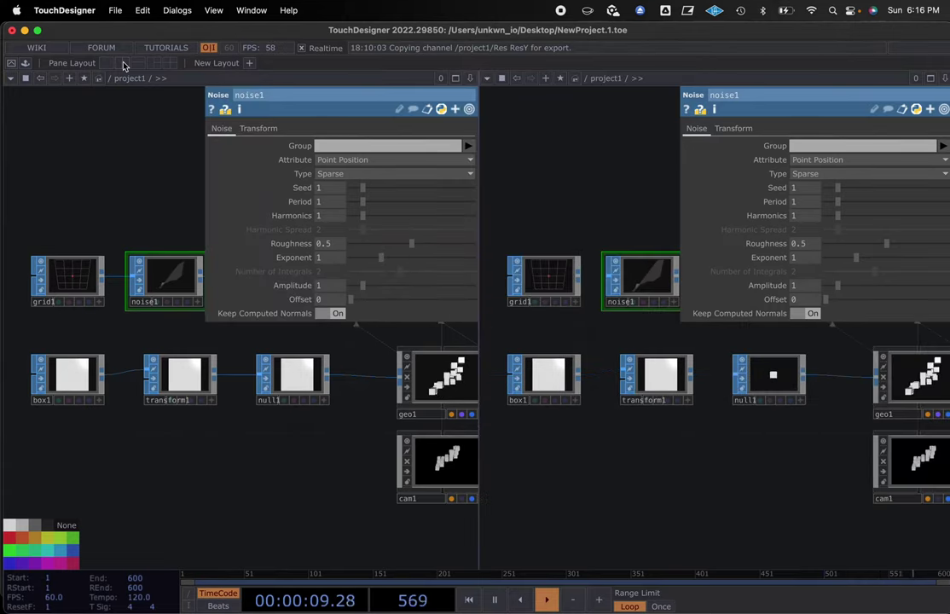
{"action": "left_click", "coordinate": [487, 78]}
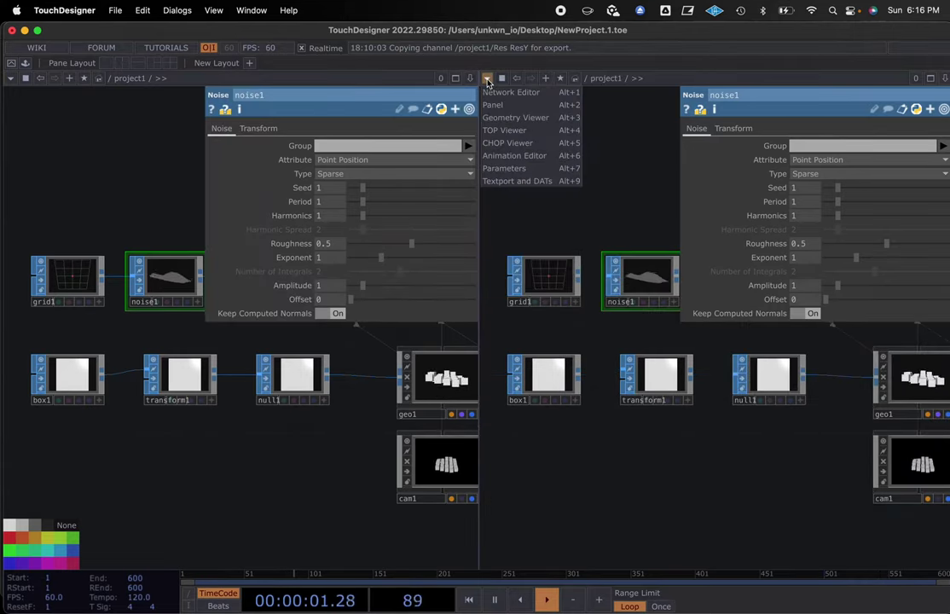
{"action": "left_click", "coordinate": [521, 137]}
{"action": "left_click", "coordinate": [550, 312]}
{"action": "left_click_drag", "start_coordinate": [478, 335], "coordinate": [664, 341]}
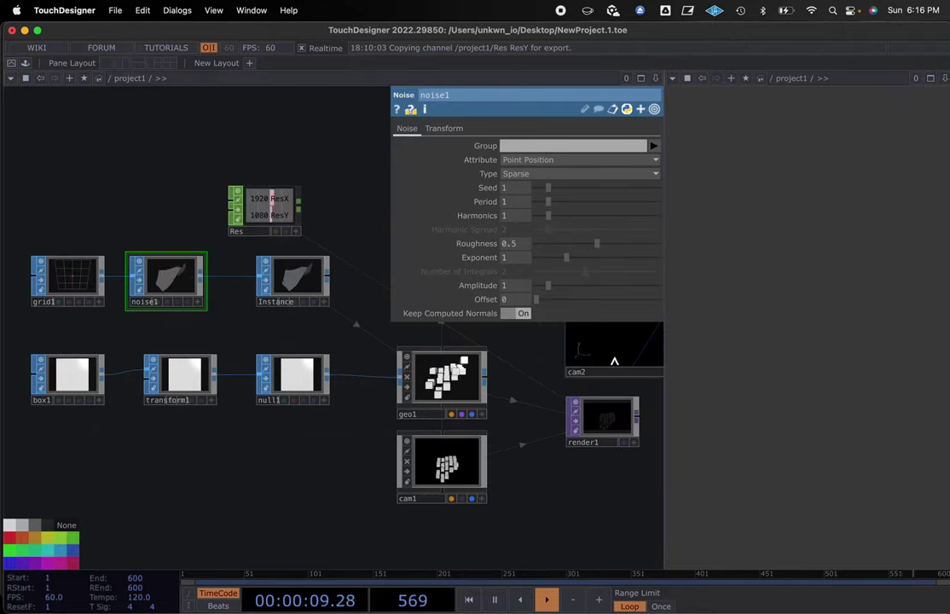
Step: Append a Null TOP to render1's output
{"action": "scroll", "coordinate": [434, 483], "scroll_direction": "right", "scroll_amount": 5}
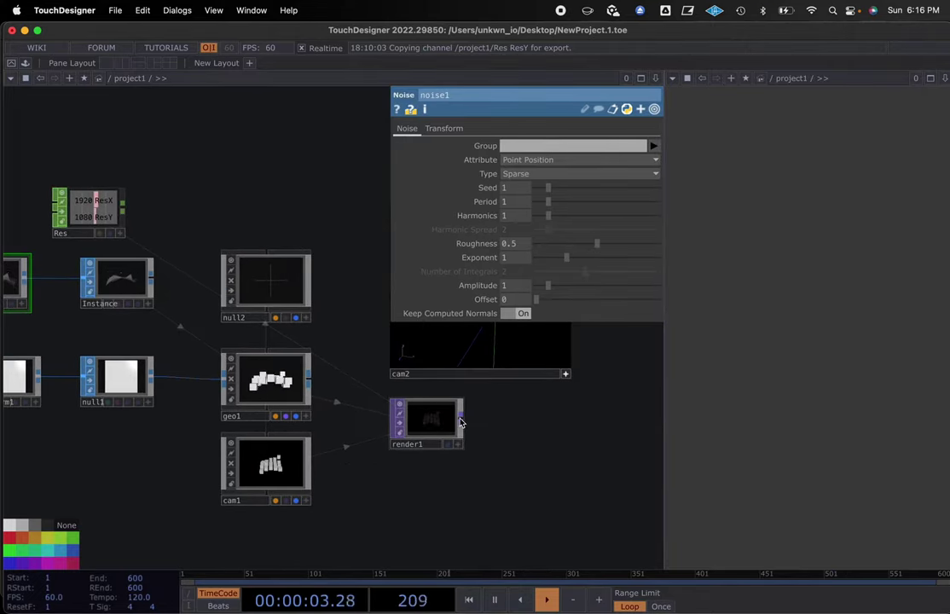
{"action": "right_click", "coordinate": [460, 421]}
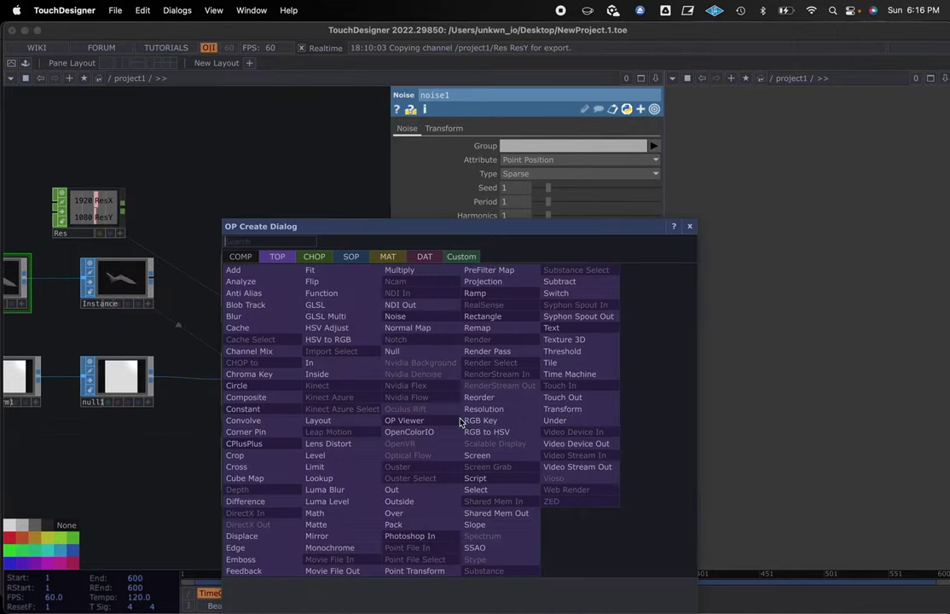
{"action": "left_click", "coordinate": [401, 351]}
{"action": "left_click", "coordinate": [618, 420]}
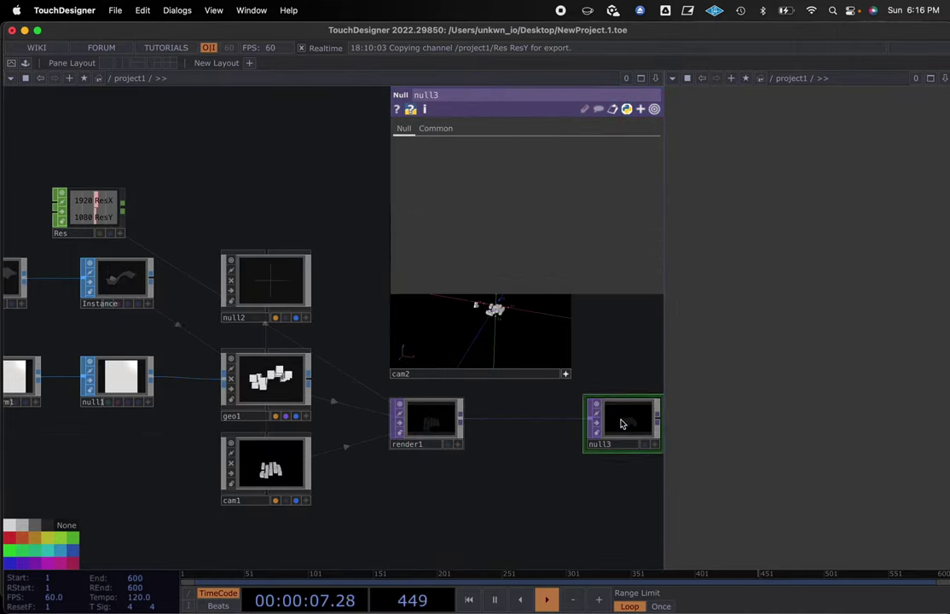
Step: Rename the Null TOP following render1 as BG
{"action": "left_click_drag", "start_coordinate": [602, 501], "coordinate": [519, 501]}
{"action": "left_click", "coordinate": [505, 451]}
{"action": "key", "text": "shift+b"}
{"action": "type", "text": "G"}
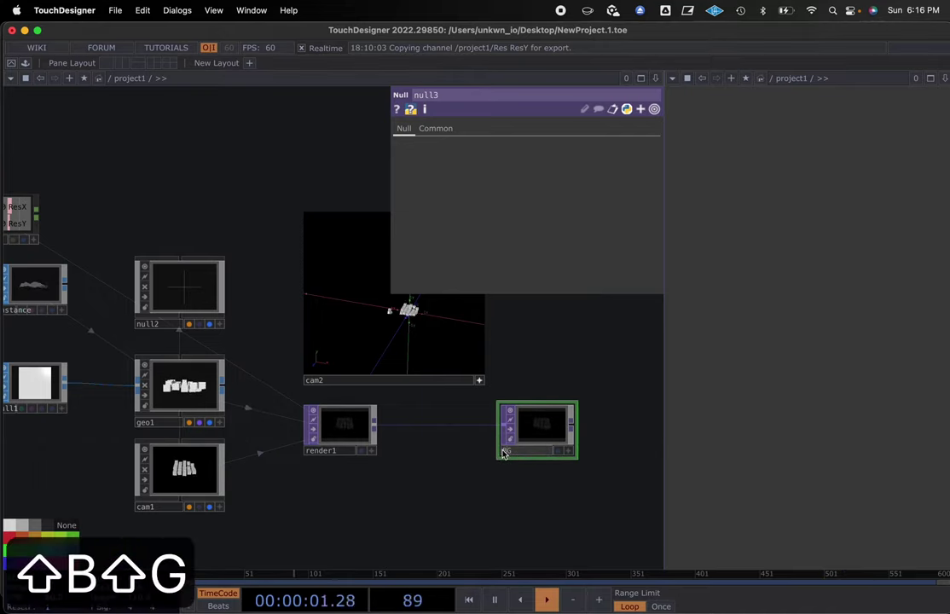
{"action": "key", "text": "Return"}
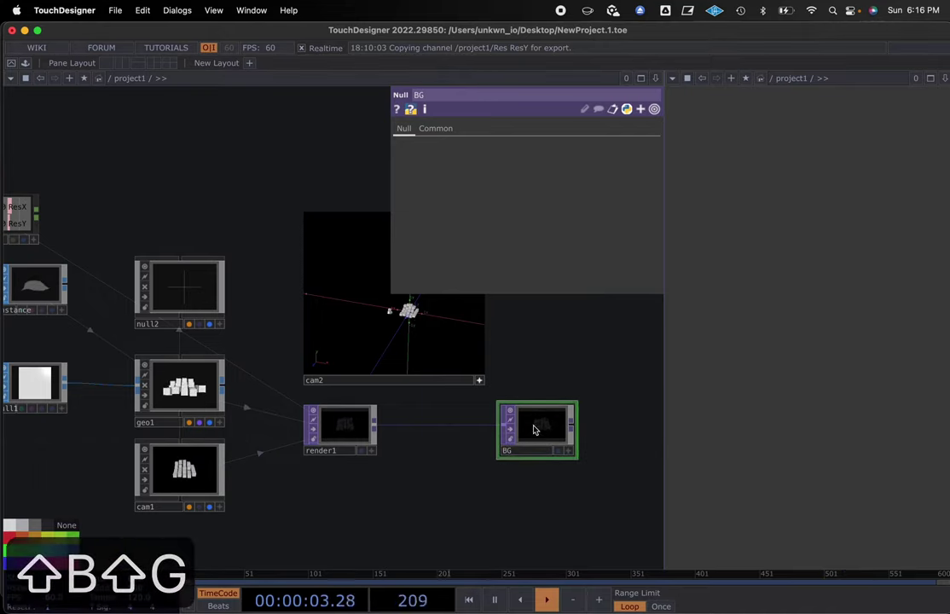
Step: Turn on BG's display flag to feed the viewer pane, and disable Backdrop TOPs in the network editor
{"action": "scroll", "coordinate": [401, 492], "scroll_direction": "down", "scroll_amount": 2}
{"action": "scroll", "coordinate": [431, 470], "scroll_direction": "left", "scroll_amount": 3}
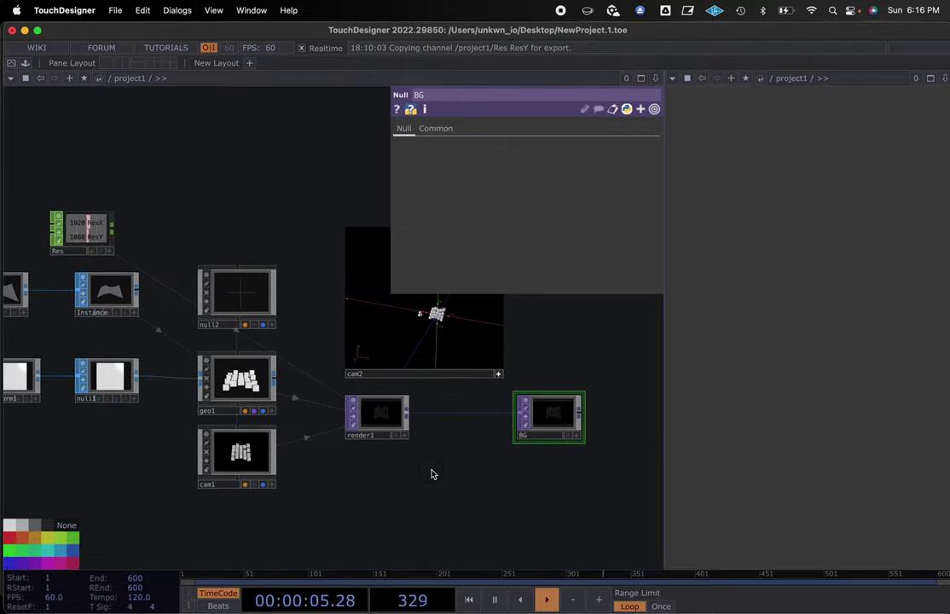
{"action": "scroll", "coordinate": [431, 471], "scroll_direction": "down", "scroll_amount": 2}
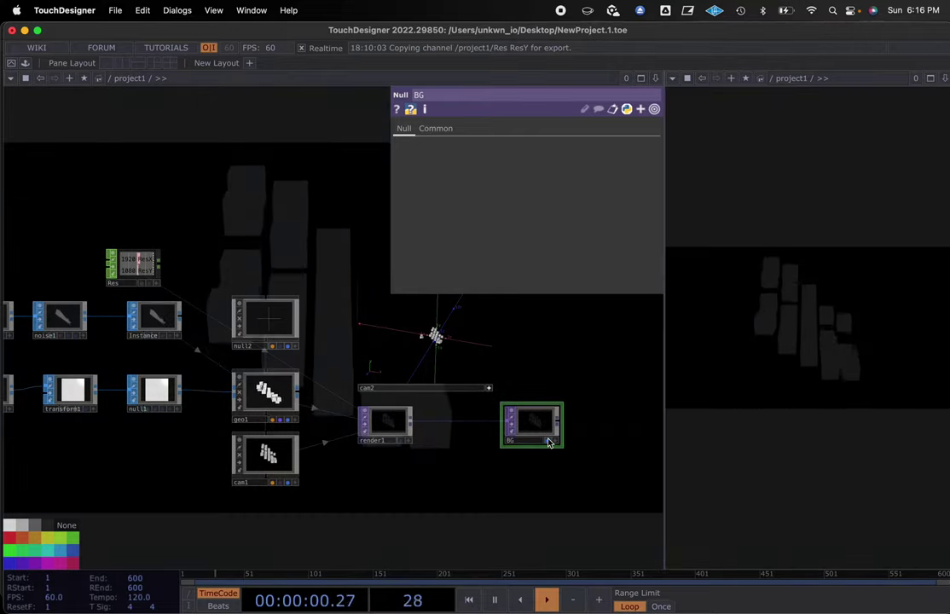
{"action": "left_click", "coordinate": [547, 440]}
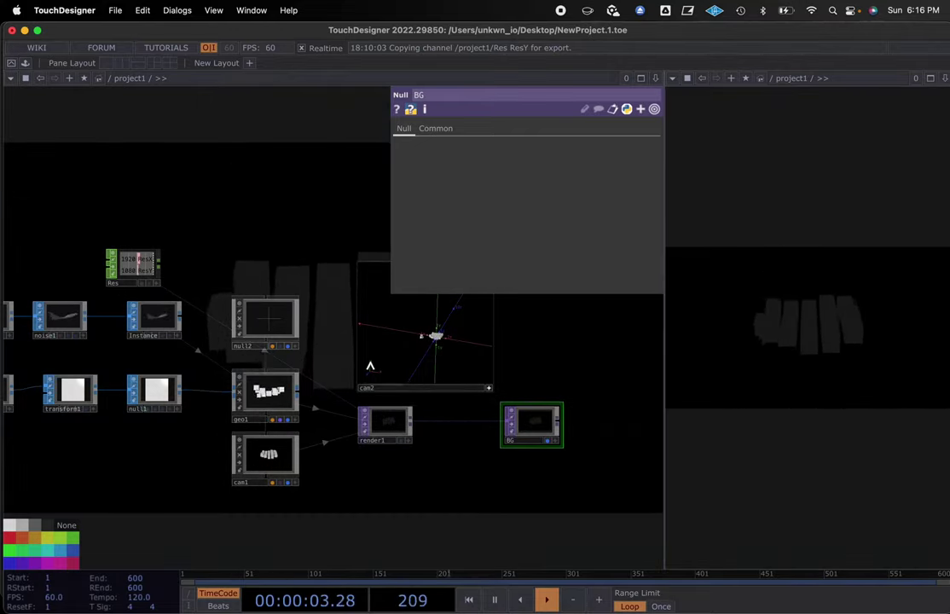
{"action": "right_click", "coordinate": [383, 506]}
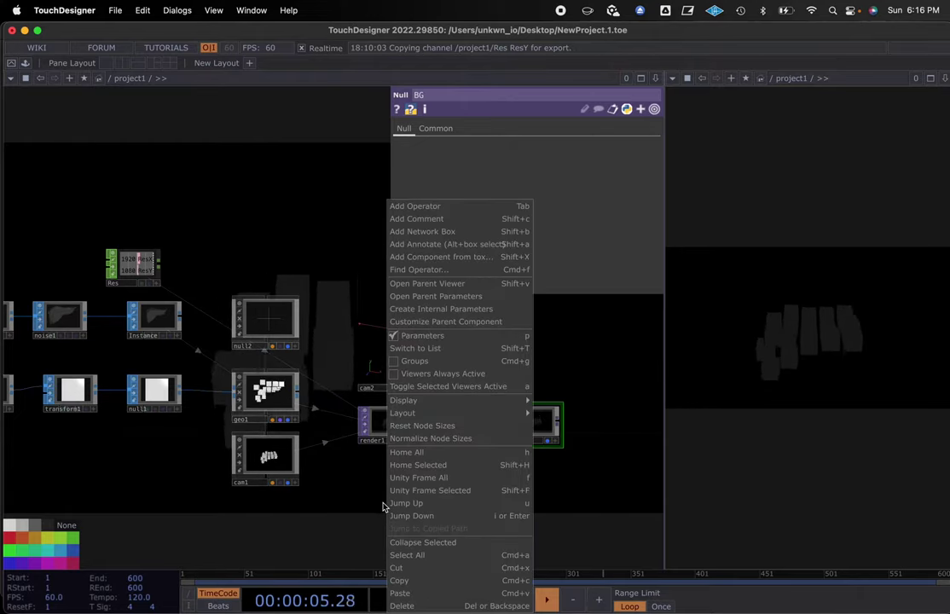
{"action": "mouse_move", "coordinate": [441, 402]}
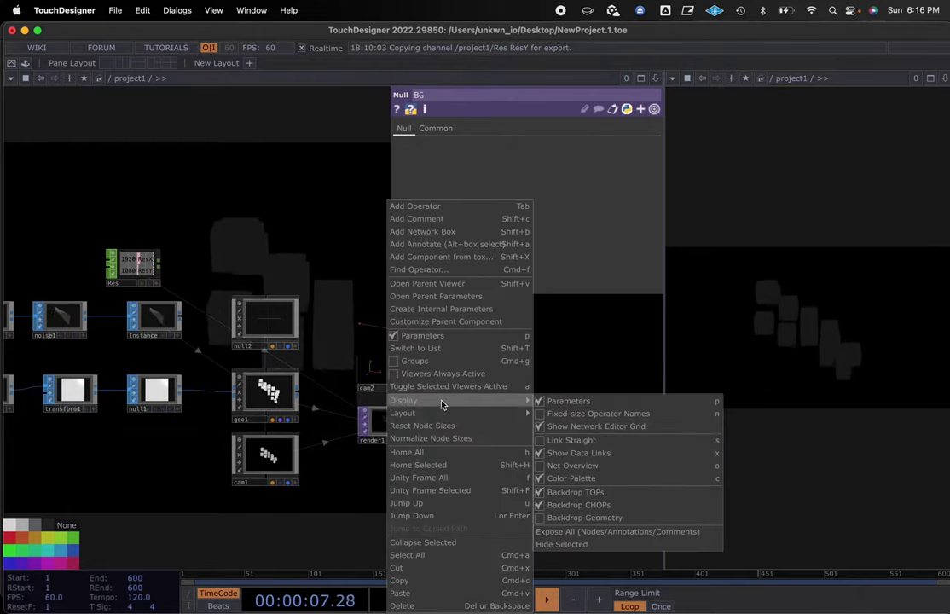
{"action": "left_click", "coordinate": [574, 493]}
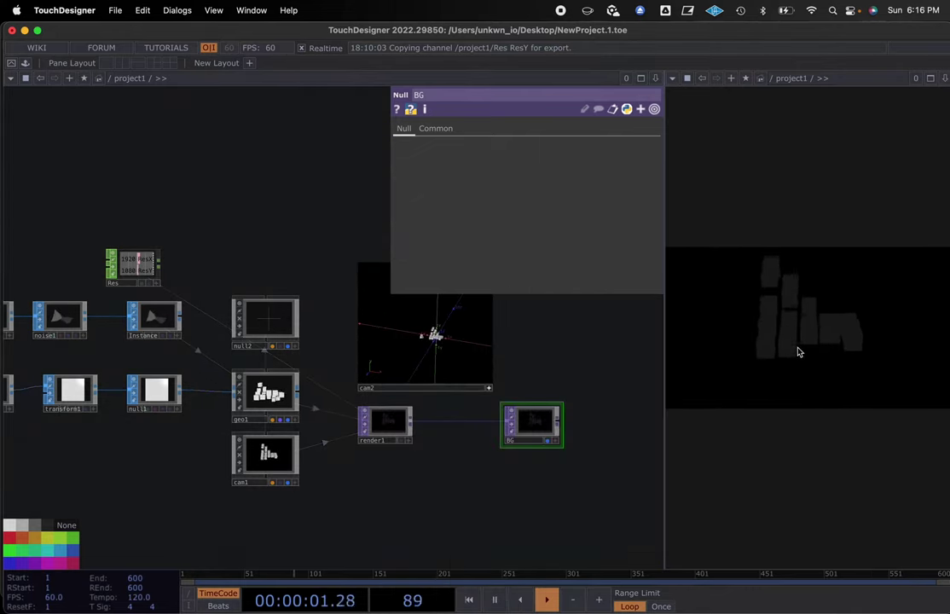
Step: Add a Noise TOP to the network below box1
{"action": "left_click_drag", "start_coordinate": [473, 480], "coordinate": [569, 477]}
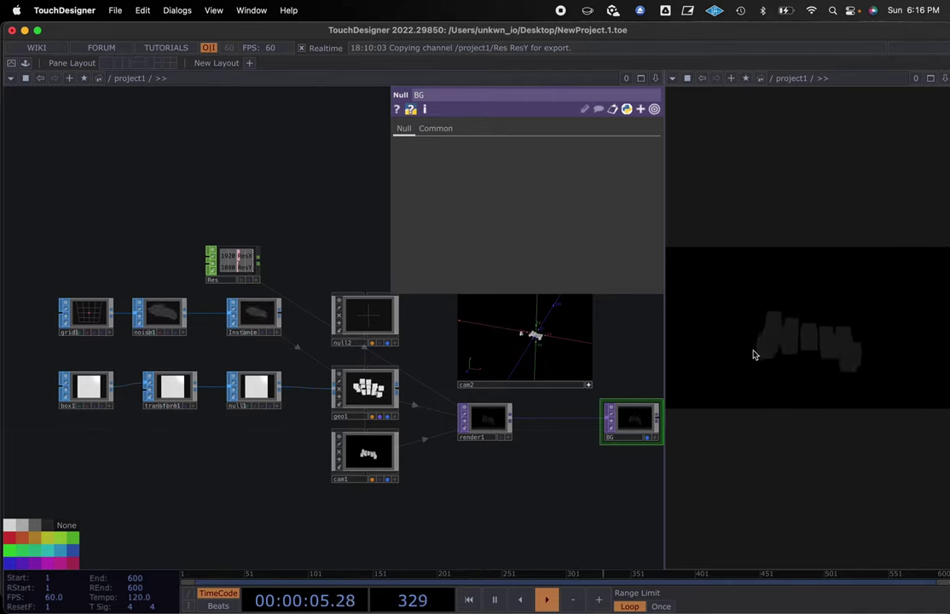
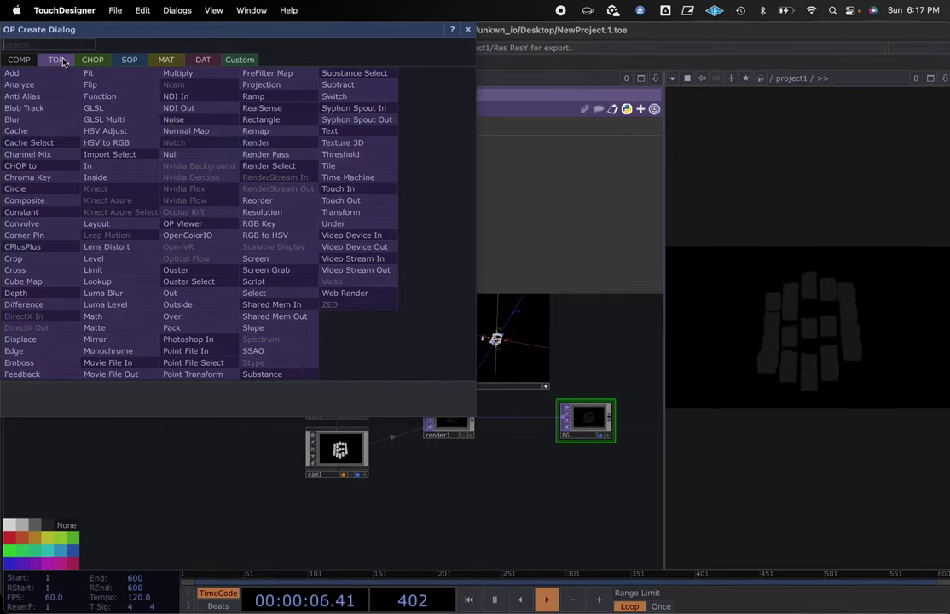
{"action": "left_click", "coordinate": [182, 130]}
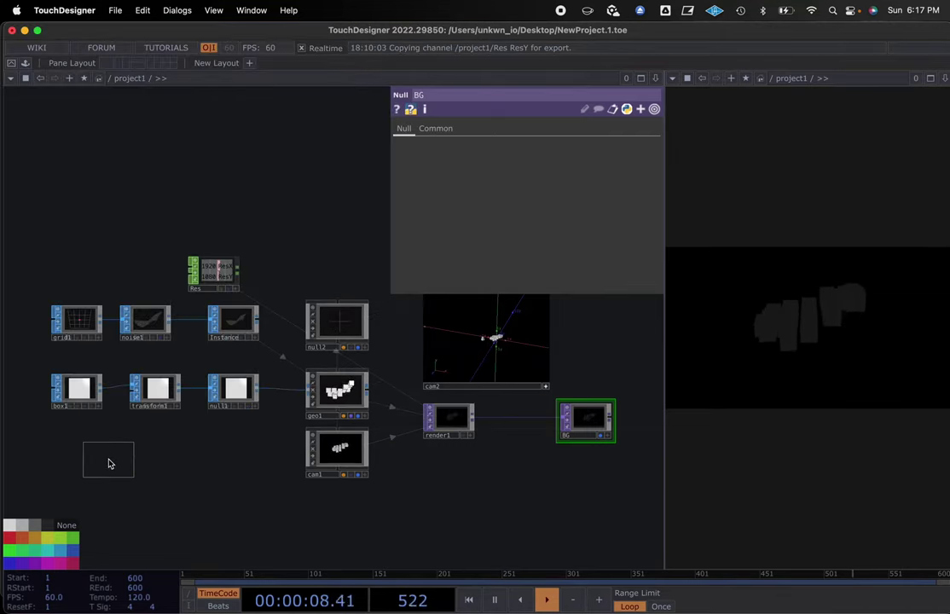
{"action": "left_click", "coordinate": [109, 463]}
{"action": "scroll", "coordinate": [120, 461], "scroll_direction": "up", "scroll_amount": 5}
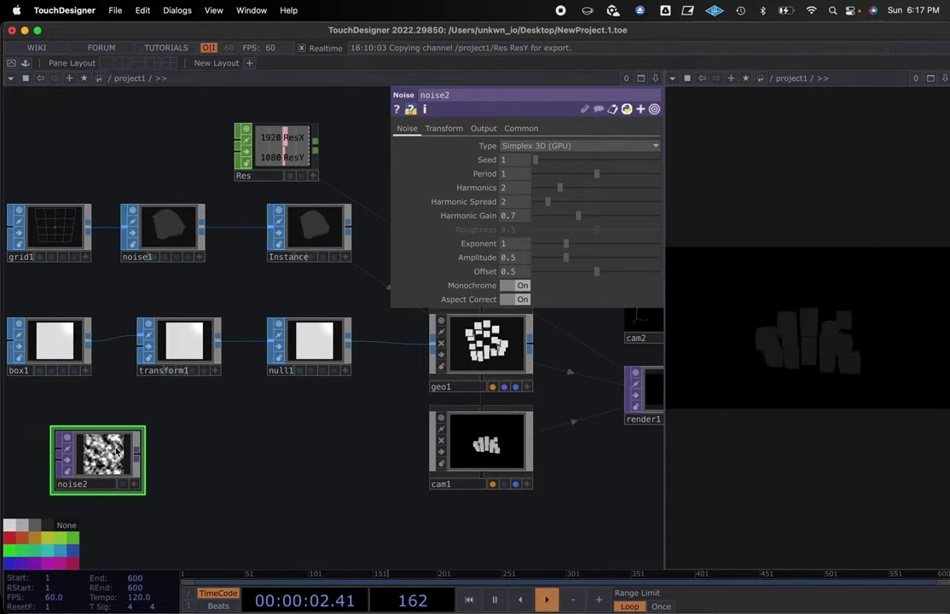
Step: Add a third channel named Grid with a value of 5 to the Res constant
{"action": "left_click", "coordinate": [274, 147]}
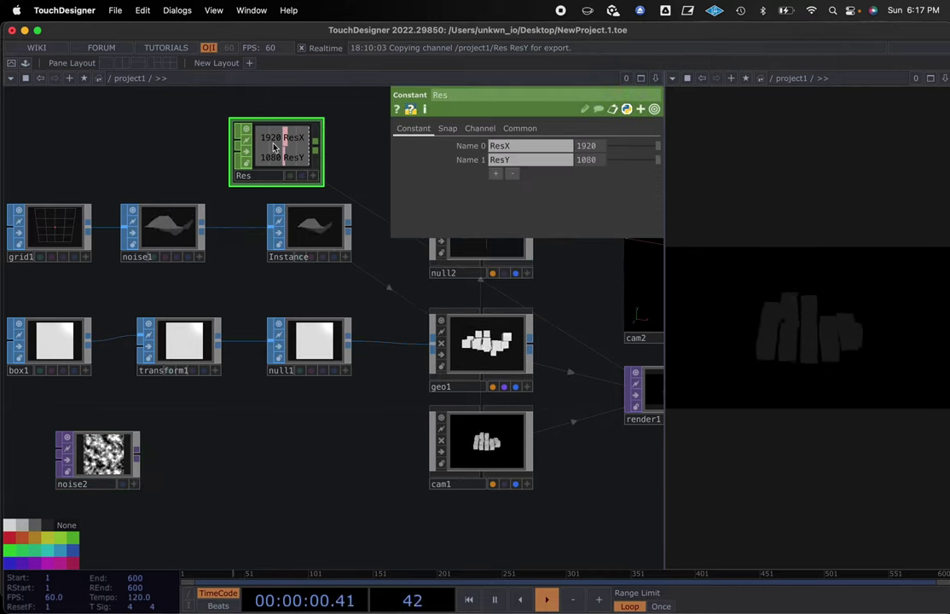
{"action": "left_click", "coordinate": [495, 173]}
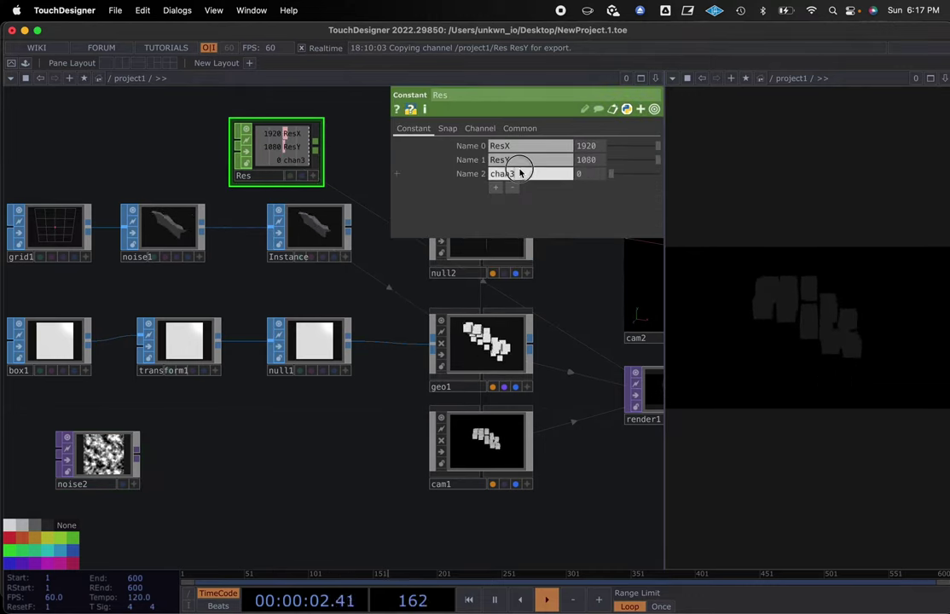
{"action": "type", "text": "Grid"}
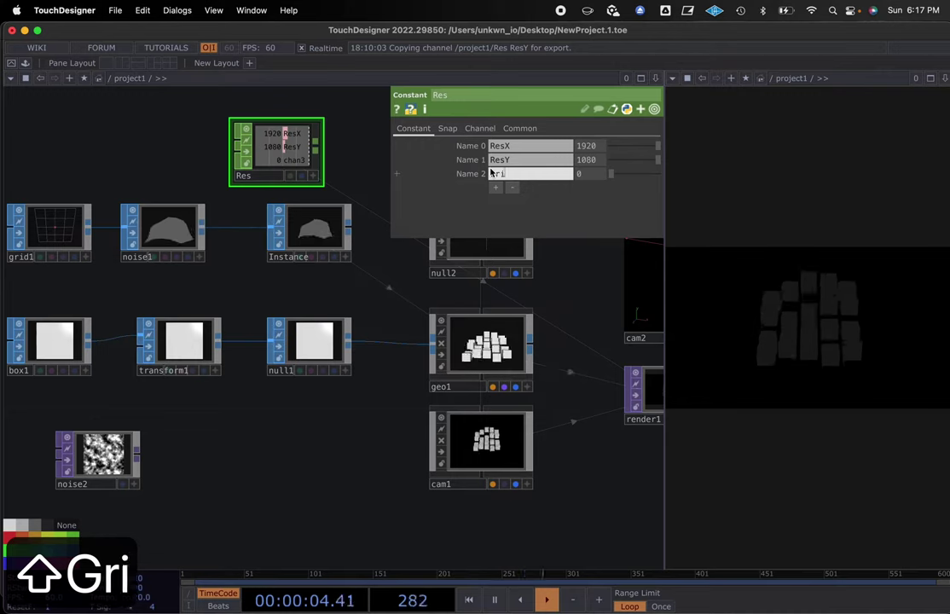
{"action": "left_click", "coordinate": [566, 173]}
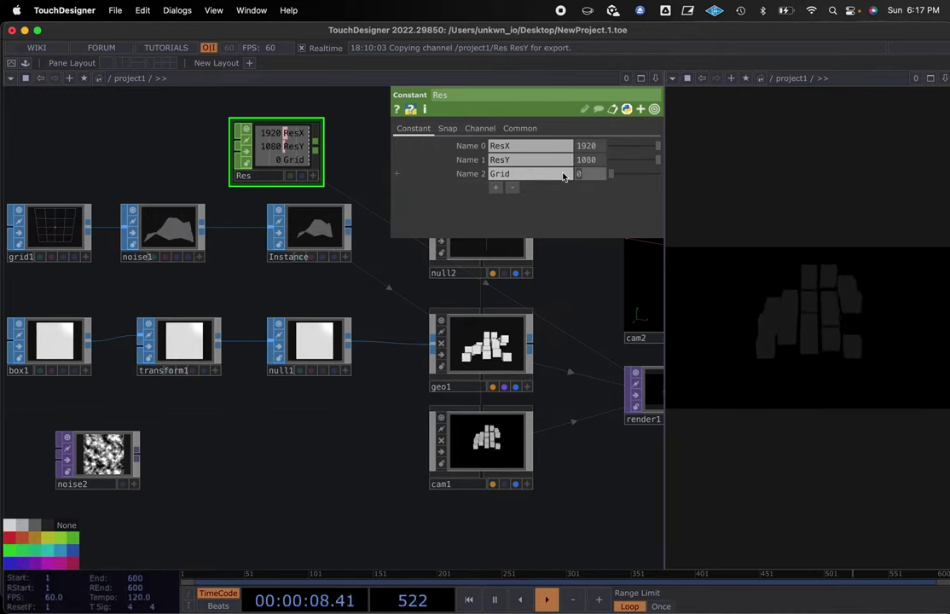
{"action": "type", "text": "5"}
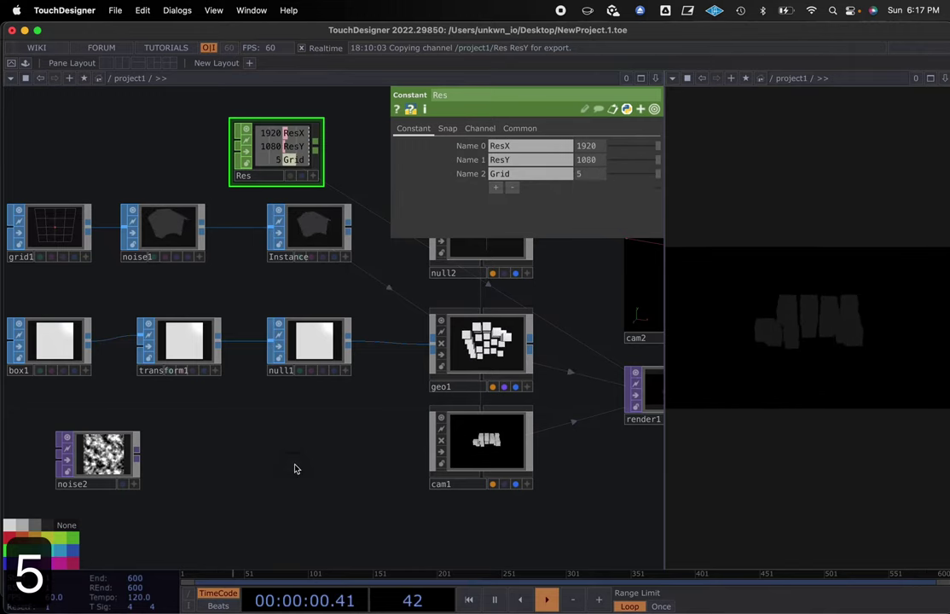
Step: Link both the width and height of noise2's resolution to the Grid channel of Res
{"action": "left_click", "coordinate": [118, 457]}
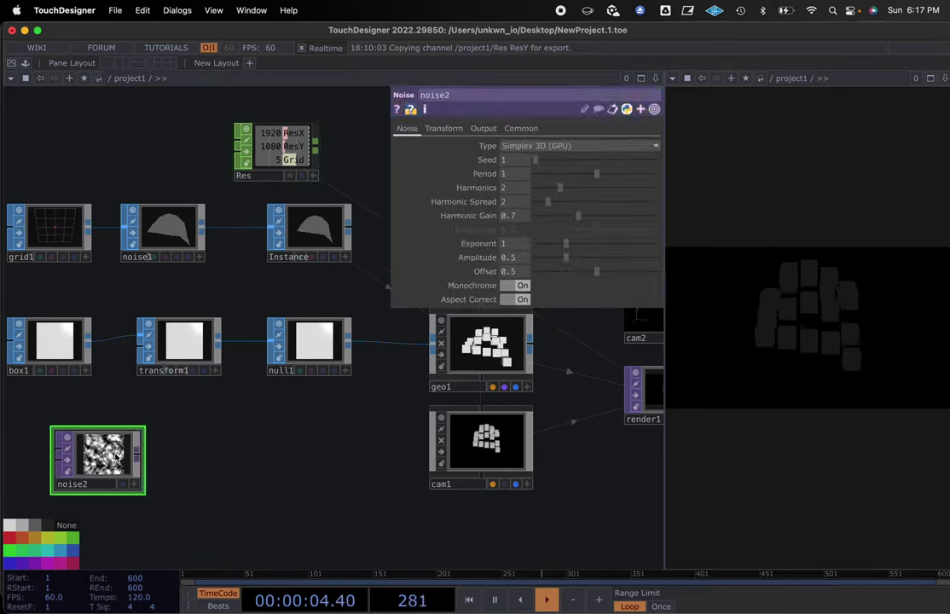
{"action": "left_click", "coordinate": [520, 128]}
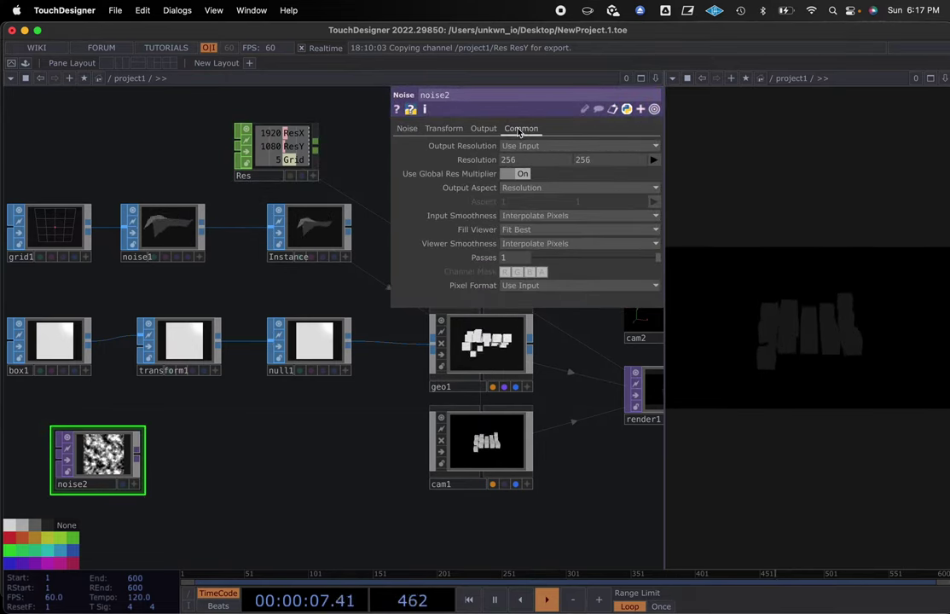
{"action": "left_click", "coordinate": [313, 178]}
{"action": "left_click_drag", "start_coordinate": [287, 164], "coordinate": [503, 159]}
{"action": "left_click", "coordinate": [526, 153]}
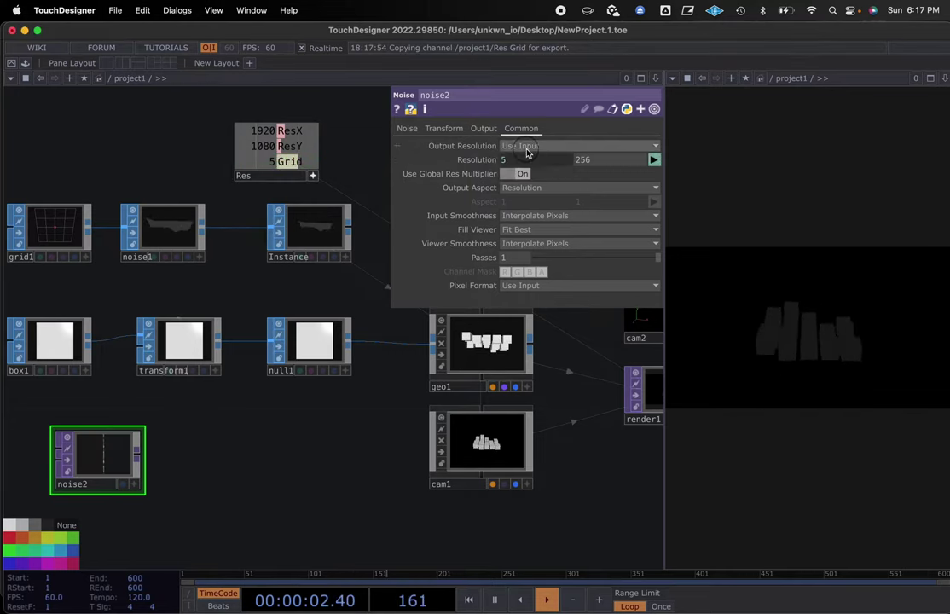
{"action": "left_click_drag", "start_coordinate": [292, 162], "coordinate": [601, 156]}
{"action": "left_click", "coordinate": [601, 154]}
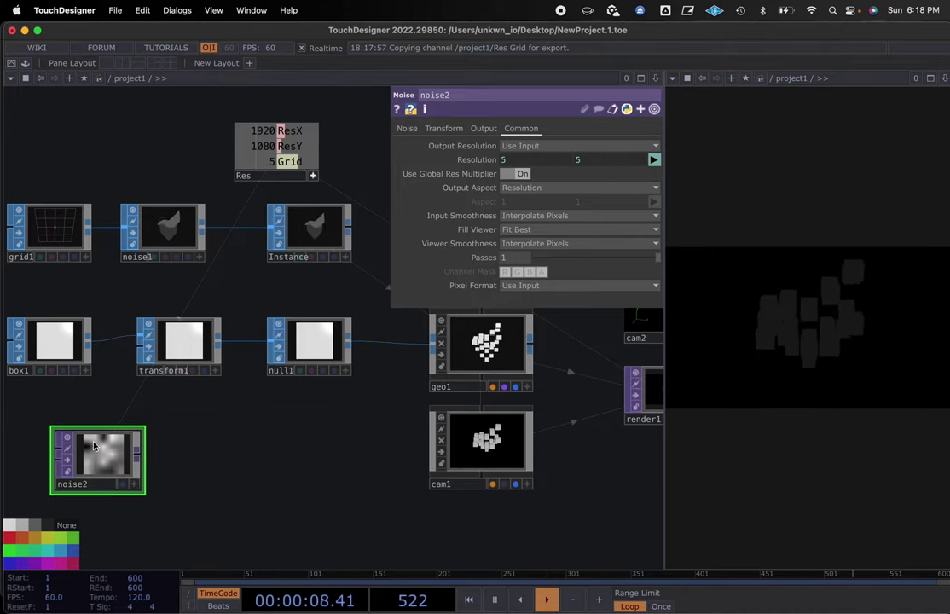
Step: Set noise2's Input Smoothness and Viewer Smoothness to Nearest Pixel
{"action": "scroll", "coordinate": [235, 460], "scroll_direction": "down", "scroll_amount": 2}
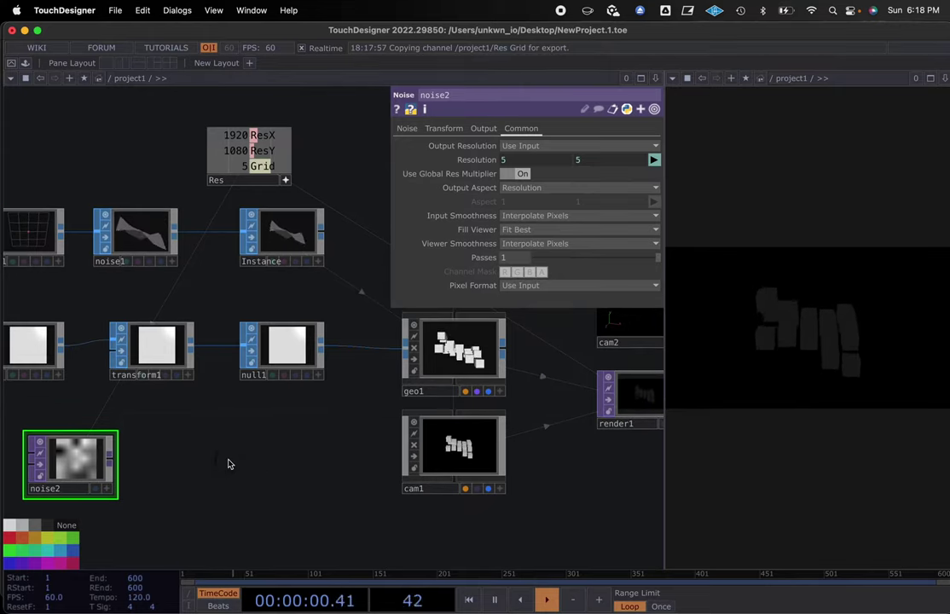
{"action": "scroll", "coordinate": [229, 459], "scroll_direction": "down", "scroll_amount": 1}
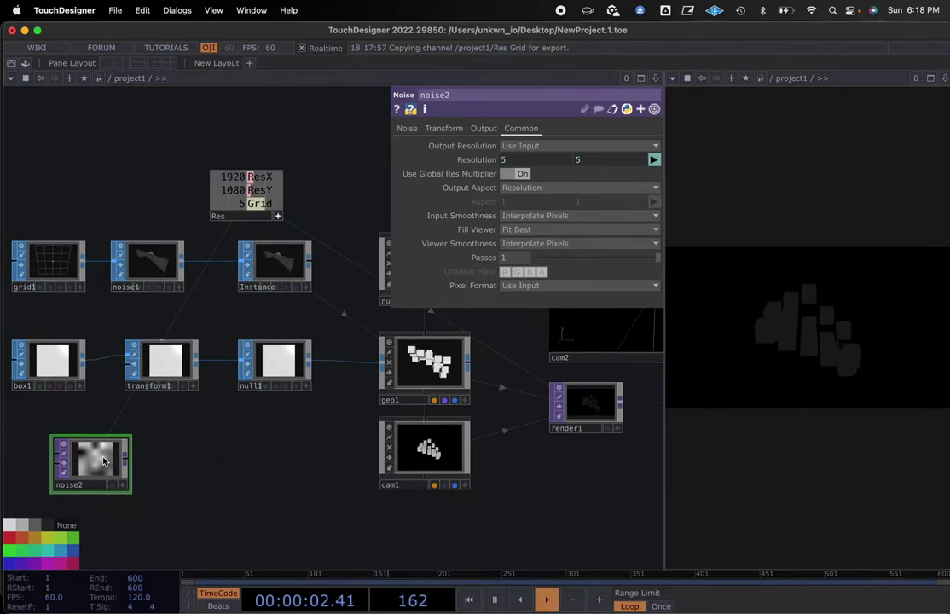
{"action": "left_click", "coordinate": [548, 216]}
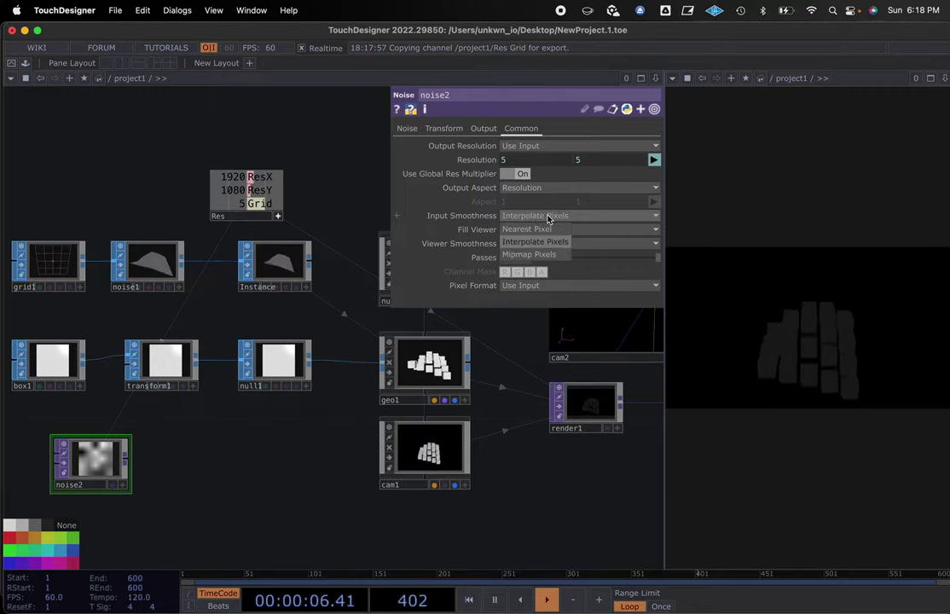
{"action": "left_click", "coordinate": [543, 230]}
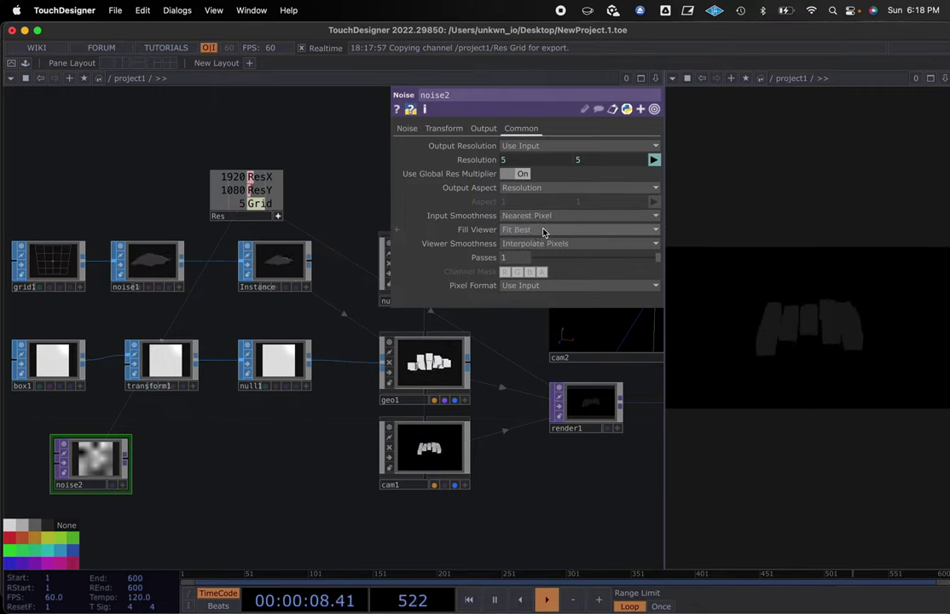
{"action": "left_click", "coordinate": [550, 245]}
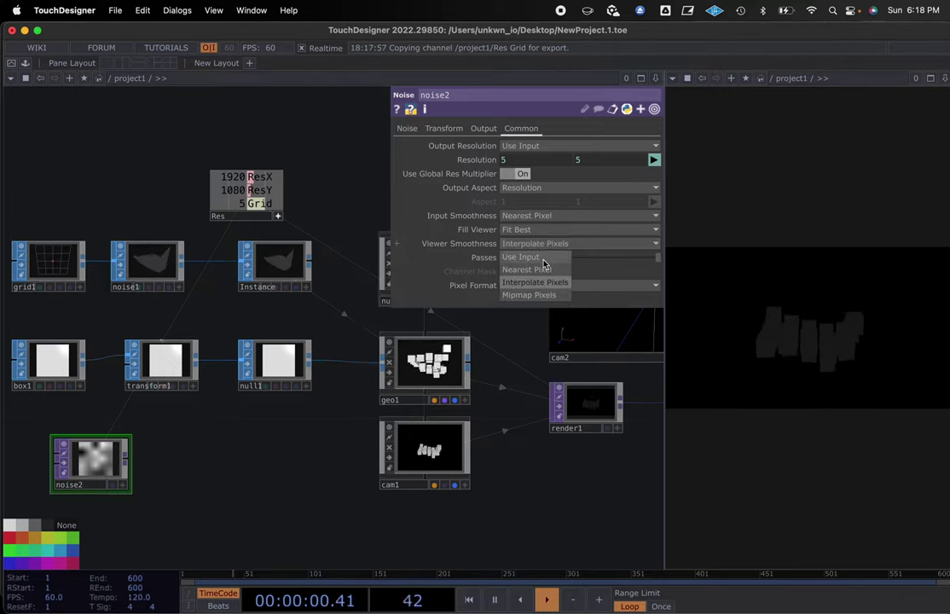
{"action": "left_click", "coordinate": [540, 271]}
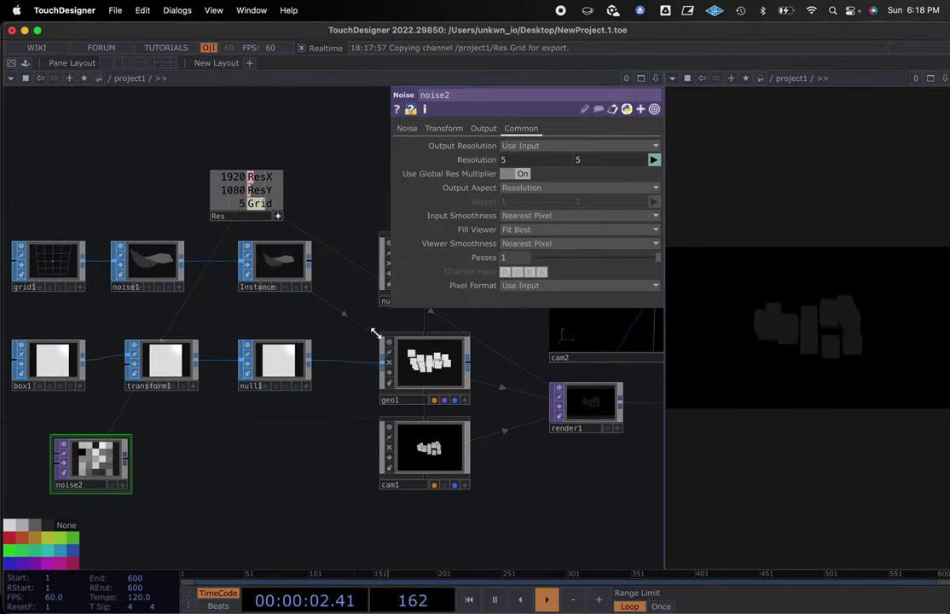
Step: Turn off Monochrome on noise2 to produce coloured noise
{"action": "scroll", "coordinate": [154, 458], "scroll_direction": "up", "scroll_amount": 5}
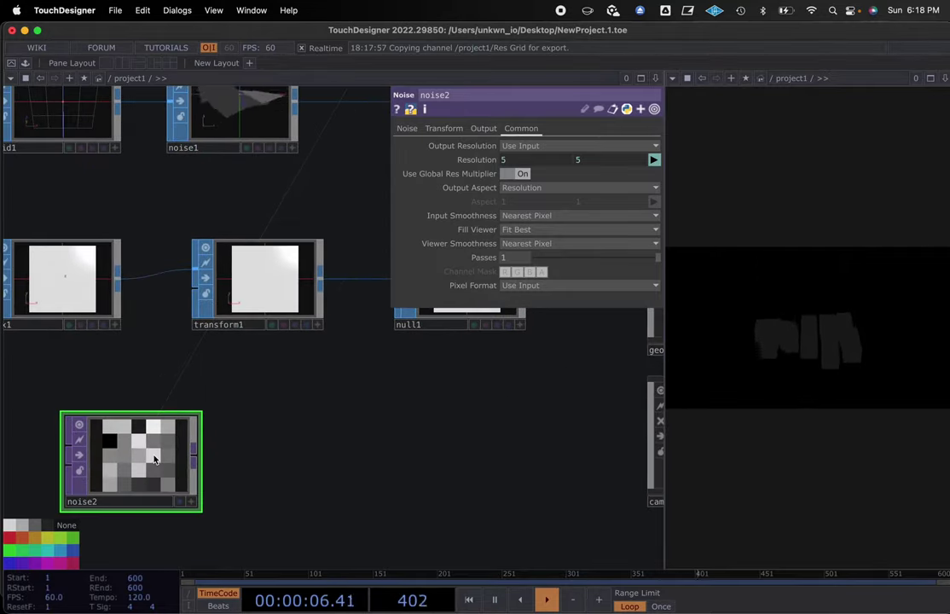
{"action": "scroll", "coordinate": [154, 459], "scroll_direction": "down", "scroll_amount": 3}
{"action": "scroll", "coordinate": [154, 459], "scroll_direction": "down", "scroll_amount": 1}
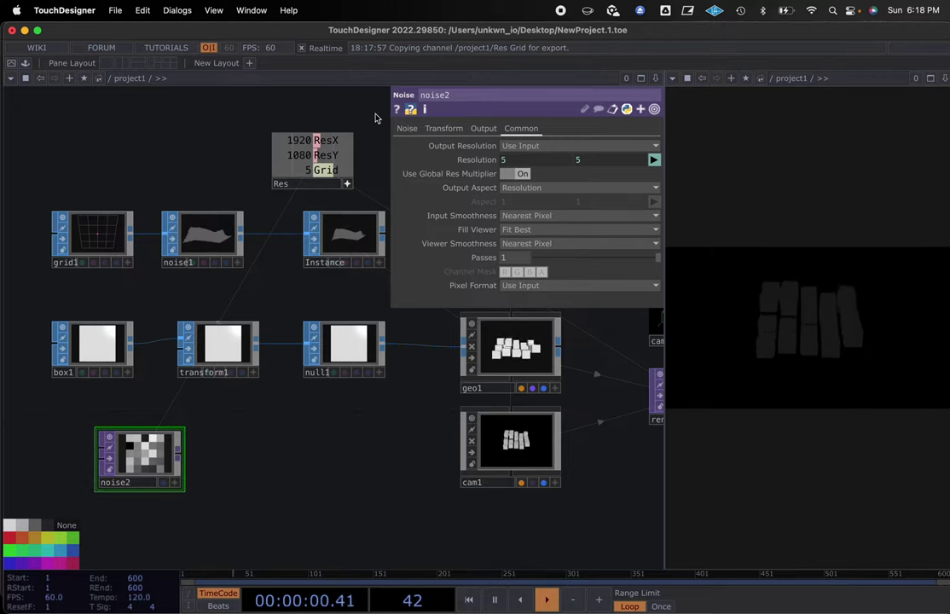
{"action": "left_click", "coordinate": [408, 128]}
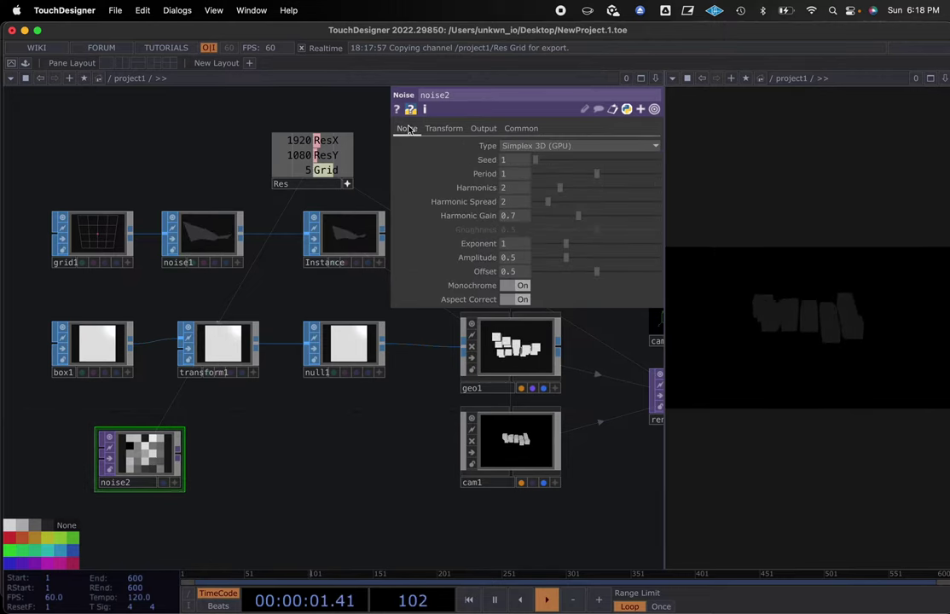
{"action": "left_click", "coordinate": [522, 286]}
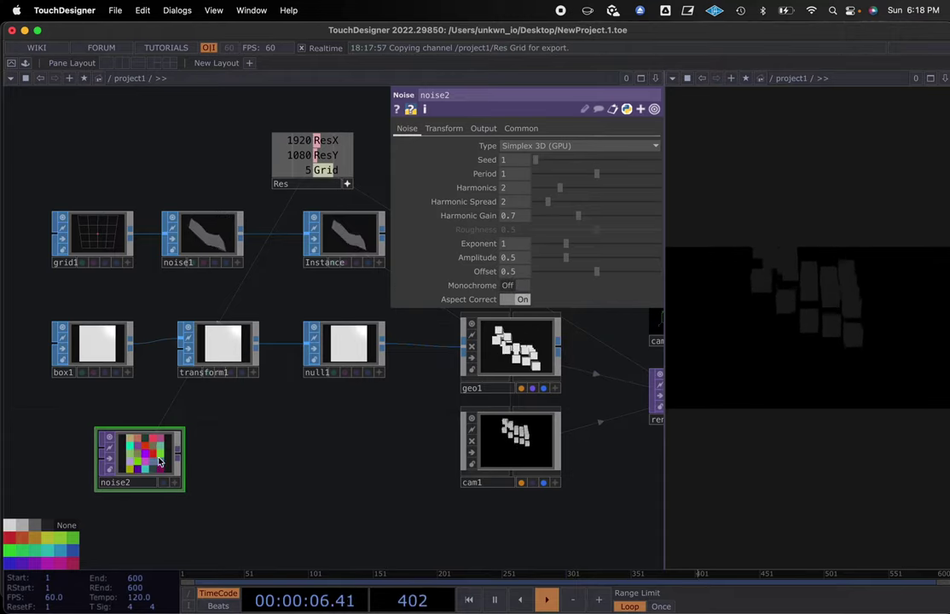
Step: Append a Null TOP to noise2's output, placing it below null1
{"action": "left_click_drag", "start_coordinate": [321, 458], "coordinate": [290, 449]}
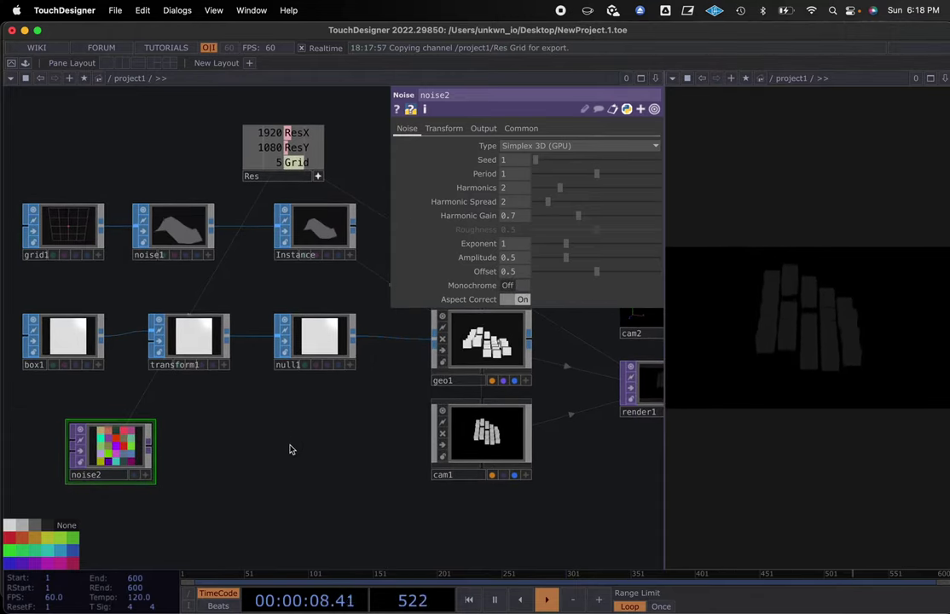
{"action": "right_click", "coordinate": [150, 450]}
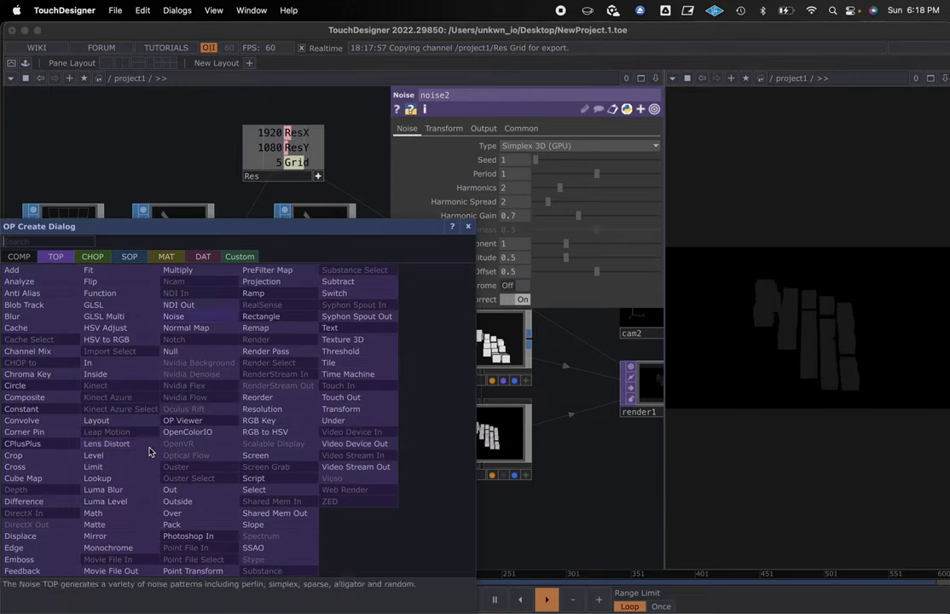
{"action": "left_click", "coordinate": [171, 350]}
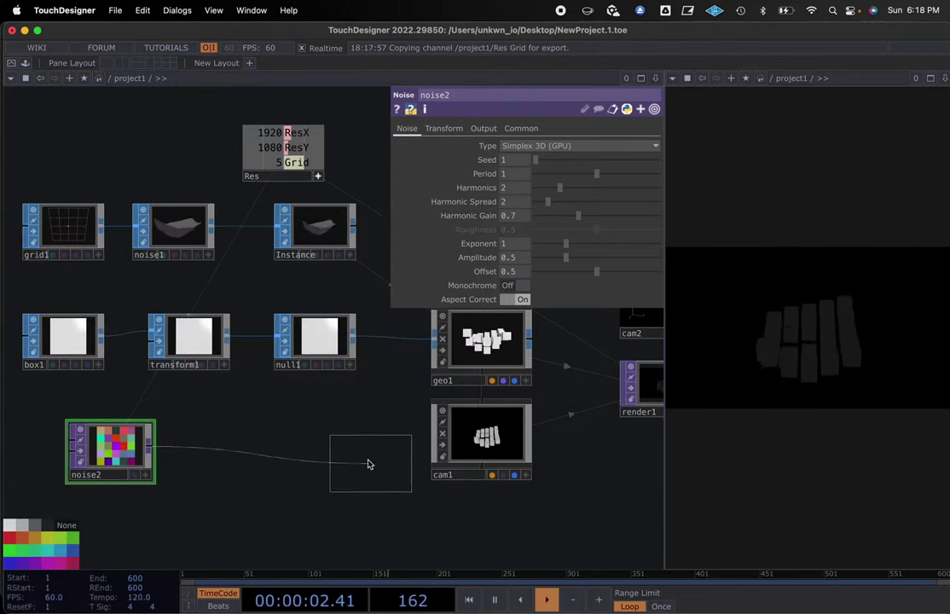
{"action": "left_click", "coordinate": [313, 452]}
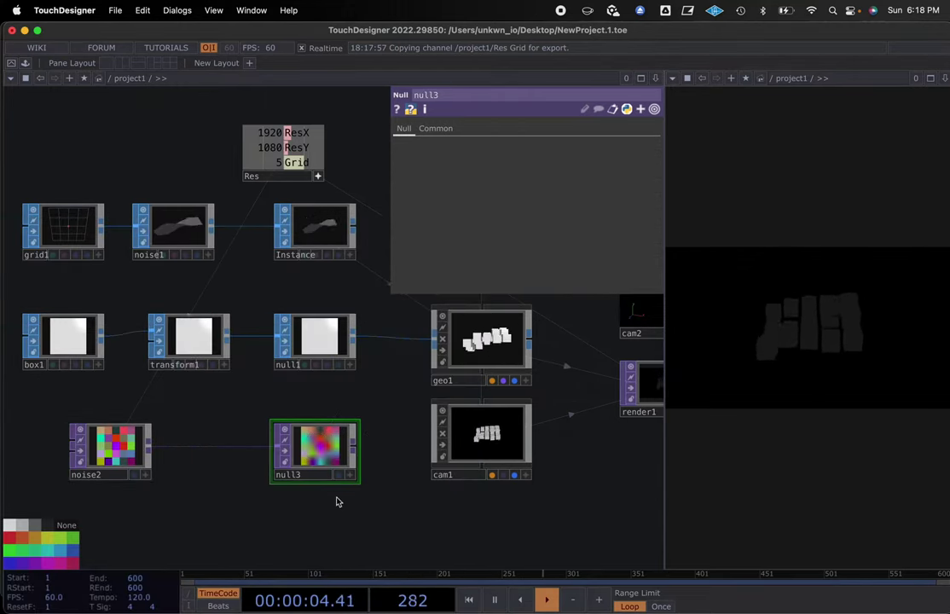
Step: Set null3's Viewer Smoothness to Nearest Pixel
{"action": "left_click_drag", "start_coordinate": [335, 502], "coordinate": [300, 508]}
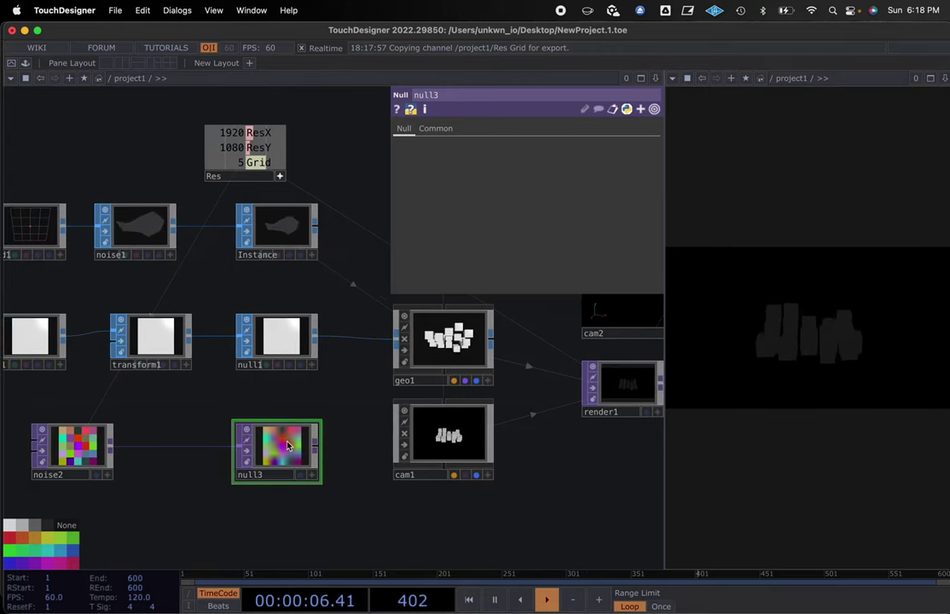
{"action": "left_click", "coordinate": [435, 128]}
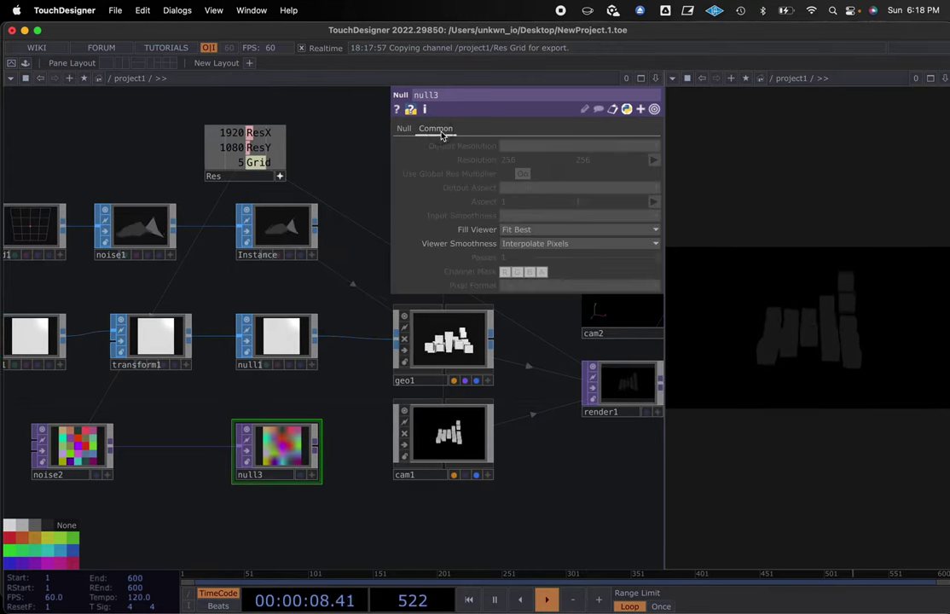
{"action": "left_click", "coordinate": [549, 243]}
{"action": "left_click", "coordinate": [540, 271]}
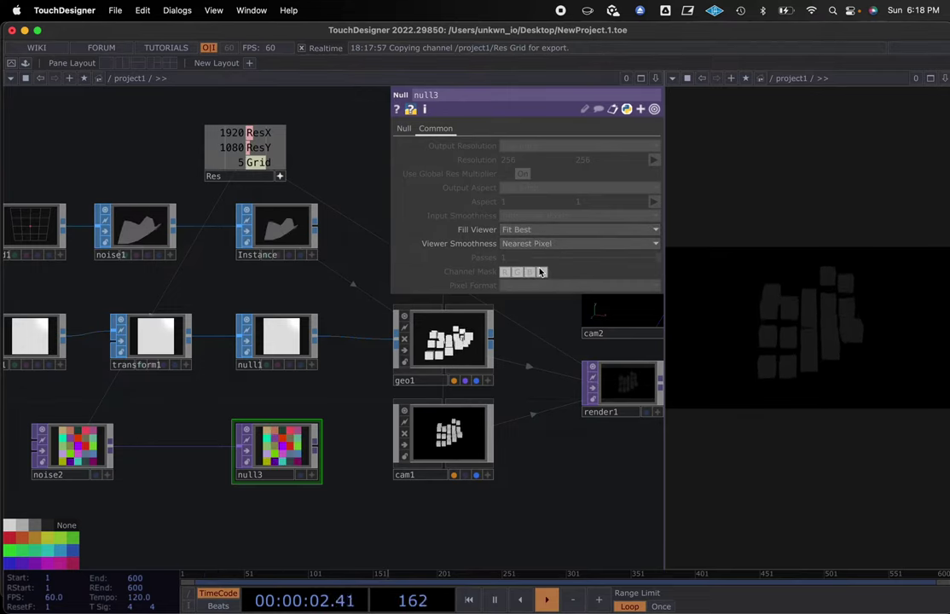
Step: Bring up geo1's Instance 2 parameters as far as the Color OP settings
{"action": "left_click_drag", "start_coordinate": [312, 529], "coordinate": [339, 520]}
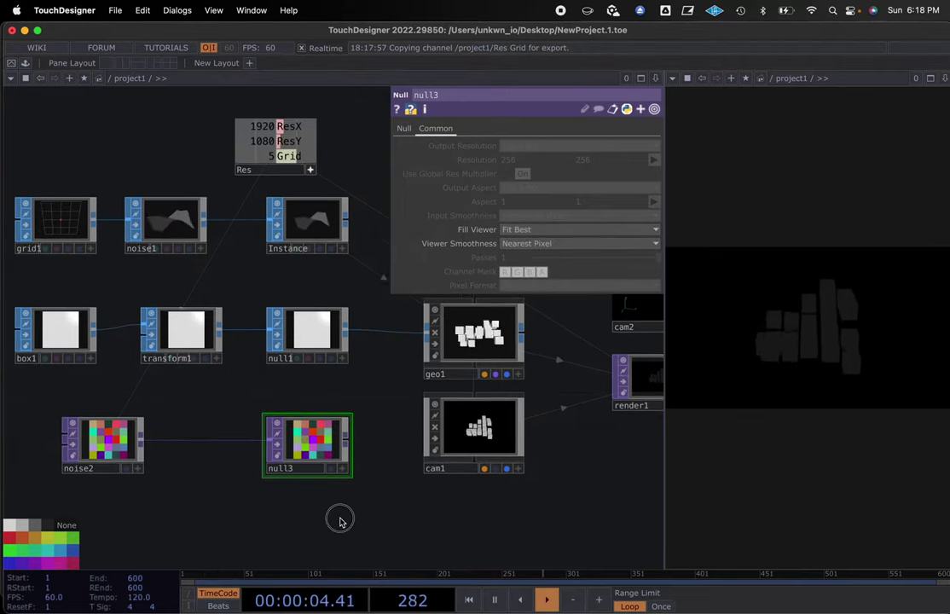
{"action": "scroll", "coordinate": [362, 521], "scroll_direction": "right", "scroll_amount": 3}
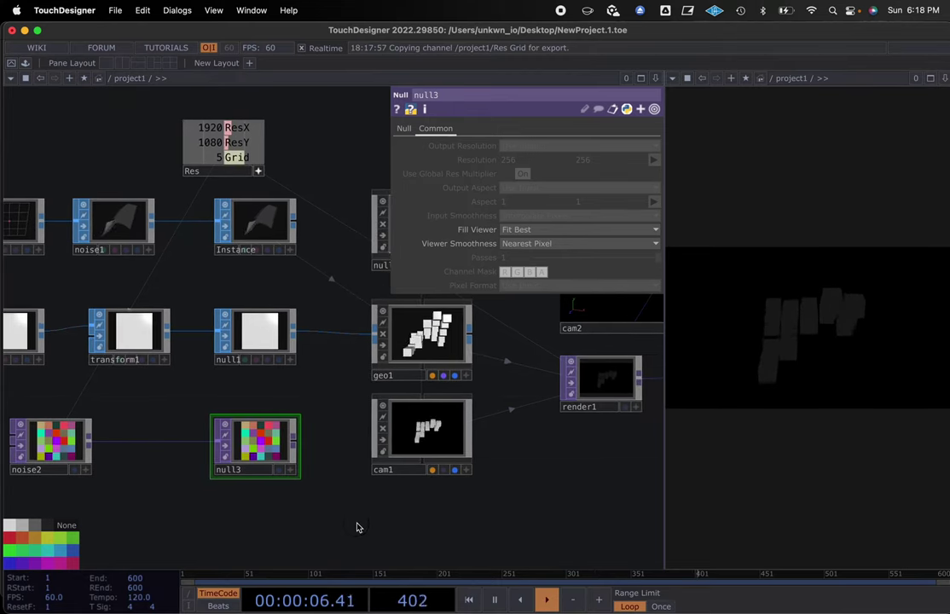
{"action": "left_click", "coordinate": [435, 341]}
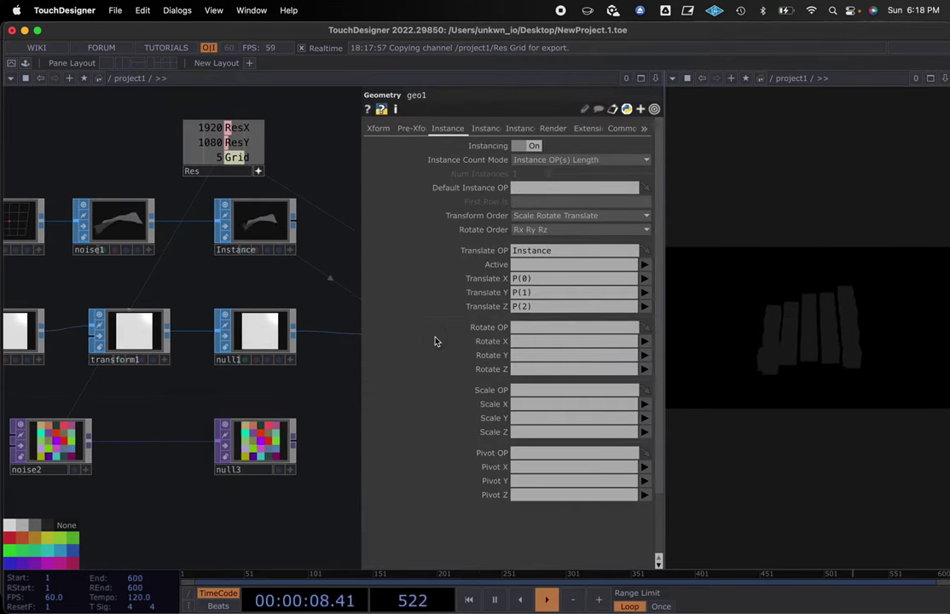
{"action": "left_click", "coordinate": [485, 129]}
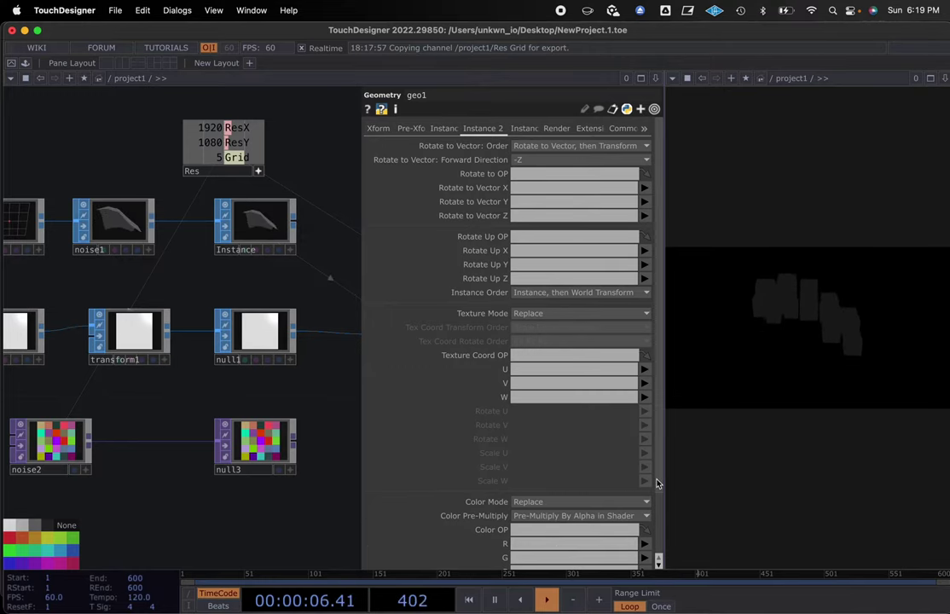
{"action": "left_click_drag", "start_coordinate": [656, 482], "coordinate": [657, 547]}
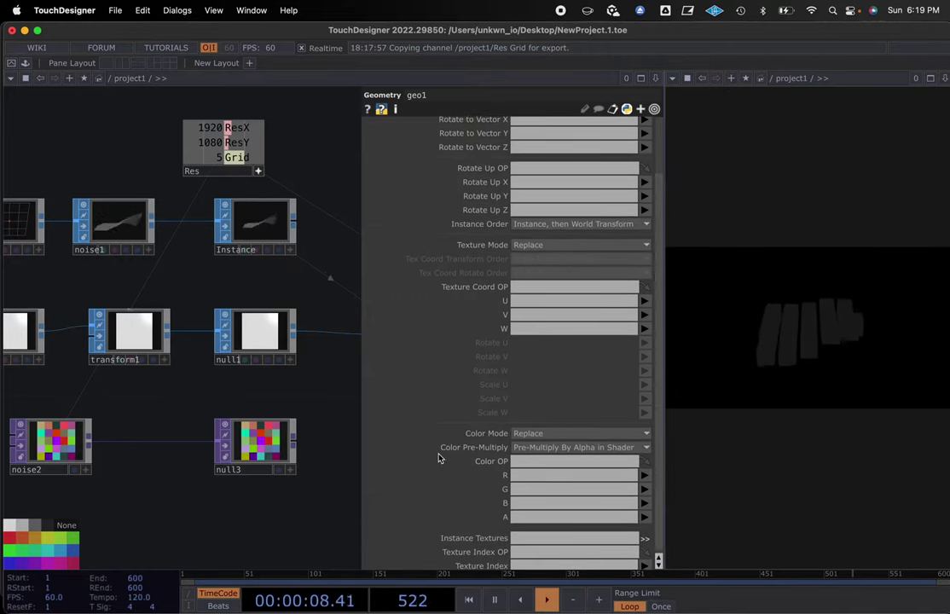
Step: Rename the null3 operator after noise2 as Color_Instance
{"action": "left_click", "coordinate": [253, 469]}
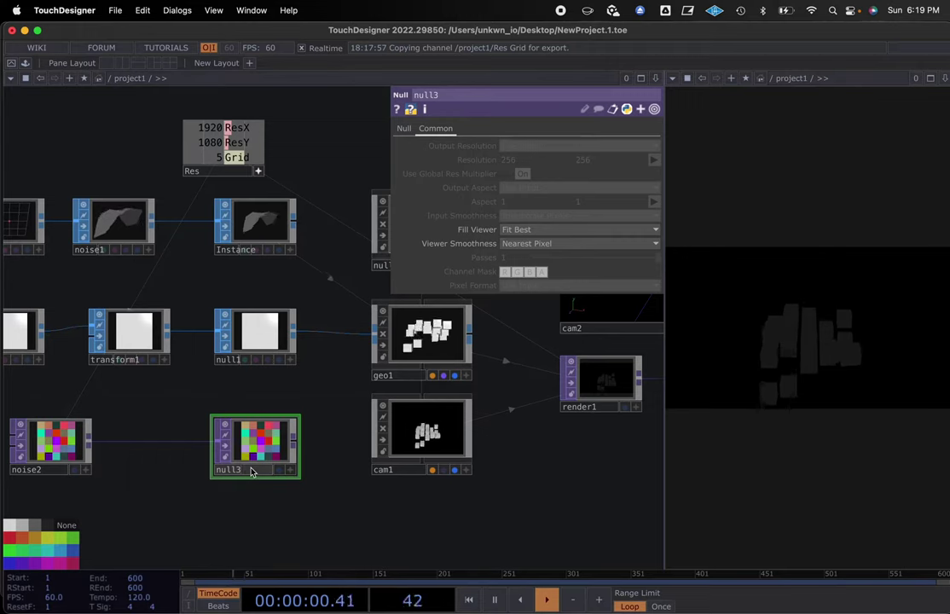
{"action": "type", "text": "Co"}
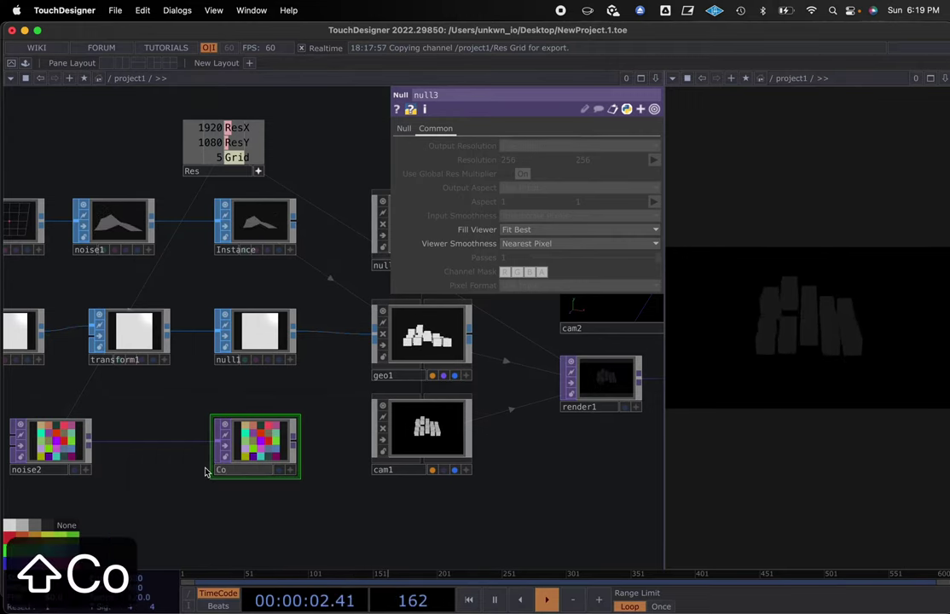
{"action": "type", "text": "lor_In"}
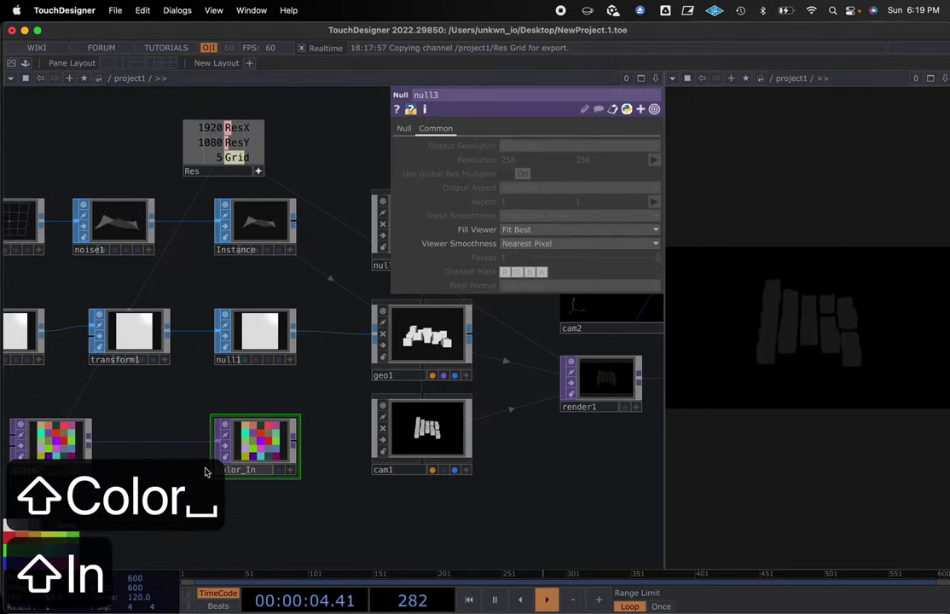
{"action": "type", "text": "stance"}
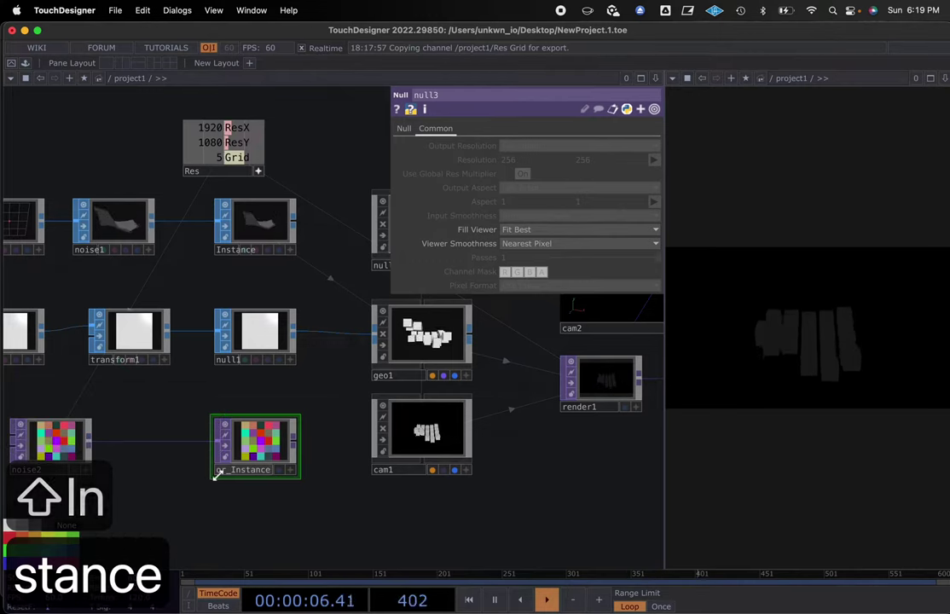
{"action": "left_click", "coordinate": [239, 525]}
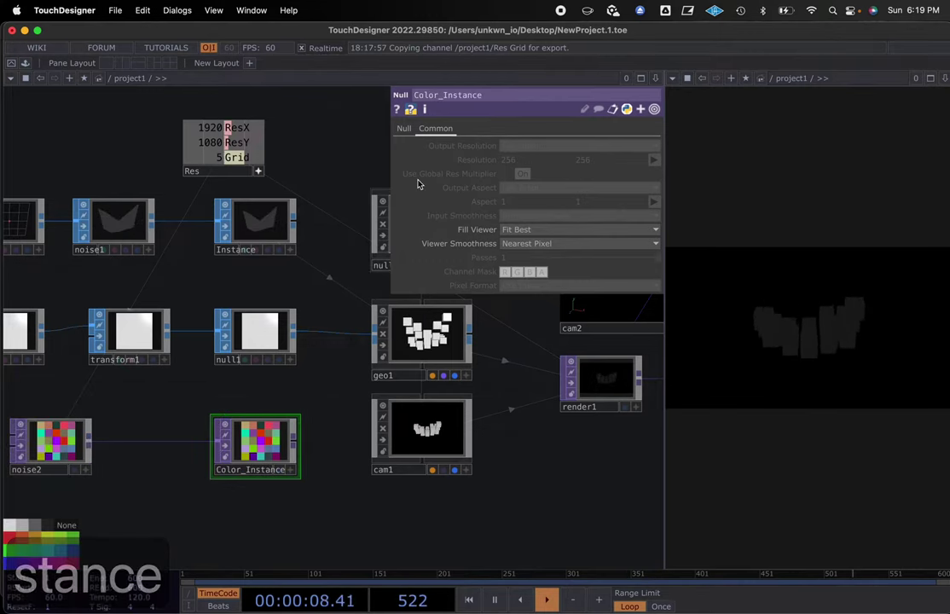
Step: Assign Color_Instance as geo1's Color OP and map its r and g channels to the R and G instance colours
{"action": "left_click", "coordinate": [430, 340]}
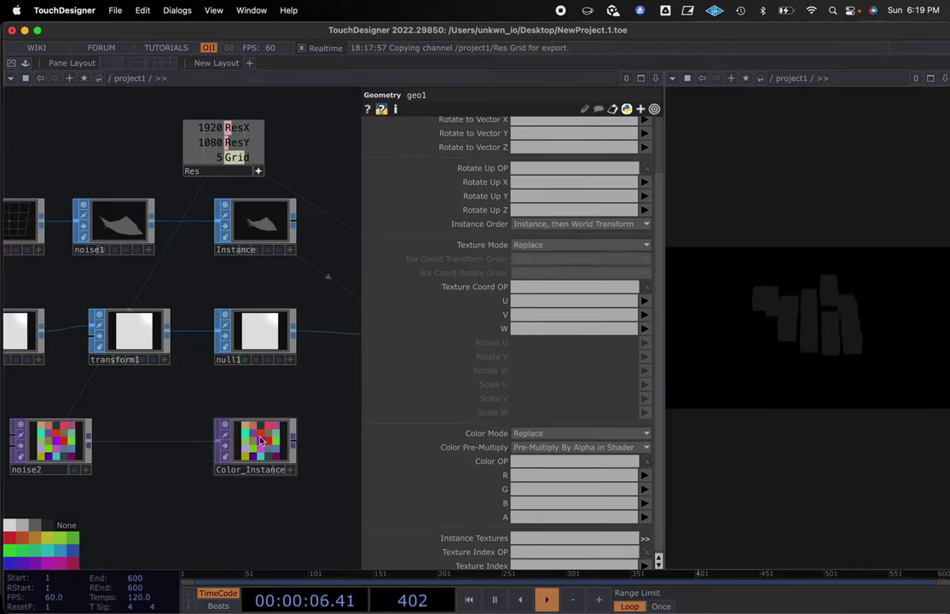
{"action": "left_click_drag", "start_coordinate": [260, 440], "coordinate": [535, 462]}
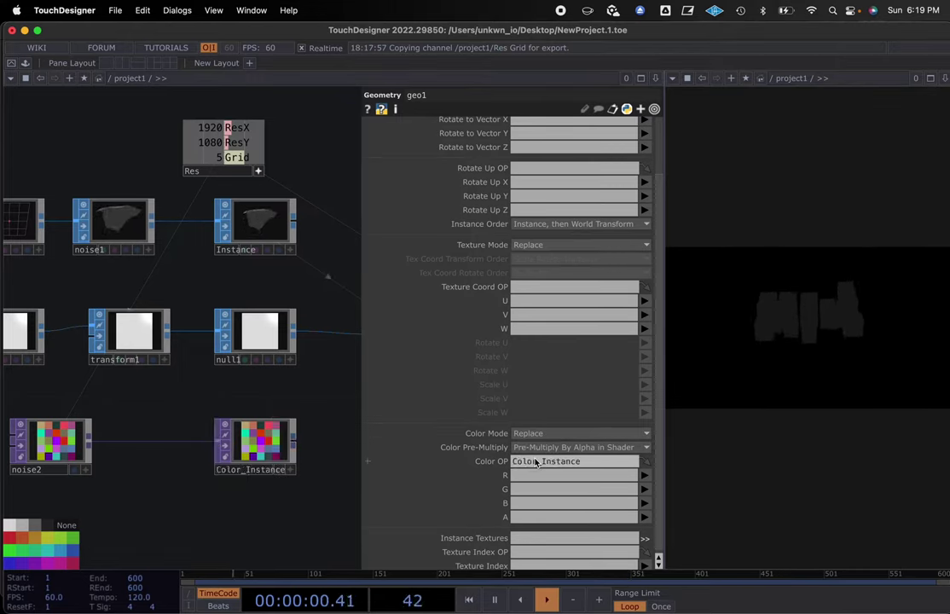
{"action": "left_click", "coordinate": [644, 477]}
{"action": "left_click", "coordinate": [645, 492]}
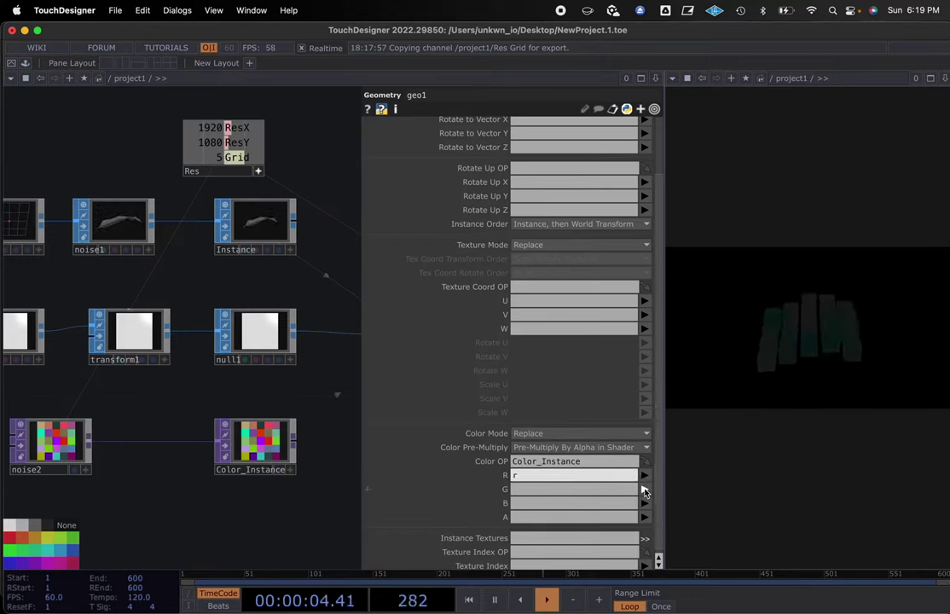
{"action": "left_click", "coordinate": [644, 492]}
{"action": "left_click", "coordinate": [645, 521]}
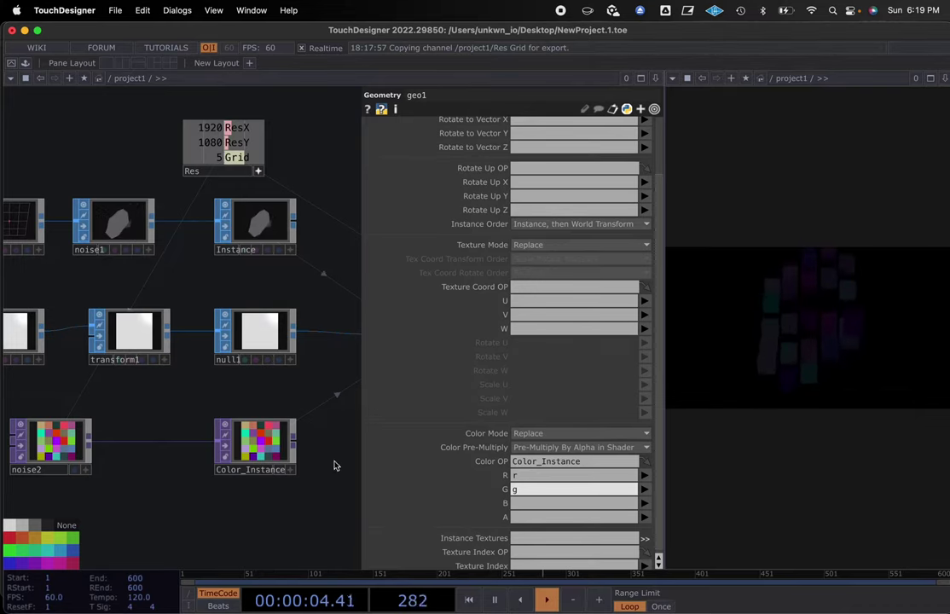
Step: Add a Constant MAT above null2 and assign it to geo1 as its Material
{"action": "left_click_drag", "start_coordinate": [335, 466], "coordinate": [185, 501]}
{"action": "scroll", "coordinate": [254, 478], "scroll_direction": "down", "scroll_amount": 2}
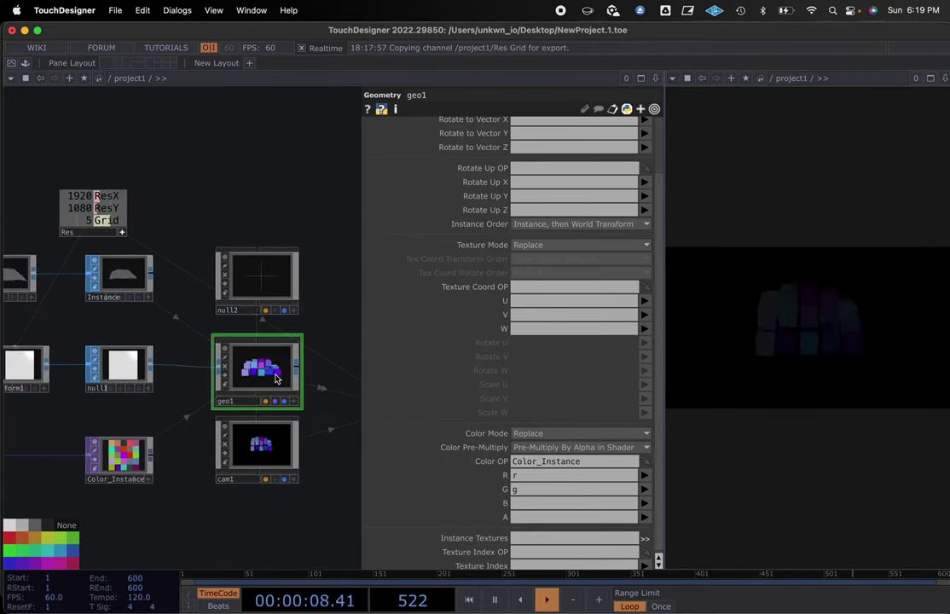
{"action": "mouse_move", "coordinate": [292, 304]}
{"action": "left_mouse_down"}
{"action": "mouse_move", "coordinate": [211, 307]}
{"action": "mouse_move", "coordinate": [299, 303]}
{"action": "left_mouse_up"}
{"action": "scroll", "coordinate": [281, 311], "scroll_direction": "down", "scroll_amount": 2}
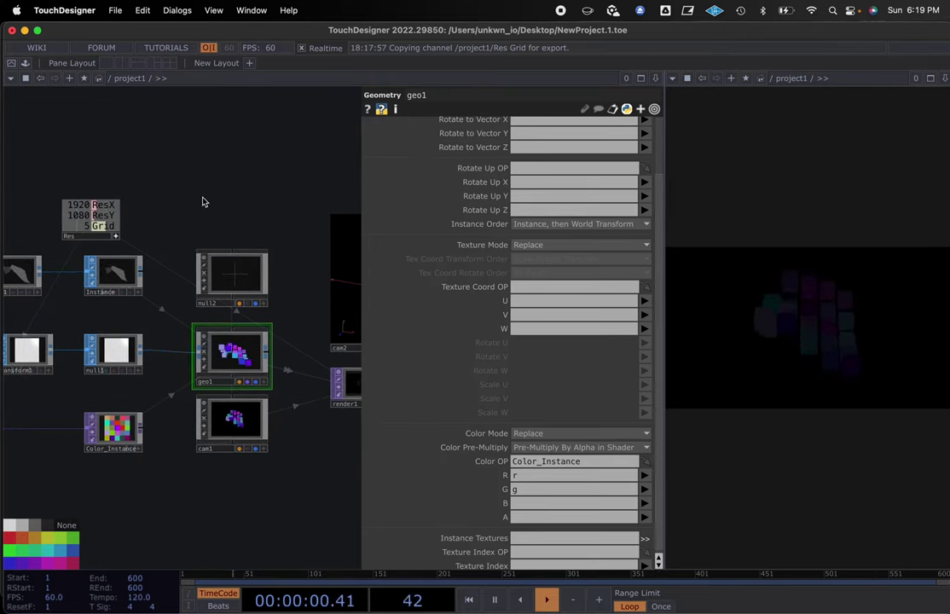
{"action": "right_click", "coordinate": [180, 54]}
{"action": "left_click", "coordinate": [219, 62]}
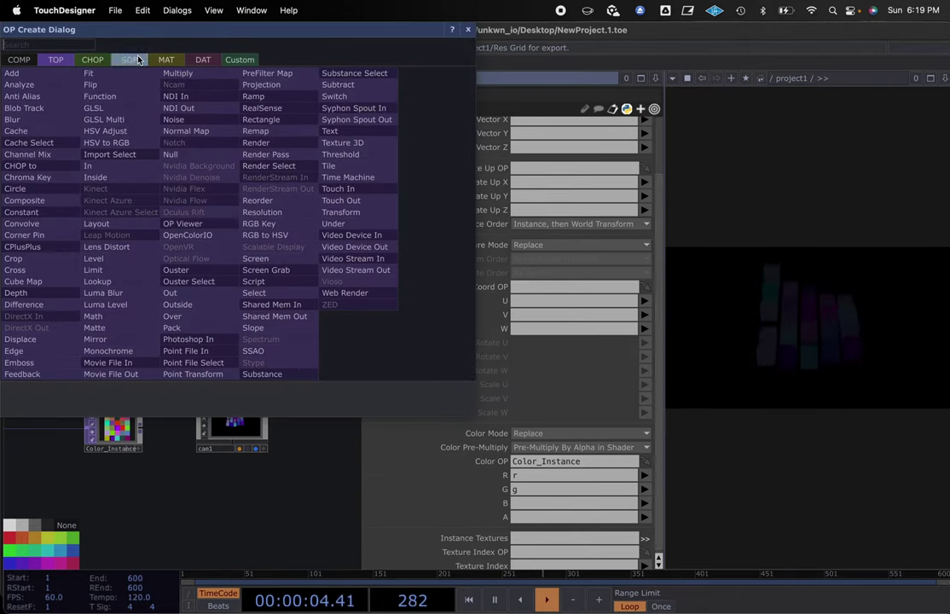
{"action": "left_click", "coordinate": [164, 60]}
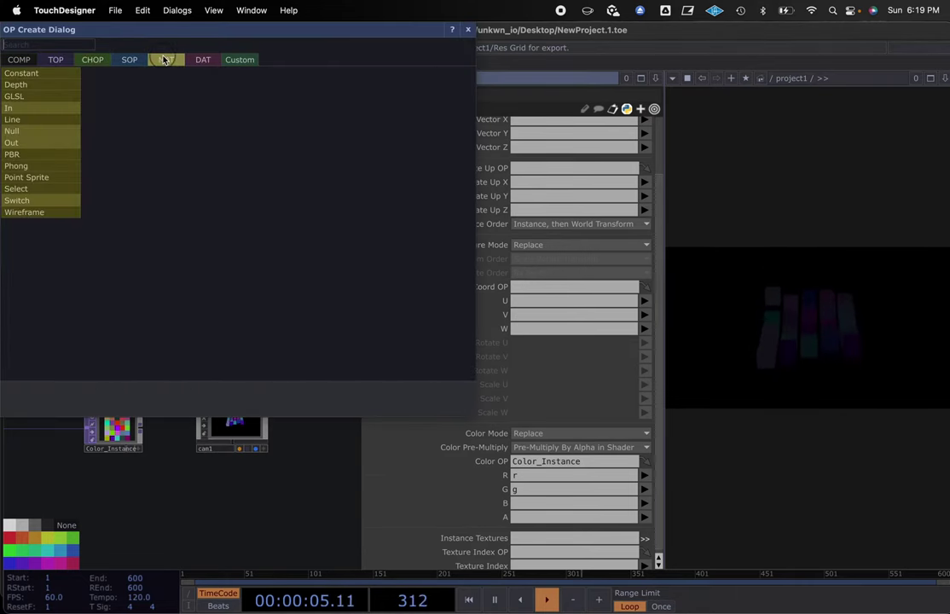
{"action": "left_click", "coordinate": [34, 85]}
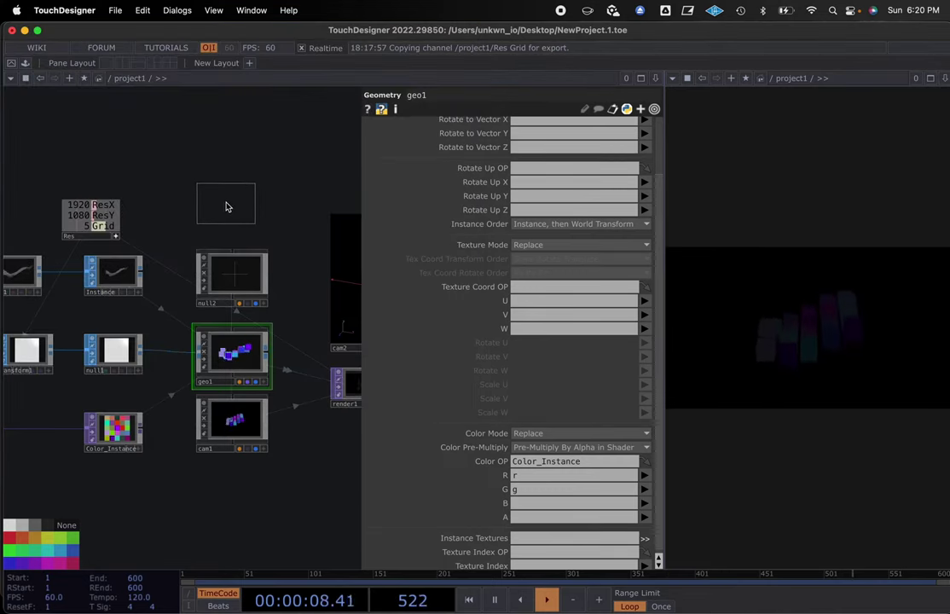
{"action": "left_click", "coordinate": [226, 206]}
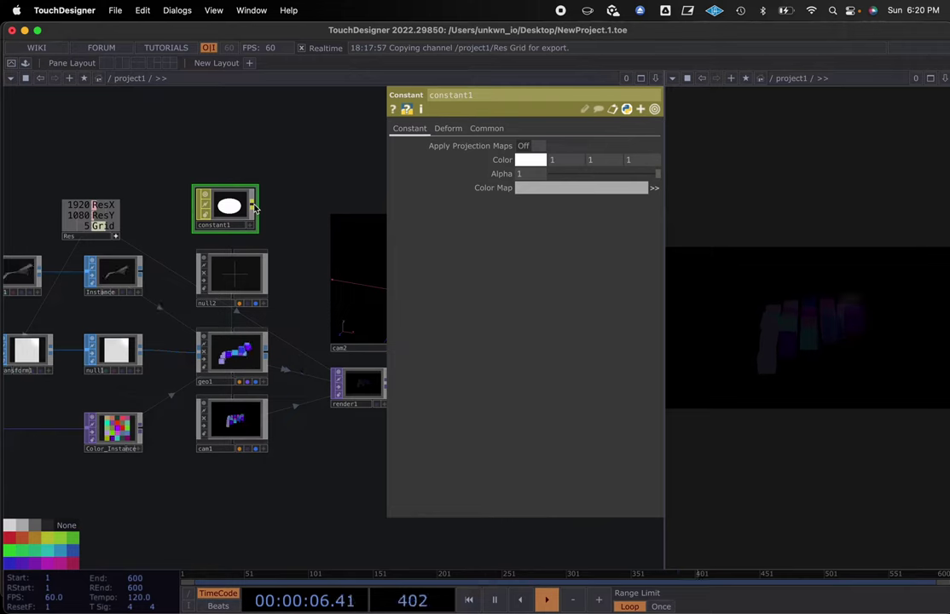
{"action": "left_click_drag", "start_coordinate": [230, 209], "coordinate": [228, 349]}
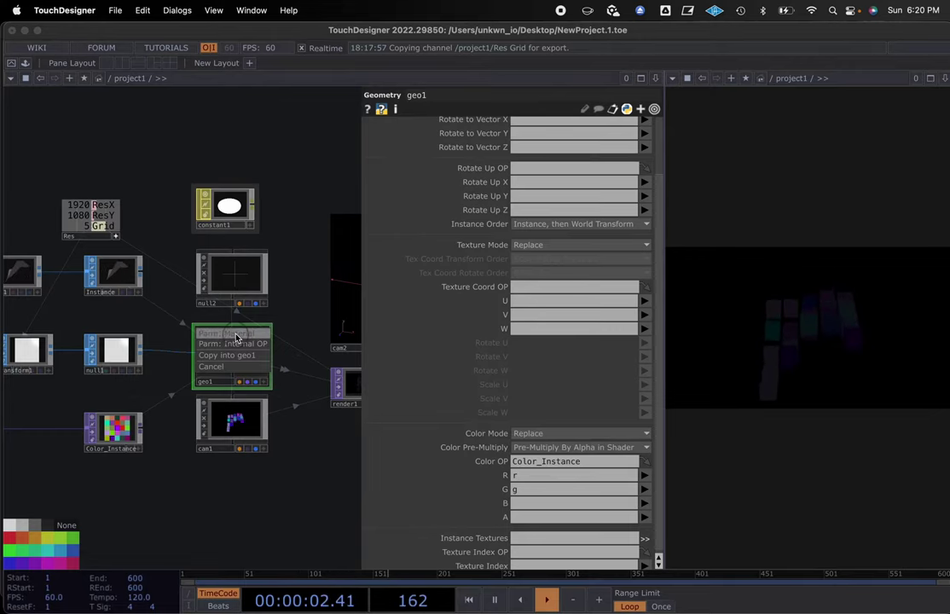
{"action": "left_click", "coordinate": [237, 335]}
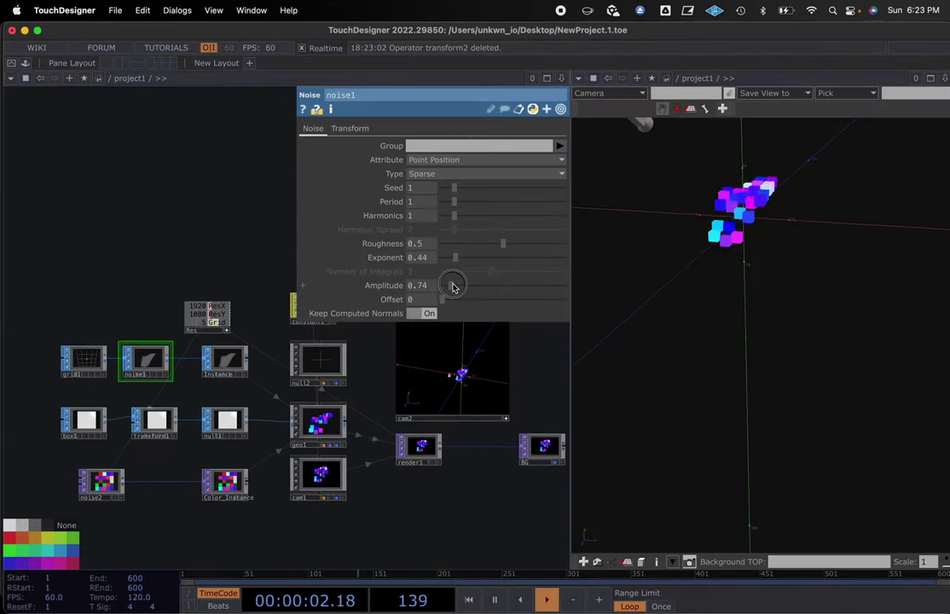
Step: Lower noise1's Amplitude to 0.37
{"action": "left_click_drag", "start_coordinate": [452, 282], "coordinate": [449, 287]}
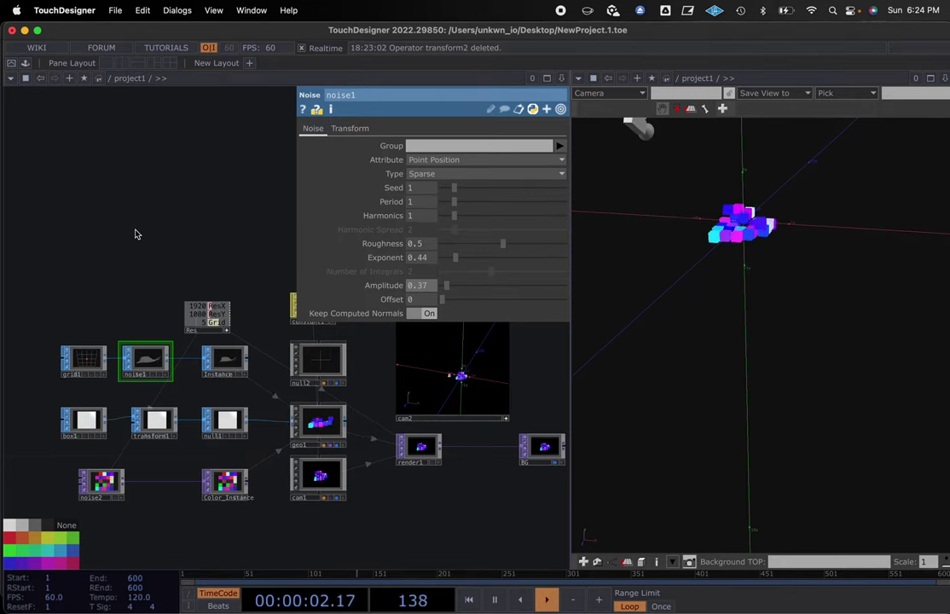
Step: Switch to Ableton Live and move its window down so the files in the Resources folder stay accessible
{"action": "key", "text": "super+Tab"}
{"action": "key", "text": "super+Tab"}
{"action": "key", "text": "super+Tab"}
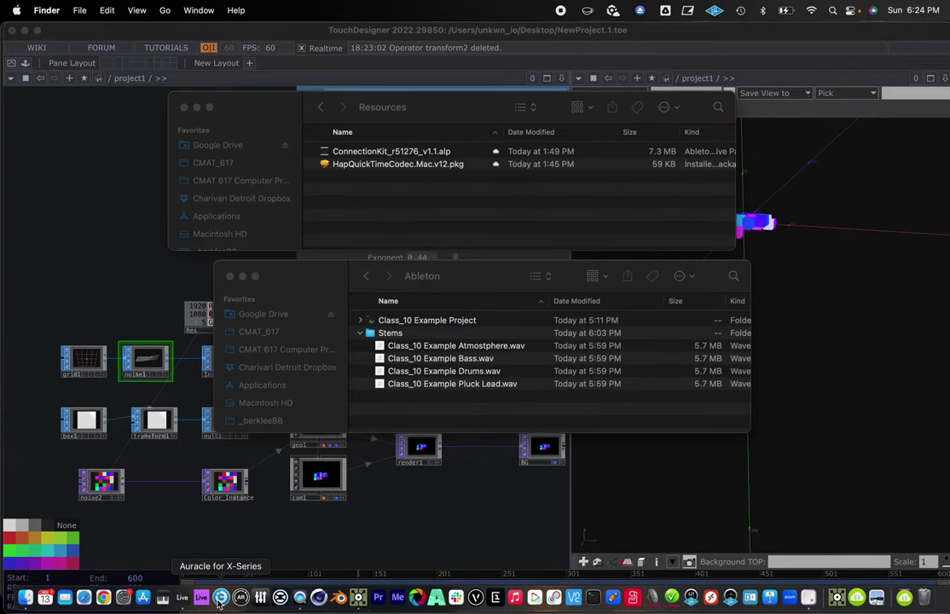
{"action": "left_click", "coordinate": [181, 599]}
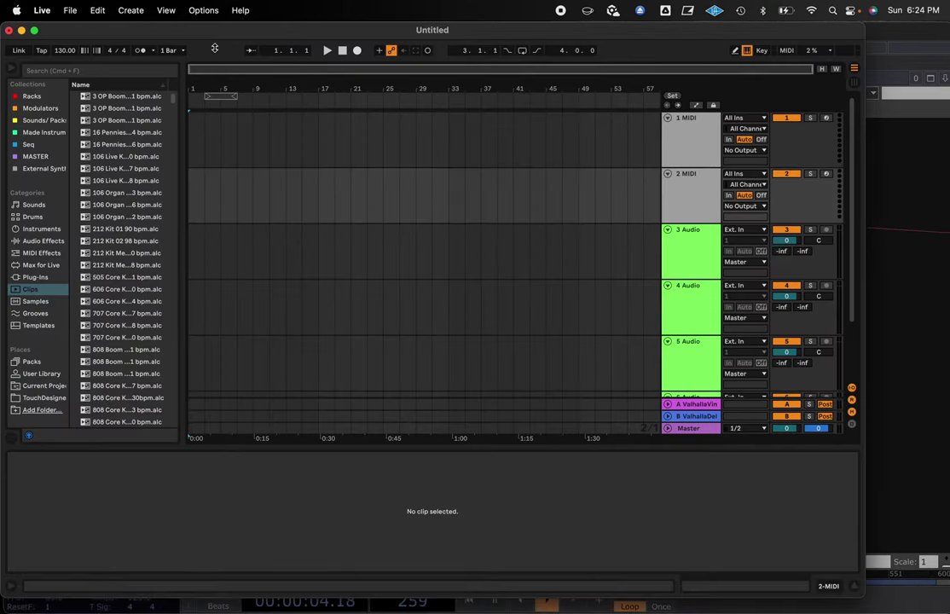
{"action": "left_click_drag", "start_coordinate": [221, 32], "coordinate": [262, 181]}
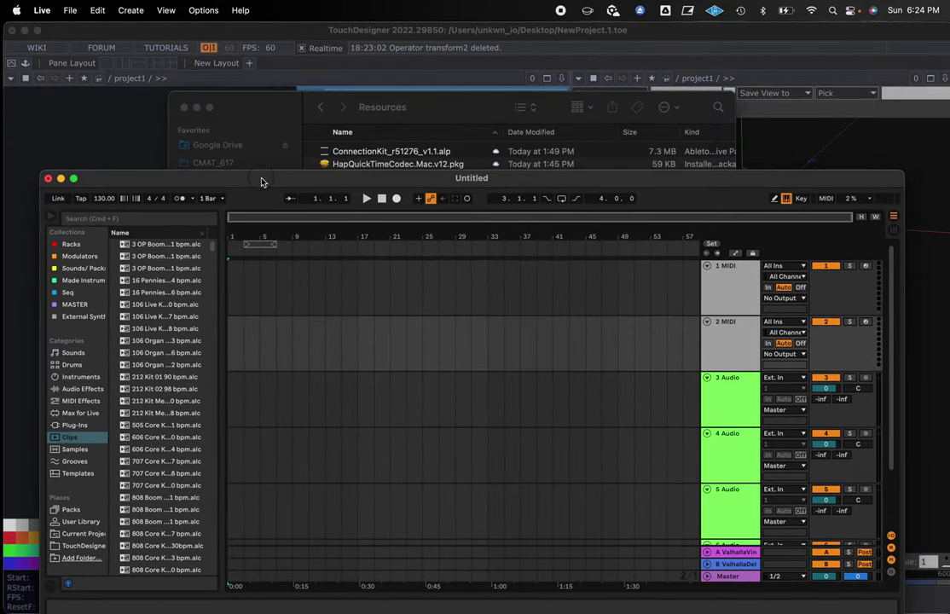
Step: Install the ConnectionKit_r51276_v1.1.alp pack from the Resources folder into Live's User Library
{"action": "left_click", "coordinate": [86, 522]}
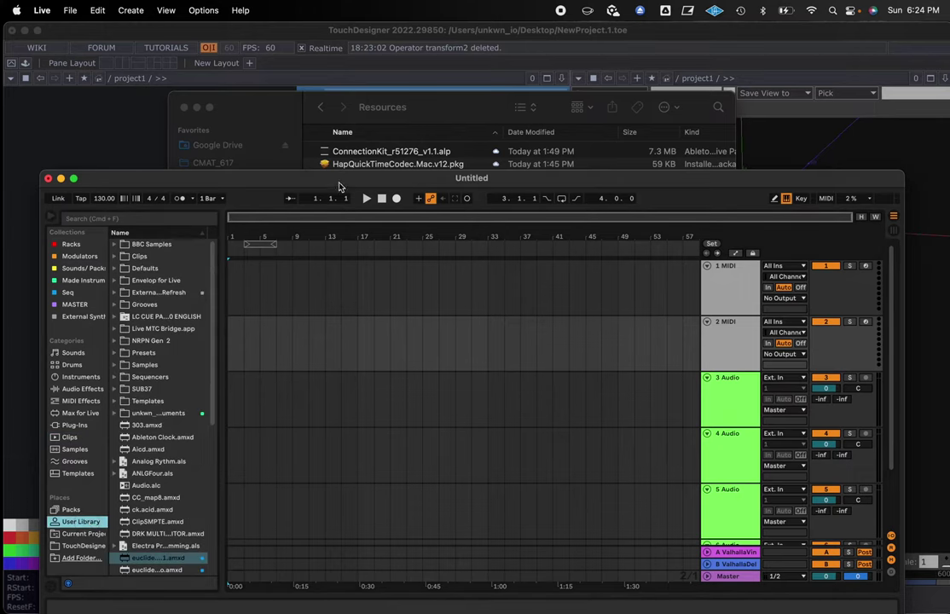
{"action": "left_click_drag", "start_coordinate": [361, 153], "coordinate": [96, 528]}
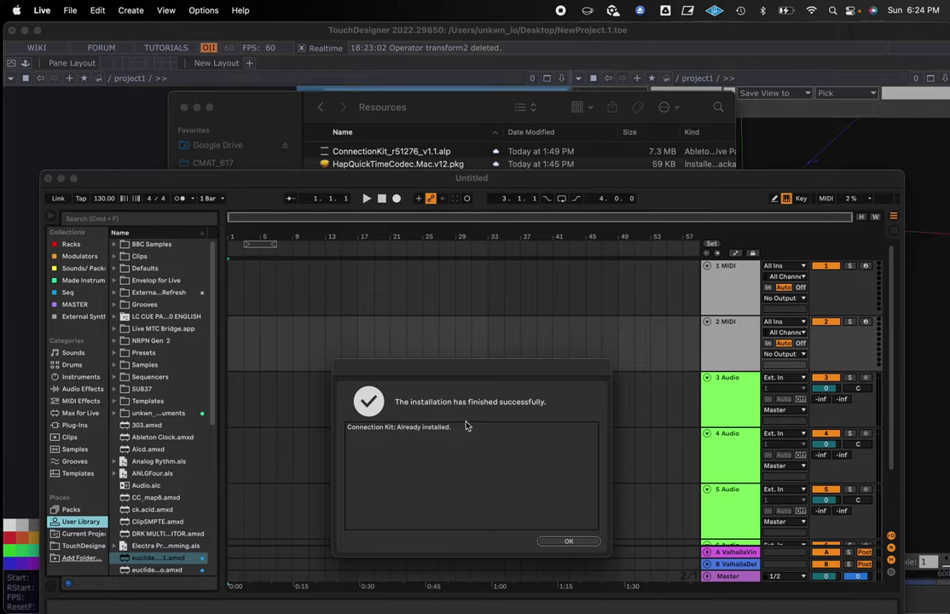
{"action": "left_click", "coordinate": [569, 541]}
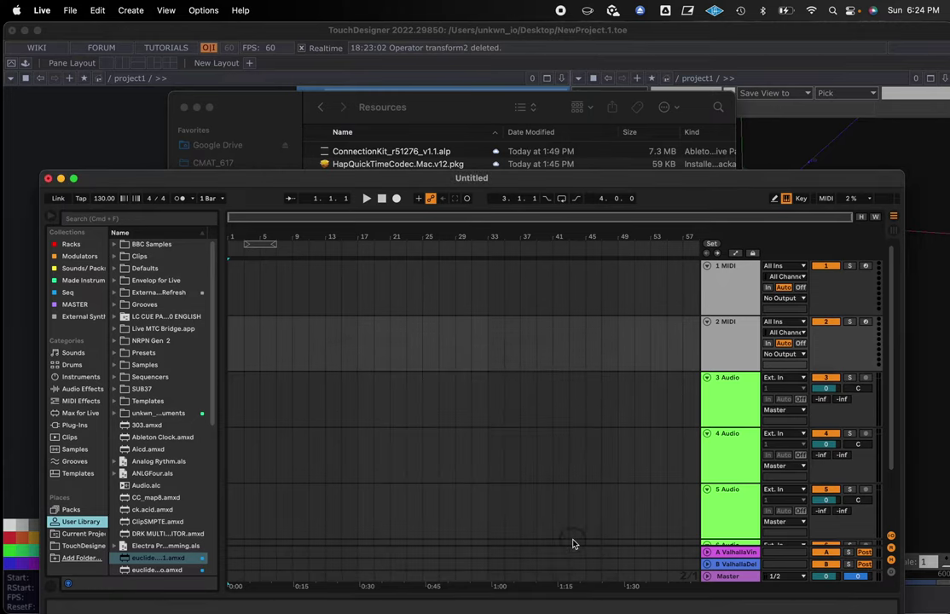
Step: Search Live's Max for Live devices for "osc"
{"action": "left_click", "coordinate": [86, 414]}
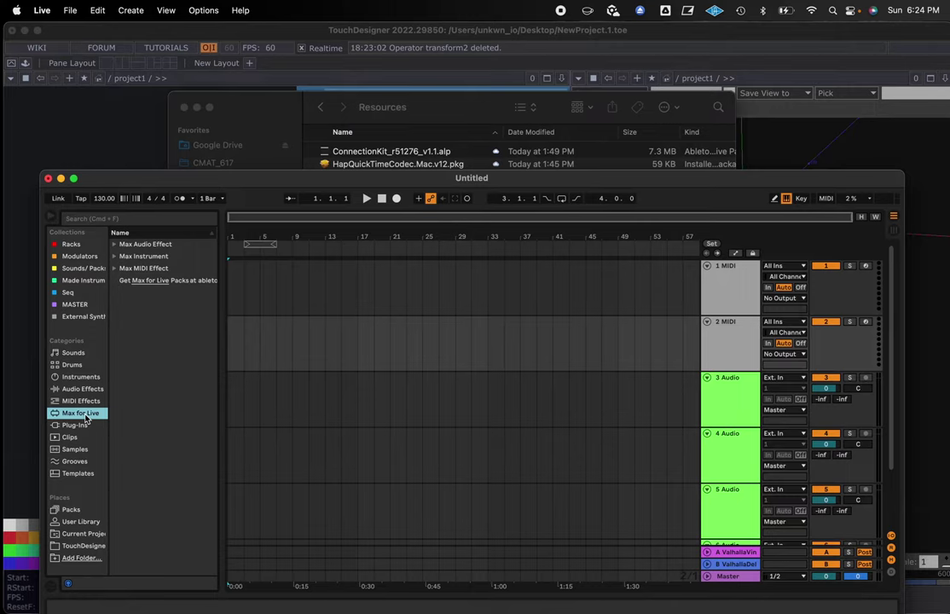
{"action": "left_click", "coordinate": [124, 219]}
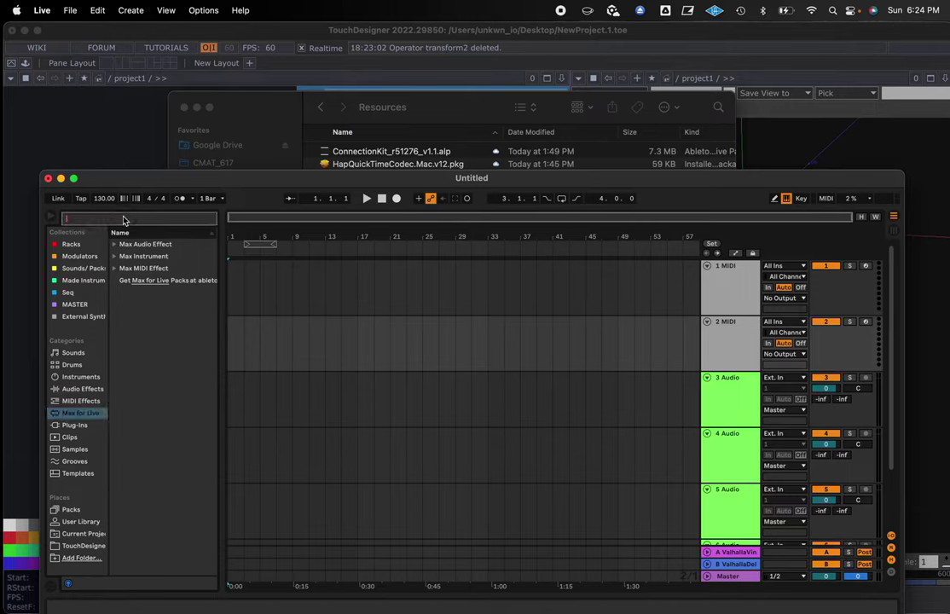
{"action": "type", "text": "osc"}
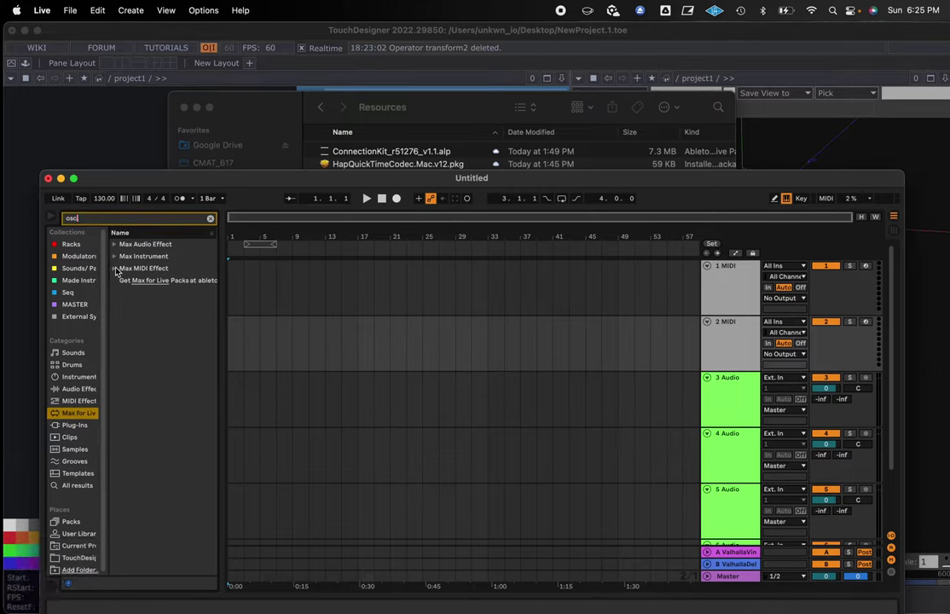
Step: List the Max Audio Effect devices among the osc results and move the Live window back up the screen
{"action": "left_click", "coordinate": [115, 256]}
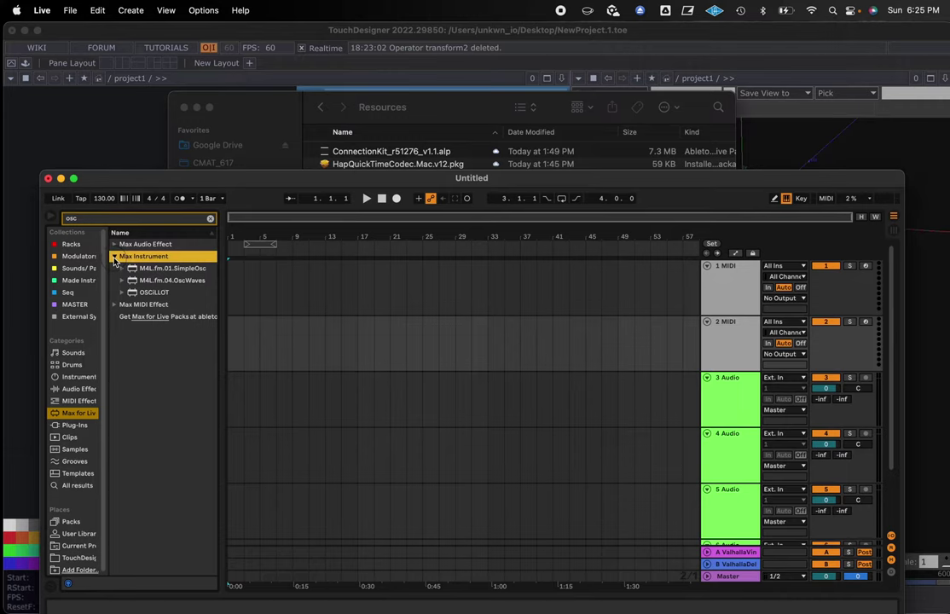
{"action": "left_click", "coordinate": [114, 256]}
{"action": "left_click", "coordinate": [114, 244]}
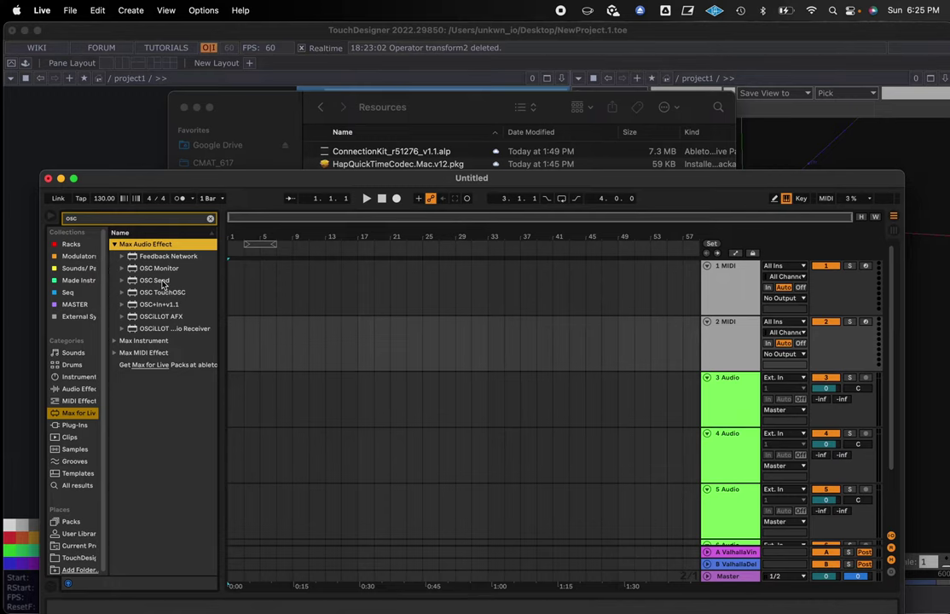
{"action": "left_click_drag", "start_coordinate": [221, 181], "coordinate": [206, 42]}
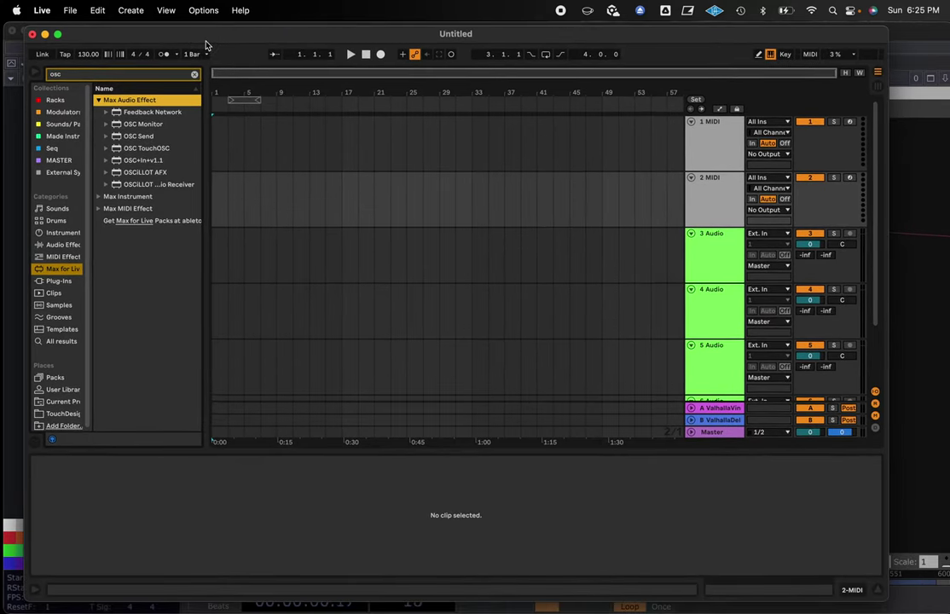
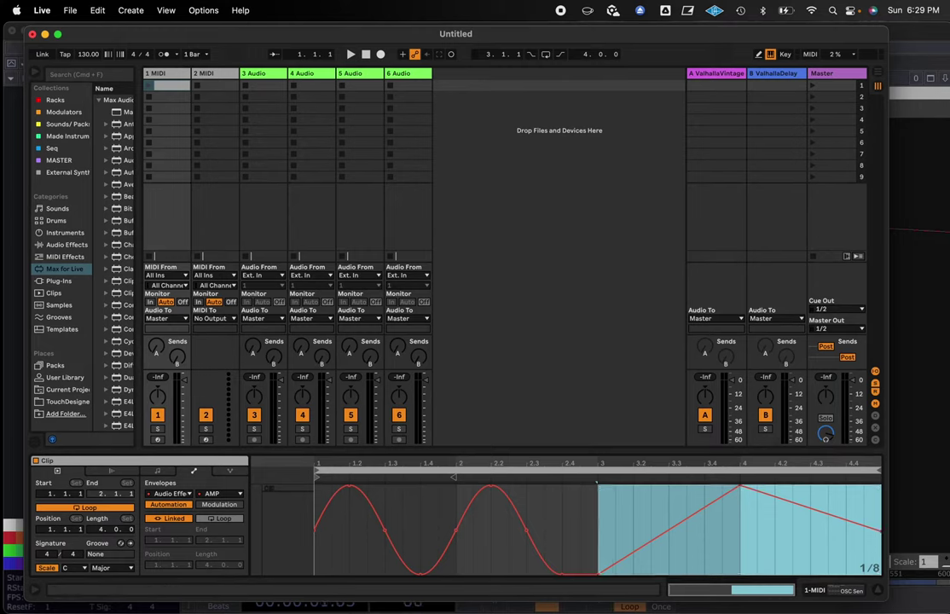
Step: Launch the first clip on the 1 MIDI track and rename the track OSC
{"action": "left_click", "coordinate": [148, 88]}
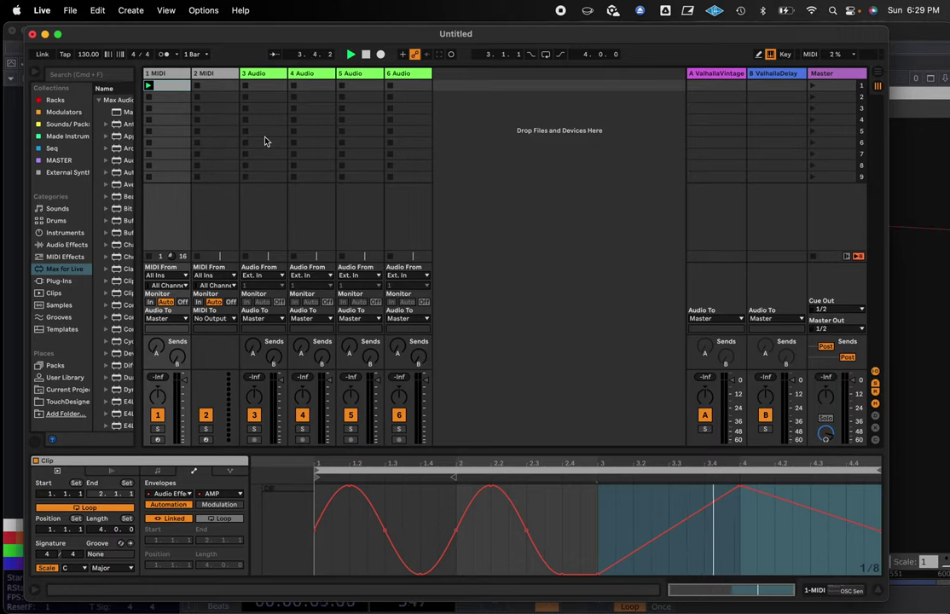
{"action": "left_click", "coordinate": [166, 76]}
{"action": "right_click", "coordinate": [170, 76]}
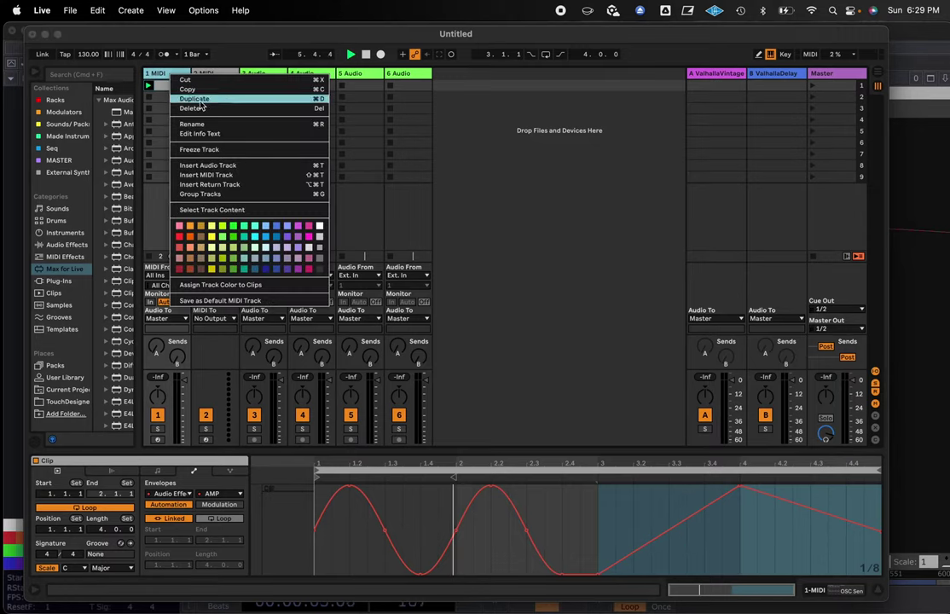
{"action": "left_click", "coordinate": [204, 125]}
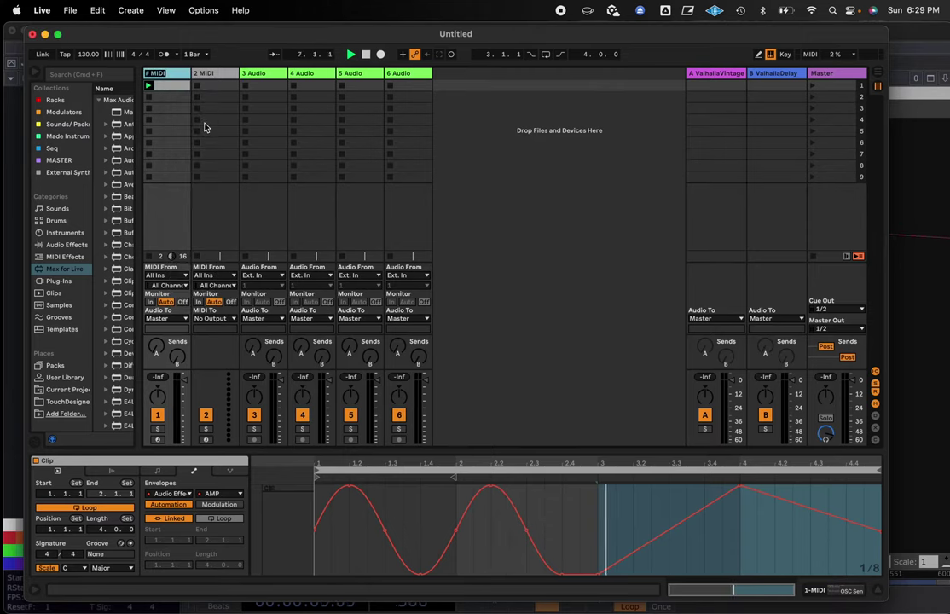
{"action": "type", "text": "OSC"}
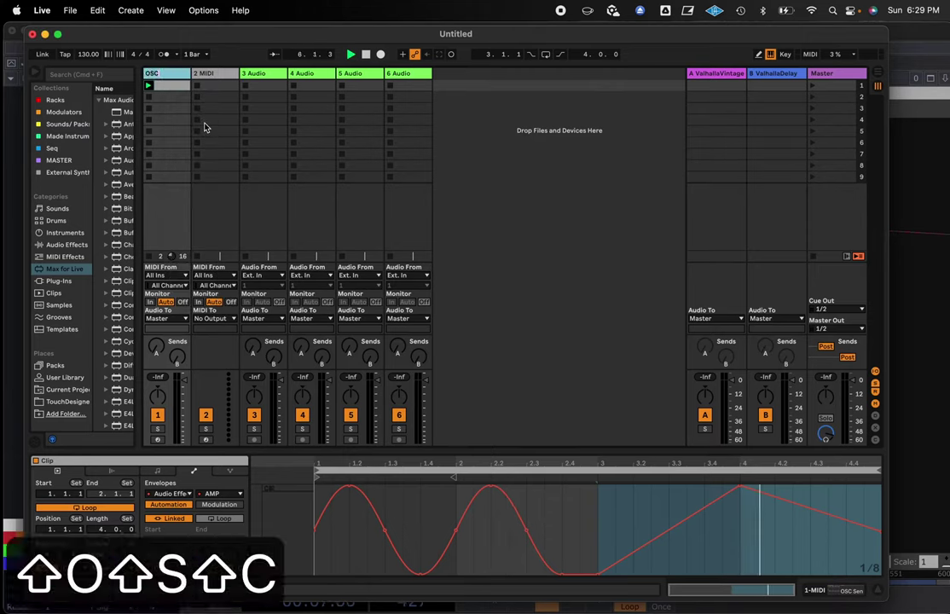
{"action": "key", "text": "Return"}
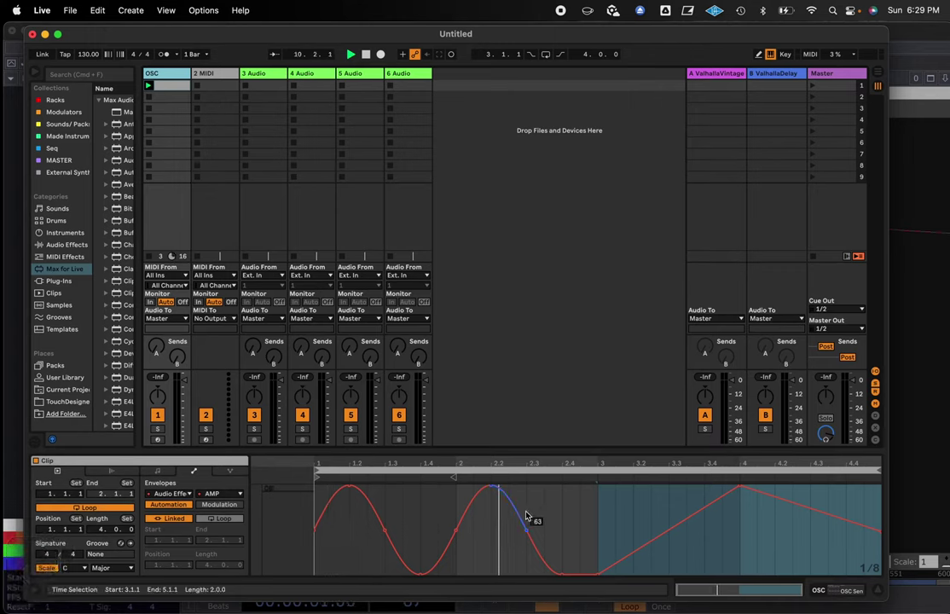
Step: Display the OSC track's device chain in Live and add an OSC In CHOP above the grid and noise row in TouchDesigner
{"action": "left_click", "coordinate": [835, 591]}
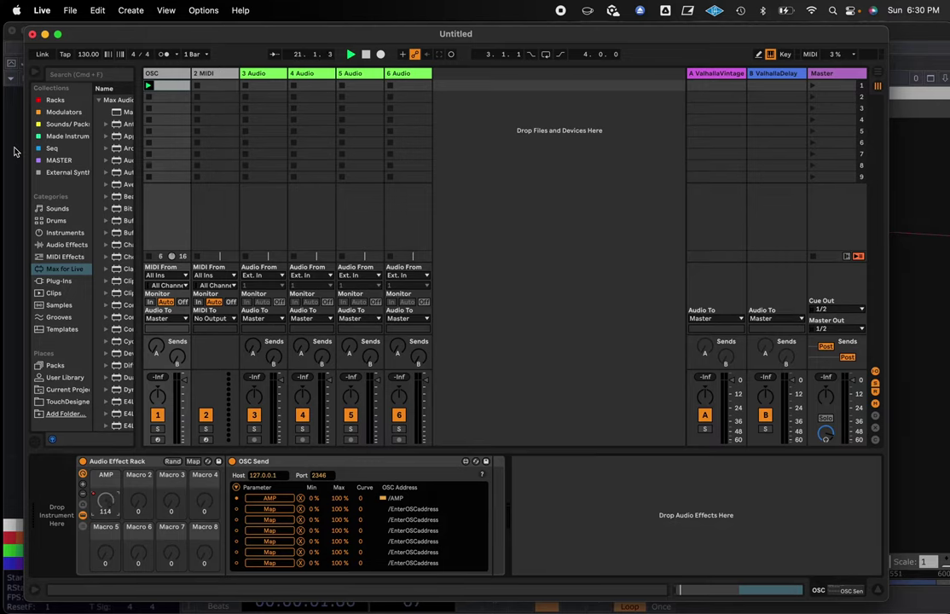
{"action": "key", "text": "super+Tab"}
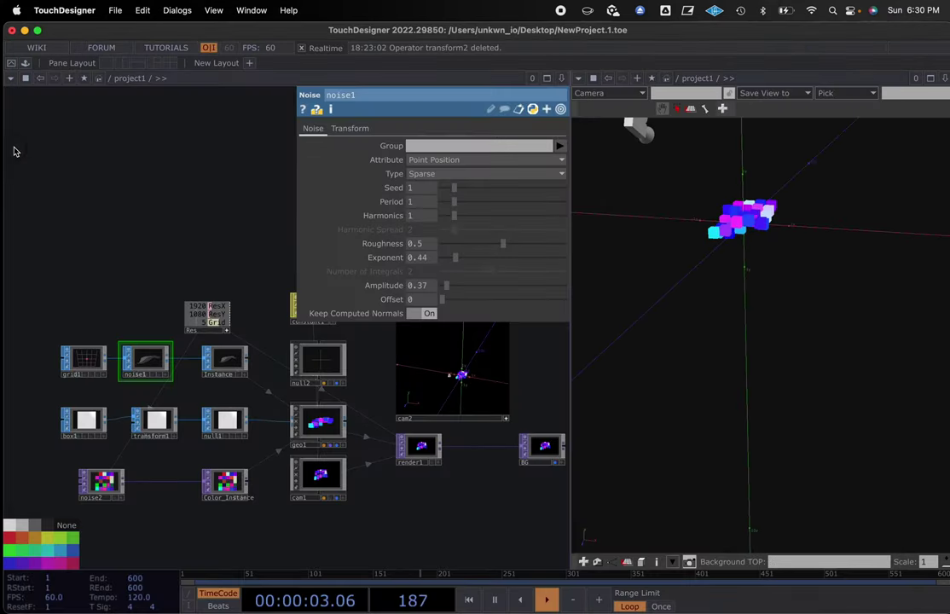
{"action": "right_click", "coordinate": [131, 224]}
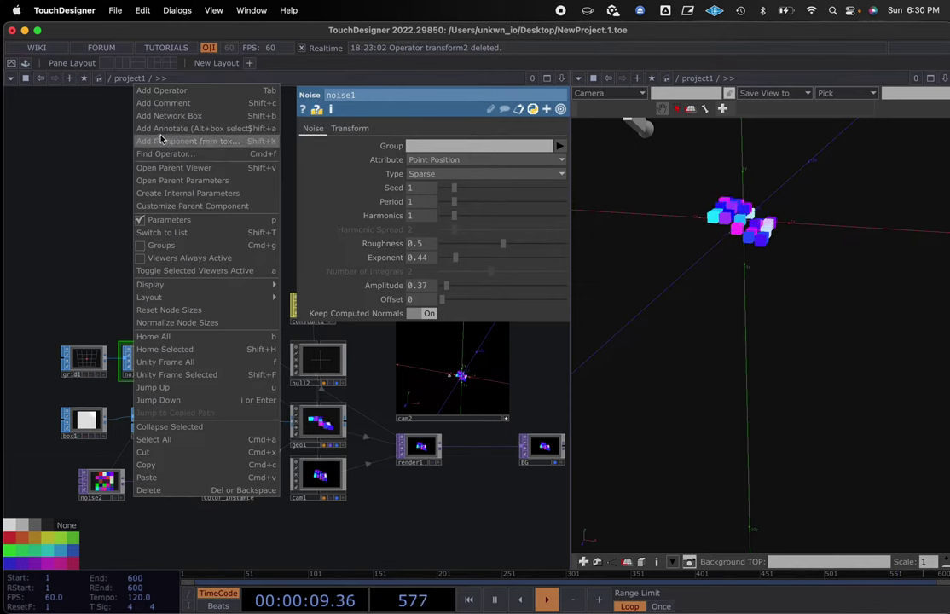
{"action": "left_click", "coordinate": [160, 91]}
{"action": "left_click", "coordinate": [94, 60]}
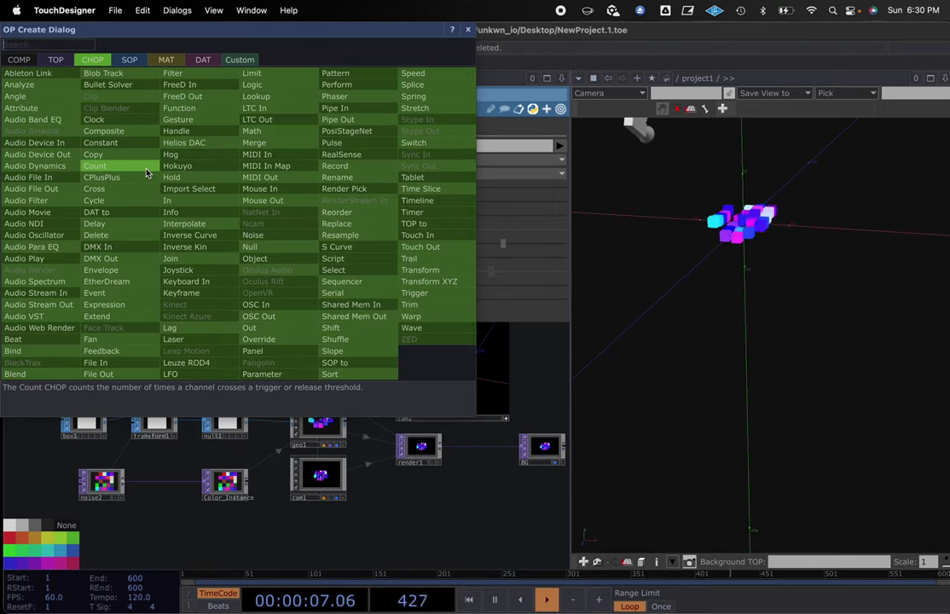
{"action": "left_click", "coordinate": [264, 305]}
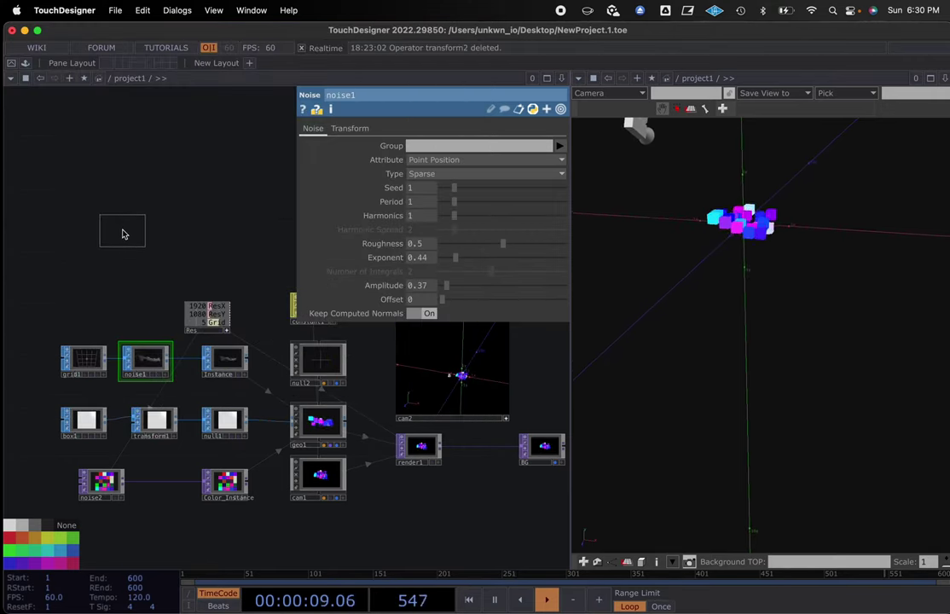
{"action": "left_click", "coordinate": [121, 231]}
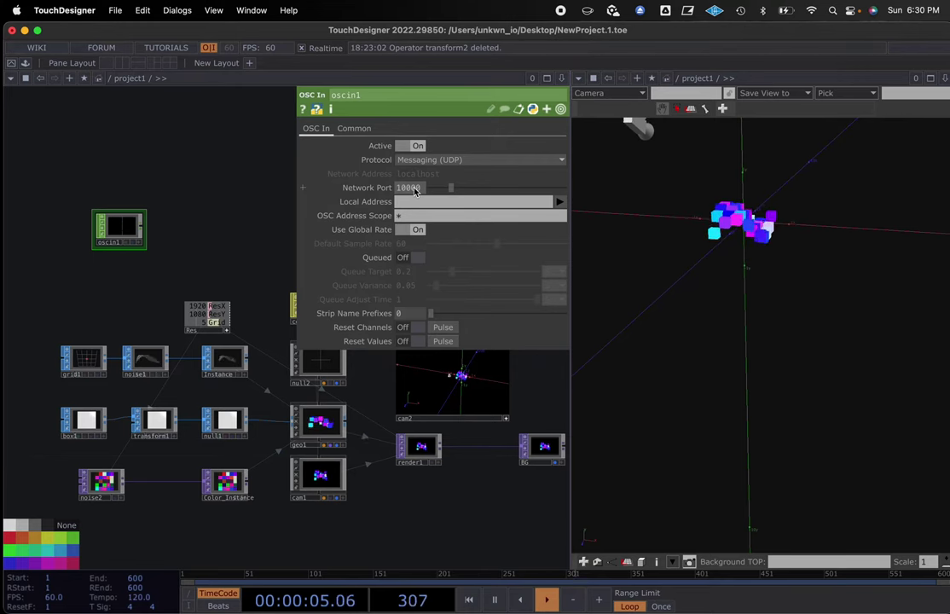
Step: Check the OSC Send device's port in Live and set oscin1's Network Port to 2436 in TouchDesigner
{"action": "key", "text": "super+Tab"}
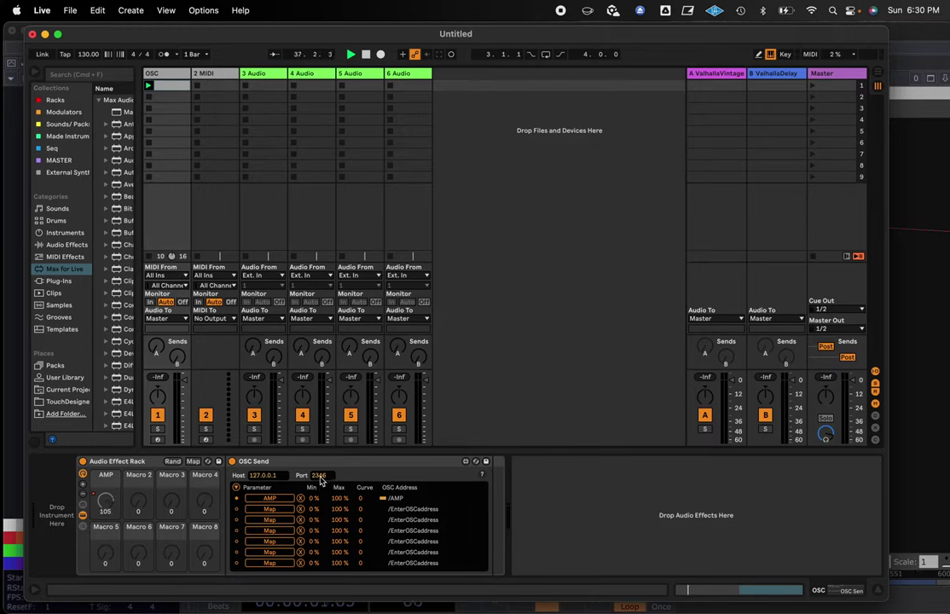
{"action": "key", "text": "super+Tab"}
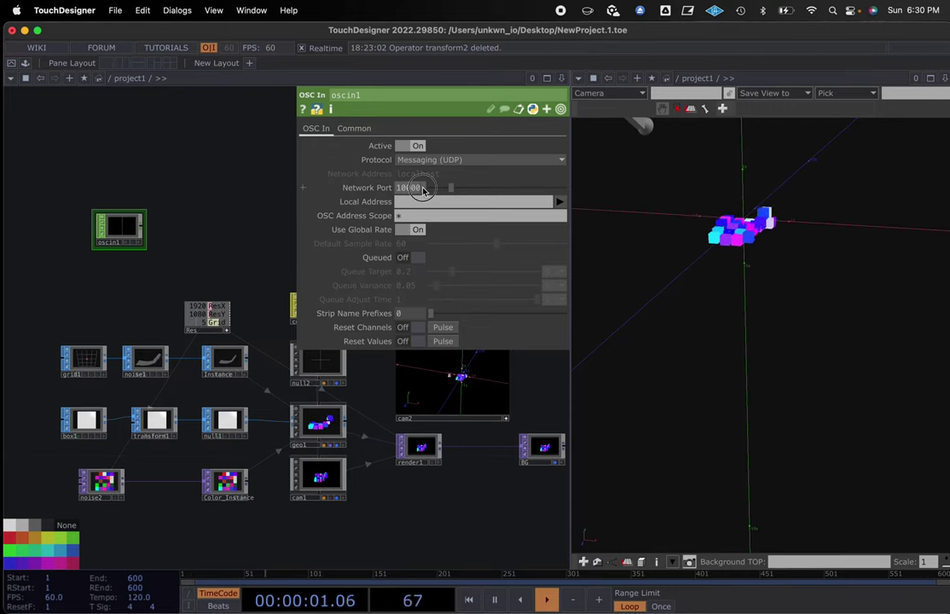
{"action": "type", "text": "24"}
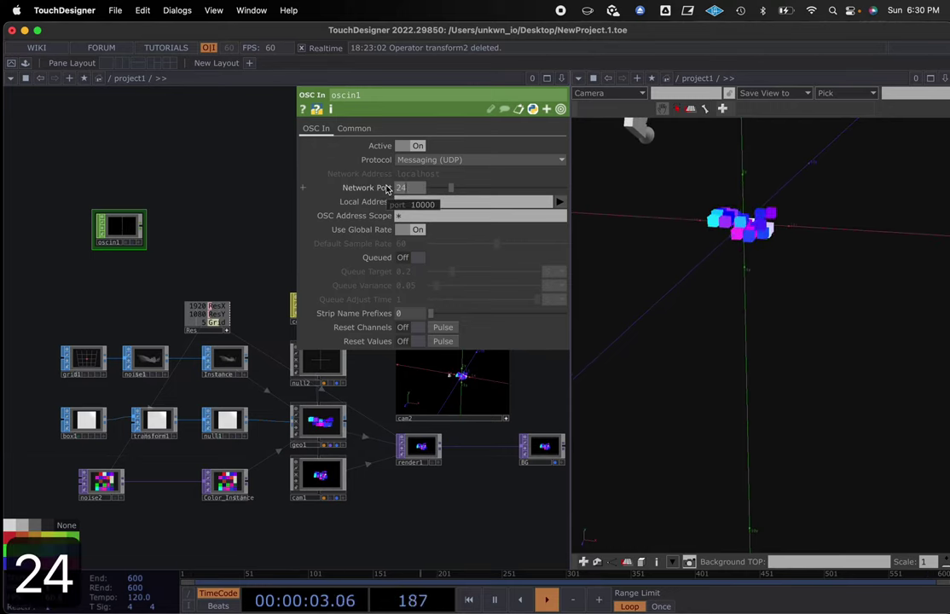
{"action": "type", "text": "36"}
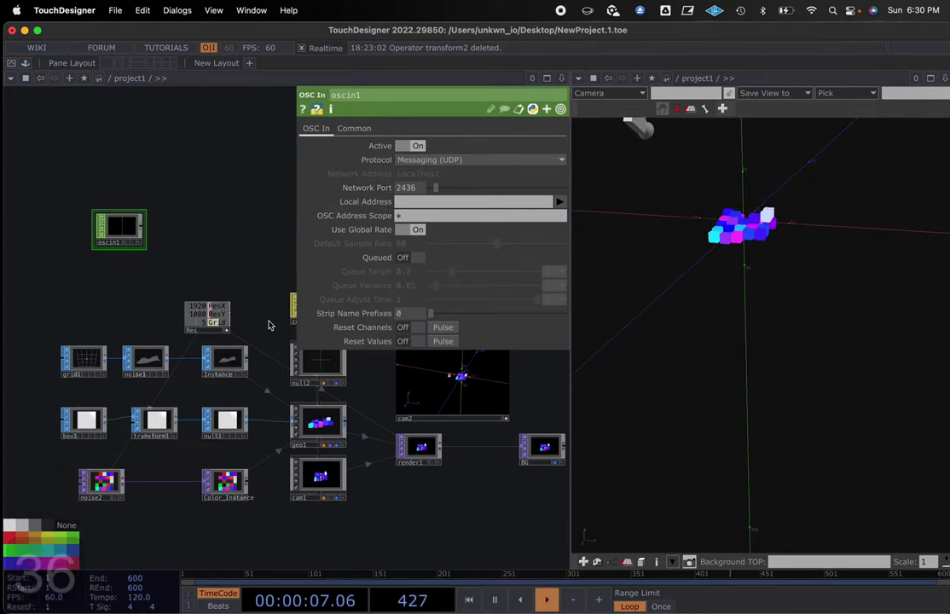
Step: Recheck the OSC Send port in Live and set oscin1's Network Port to 2346 in TouchDesigner
{"action": "key", "text": "super+Tab"}
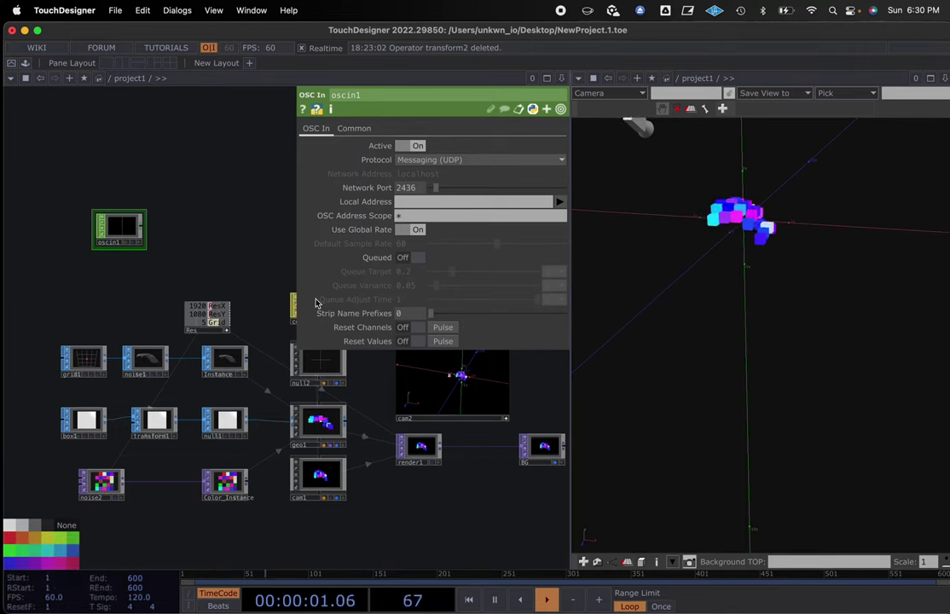
{"action": "key", "text": "super+Tab"}
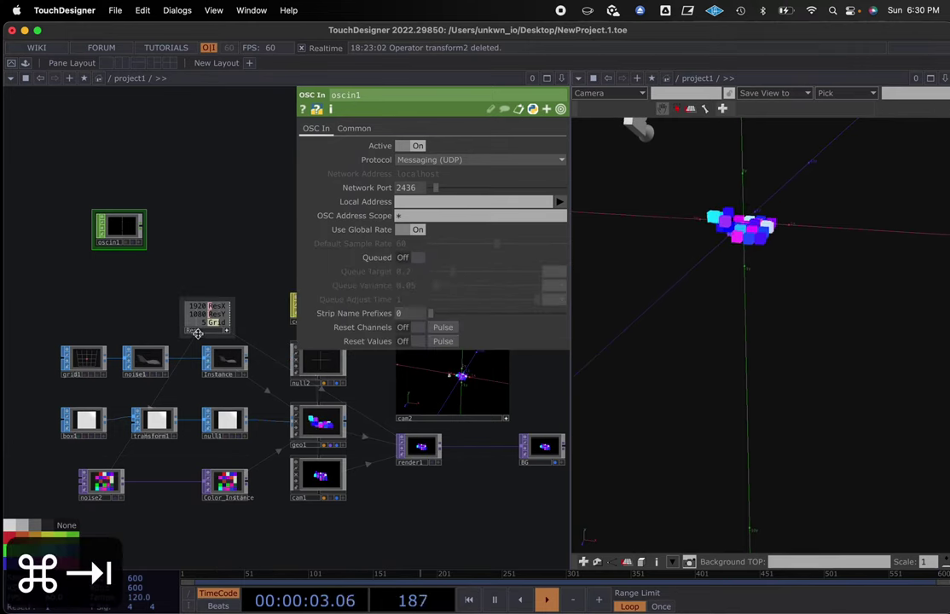
{"action": "key", "text": "super+Tab"}
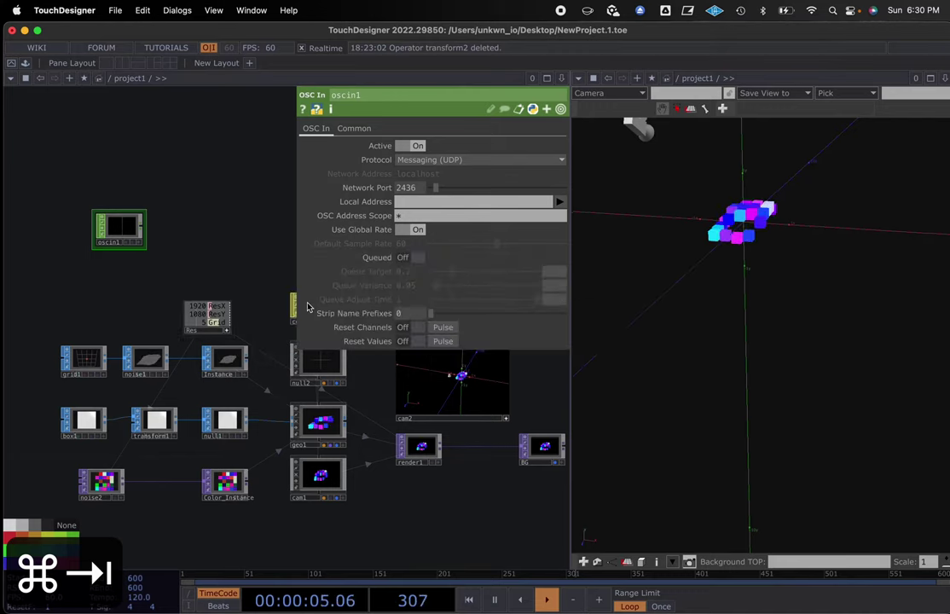
{"action": "key", "text": "super+Tab"}
{"action": "key", "text": "super+Tab"}
{"action": "key", "text": "super+Tab"}
{"action": "key", "text": "super+Tab"}
{"action": "key", "text": "super+Tab"}
{"action": "key", "text": "super+Tab"}
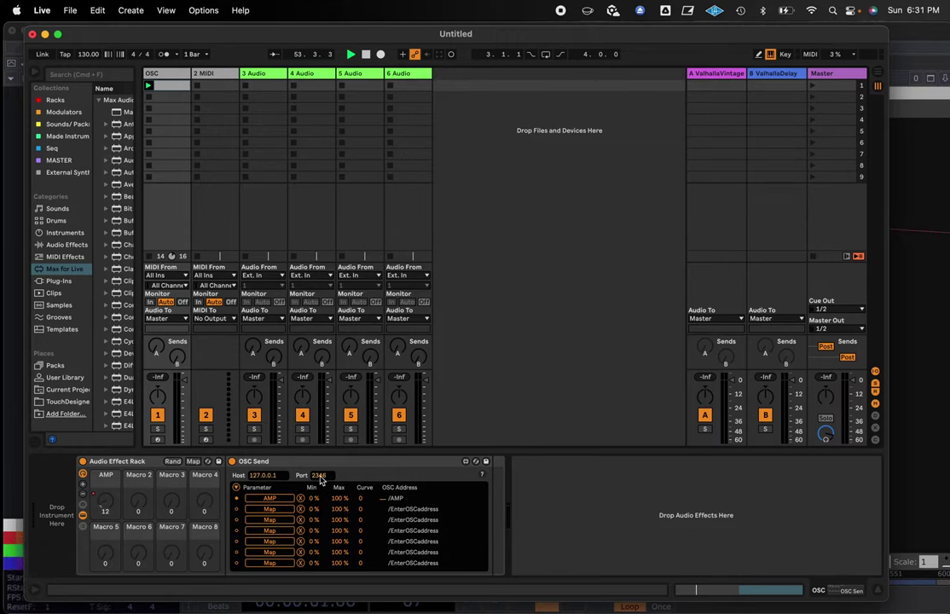
{"action": "key", "text": "super+Tab"}
{"action": "key", "text": "super+Tab"}
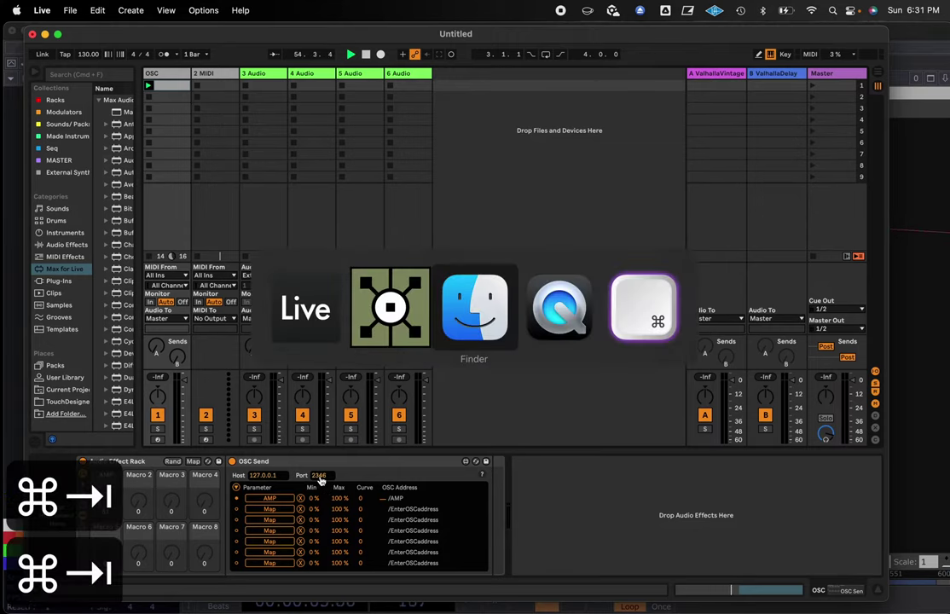
{"action": "key", "text": "super+Tab"}
{"action": "key", "text": "super+Tab"}
{"action": "key", "text": "super+Tab"}
{"action": "key", "text": "super+Tab"}
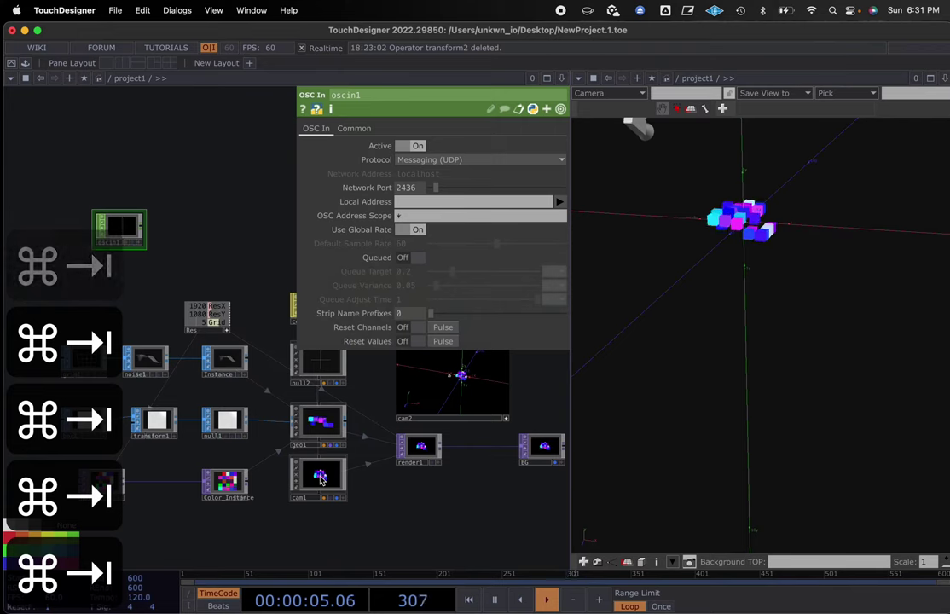
{"action": "left_click", "coordinate": [393, 188]}
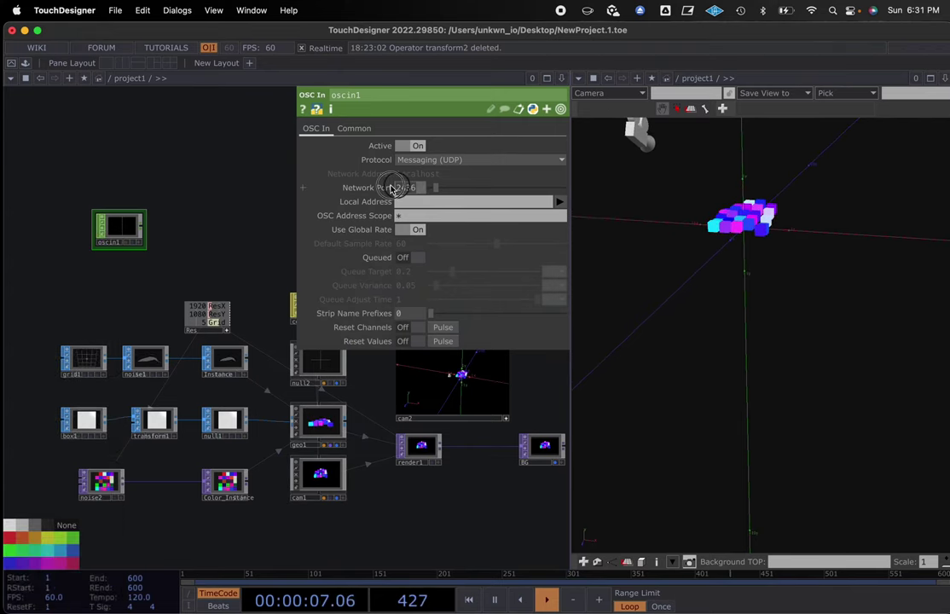
{"action": "type", "text": "2346"}
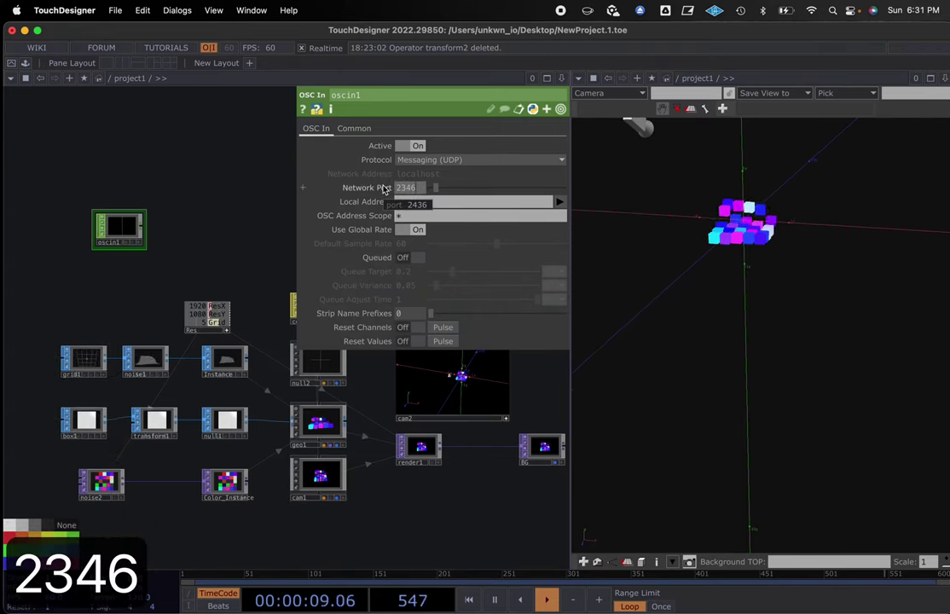
{"action": "left_click_drag", "start_coordinate": [203, 232], "coordinate": [243, 232]}
{"action": "scroll", "coordinate": [166, 223], "scroll_direction": "up", "scroll_amount": 5}
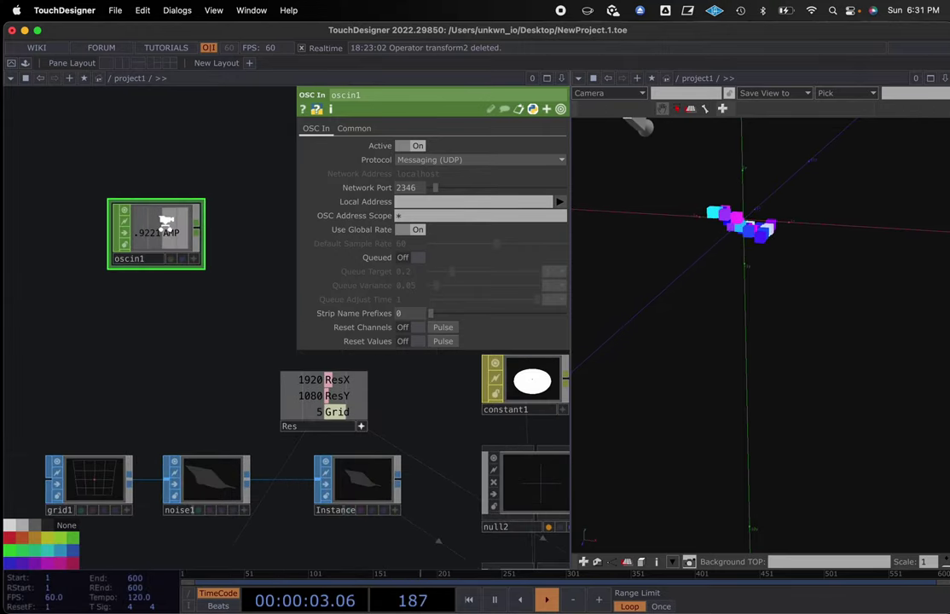
{"action": "scroll", "coordinate": [166, 223], "scroll_direction": "up", "scroll_amount": 2}
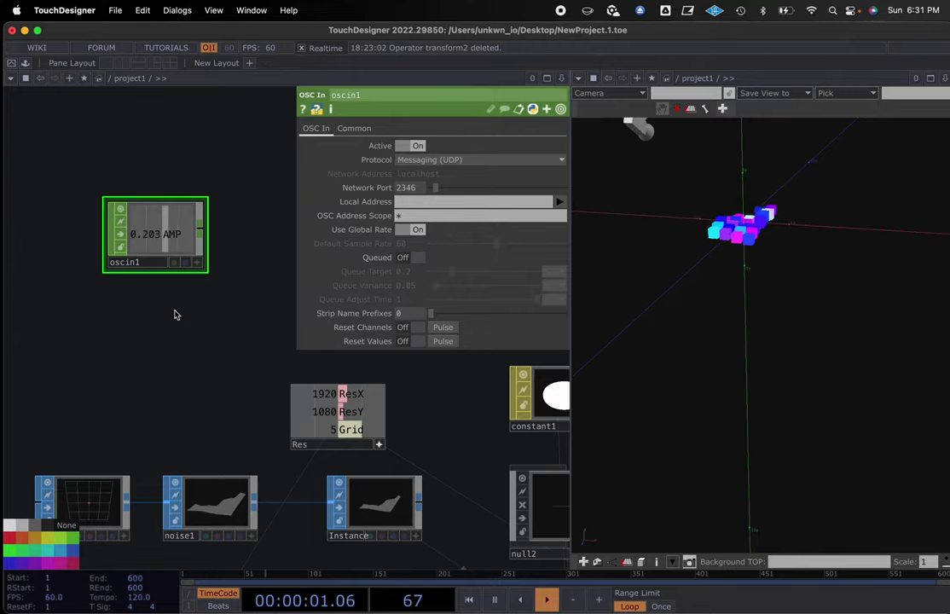
Step: Add a Null CHOP beside oscin1, fed by its output, and name it AMP
{"action": "left_click_drag", "start_coordinate": [175, 315], "coordinate": [160, 244]}
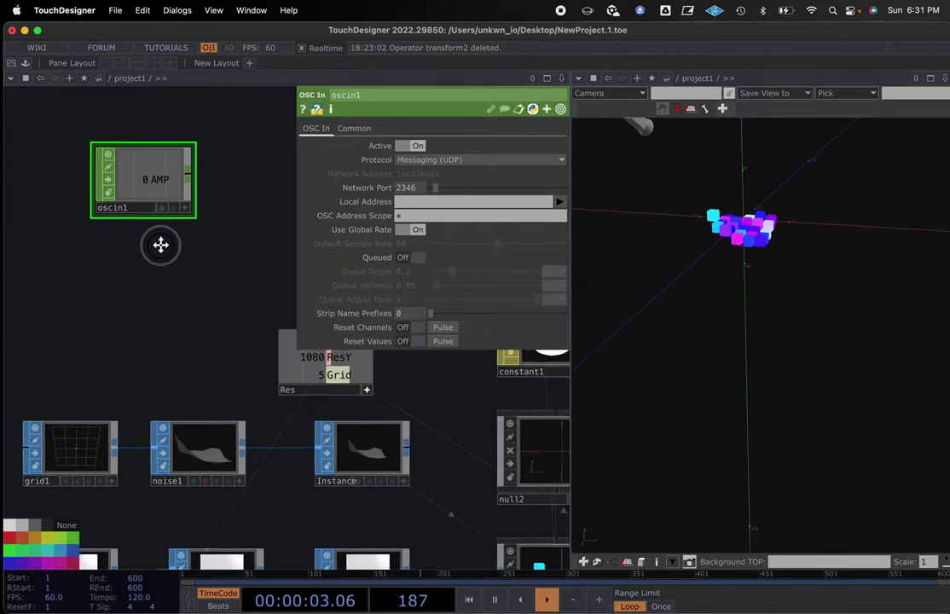
{"action": "scroll", "coordinate": [160, 247], "scroll_direction": "down", "scroll_amount": 4}
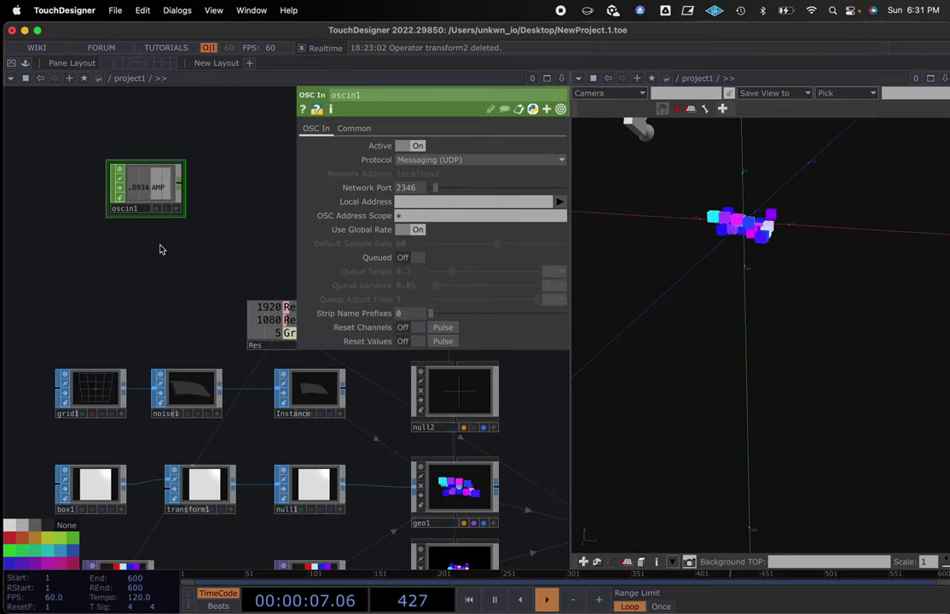
{"action": "left_click", "coordinate": [188, 391]}
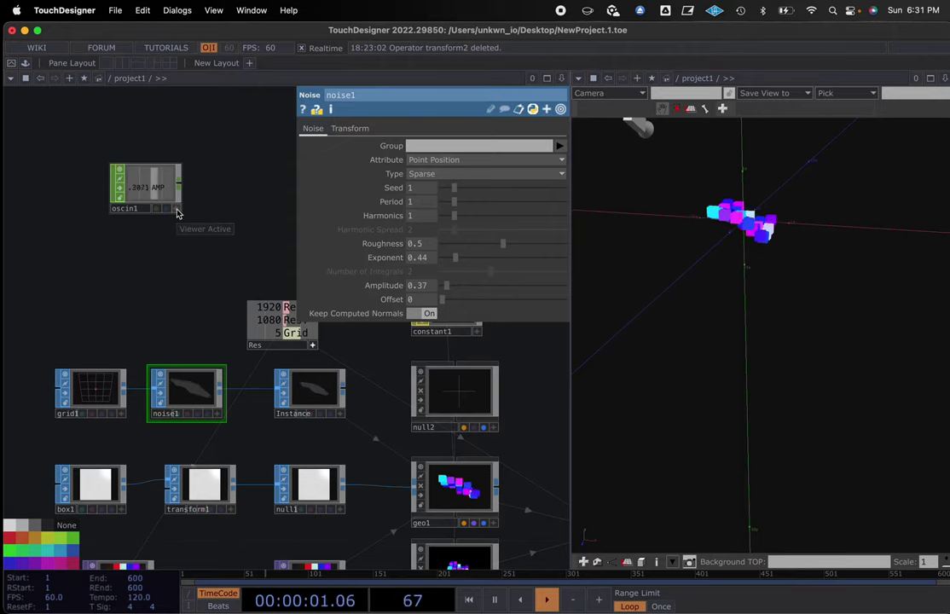
{"action": "left_click_drag", "start_coordinate": [212, 267], "coordinate": [135, 309]}
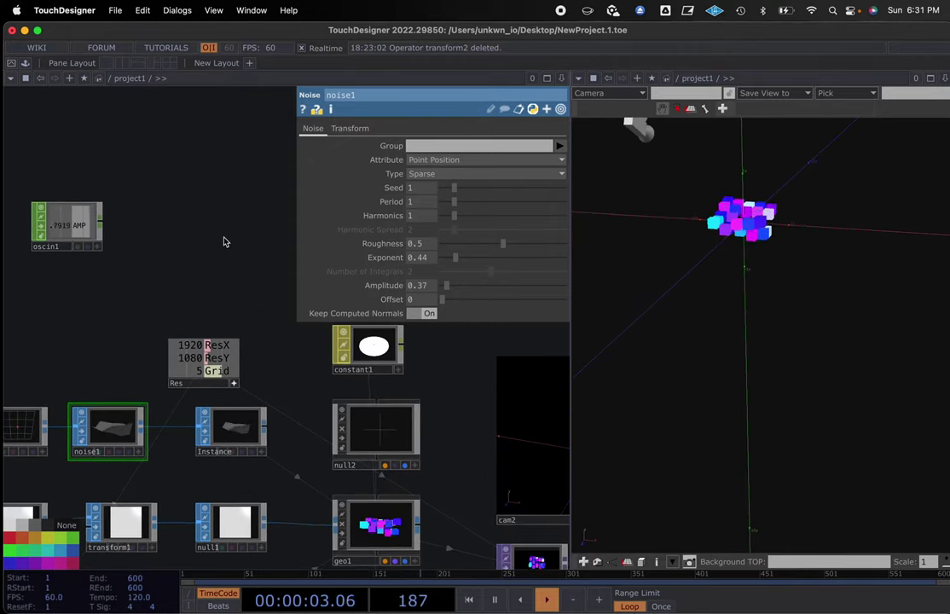
{"action": "right_click", "coordinate": [214, 231]}
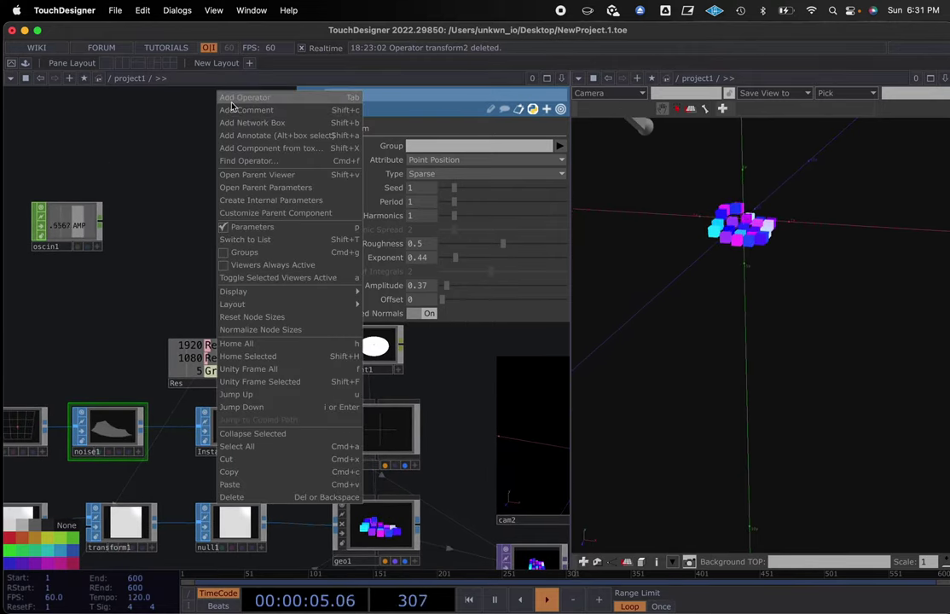
{"action": "left_click", "coordinate": [203, 94]}
{"action": "left_click", "coordinate": [254, 247]}
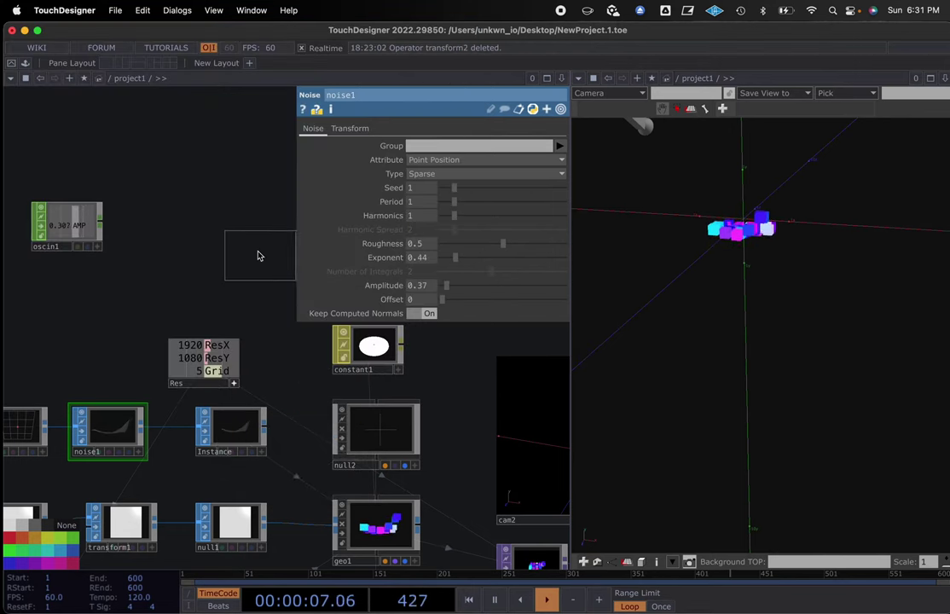
{"action": "left_click", "coordinate": [254, 232]}
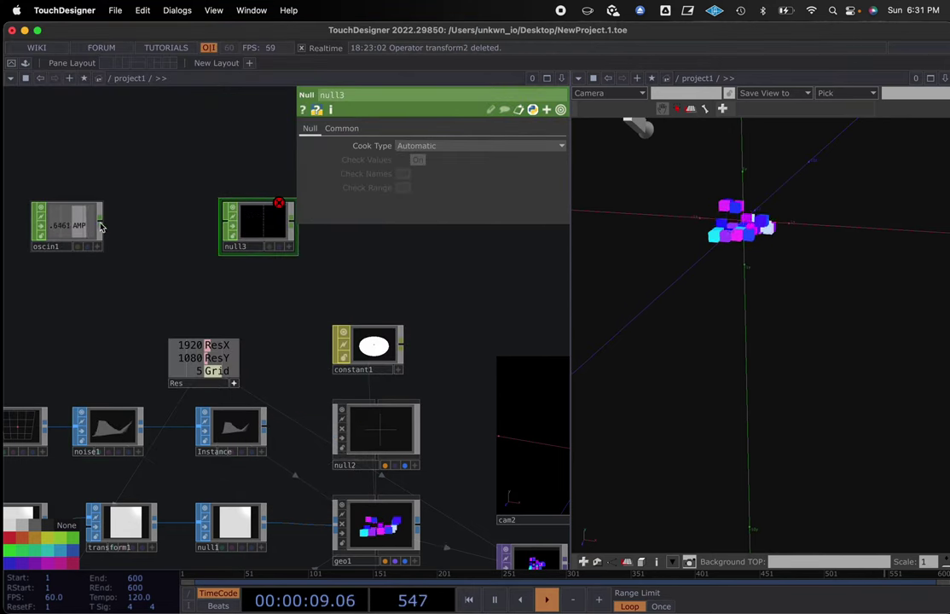
{"action": "left_click_drag", "start_coordinate": [118, 224], "coordinate": [227, 224]}
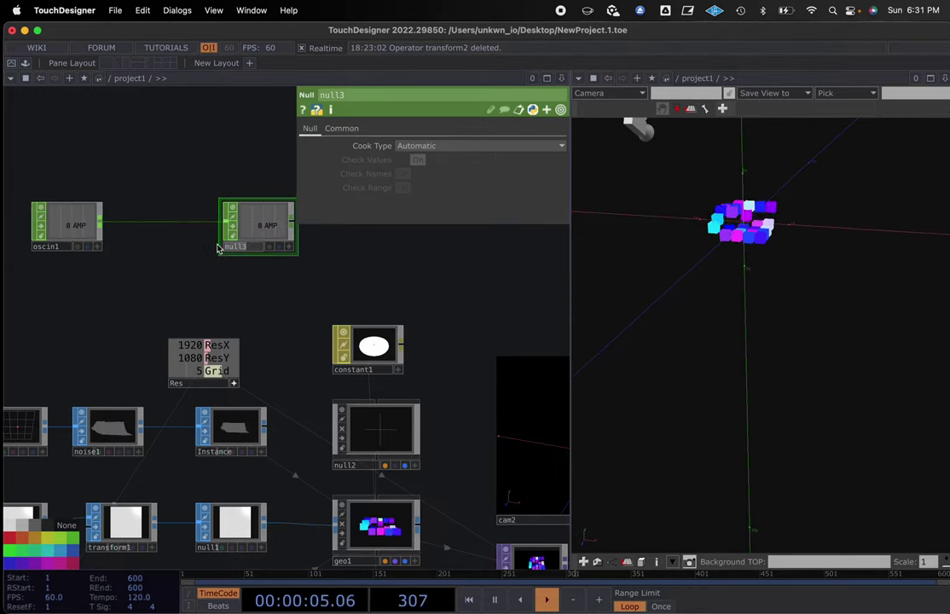
{"action": "type", "text": "AMP"}
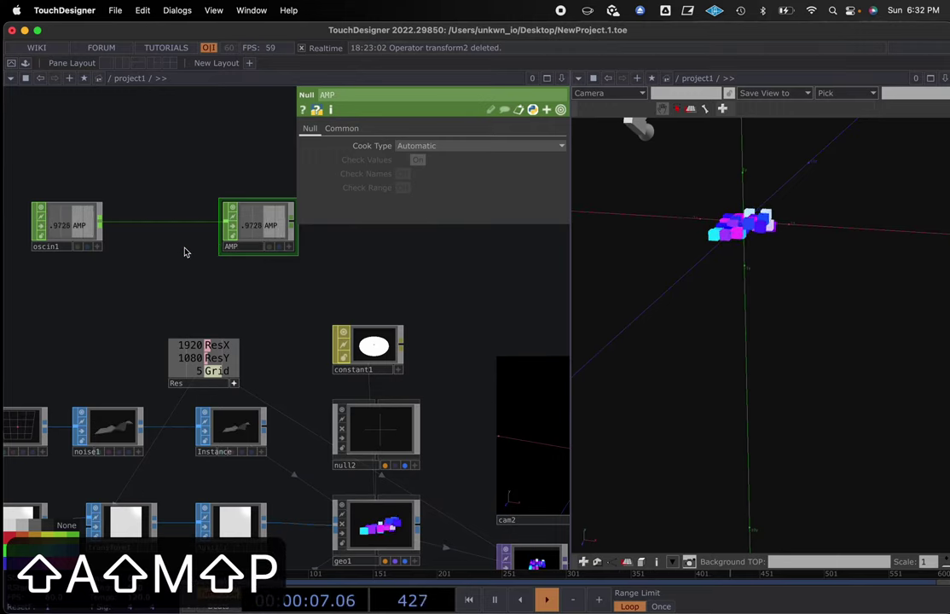
Step: Drive noise1's Amplitude with a CHOP Reference to the AMP null's channel
{"action": "left_click", "coordinate": [133, 419]}
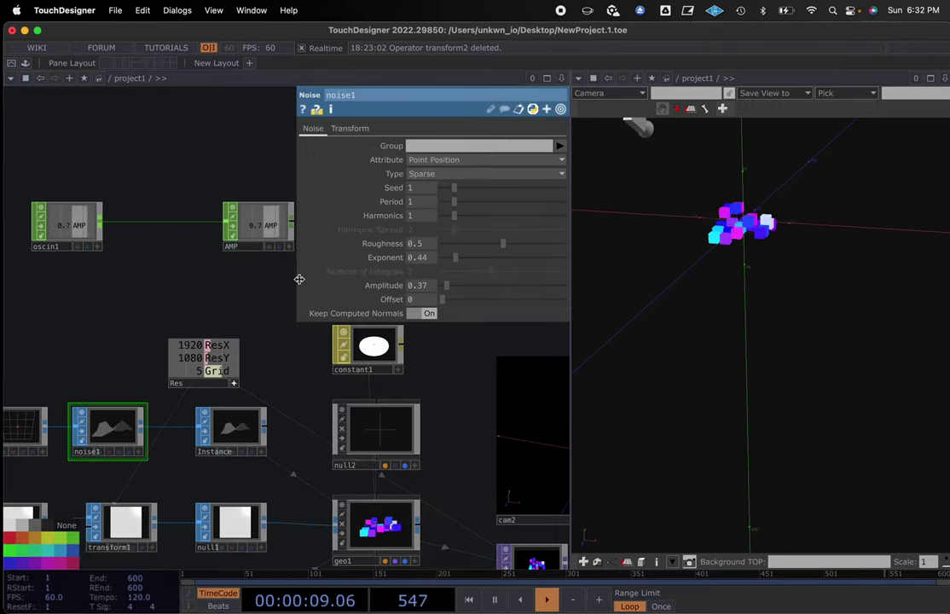
{"action": "left_click", "coordinate": [287, 248]}
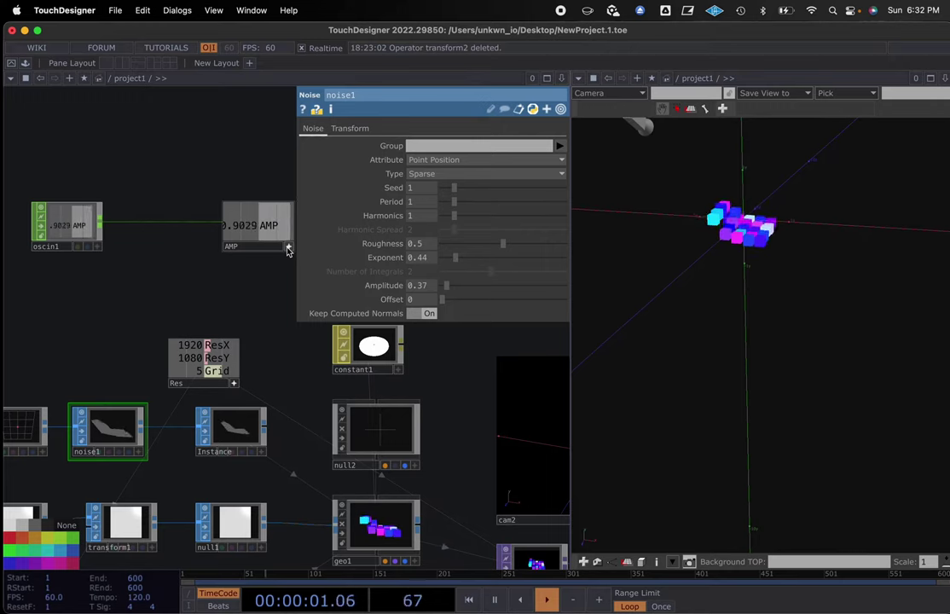
{"action": "left_click_drag", "start_coordinate": [266, 224], "coordinate": [426, 288]}
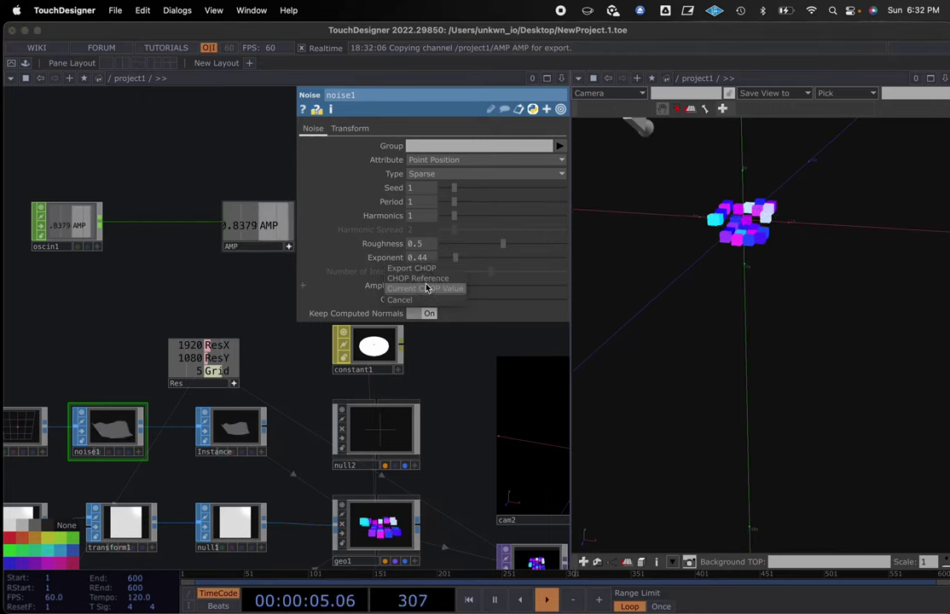
{"action": "left_click", "coordinate": [423, 278]}
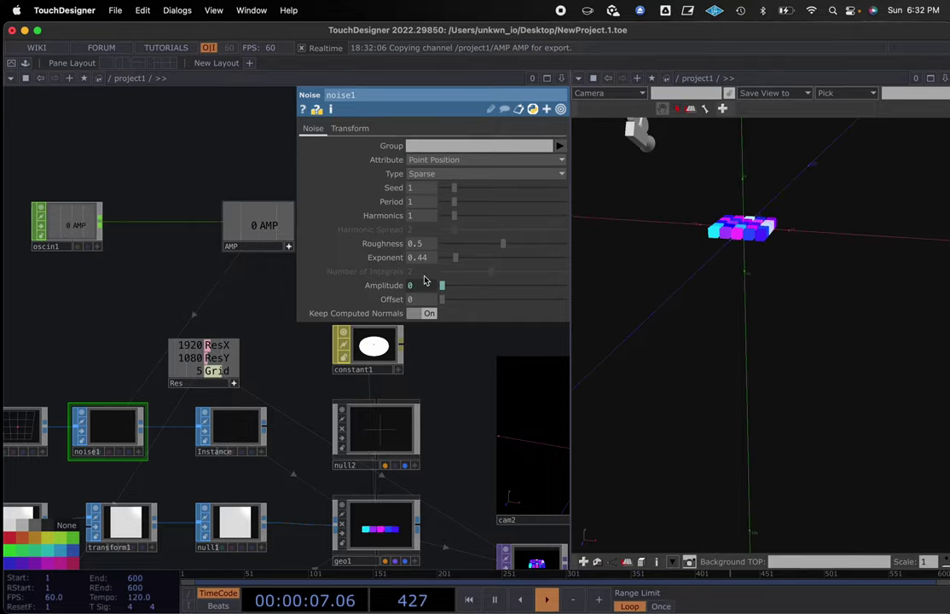
{"action": "left_click_drag", "start_coordinate": [467, 445], "coordinate": [363, 359]}
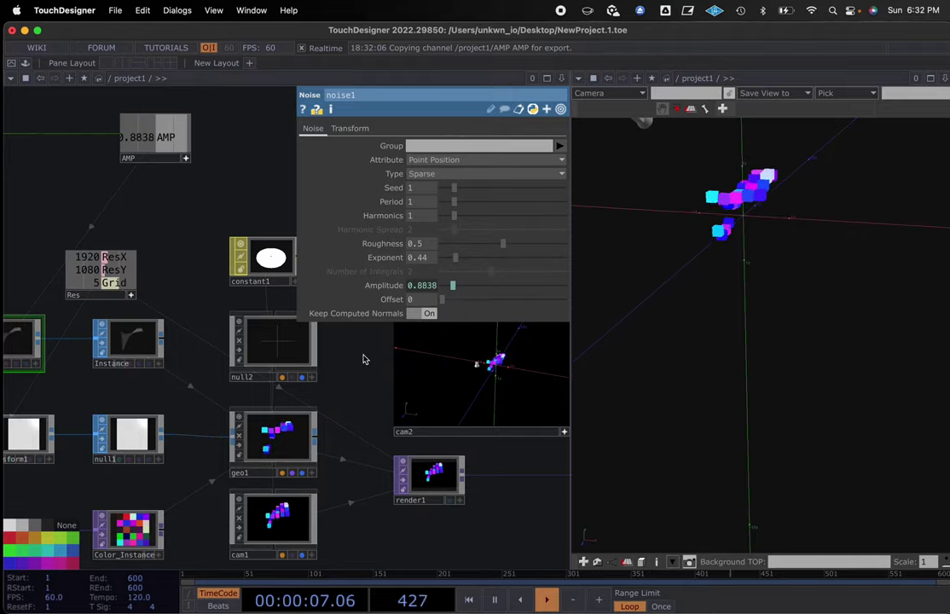
{"action": "scroll", "coordinate": [363, 358], "scroll_direction": "down", "scroll_amount": 2}
{"action": "scroll", "coordinate": [363, 357], "scroll_direction": "down", "scroll_amount": 2}
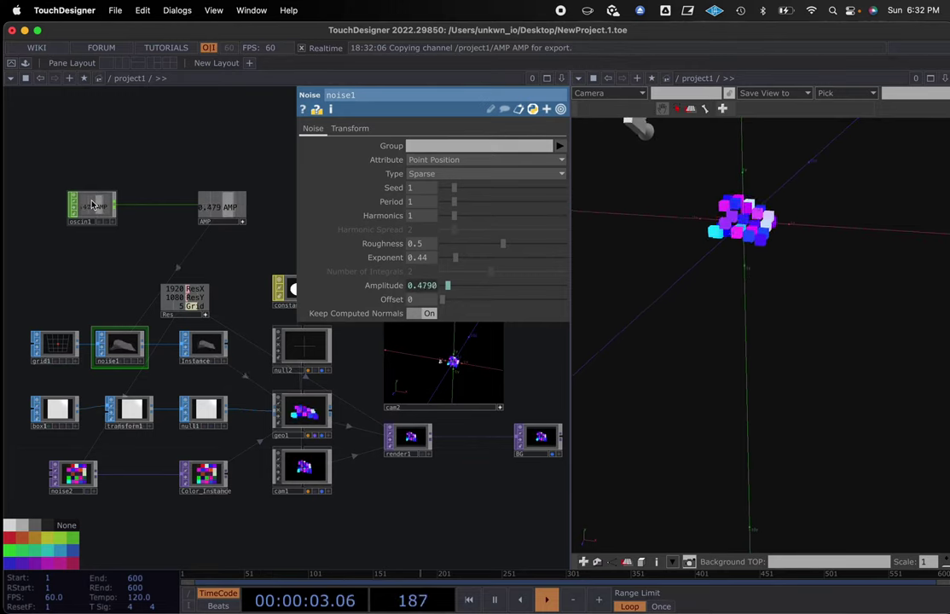
{"action": "left_click", "coordinate": [242, 222]}
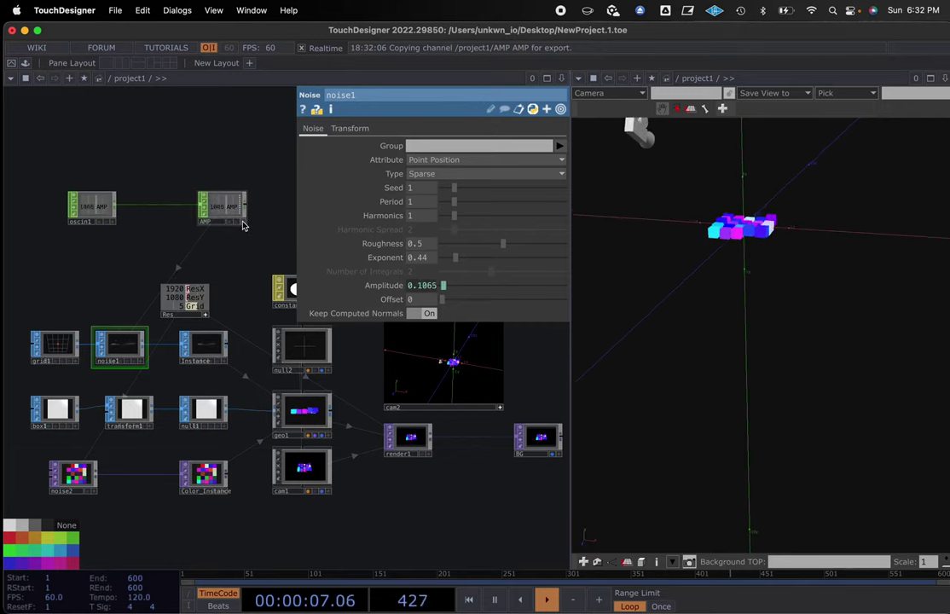
Step: Set the Seed of noise2, the color noise, to 934
{"action": "left_click", "coordinate": [74, 479]}
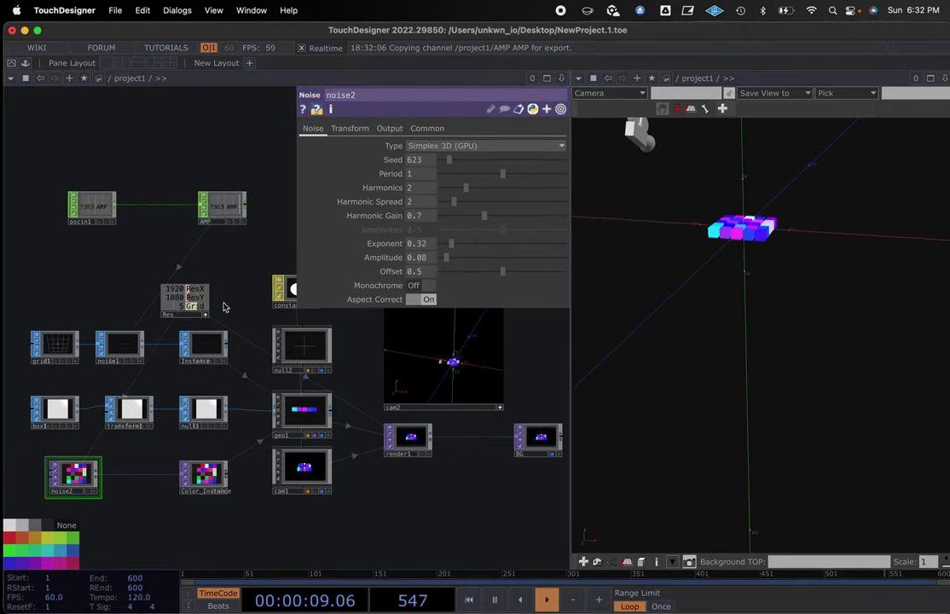
{"action": "left_click_drag", "start_coordinate": [449, 161], "coordinate": [418, 161]}
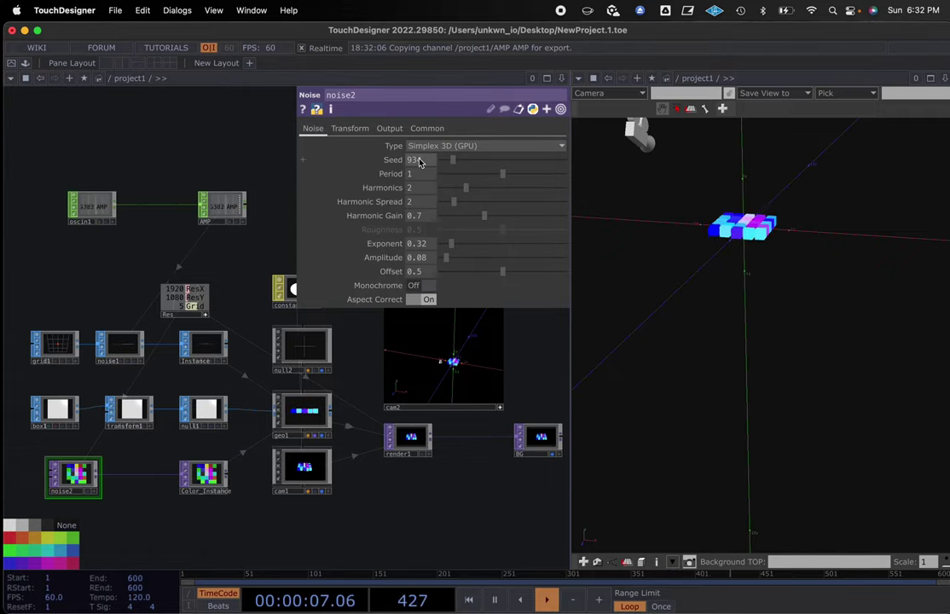
Step: Switch to Live and set OSC Send's second OSC address to /Color
{"action": "key", "text": "super+Tab"}
{"action": "key", "text": "super+Tab"}
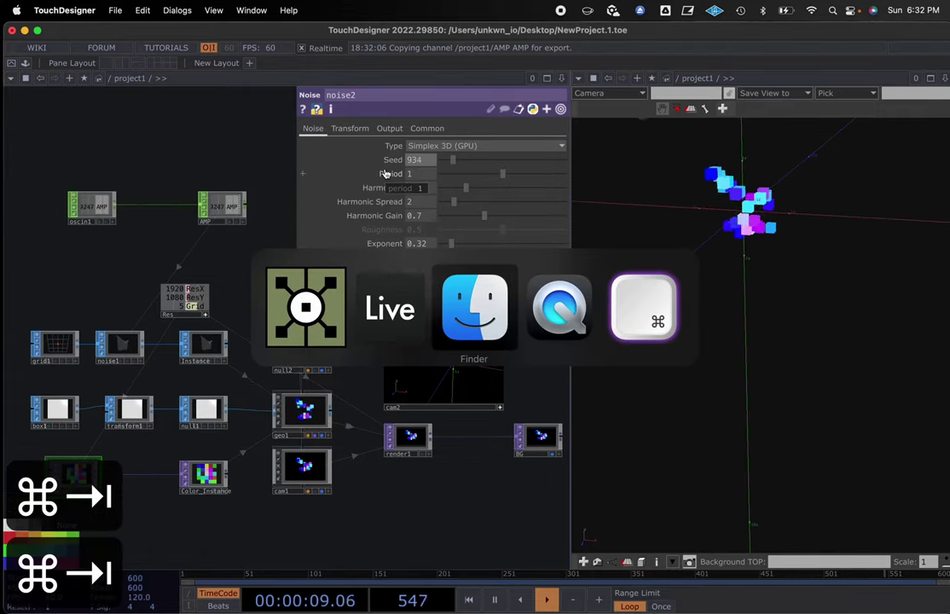
{"action": "key", "text": "super+Tab"}
{"action": "key", "text": "super+Tab"}
{"action": "key", "text": "super+Tab"}
{"action": "key", "text": "super+Tab"}
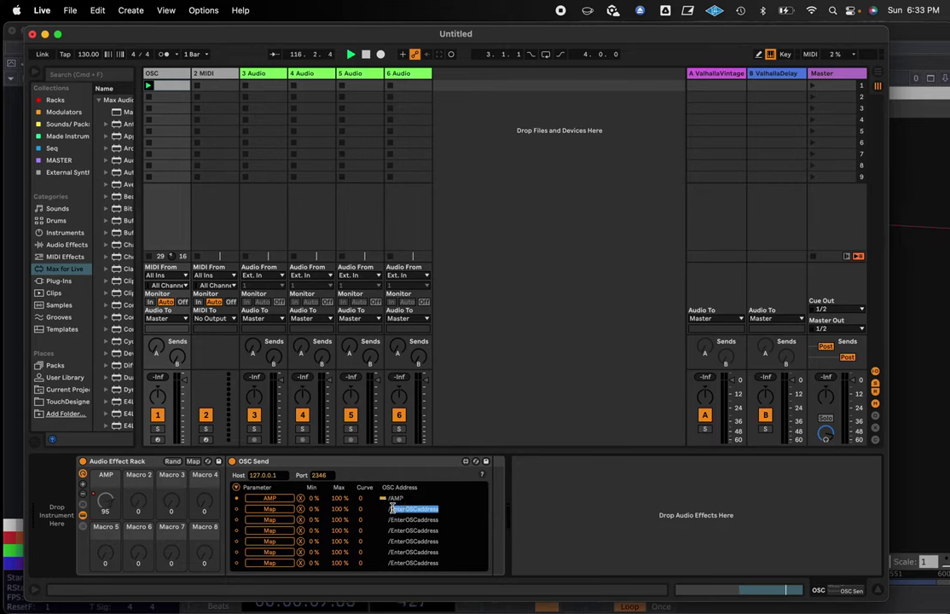
{"action": "type", "text": "V"}
{"action": "key", "text": "BackSpace"}
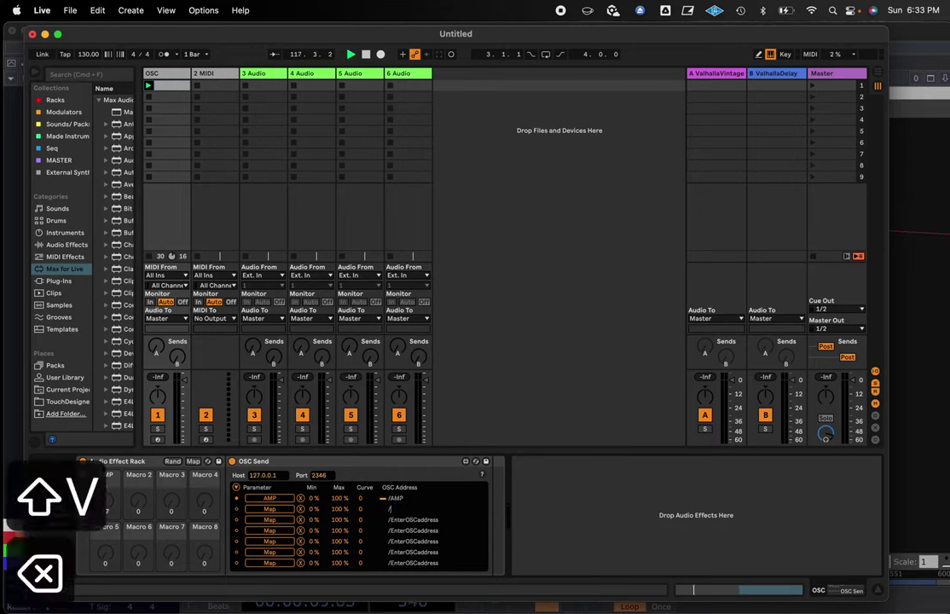
{"action": "type", "text": "Color"}
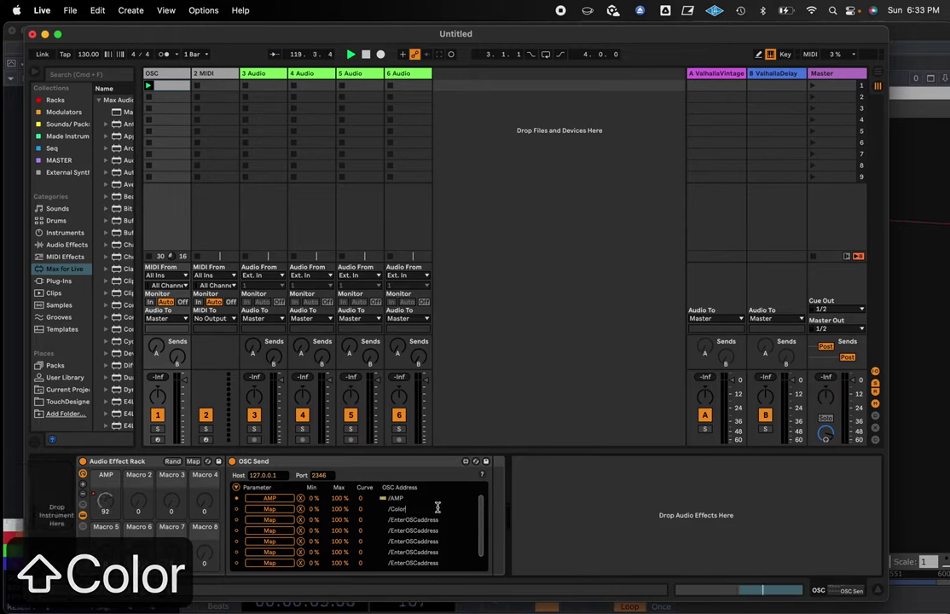
Step: Rename Macro 2 of the Audio Effect Rack as Color and give the AMP macro a blue color
{"action": "right_click", "coordinate": [141, 479]}
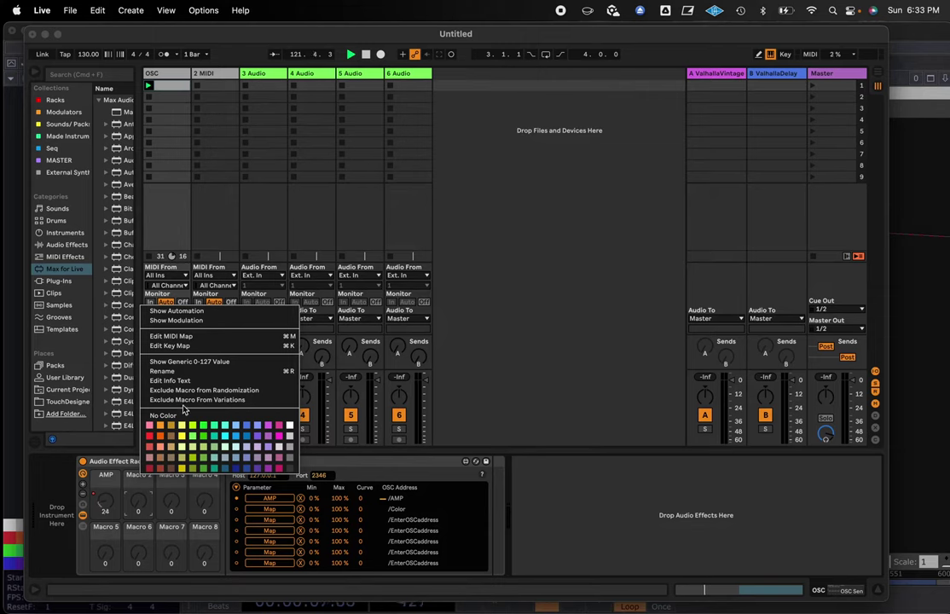
{"action": "left_click", "coordinate": [181, 371]}
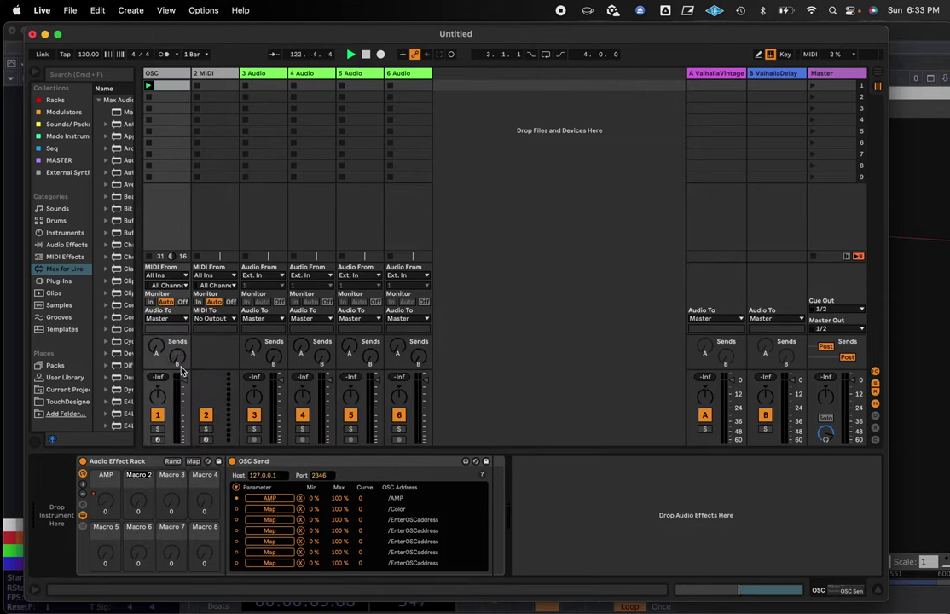
{"action": "type", "text": "Color"}
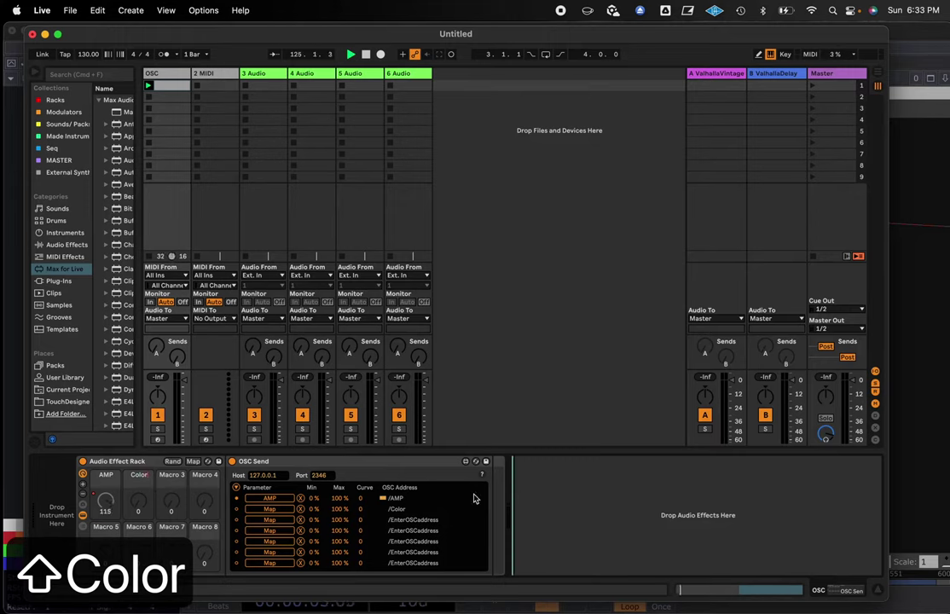
{"action": "right_click", "coordinate": [109, 480]}
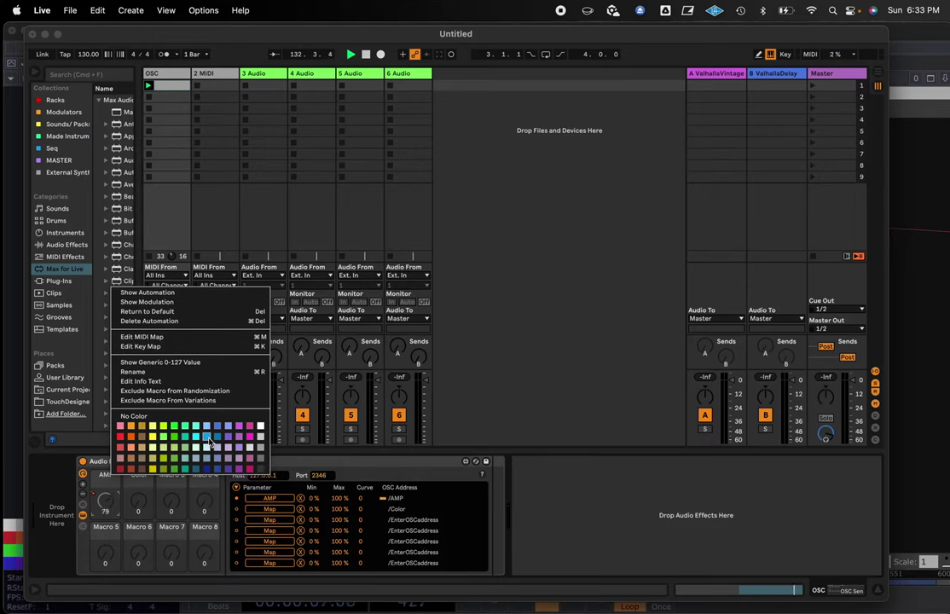
{"action": "left_click", "coordinate": [207, 439]}
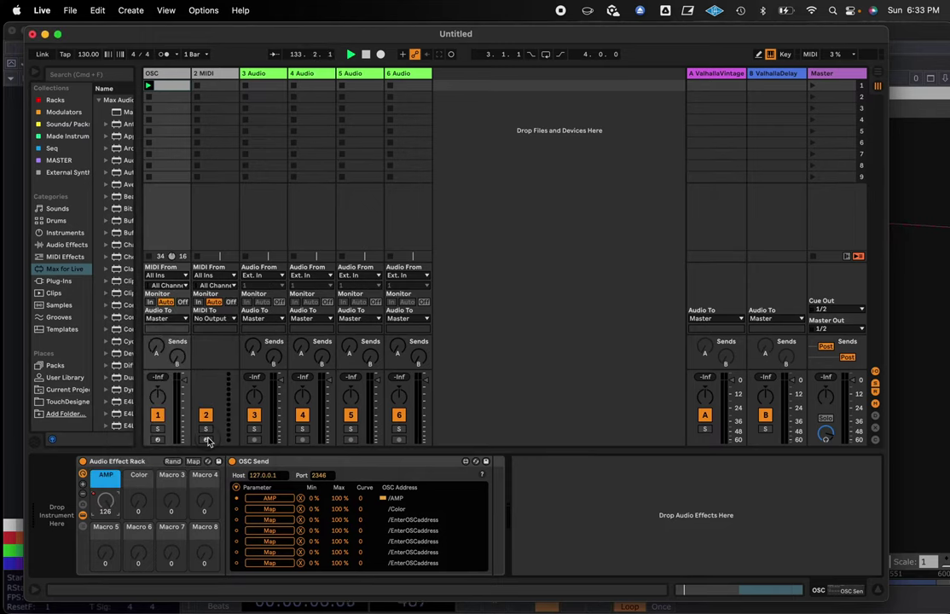
Step: Assign a purple colour to the Color macro in the Audio Effect Rack
{"action": "right_click", "coordinate": [143, 482]}
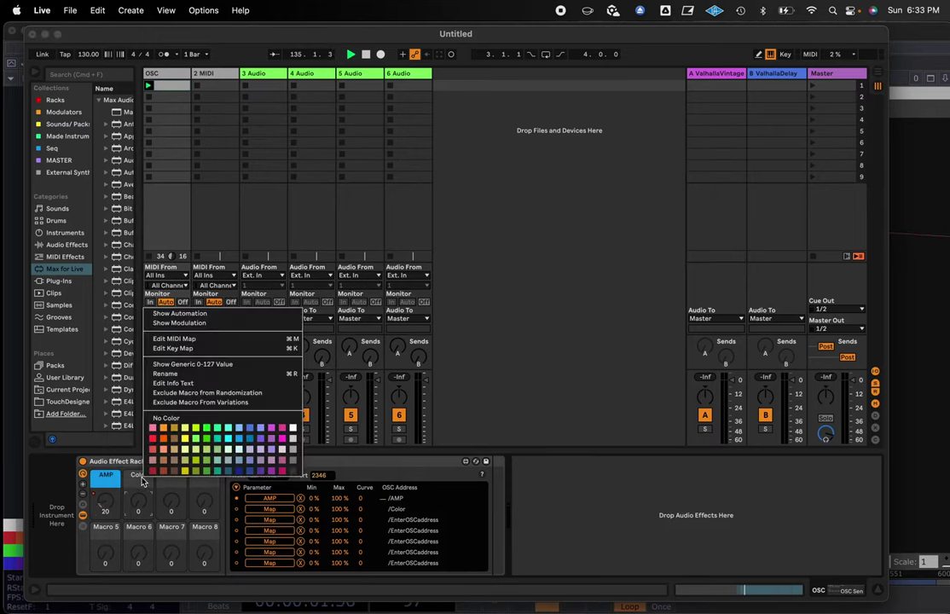
{"action": "left_click", "coordinate": [261, 470]}
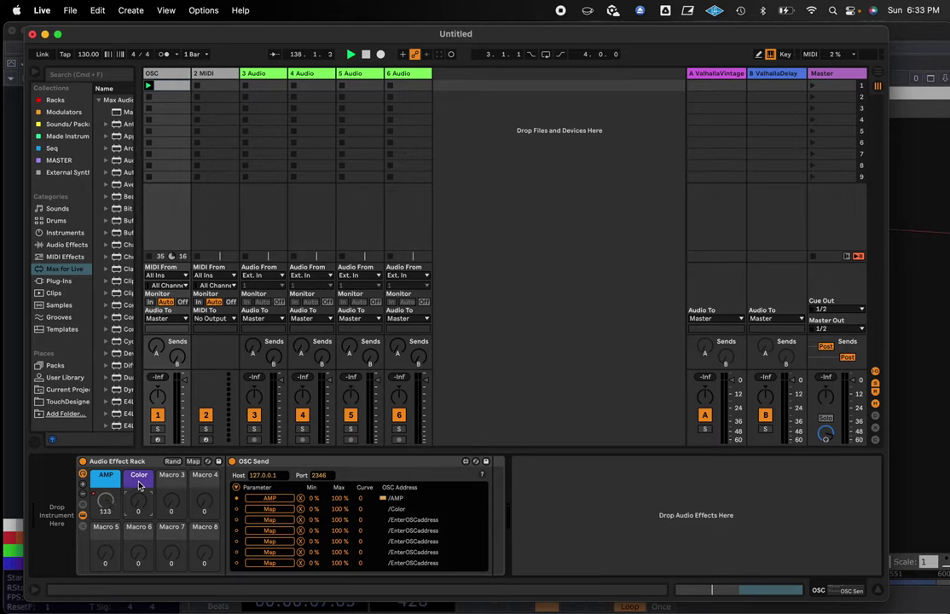
Step: Reduce the Audio Effect Rack to two visible macros, AMP and Color
{"action": "left_click", "coordinate": [82, 496]}
{"action": "left_click", "coordinate": [82, 496]}
{"action": "left_click", "coordinate": [83, 496]}
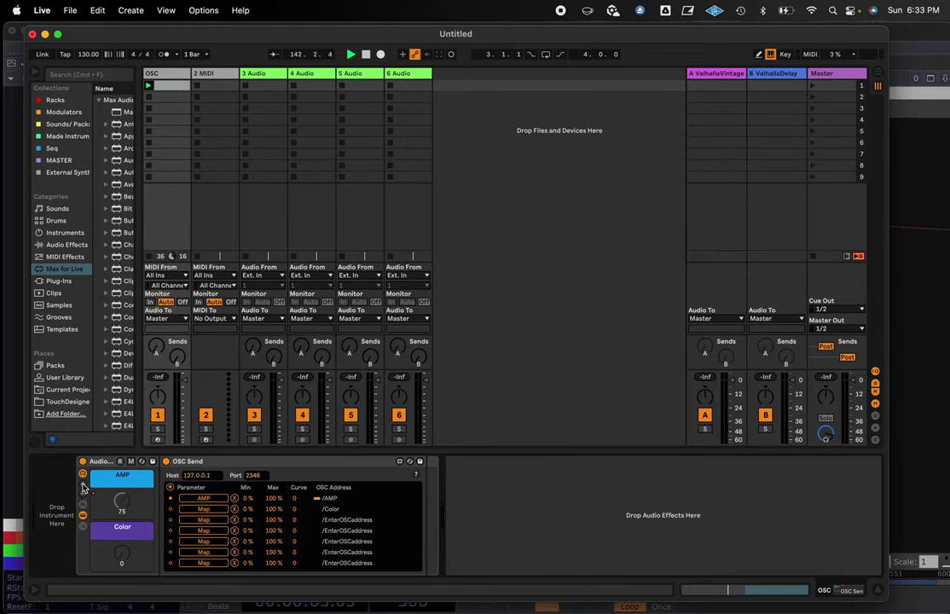
Step: Increase the number of visible macros in the Audio Effect Rack to 16
{"action": "left_click", "coordinate": [82, 487]}
{"action": "left_click", "coordinate": [83, 487]}
{"action": "left_click", "coordinate": [82, 487]}
{"action": "left_click", "coordinate": [82, 487]}
{"action": "left_click", "coordinate": [83, 487]}
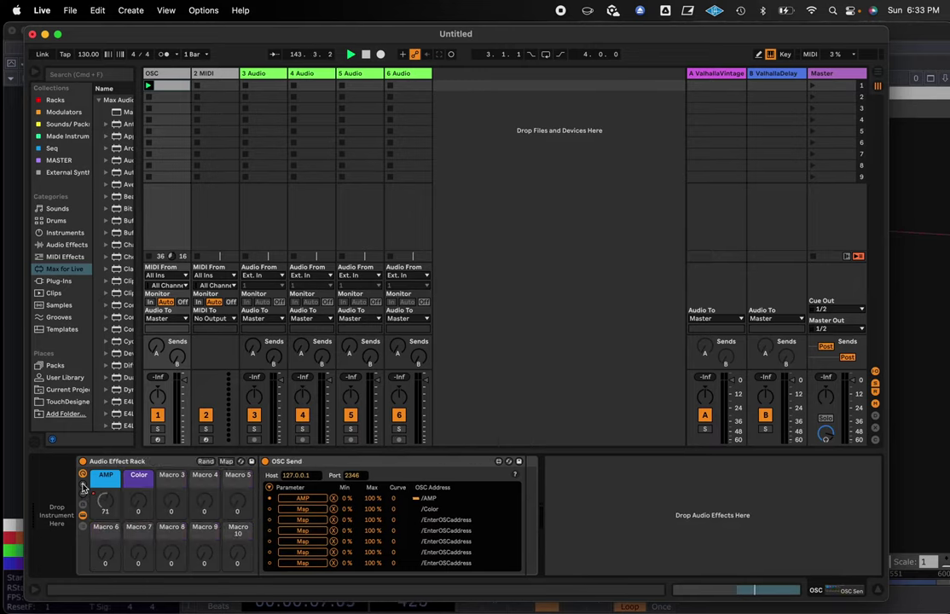
{"action": "left_click", "coordinate": [83, 487]}
{"action": "left_click", "coordinate": [83, 487]}
{"action": "left_click", "coordinate": [83, 487]}
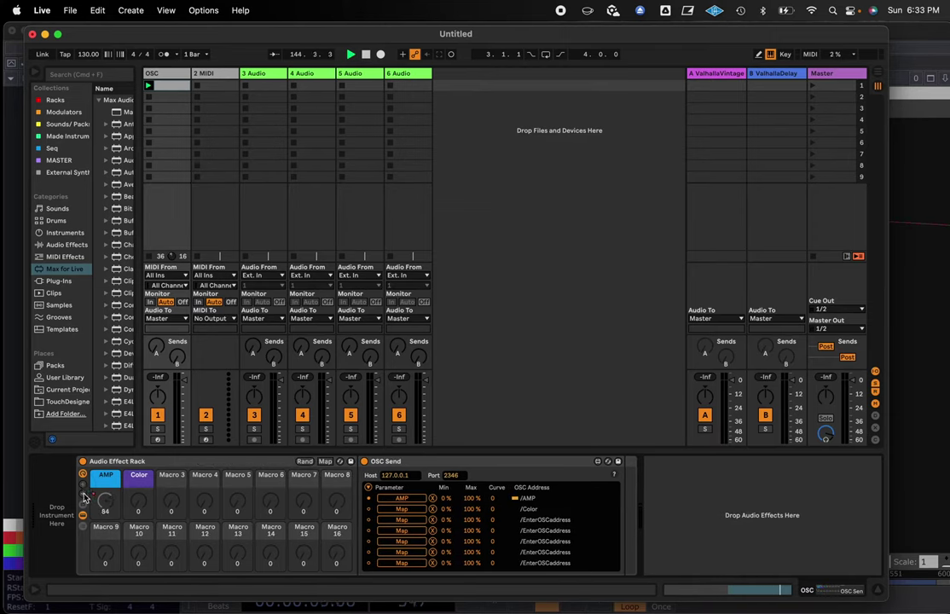
Step: Reduce the Audio Effect Rack to four visible macros
{"action": "left_click", "coordinate": [84, 497]}
{"action": "left_click", "coordinate": [83, 497]}
{"action": "left_click", "coordinate": [83, 497]}
{"action": "left_click", "coordinate": [84, 497]}
{"action": "left_click", "coordinate": [84, 497]}
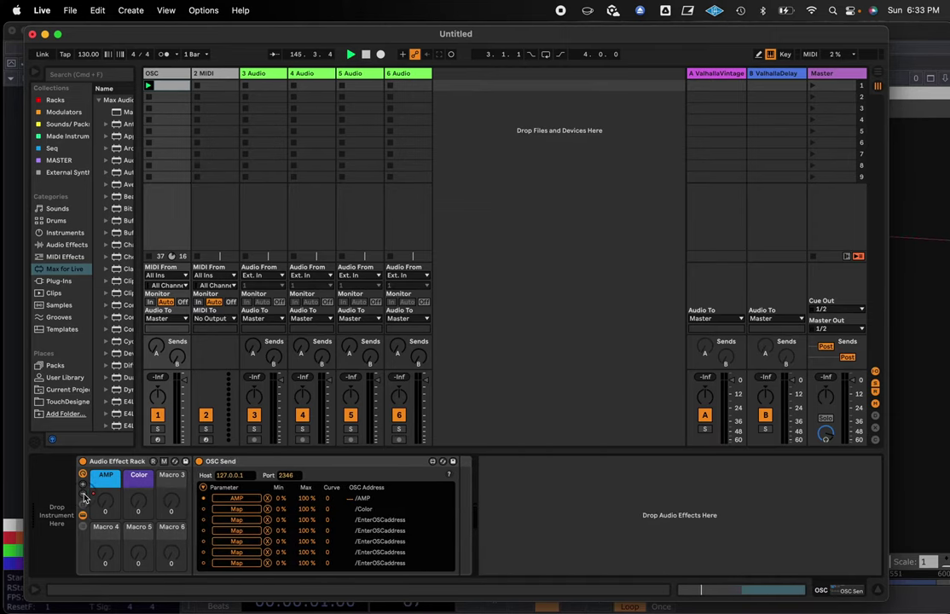
{"action": "left_click", "coordinate": [84, 497]}
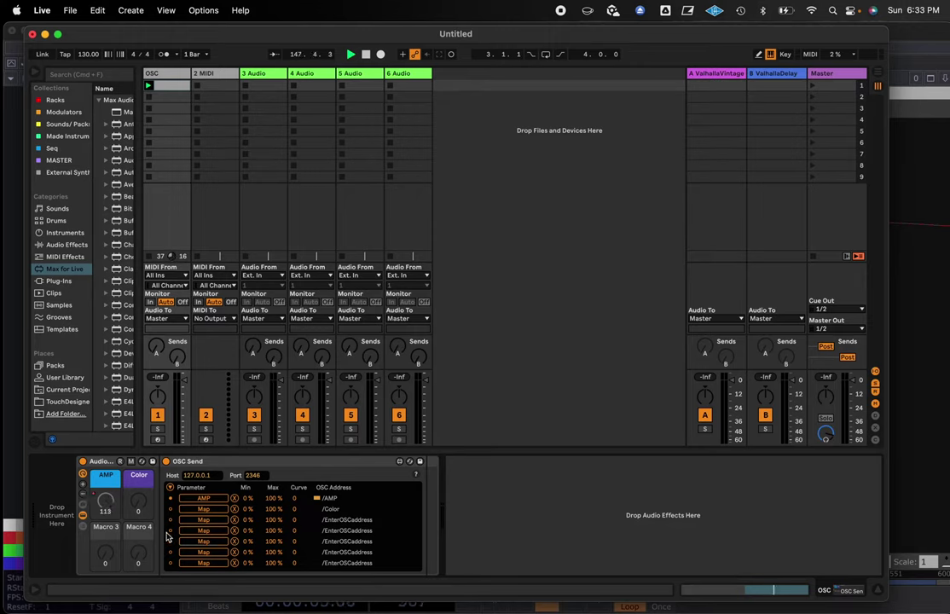
Step: Open the OSC track's clip, enlarge its editor and display the Color envelope of the Audio Effect Rack
{"action": "left_click", "coordinate": [176, 87]}
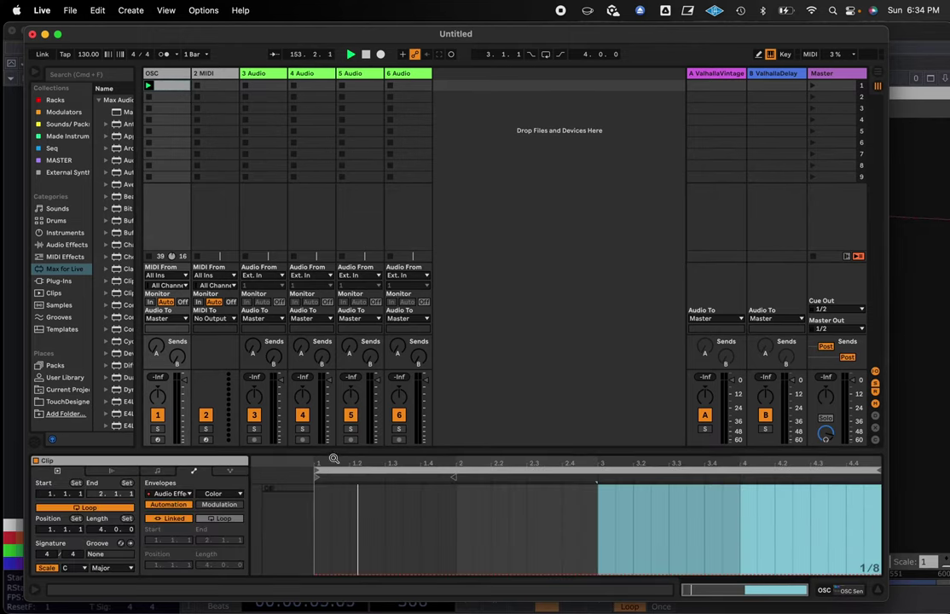
{"action": "left_click_drag", "start_coordinate": [333, 448], "coordinate": [329, 310]}
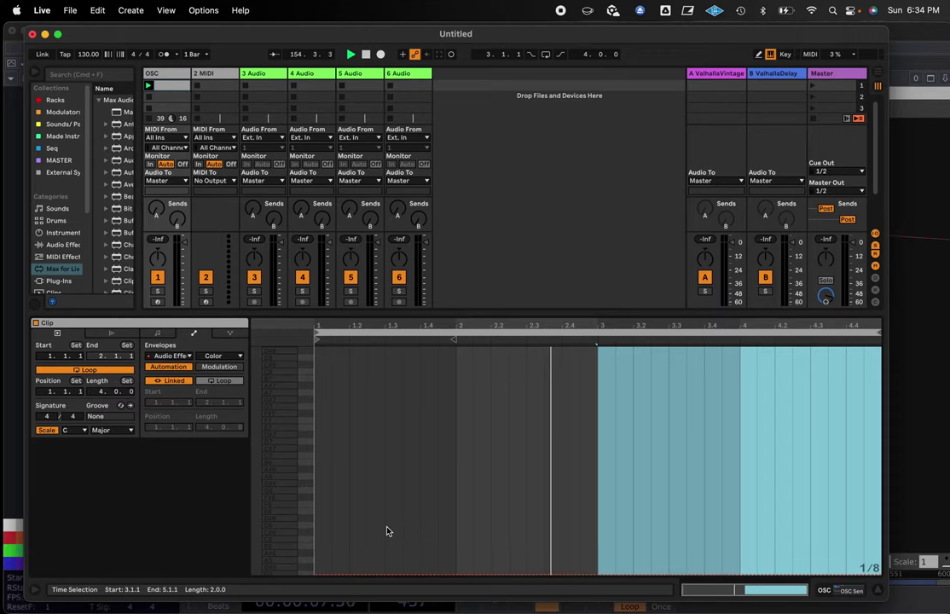
{"action": "left_click", "coordinate": [226, 357]}
{"action": "left_click", "coordinate": [226, 375]}
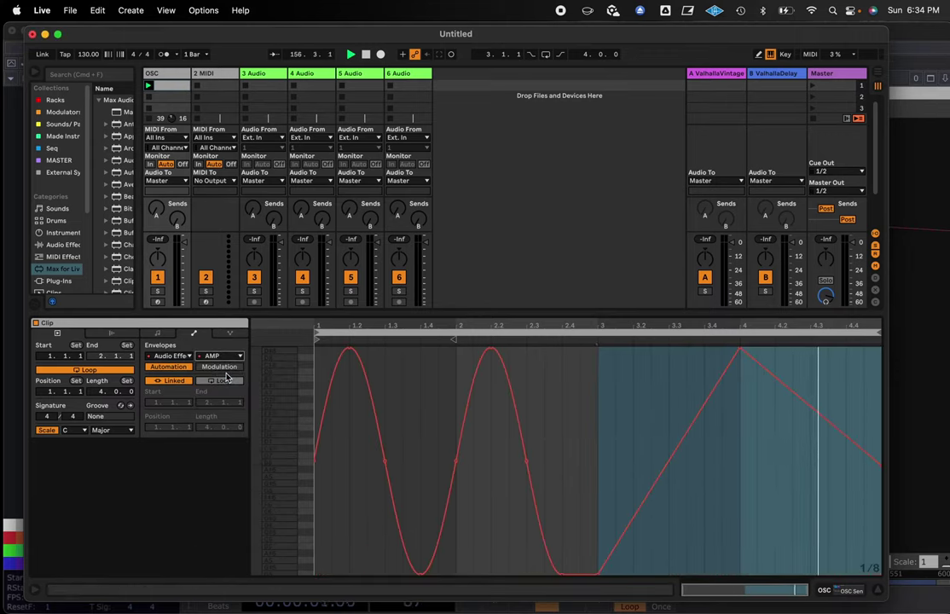
{"action": "left_click", "coordinate": [226, 357]}
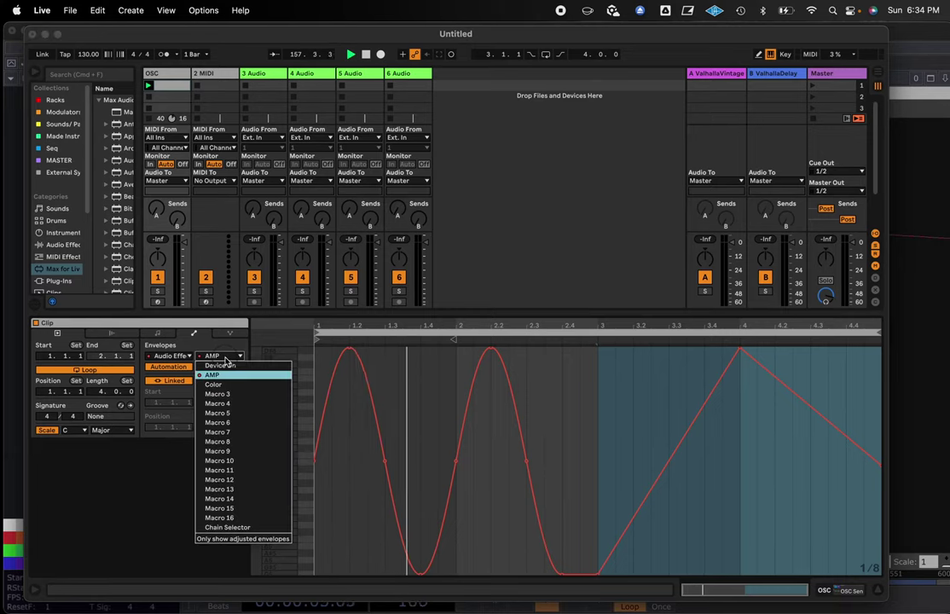
{"action": "left_click", "coordinate": [271, 384]}
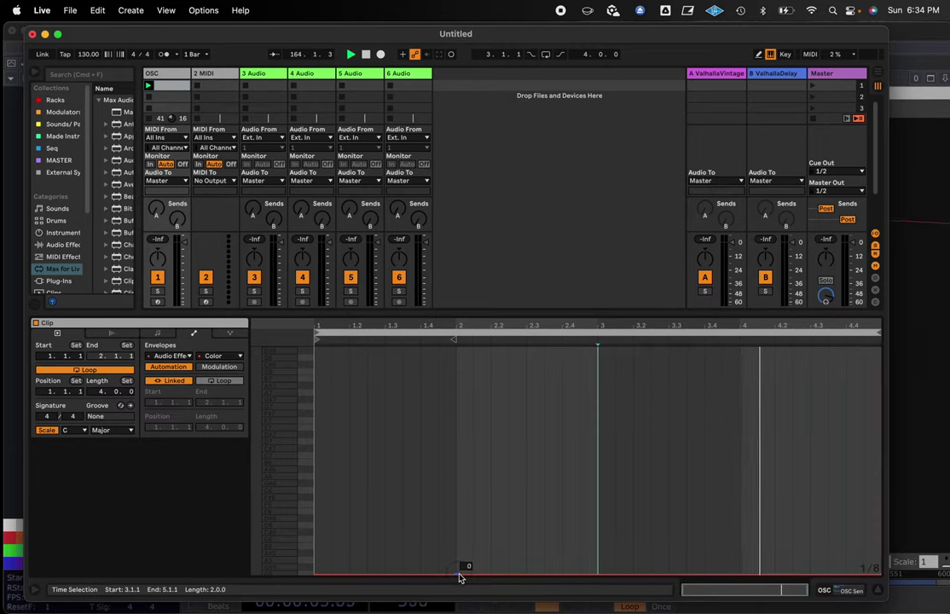
Step: Shape the Color envelope as a triangle rising from 0 at bar 1 to 37 at bar 2 and falling to 0 at bar 3
{"action": "left_click_drag", "start_coordinate": [459, 576], "coordinate": [456, 511]}
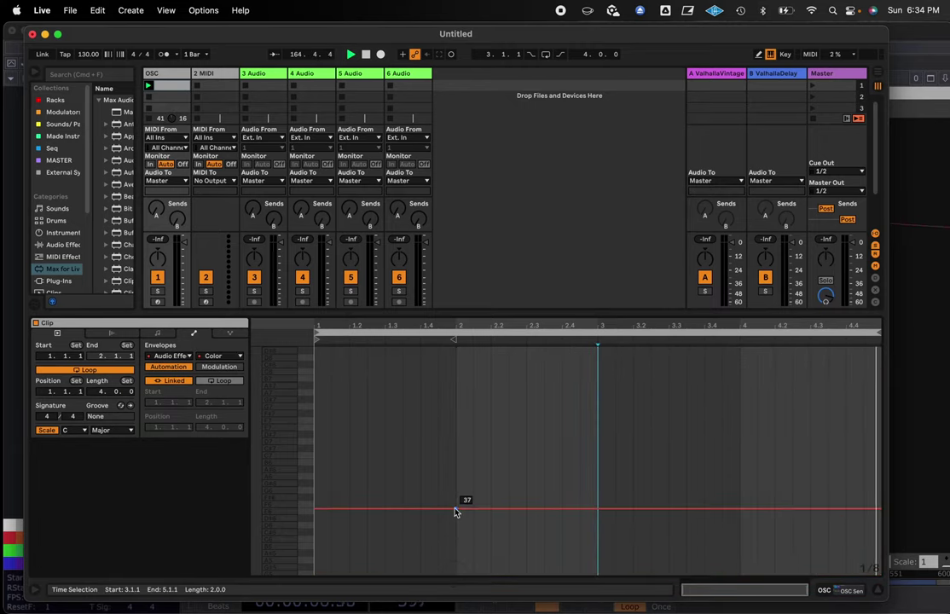
{"action": "left_click", "coordinate": [347, 510]}
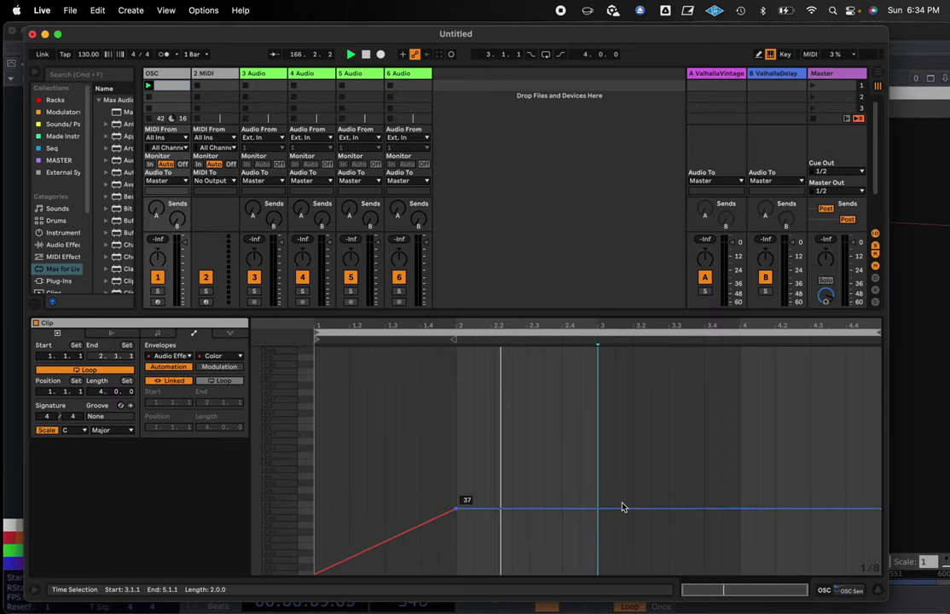
{"action": "left_click_drag", "start_coordinate": [598, 509], "coordinate": [590, 566]}
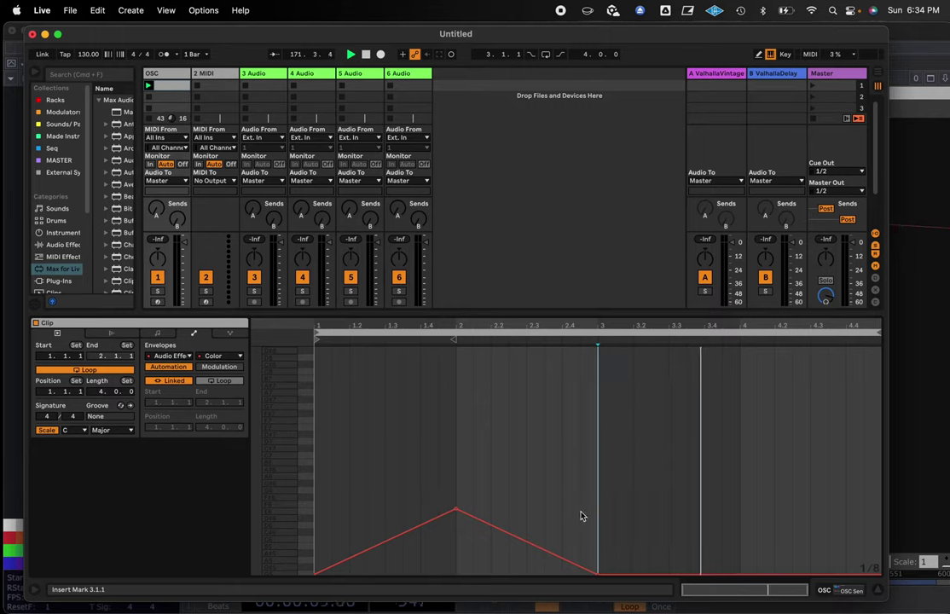
Step: Select 3.1.1 to 4.1.1 in the Color envelope and insert a square shape there
{"action": "left_click", "coordinate": [632, 532]}
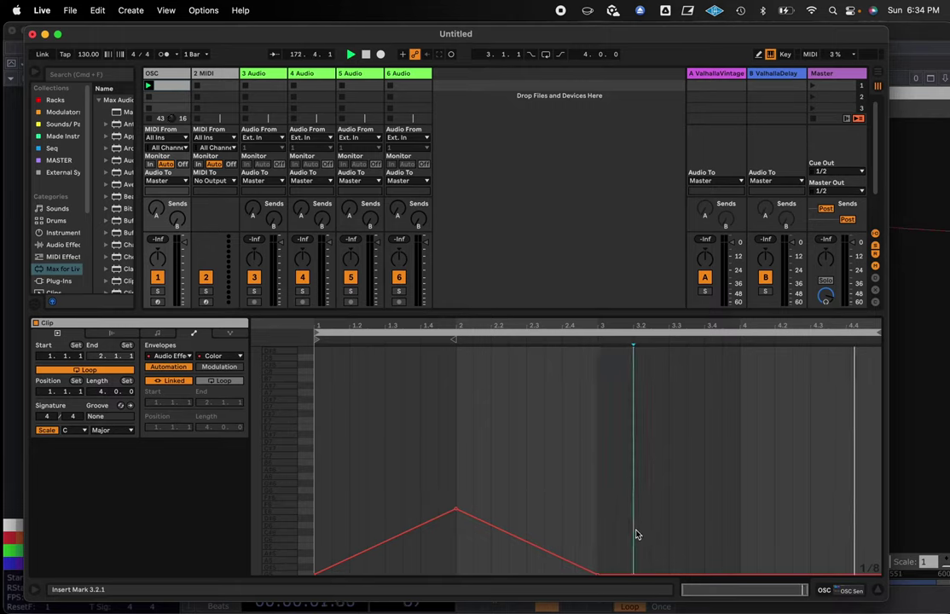
{"action": "left_click_drag", "start_coordinate": [635, 534], "coordinate": [606, 532]}
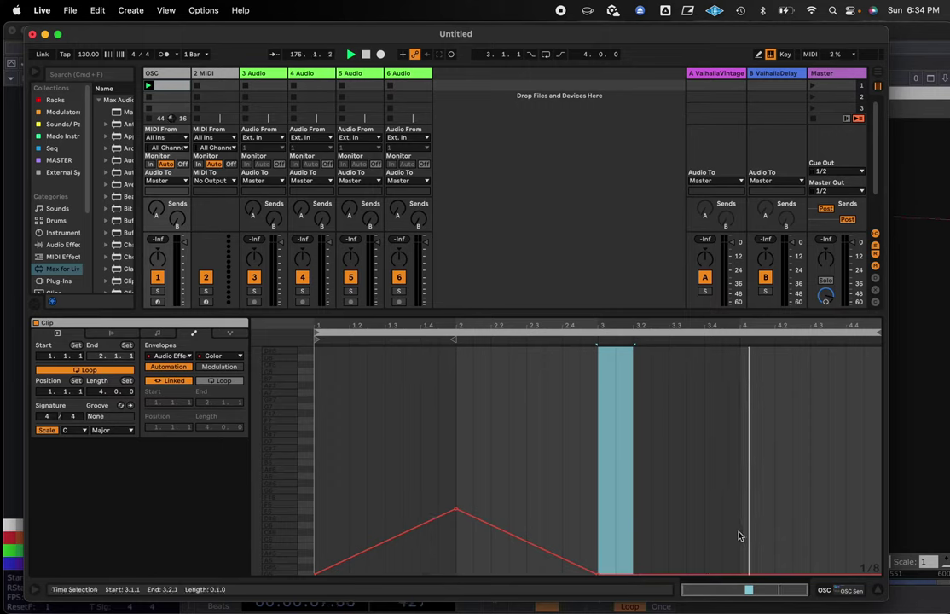
{"action": "left_click_drag", "start_coordinate": [740, 535], "coordinate": [602, 520]}
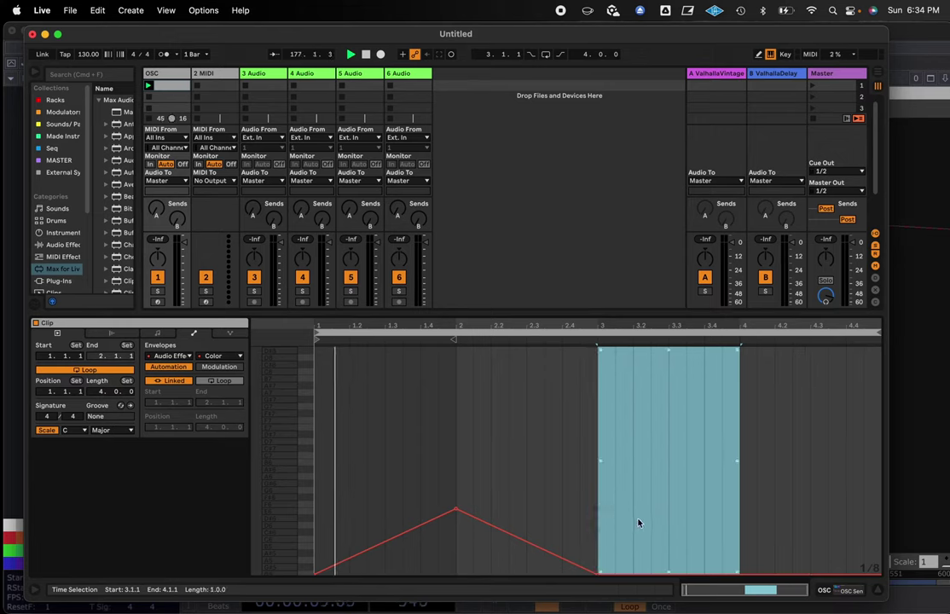
{"action": "right_click", "coordinate": [638, 523]}
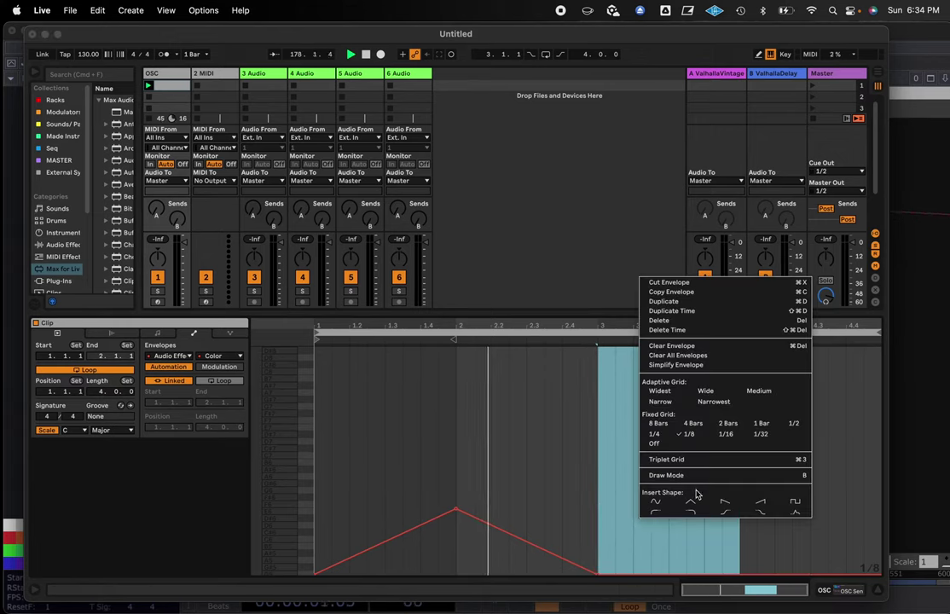
{"action": "left_click", "coordinate": [795, 503]}
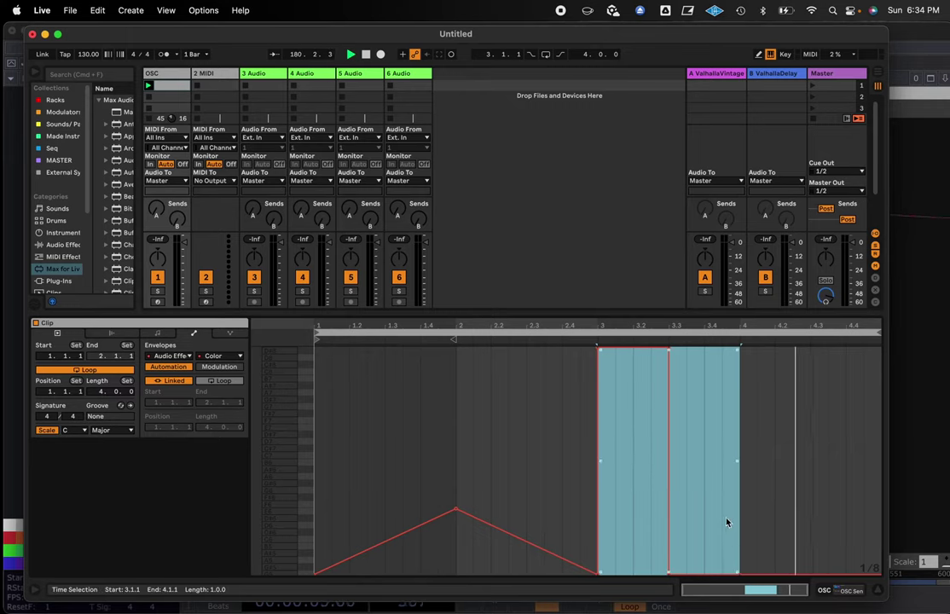
Step: Lower both upper breakpoints of the square pulse in bar 3 to about 91
{"action": "left_click", "coordinate": [757, 481]}
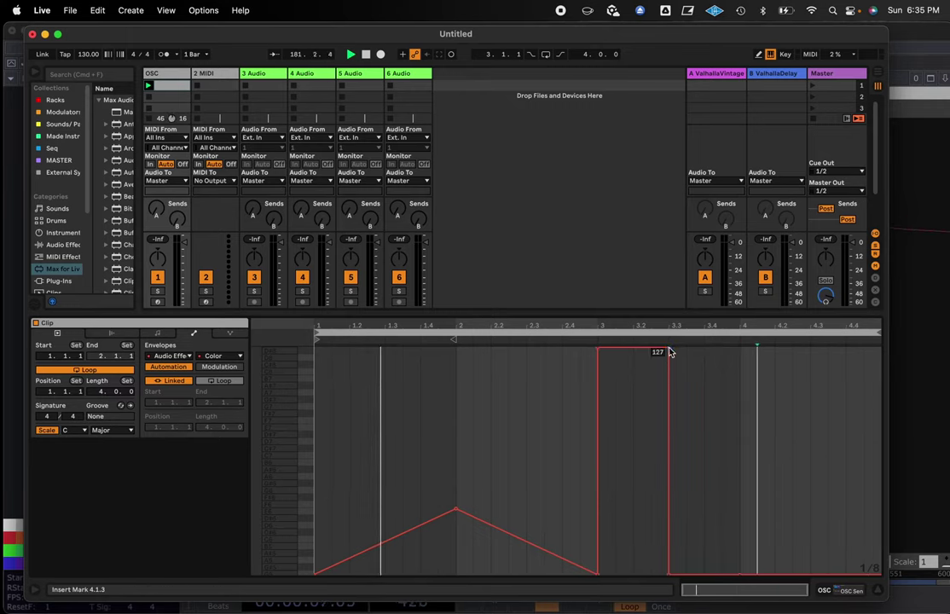
{"action": "left_click_drag", "start_coordinate": [670, 352], "coordinate": [670, 413]}
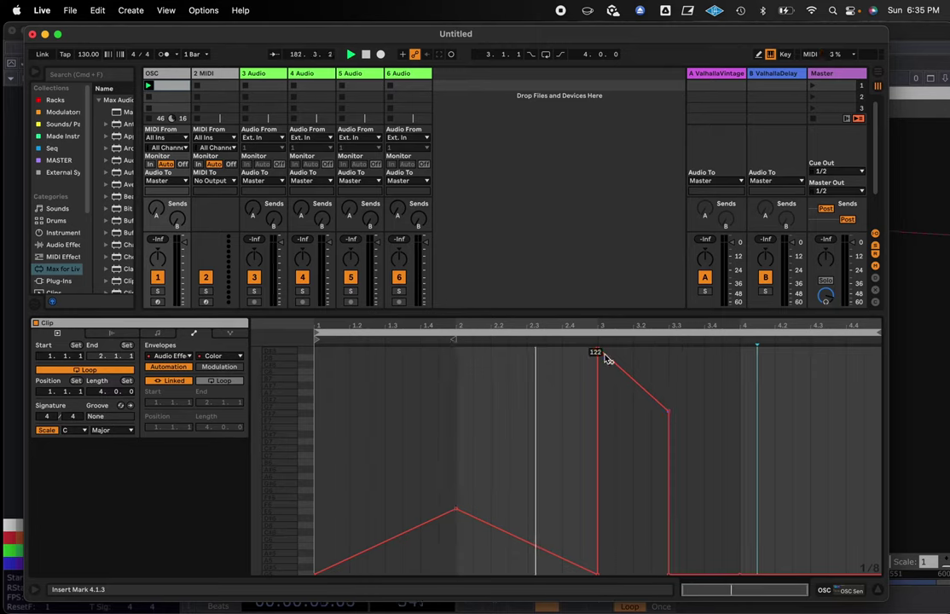
{"action": "left_click_drag", "start_coordinate": [599, 353], "coordinate": [598, 412]}
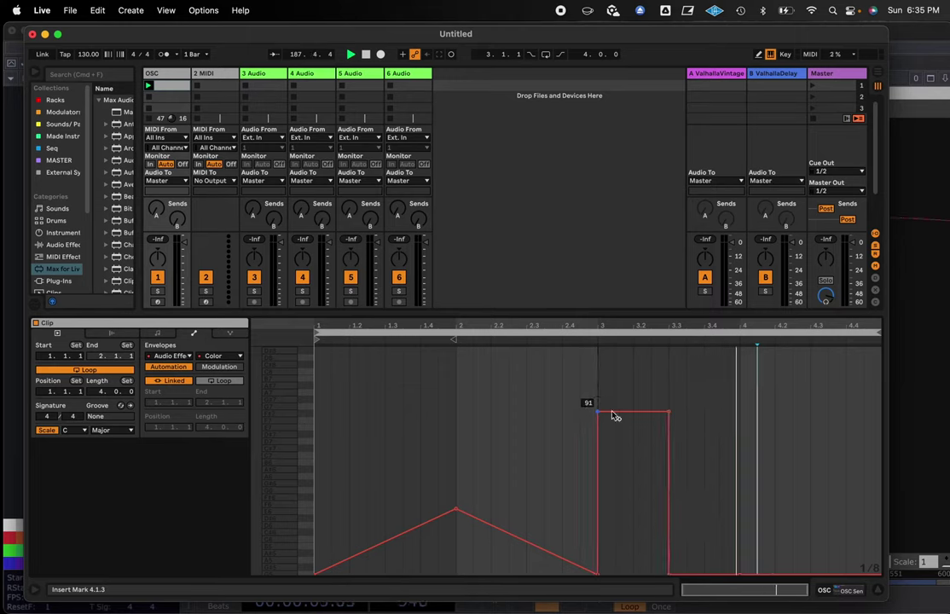
Step: Add a square pulse of about 57 from bar 4 to 4.3 and a shorter pulse of about 37 starting at 4.4
{"action": "left_click", "coordinate": [740, 529]}
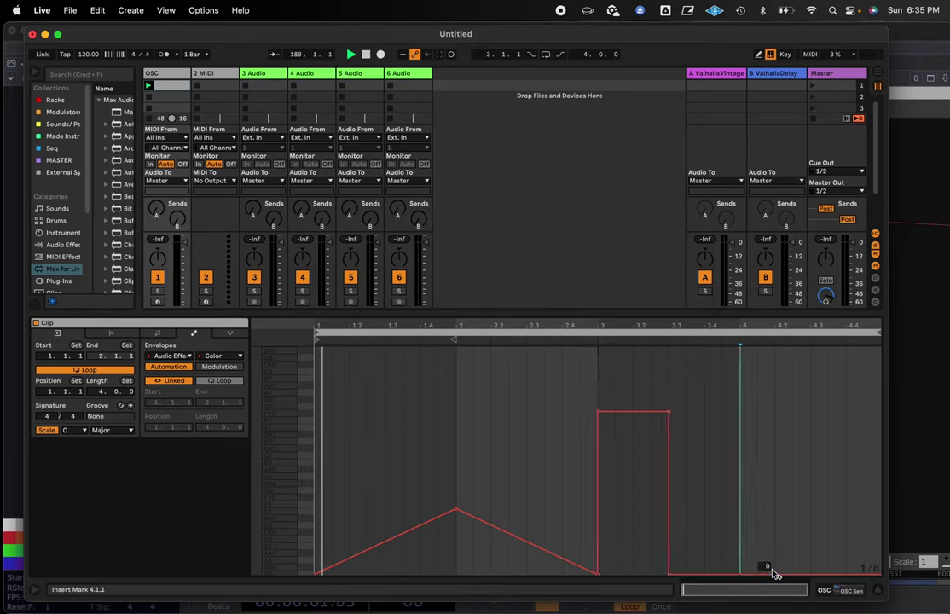
{"action": "left_click_drag", "start_coordinate": [778, 576], "coordinate": [742, 474]}
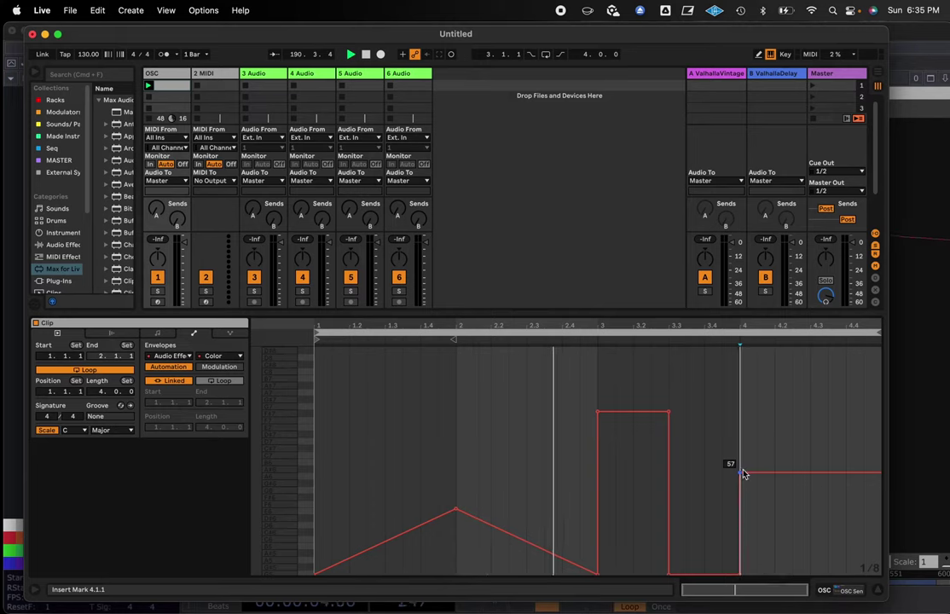
{"action": "left_click", "coordinate": [809, 473]}
{"action": "left_click_drag", "start_coordinate": [811, 476], "coordinate": [809, 580]}
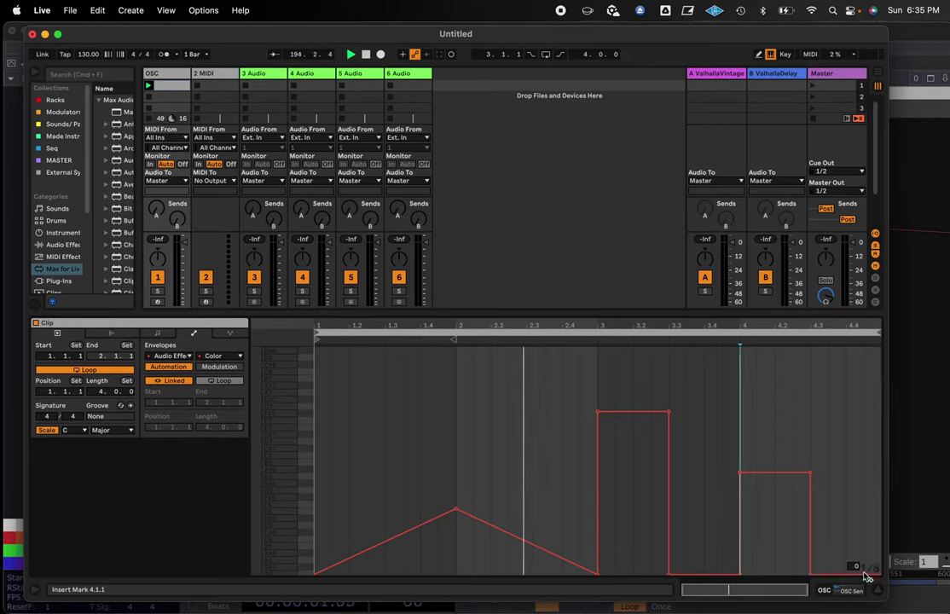
{"action": "left_click_drag", "start_coordinate": [866, 567], "coordinate": [847, 509]}
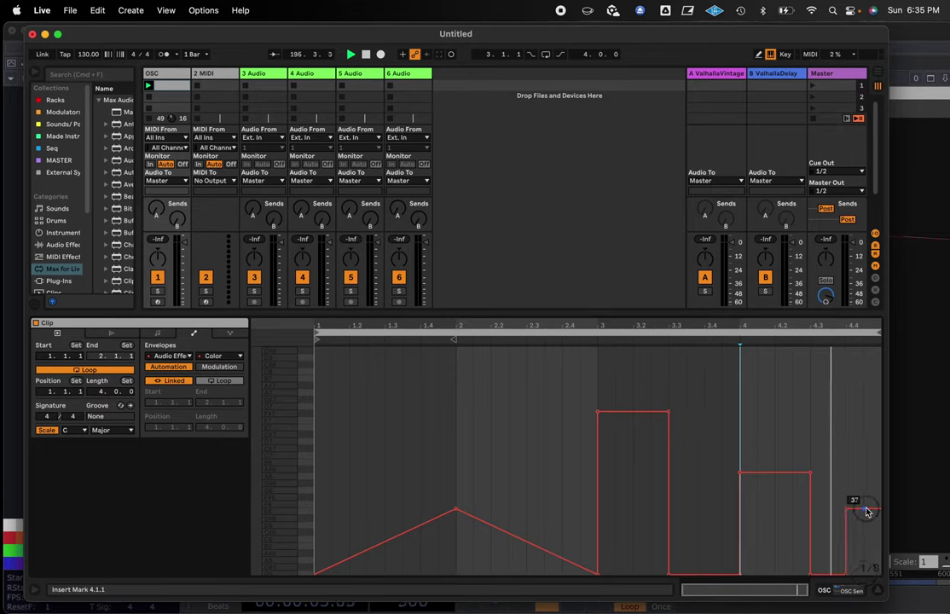
{"action": "left_click", "coordinate": [870, 510]}
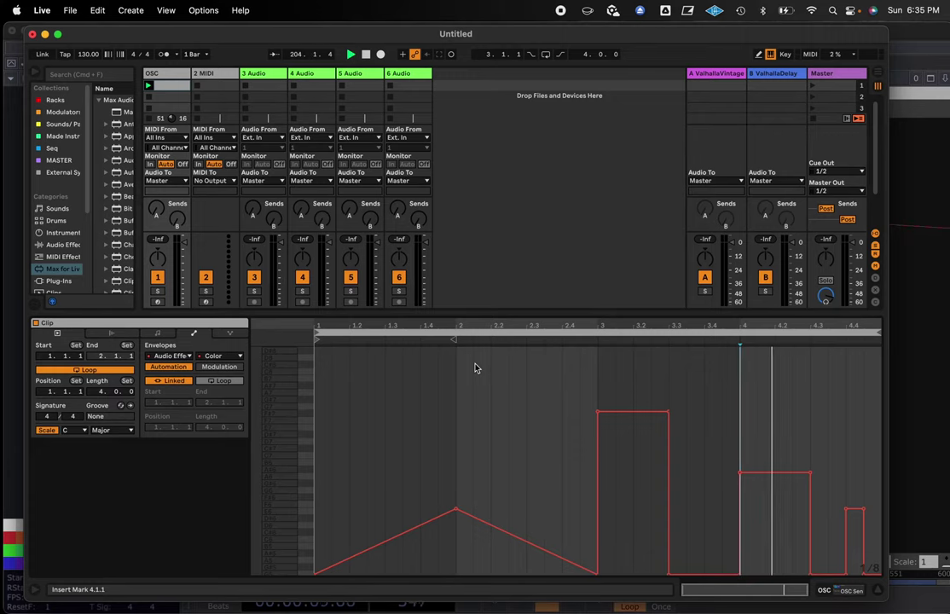
Step: Switch to TouchDesigner and display the parameters of the oscin1 operator
{"action": "key", "text": "super+Tab"}
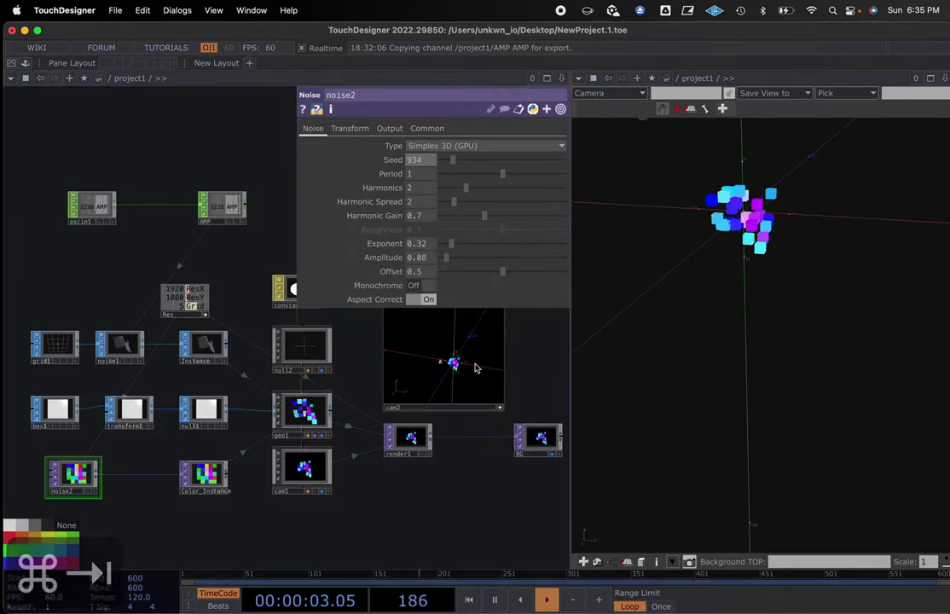
{"action": "scroll", "coordinate": [171, 260], "scroll_direction": "left", "scroll_amount": 5}
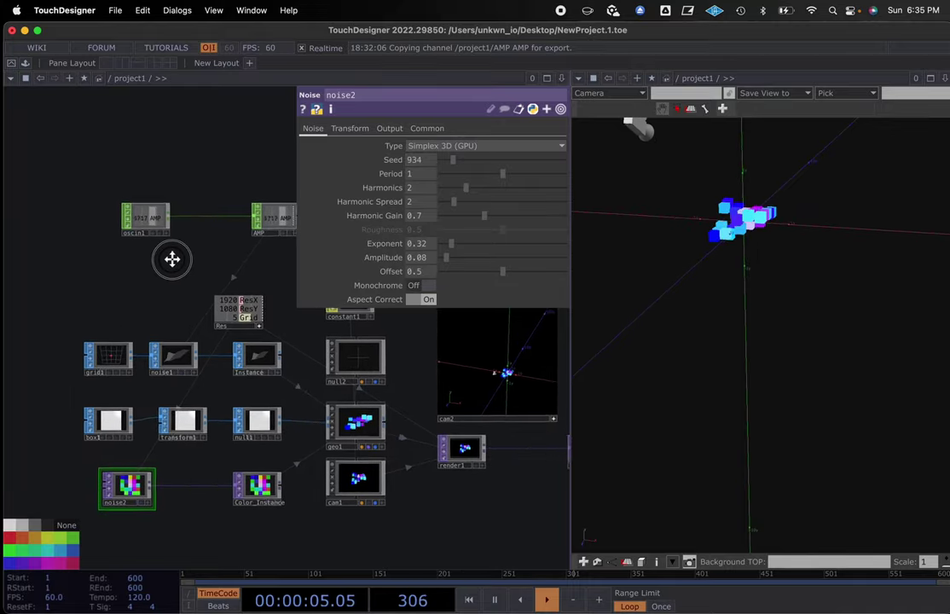
{"action": "scroll", "coordinate": [178, 274], "scroll_direction": "up", "scroll_amount": 2}
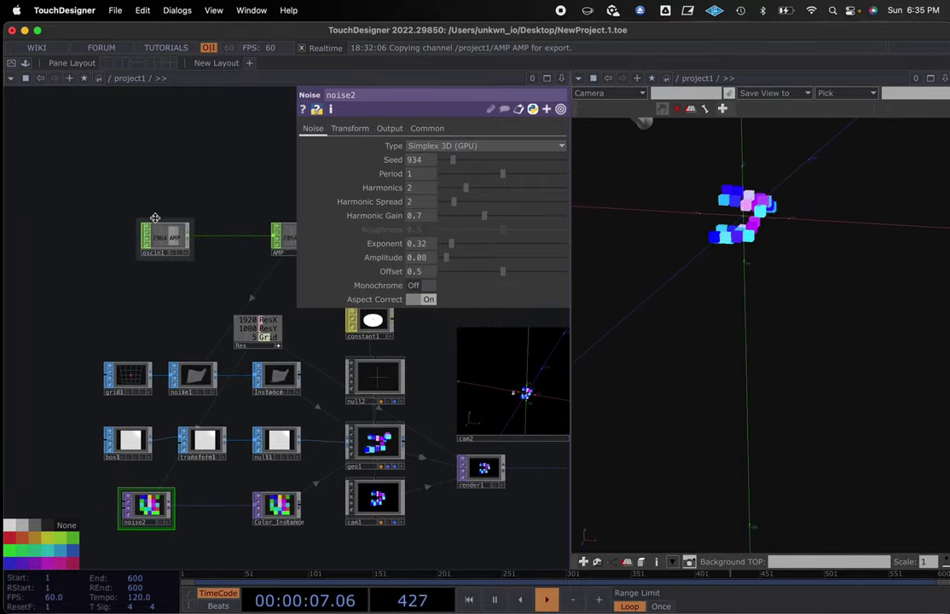
{"action": "scroll", "coordinate": [171, 242], "scroll_direction": "up", "scroll_amount": 5}
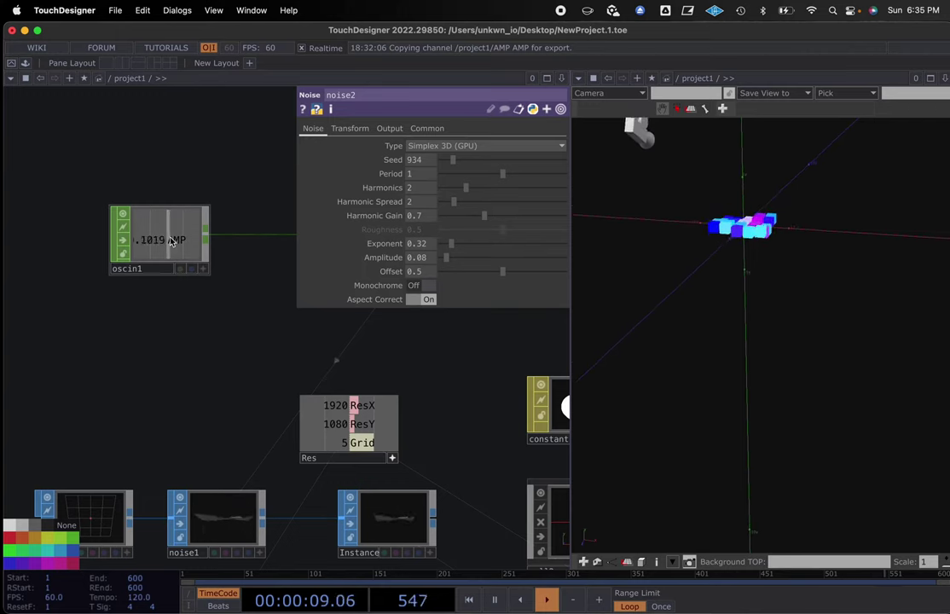
{"action": "left_click", "coordinate": [170, 241]}
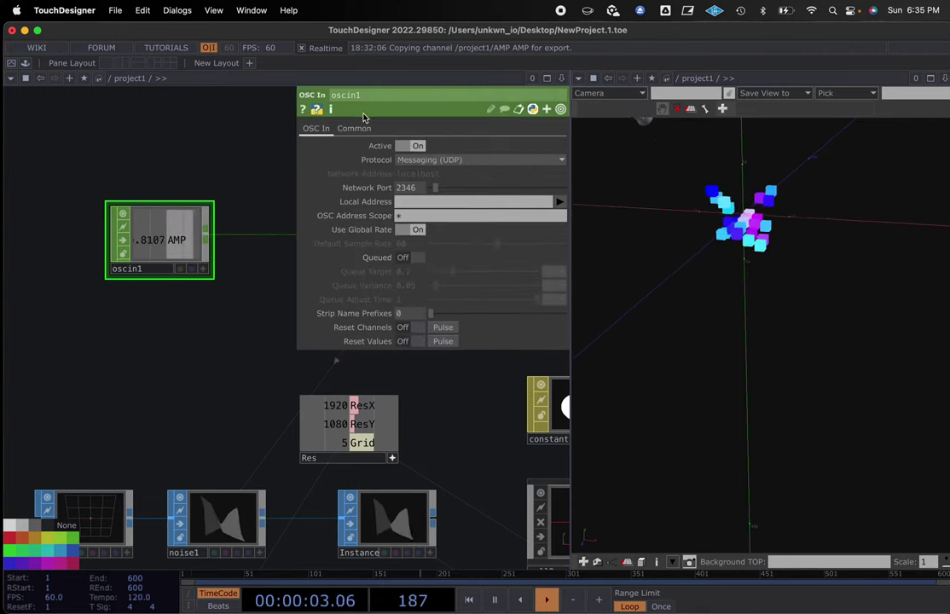
Step: Switch to Ableton Live and review the OSC clip's Color envelope and the mappings of the OSC Send device
{"action": "left_click_drag", "start_coordinate": [304, 29], "coordinate": [372, 316]}
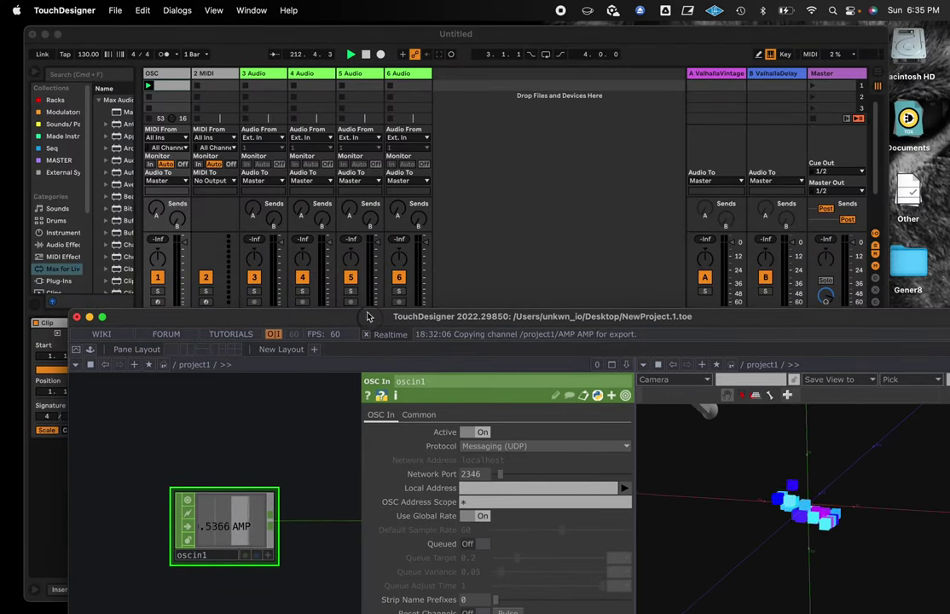
{"action": "left_click", "coordinate": [295, 44]}
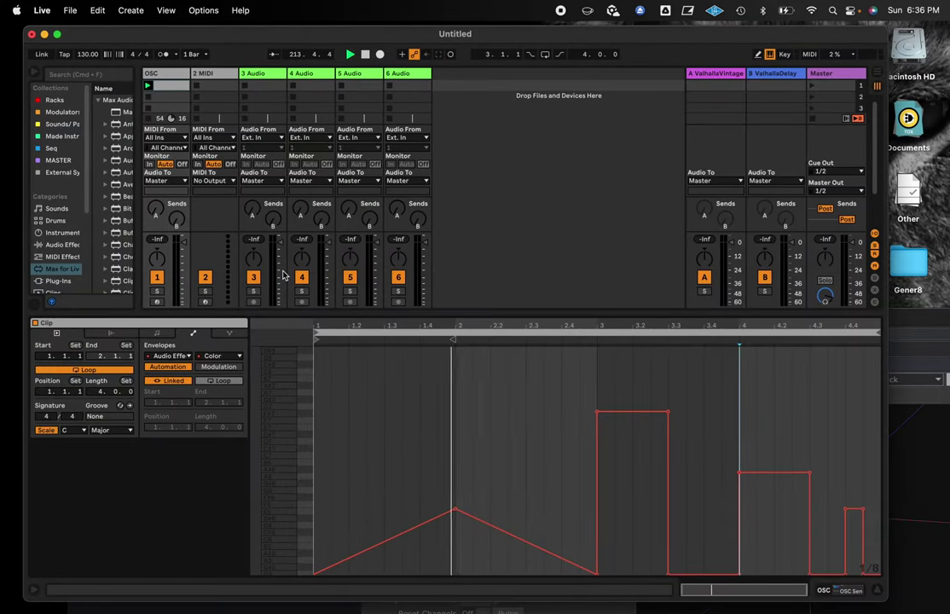
{"action": "left_click", "coordinate": [164, 81]}
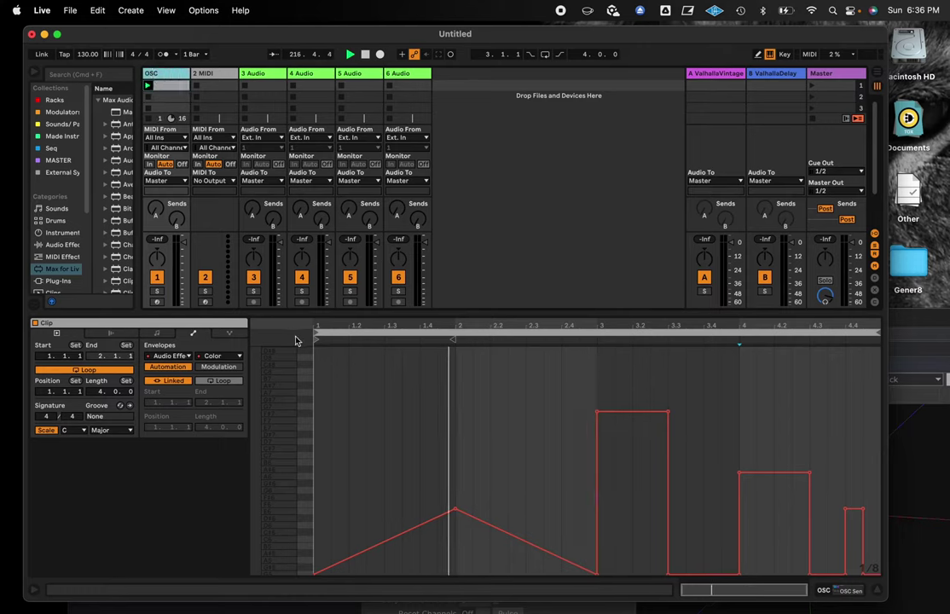
{"action": "left_click", "coordinate": [156, 333]}
{"action": "left_click", "coordinate": [192, 334]}
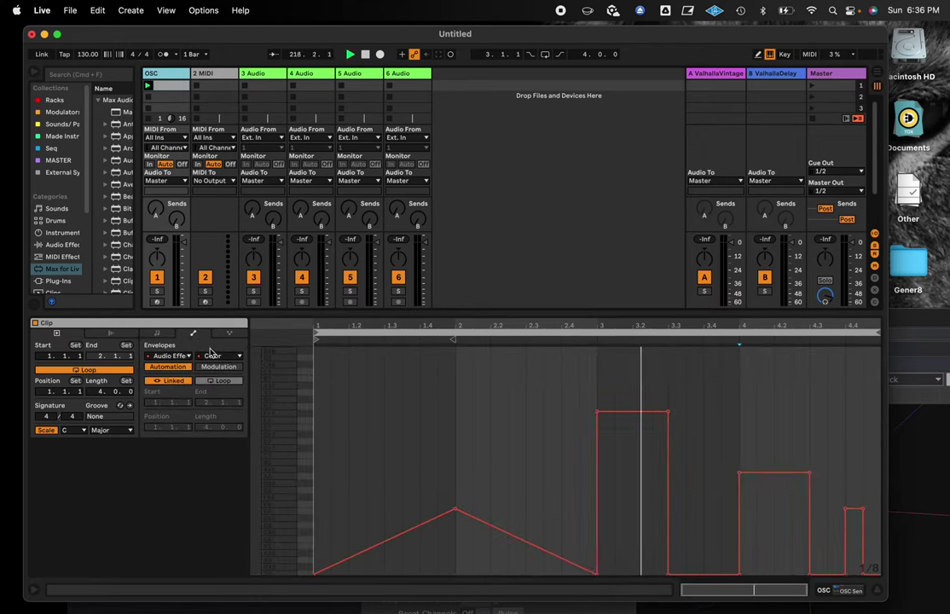
{"action": "left_click", "coordinate": [159, 333]}
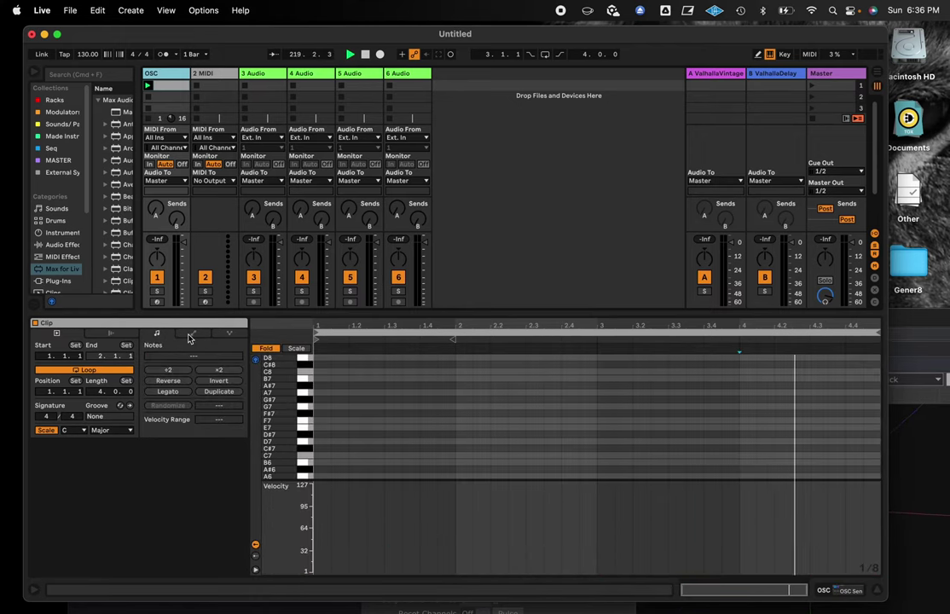
{"action": "left_click", "coordinate": [193, 333]}
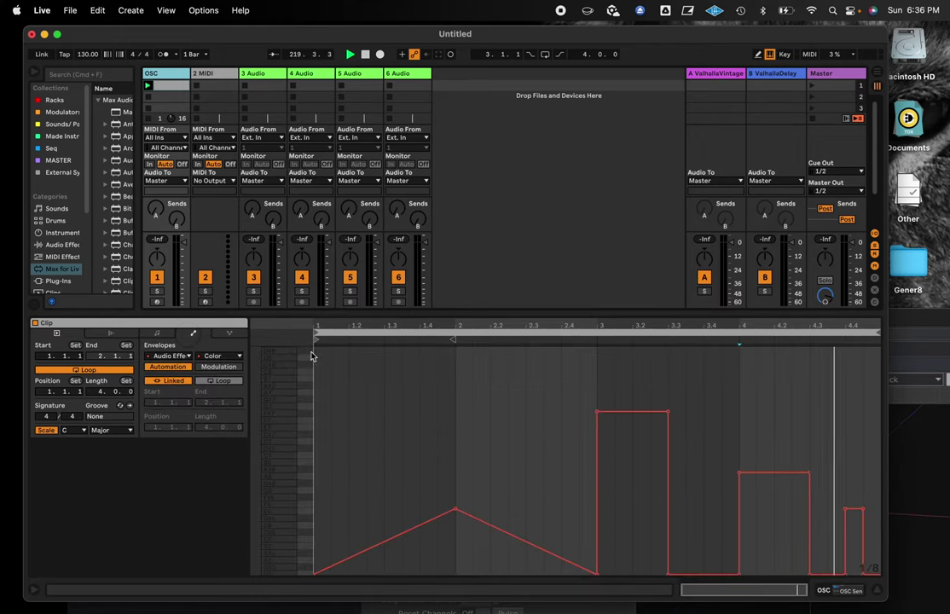
{"action": "left_click", "coordinate": [823, 589]}
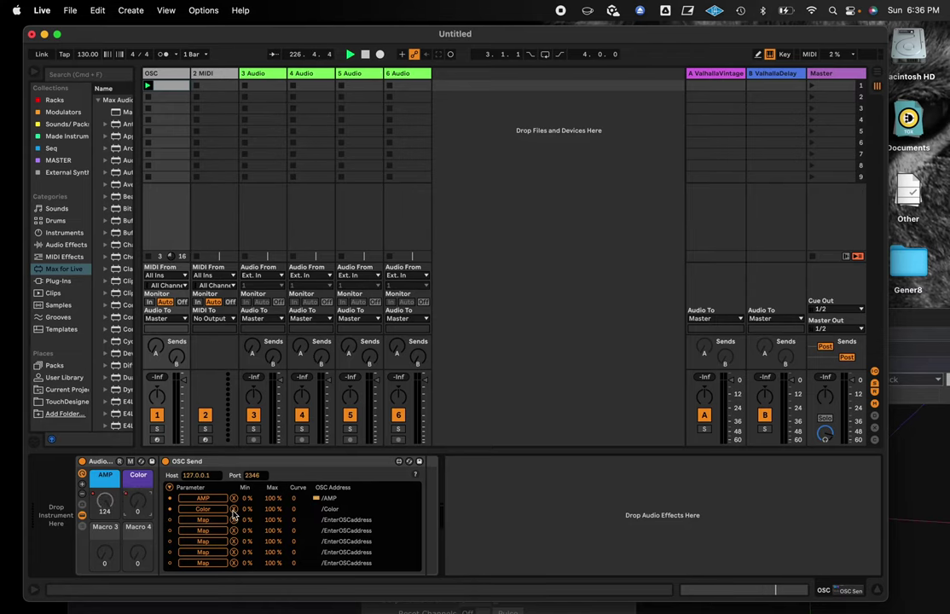
{"action": "double_click", "coordinate": [168, 86]}
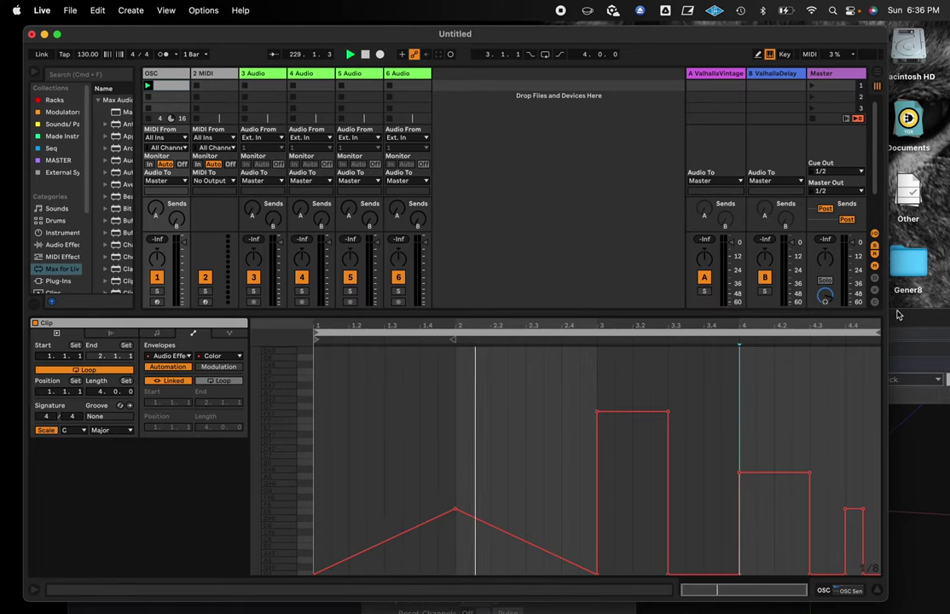
Step: Switch back to TouchDesigner and adjust the Seed of the noise2 operator, ending at 1
{"action": "key", "text": "super+Tab"}
{"action": "left_click_drag", "start_coordinate": [758, 10], "coordinate": [835, 11]}
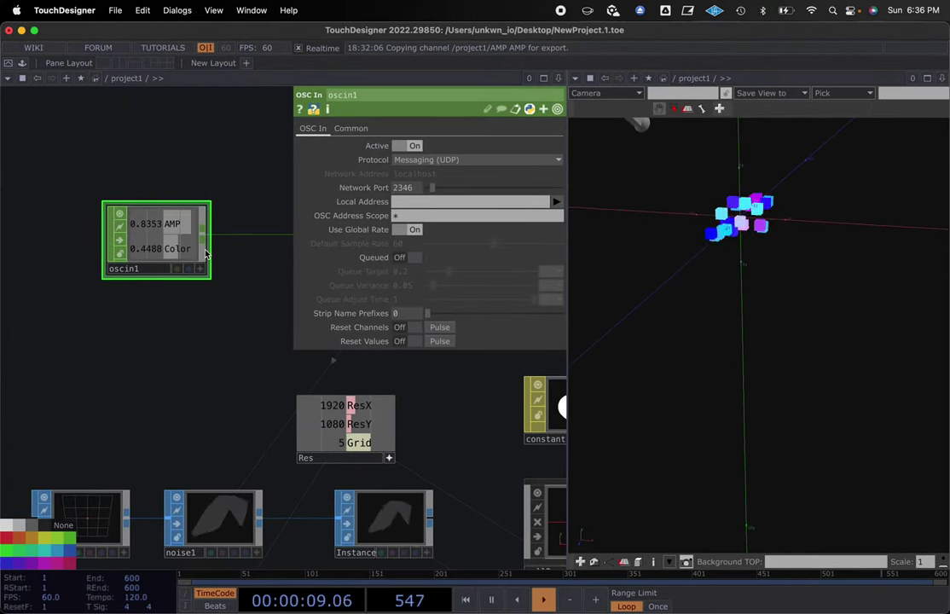
{"action": "left_click_drag", "start_coordinate": [229, 261], "coordinate": [170, 258]}
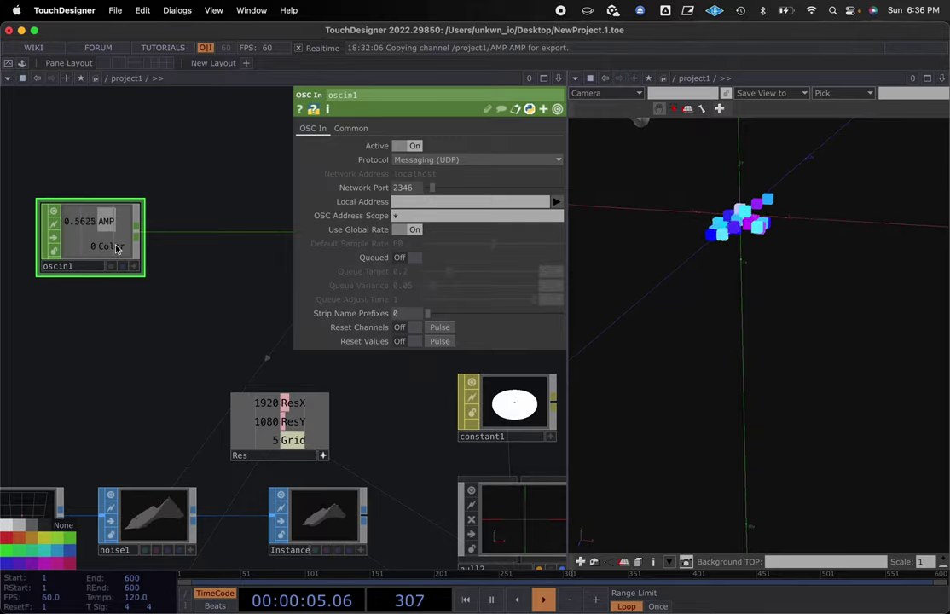
{"action": "scroll", "coordinate": [179, 341], "scroll_direction": "down", "scroll_amount": 5}
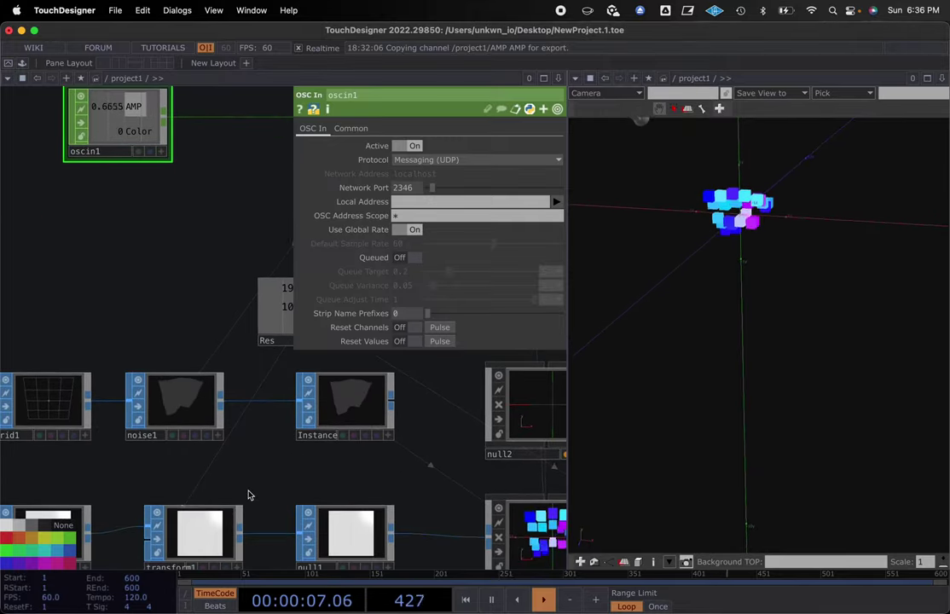
{"action": "scroll", "coordinate": [248, 477], "scroll_direction": "down", "scroll_amount": 2}
{"action": "left_click_drag", "start_coordinate": [248, 470], "coordinate": [239, 307]}
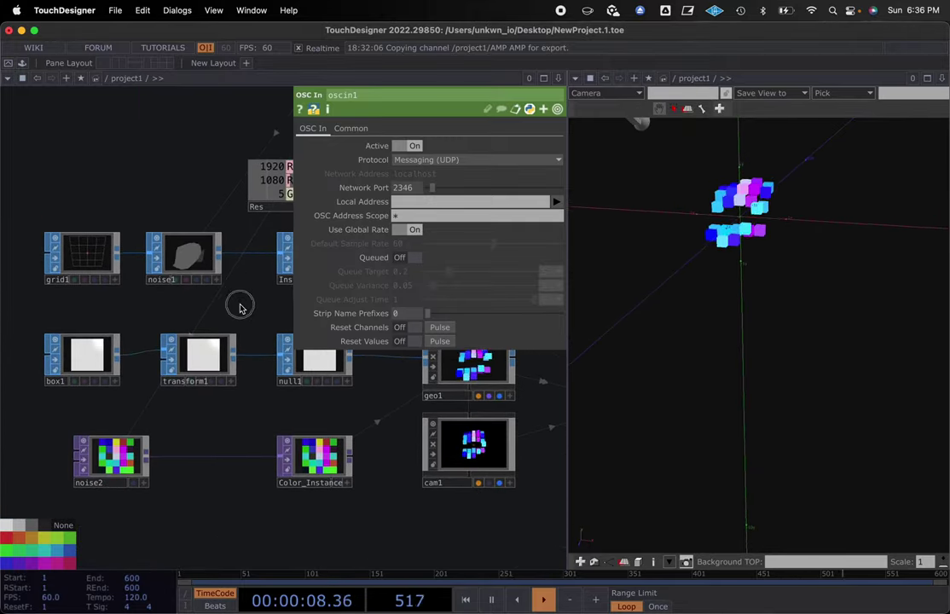
{"action": "left_click", "coordinate": [136, 439]}
{"action": "mouse_move", "coordinate": [449, 160]}
{"action": "left_mouse_down"}
{"action": "mouse_move", "coordinate": [439, 159]}
{"action": "mouse_move", "coordinate": [568, 160]}
{"action": "mouse_move", "coordinate": [432, 162]}
{"action": "left_mouse_up"}
Step: Add a Select CHOP below oscin1, fed by oscin1, and set its Channel Names to Color
{"action": "left_click_drag", "start_coordinate": [221, 152], "coordinate": [265, 450]}
{"action": "left_click_drag", "start_coordinate": [282, 386], "coordinate": [201, 391]}
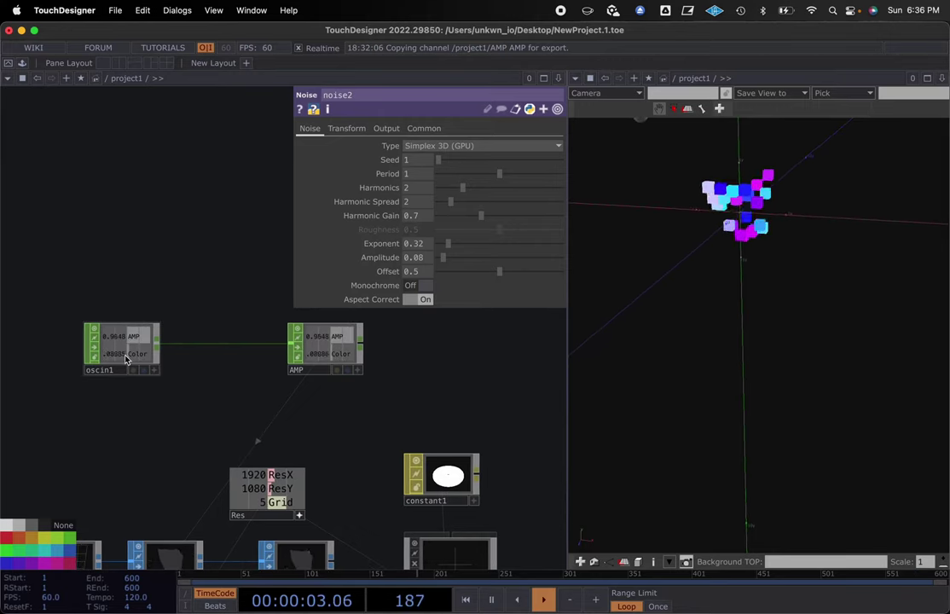
{"action": "right_click", "coordinate": [177, 432]}
{"action": "left_click", "coordinate": [212, 206]}
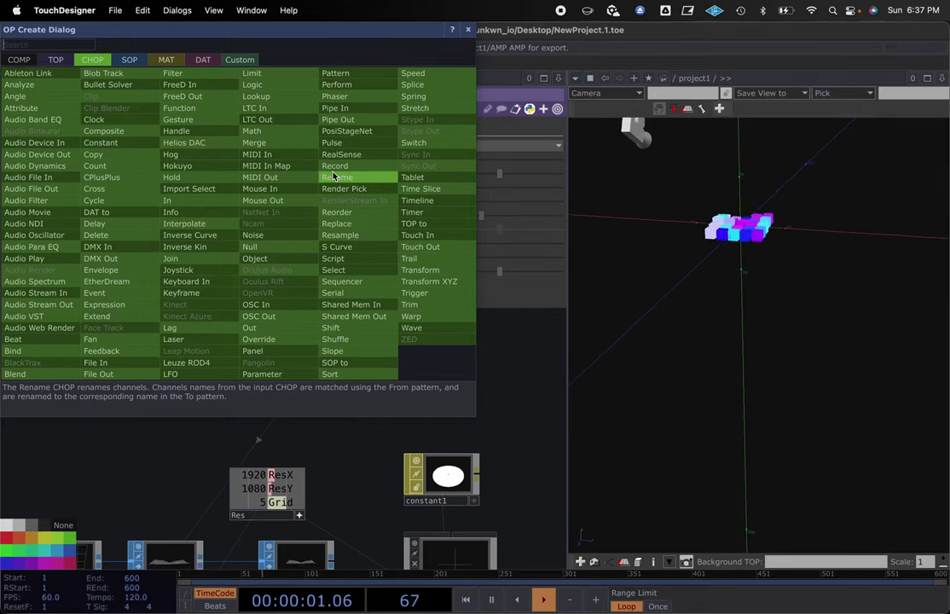
{"action": "left_click", "coordinate": [253, 235]}
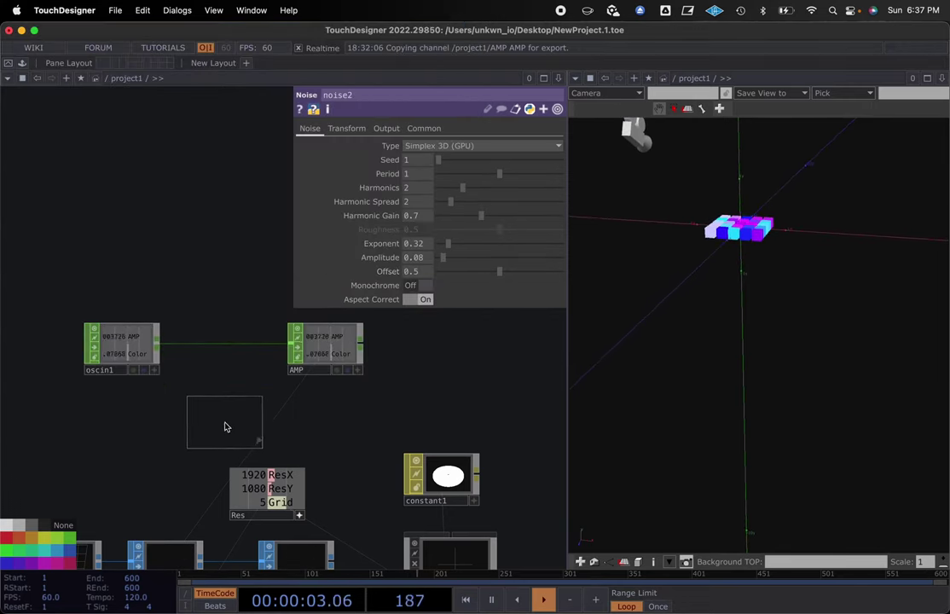
{"action": "left_click", "coordinate": [212, 423]}
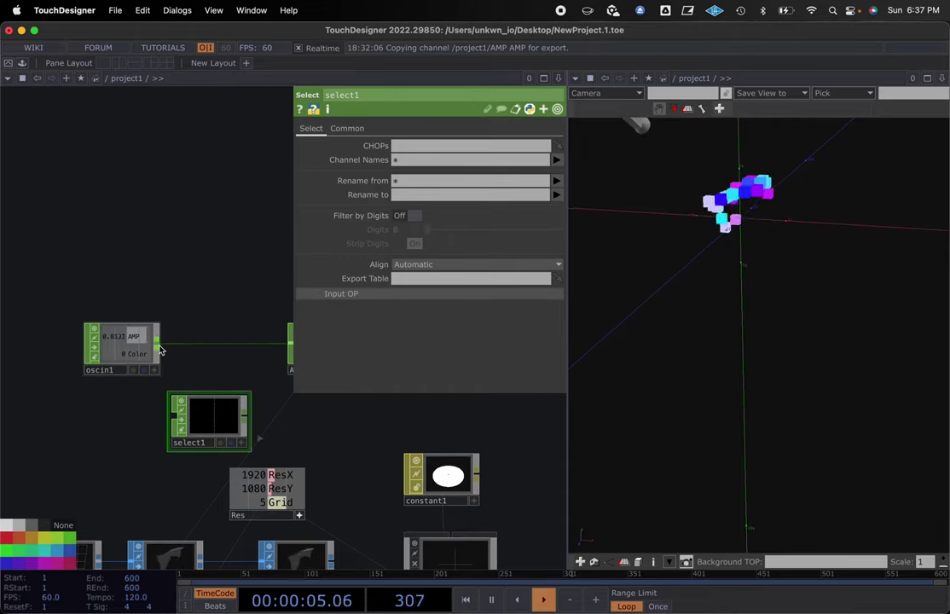
{"action": "left_click_drag", "start_coordinate": [158, 345], "coordinate": [170, 415]}
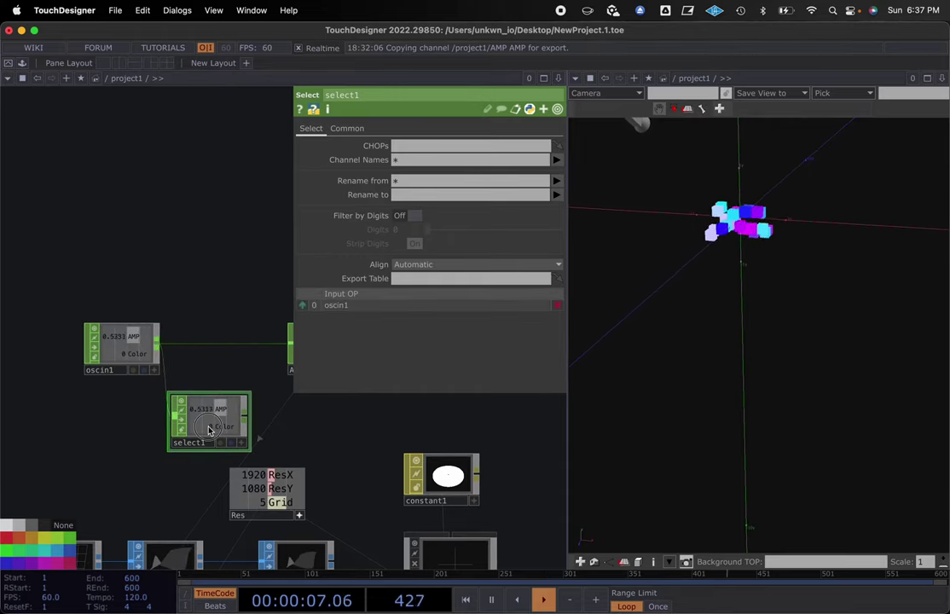
{"action": "left_click", "coordinate": [555, 161]}
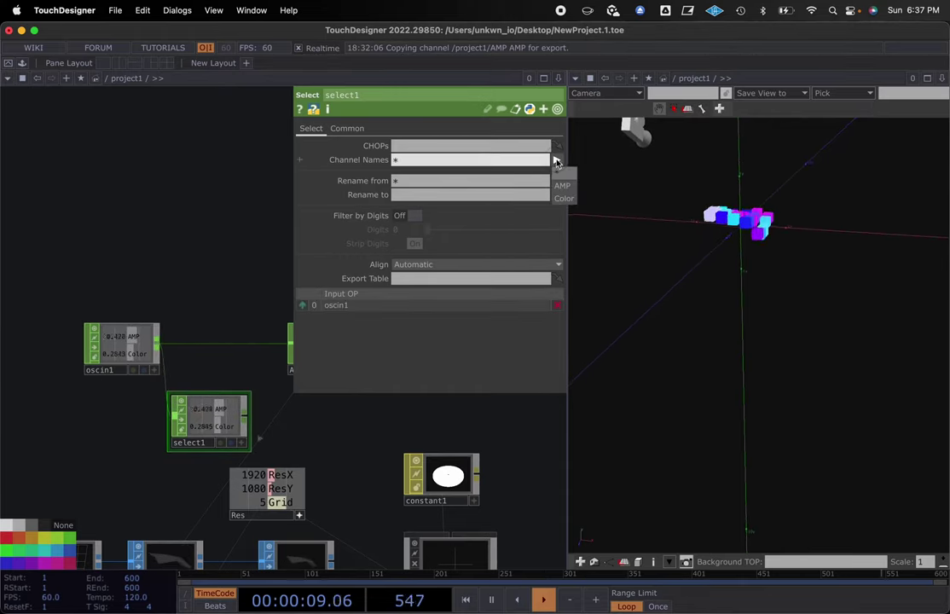
{"action": "left_click", "coordinate": [564, 199]}
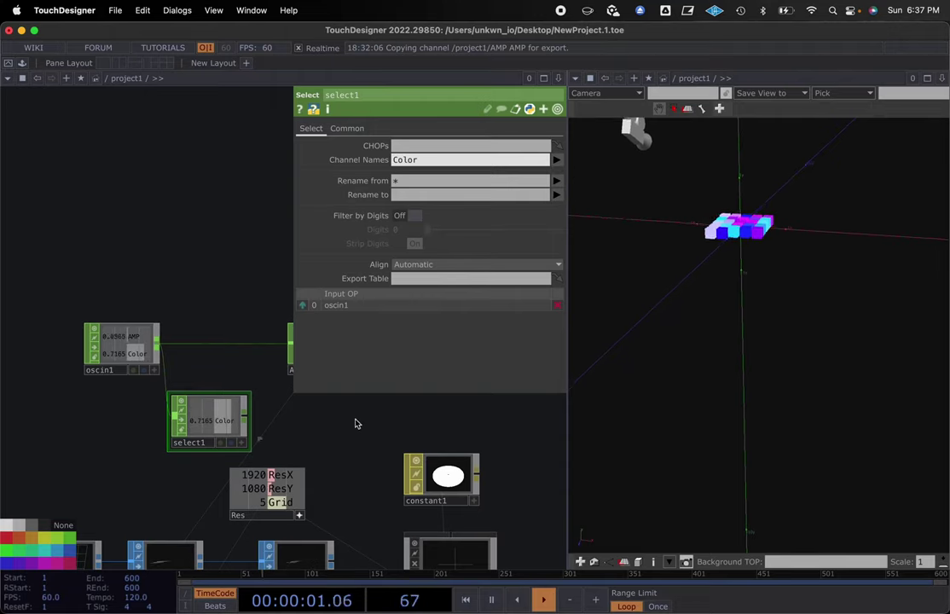
Step: Move the AMP, oscin1 and select1 operators higher in the network, keeping select1 beneath the other two
{"action": "left_click_drag", "start_coordinate": [356, 423], "coordinate": [262, 407]}
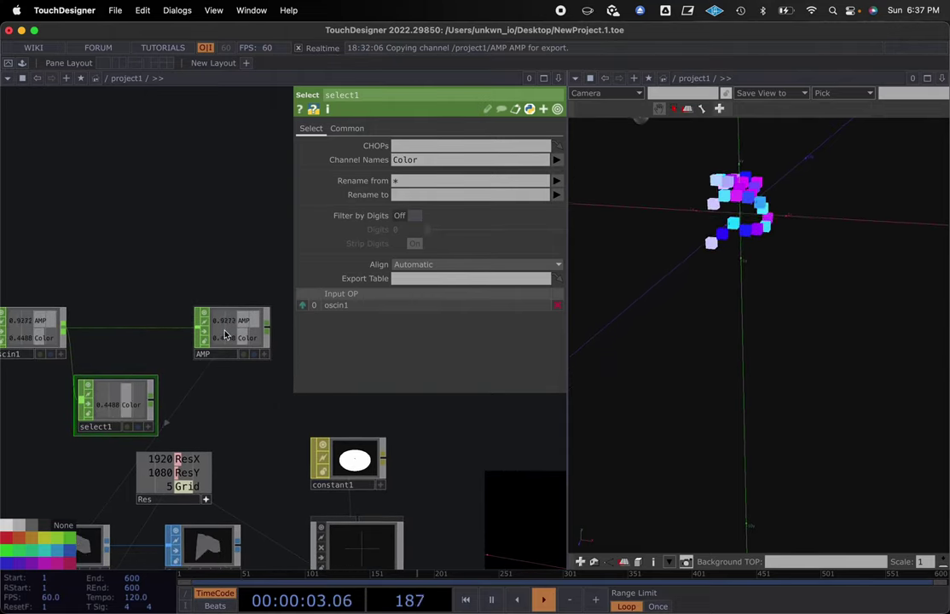
{"action": "left_click_drag", "start_coordinate": [223, 332], "coordinate": [218, 274]}
{"action": "left_click_drag", "start_coordinate": [42, 337], "coordinate": [38, 275]}
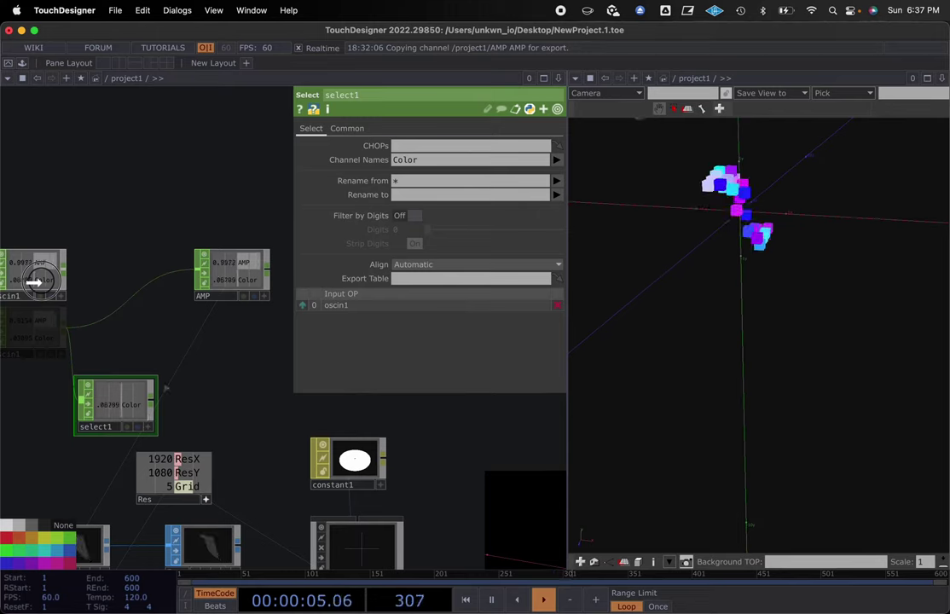
{"action": "left_click_drag", "start_coordinate": [110, 398], "coordinate": [110, 341]}
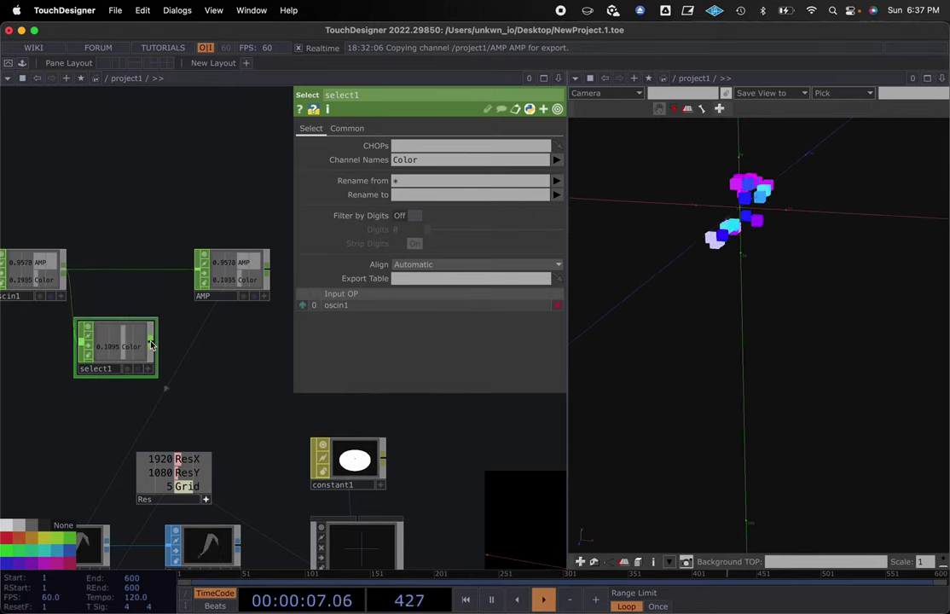
Step: Append a Math CHOP to the output of select1, placed beside it
{"action": "right_click", "coordinate": [151, 344]}
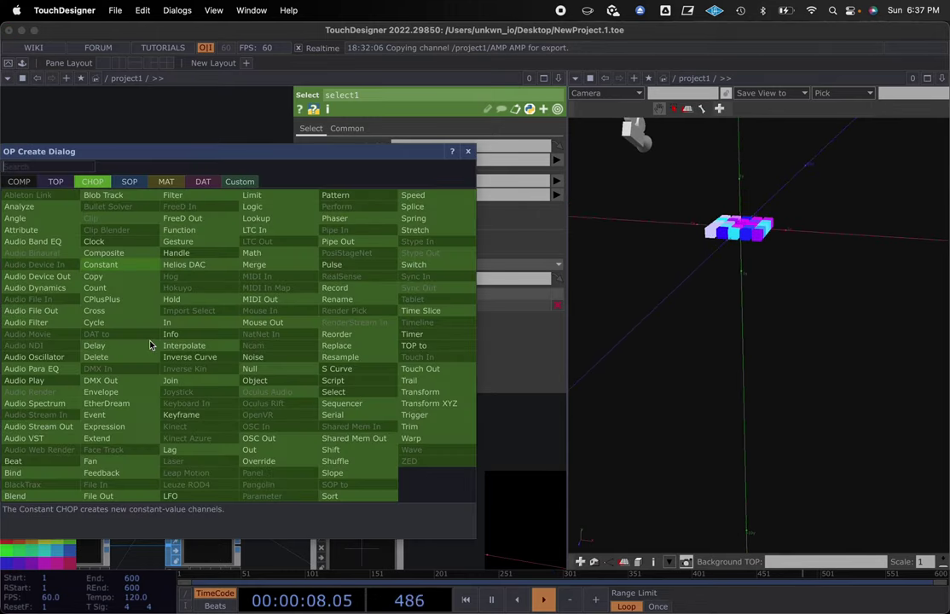
{"action": "left_click", "coordinate": [252, 259]}
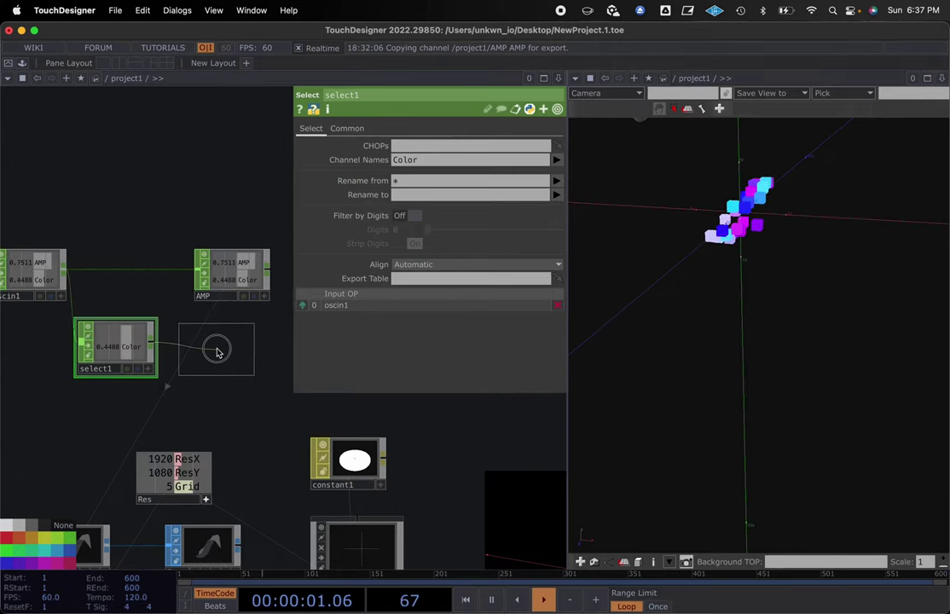
{"action": "left_click", "coordinate": [218, 350]}
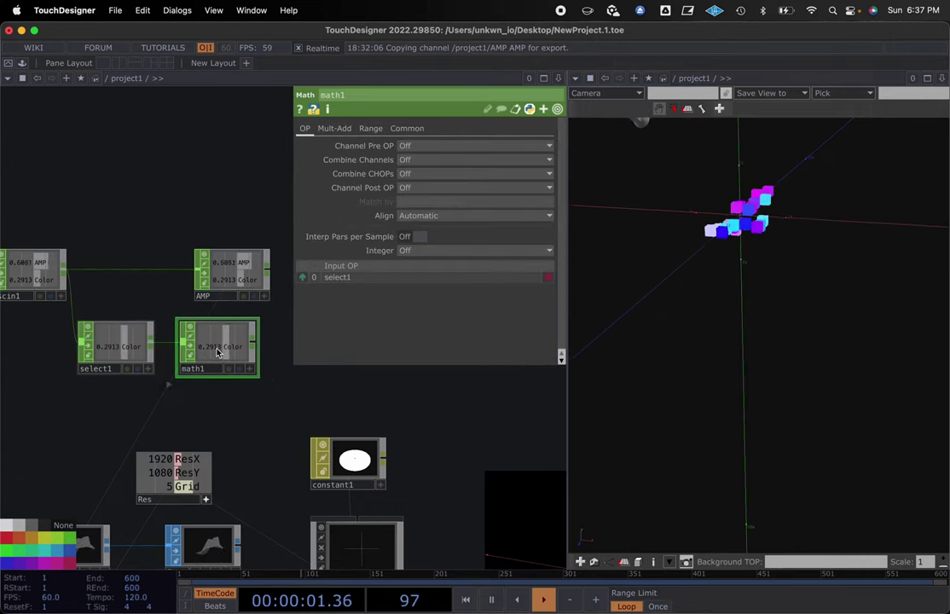
Step: Set the To Range of math1 to 1 and 9999
{"action": "left_click", "coordinate": [370, 129]}
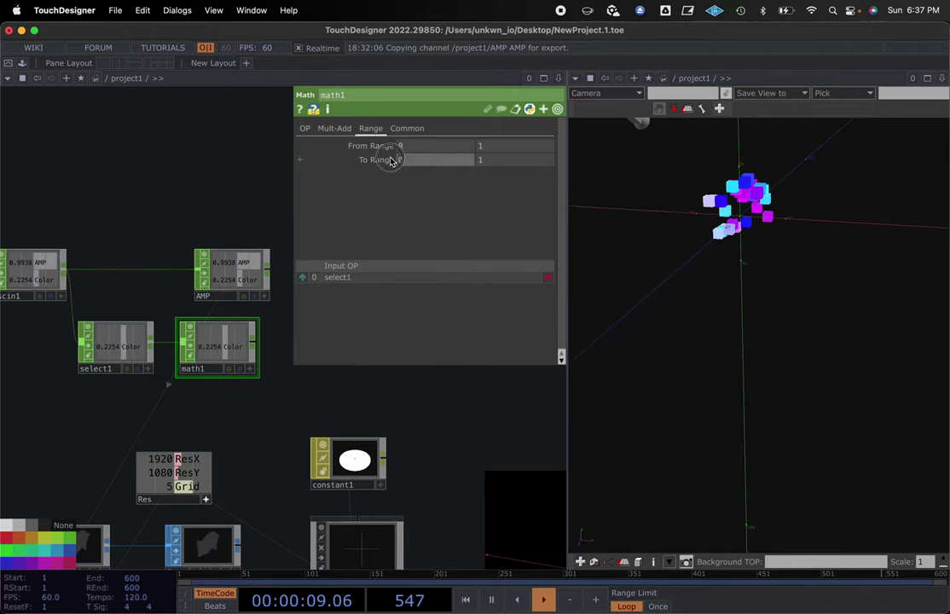
{"action": "type", "text": "1"}
{"action": "left_click", "coordinate": [482, 161]}
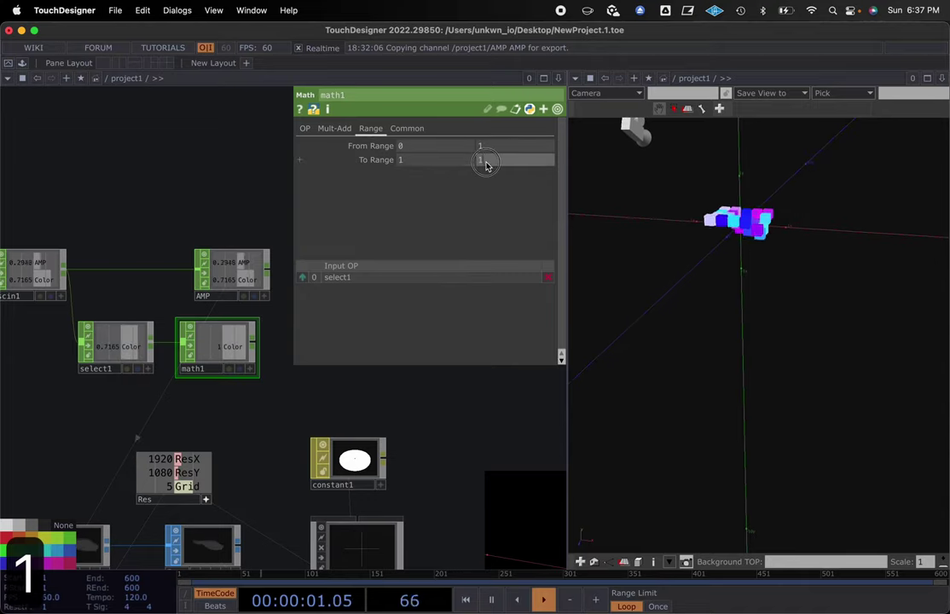
{"action": "type", "text": "9999"}
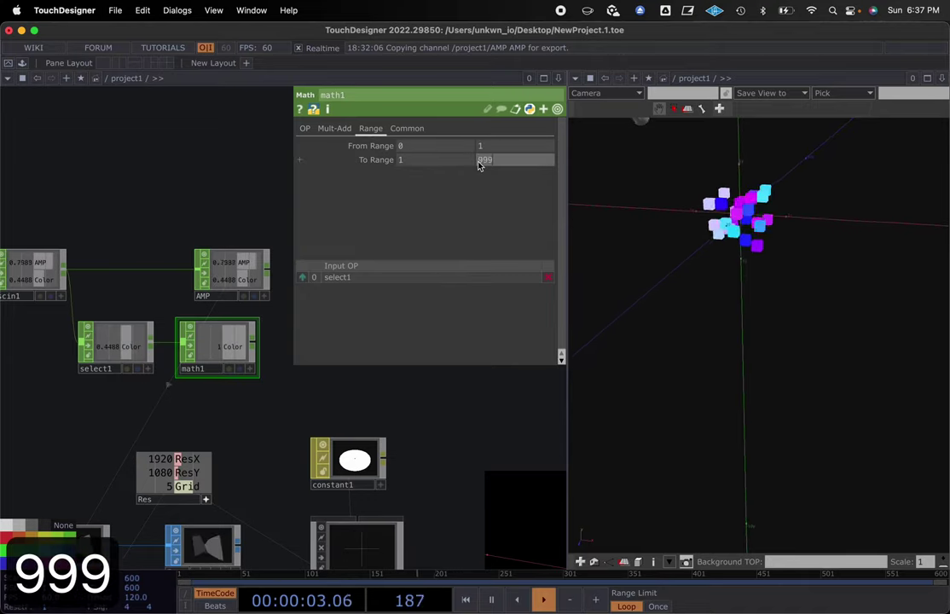
{"action": "left_click", "coordinate": [117, 183]}
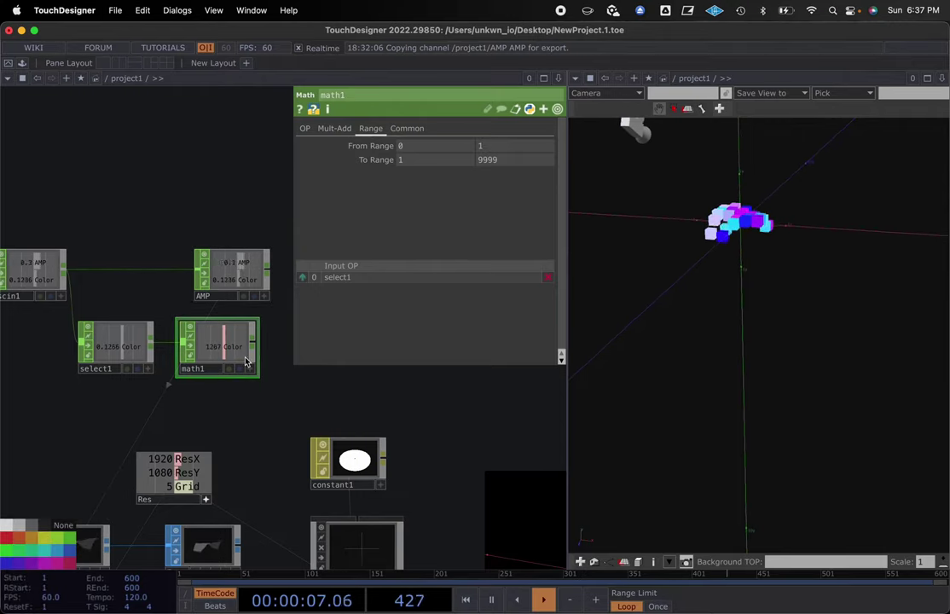
Step: Examine the rescaled Color channel on math1 and the noise parameters of noise2
{"action": "scroll", "coordinate": [230, 349], "scroll_direction": "up", "scroll_amount": 5}
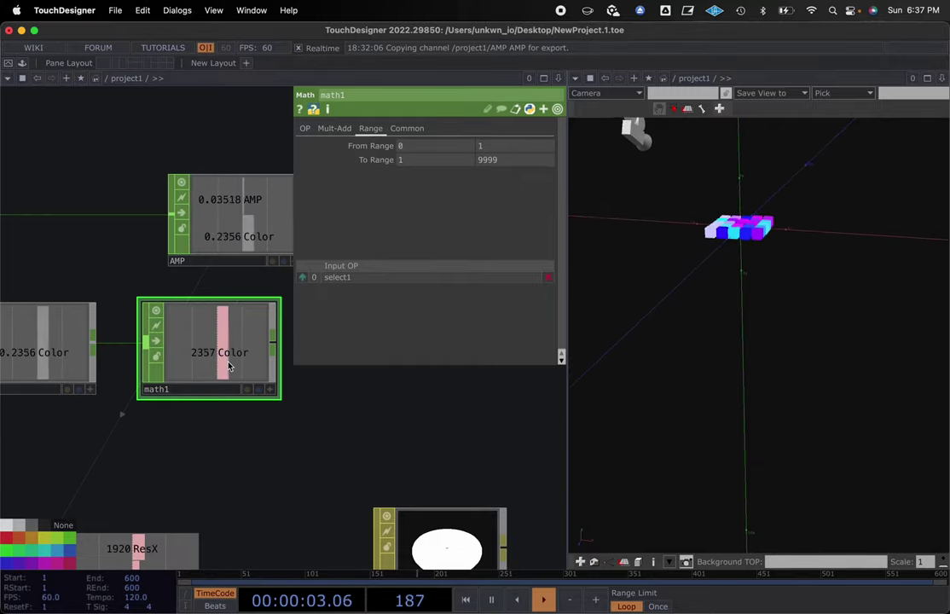
{"action": "scroll", "coordinate": [228, 365], "scroll_direction": "down", "scroll_amount": 4}
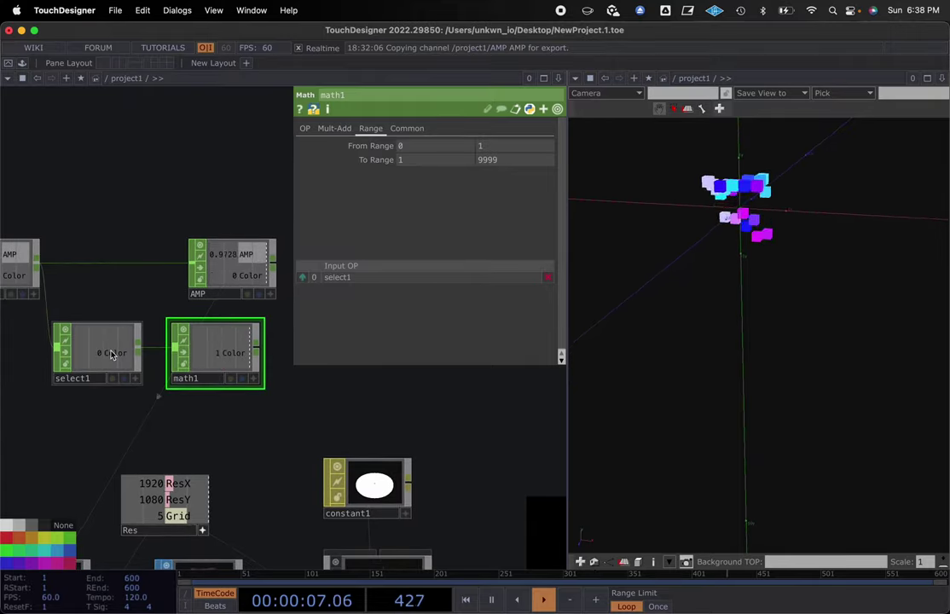
{"action": "scroll", "coordinate": [267, 421], "scroll_direction": "down", "scroll_amount": 3}
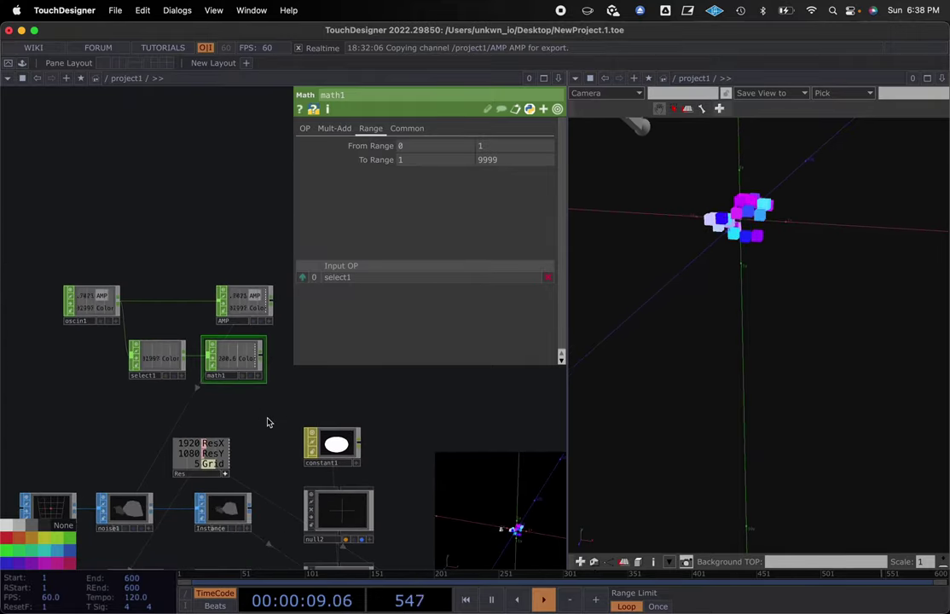
{"action": "left_click_drag", "start_coordinate": [267, 420], "coordinate": [253, 273]}
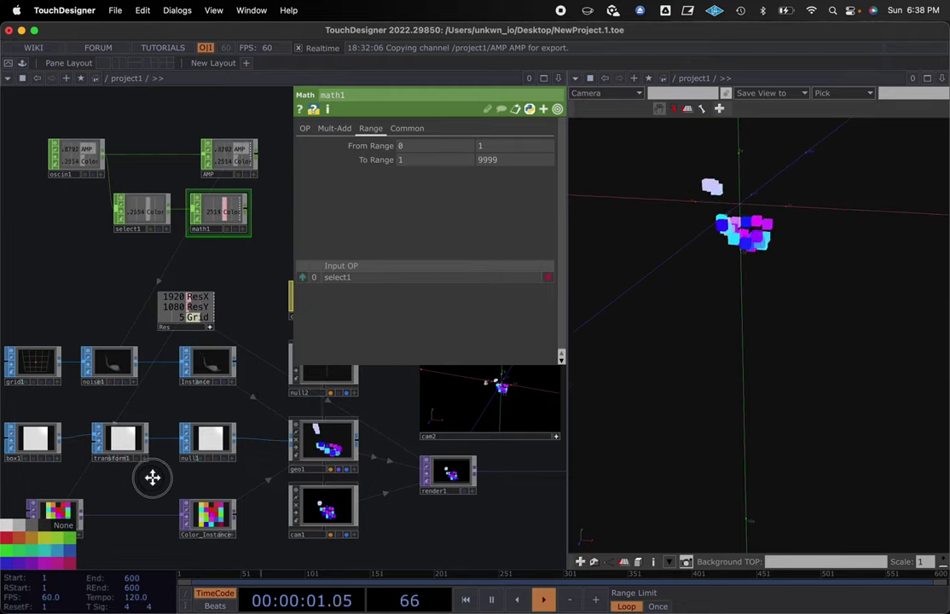
{"action": "left_click_drag", "start_coordinate": [152, 478], "coordinate": [193, 472]}
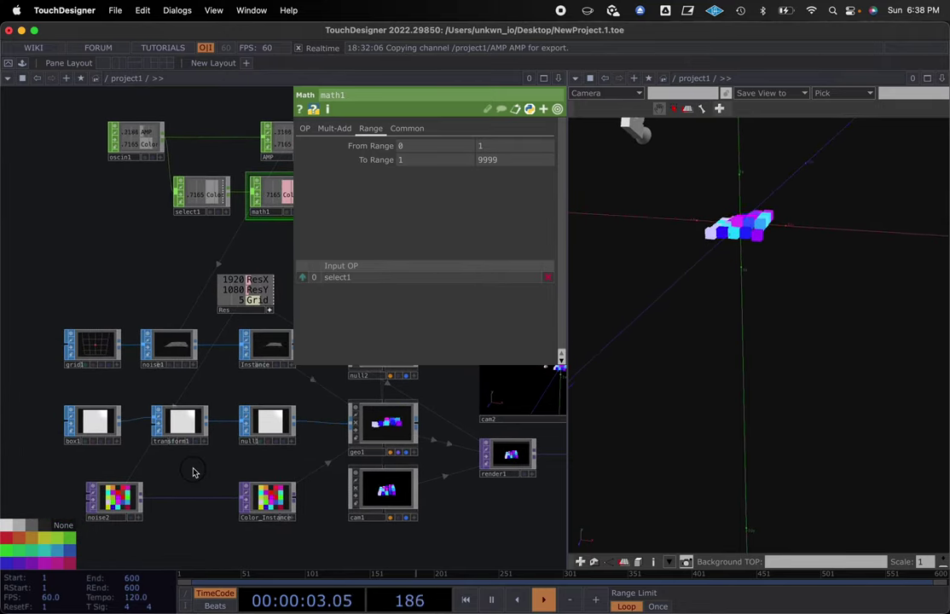
{"action": "left_click", "coordinate": [113, 496]}
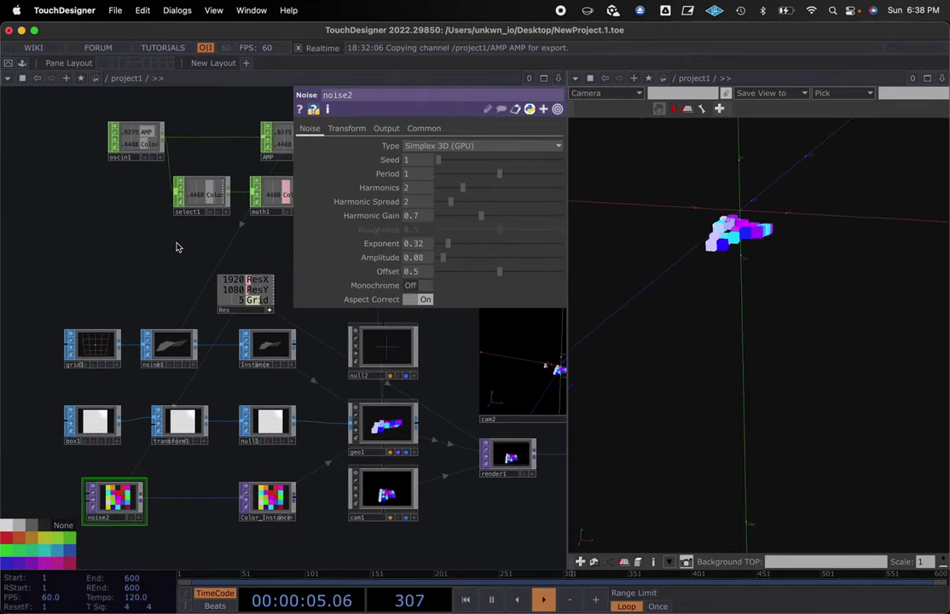
Step: Add a Null CHOP beside math1 and connect the output of math1 to it
{"action": "left_click_drag", "start_coordinate": [177, 247], "coordinate": [110, 305]}
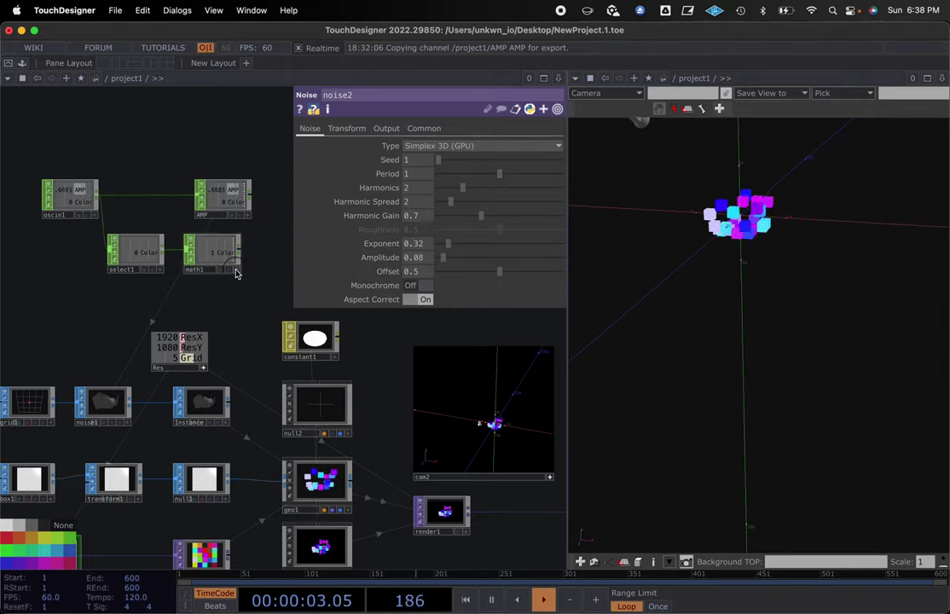
{"action": "left_click_drag", "start_coordinate": [198, 301], "coordinate": [113, 315]}
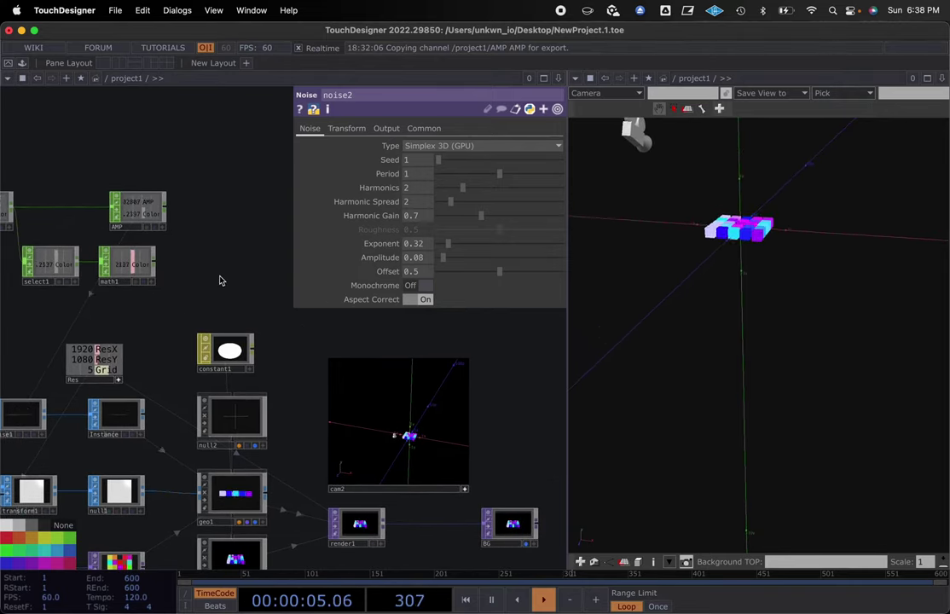
{"action": "right_click", "coordinate": [223, 278]}
{"action": "left_click", "coordinate": [241, 146]}
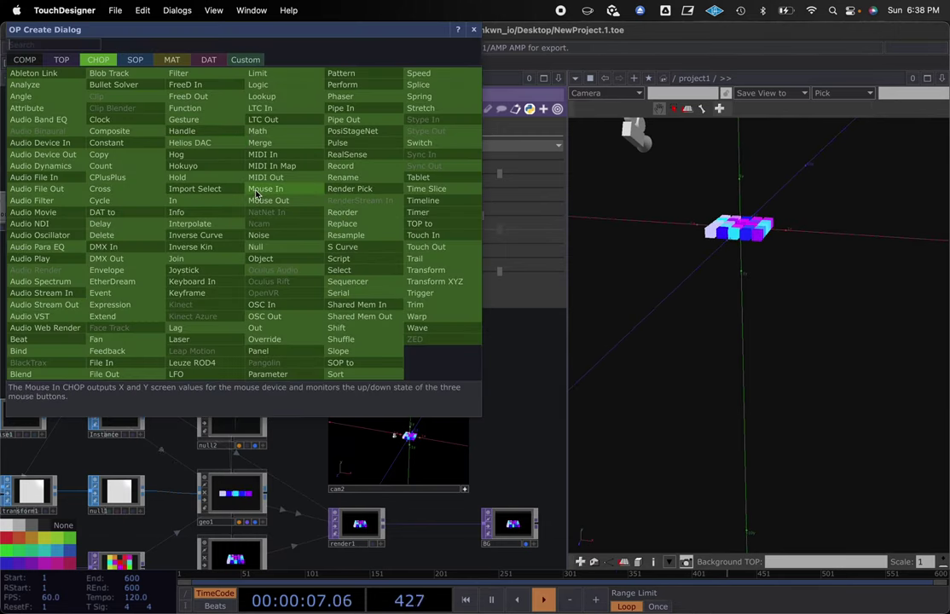
{"action": "left_click", "coordinate": [256, 246]}
{"action": "left_click", "coordinate": [248, 266]}
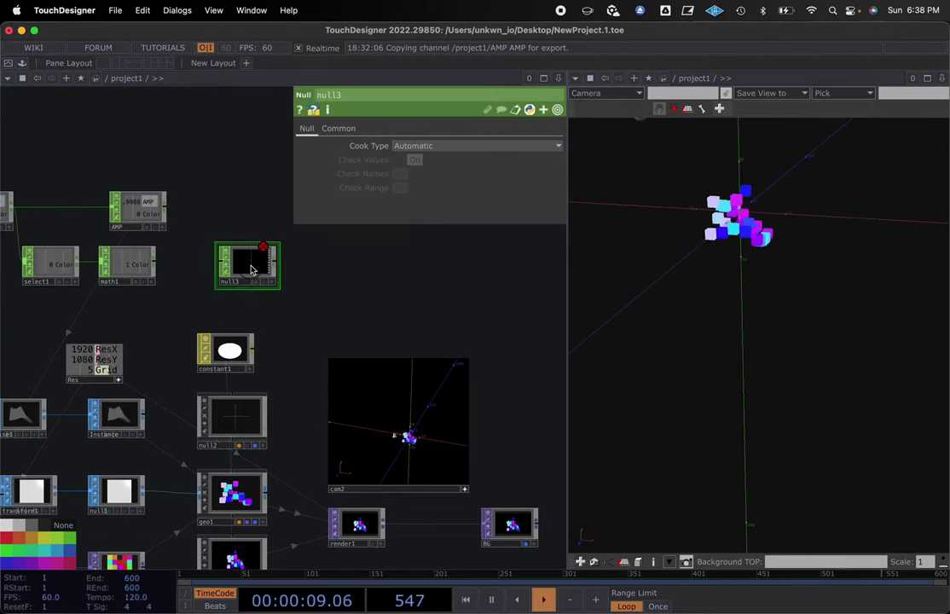
{"action": "left_click", "coordinate": [159, 265]}
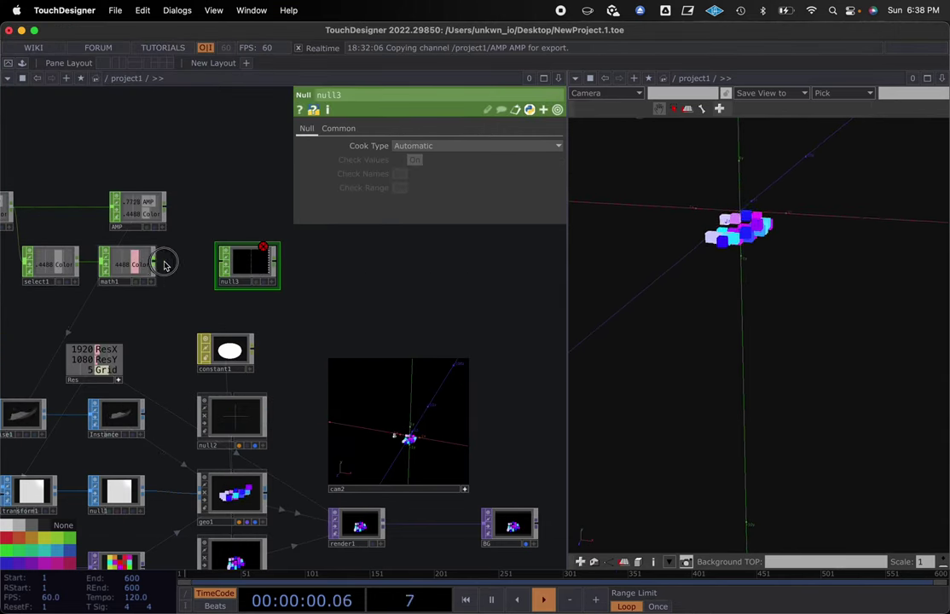
{"action": "left_click", "coordinate": [238, 263]}
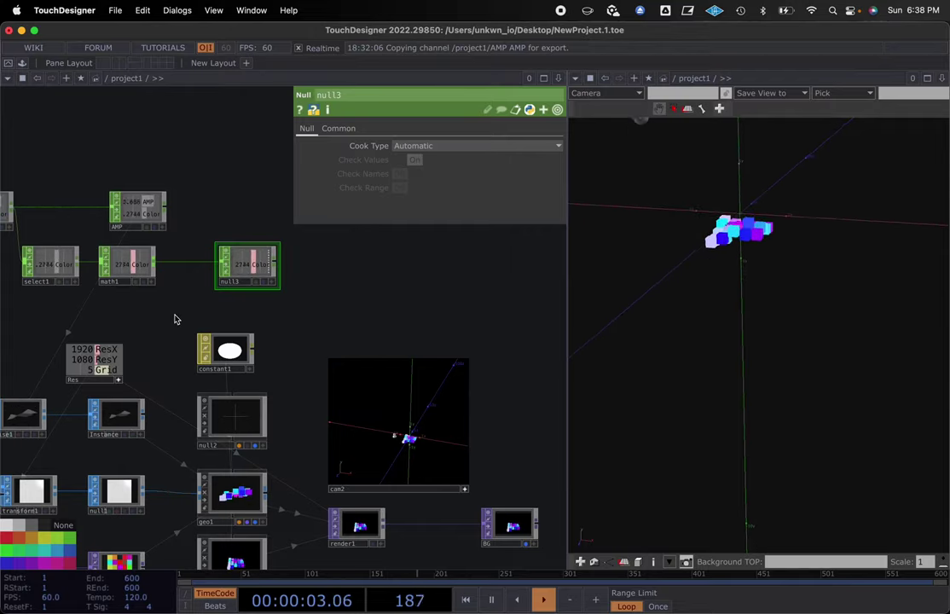
Step: Make null3's viewer active and link its Color channel to the Seed of noise2 as a CHOP reference
{"action": "left_click_drag", "start_coordinate": [211, 295], "coordinate": [241, 280]}
{"action": "scroll", "coordinate": [246, 277], "scroll_direction": "down", "scroll_amount": 3}
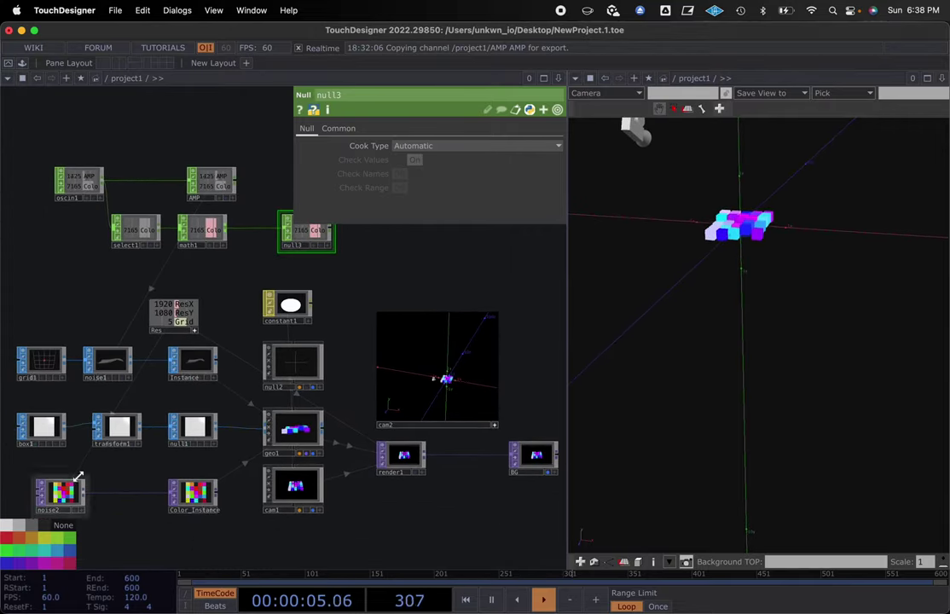
{"action": "left_click", "coordinate": [70, 502]}
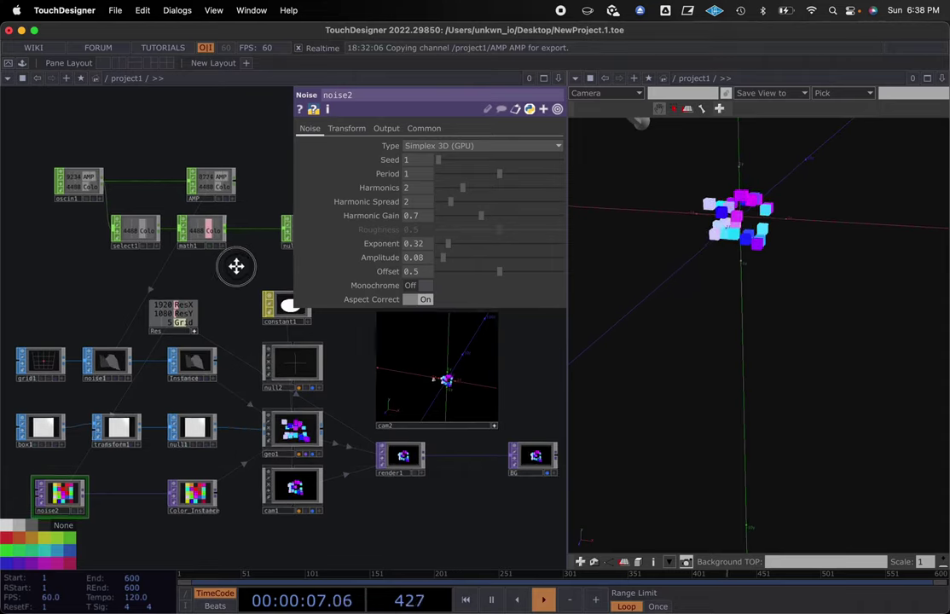
{"action": "scroll", "coordinate": [237, 265], "scroll_direction": "right", "scroll_amount": 3}
{"action": "scroll", "coordinate": [247, 278], "scroll_direction": "right", "scroll_amount": 1}
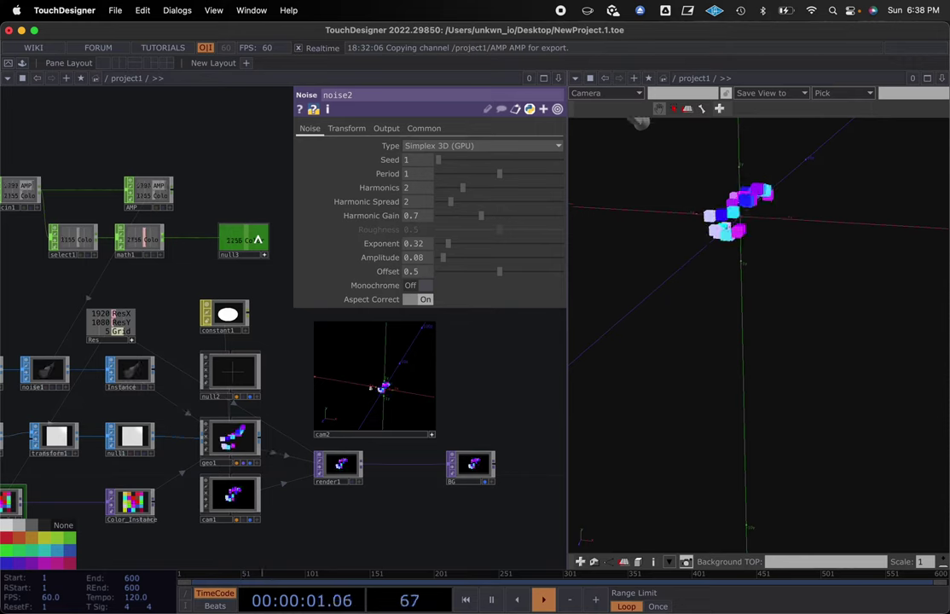
{"action": "left_click_drag", "start_coordinate": [256, 240], "coordinate": [404, 160]}
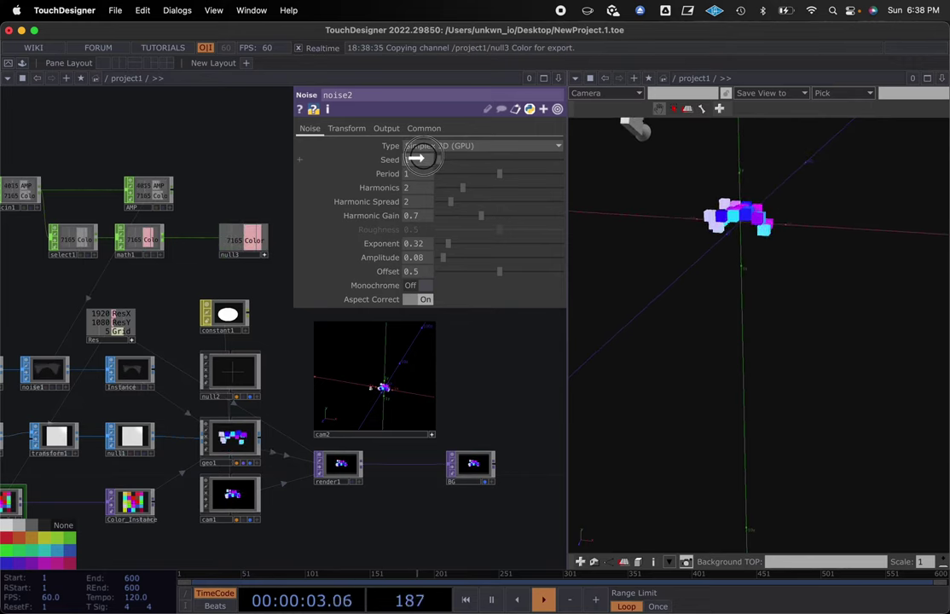
{"action": "left_click_drag", "start_coordinate": [416, 159], "coordinate": [417, 159]}
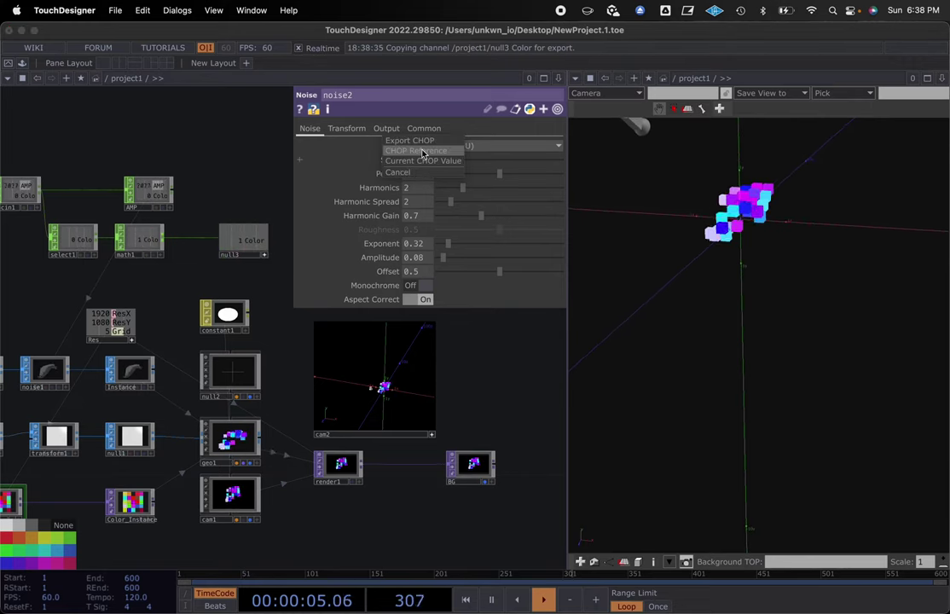
{"action": "left_click", "coordinate": [421, 151]}
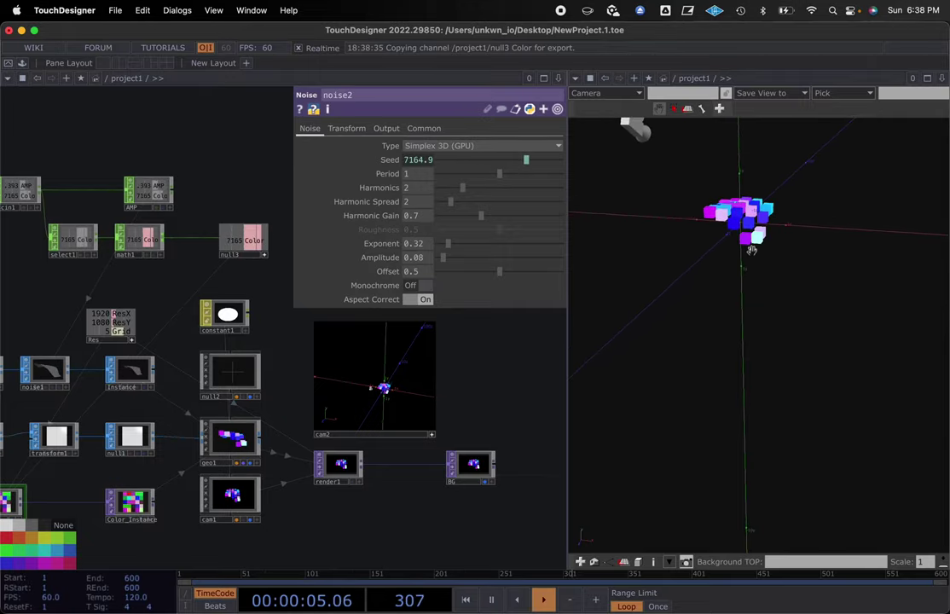
Step: Switch to Ableton Live to check the clip's Color automation envelope, and return to TouchDesigner
{"action": "left_click_drag", "start_coordinate": [478, 385], "coordinate": [511, 366]}
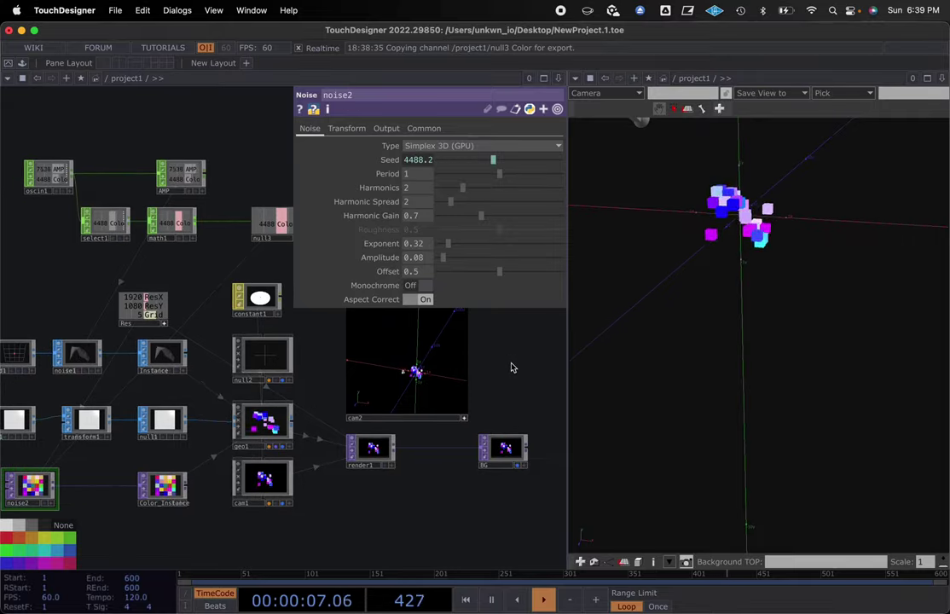
{"action": "scroll", "coordinate": [511, 366], "scroll_direction": "down", "scroll_amount": 3}
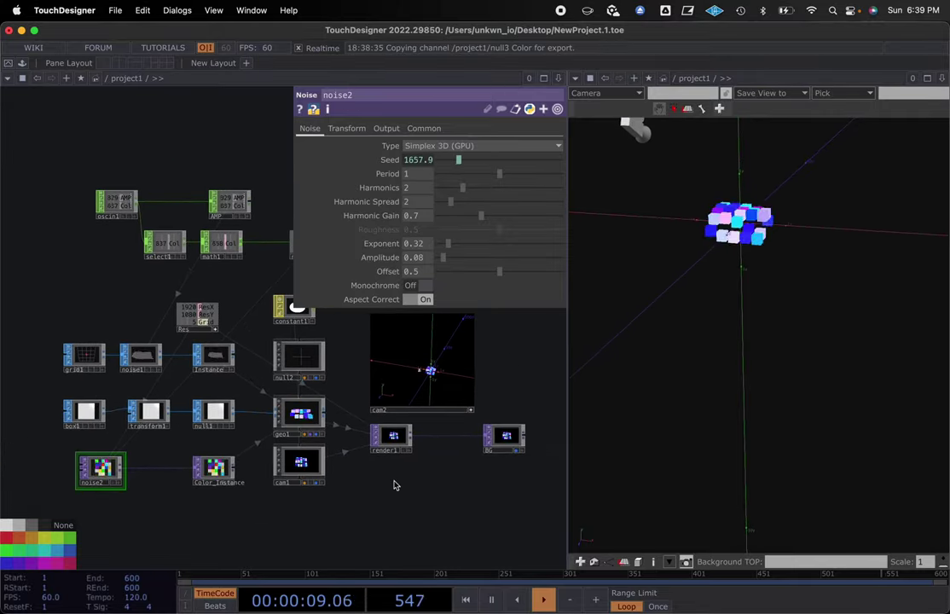
{"action": "left_click_drag", "start_coordinate": [394, 484], "coordinate": [343, 509]}
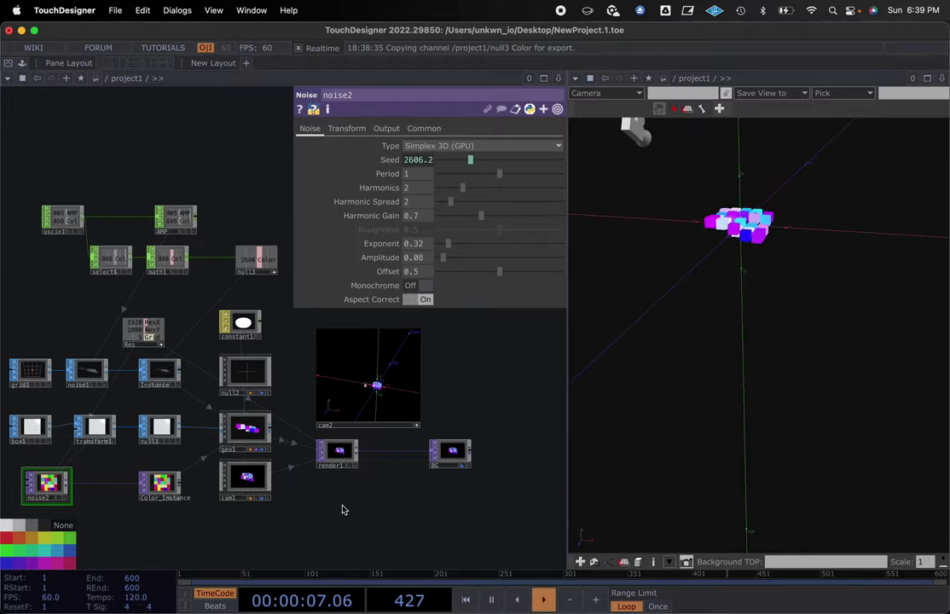
{"action": "key", "text": "super+Tab"}
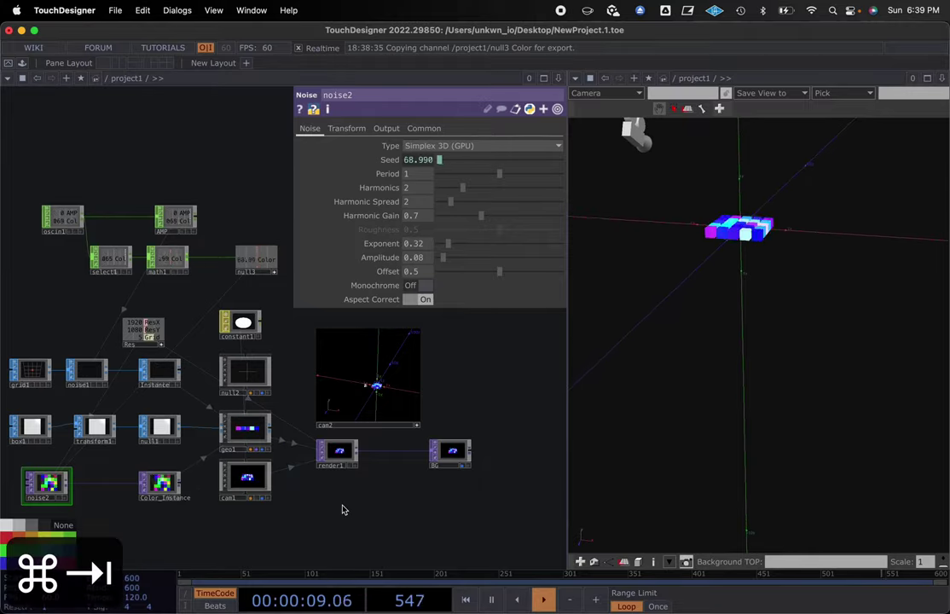
{"action": "key", "text": "super+Tab"}
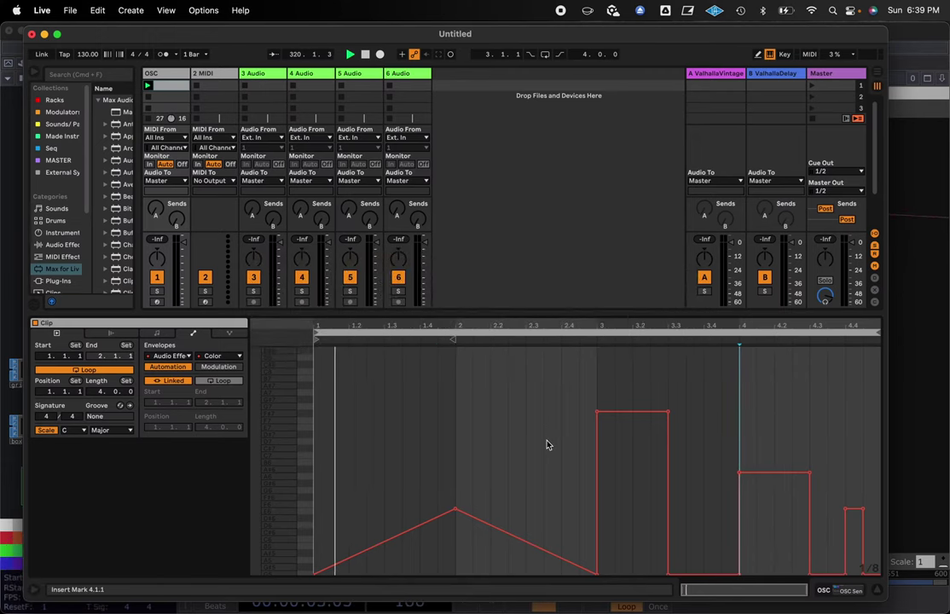
{"action": "key", "text": "super+Tab"}
{"action": "key", "text": "super+Tab"}
{"action": "key", "text": "super+Tab"}
{"action": "key", "text": "super+Tab"}
{"action": "key", "text": "super+Tab"}
{"action": "key", "text": "super+Tab"}
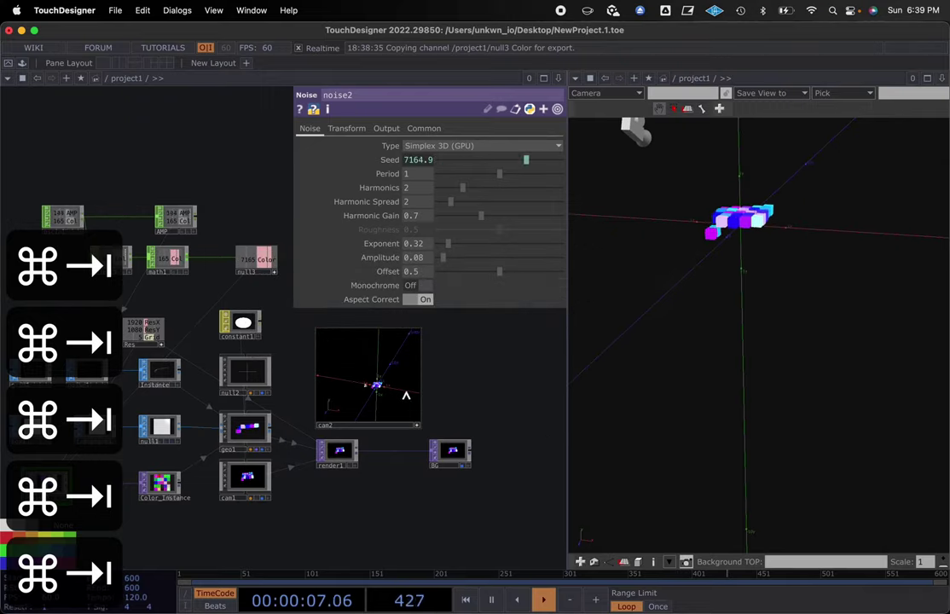
Step: Select oscin1 and review its OSC In settings, including the network port
{"action": "left_click_drag", "start_coordinate": [456, 388], "coordinate": [479, 391]}
{"action": "scroll", "coordinate": [442, 395], "scroll_direction": "right", "scroll_amount": 2}
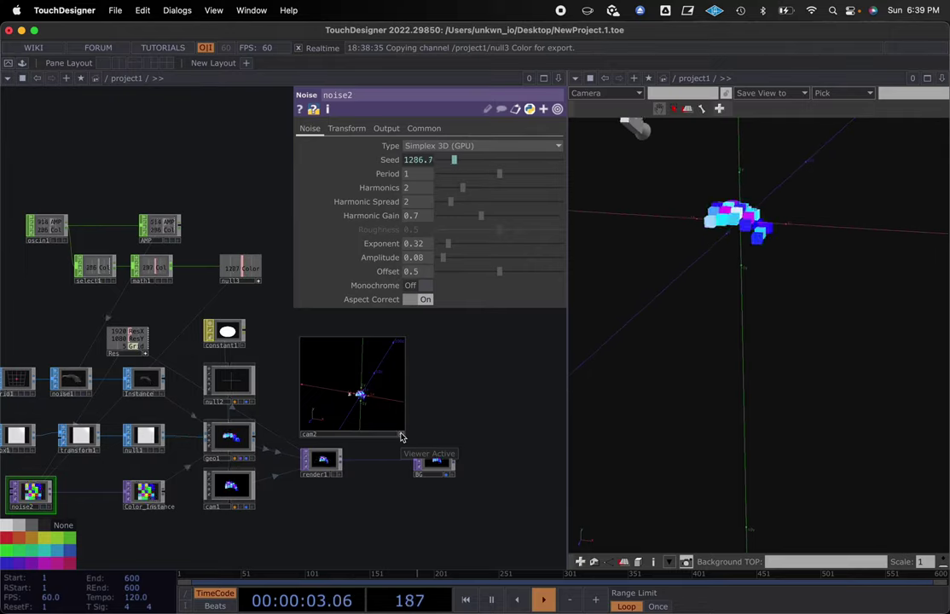
{"action": "left_click_drag", "start_coordinate": [452, 416], "coordinate": [481, 407]}
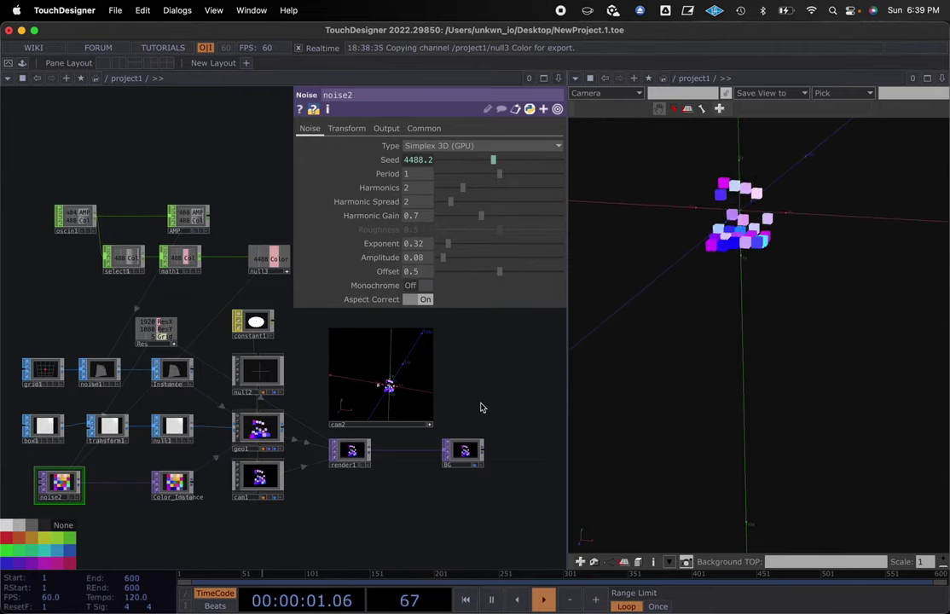
{"action": "left_click", "coordinate": [81, 221]}
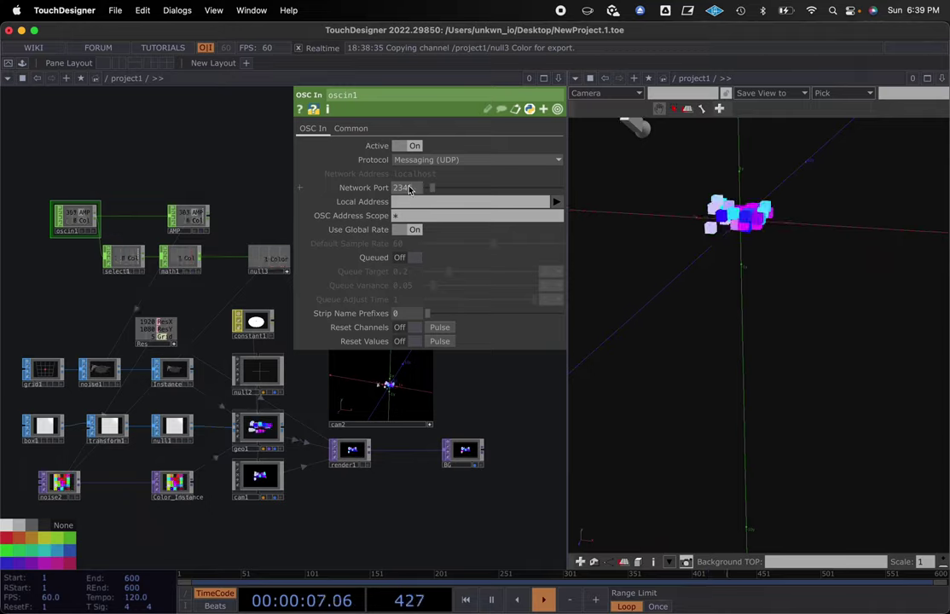
{"action": "left_click_drag", "start_coordinate": [277, 205], "coordinate": [194, 204]}
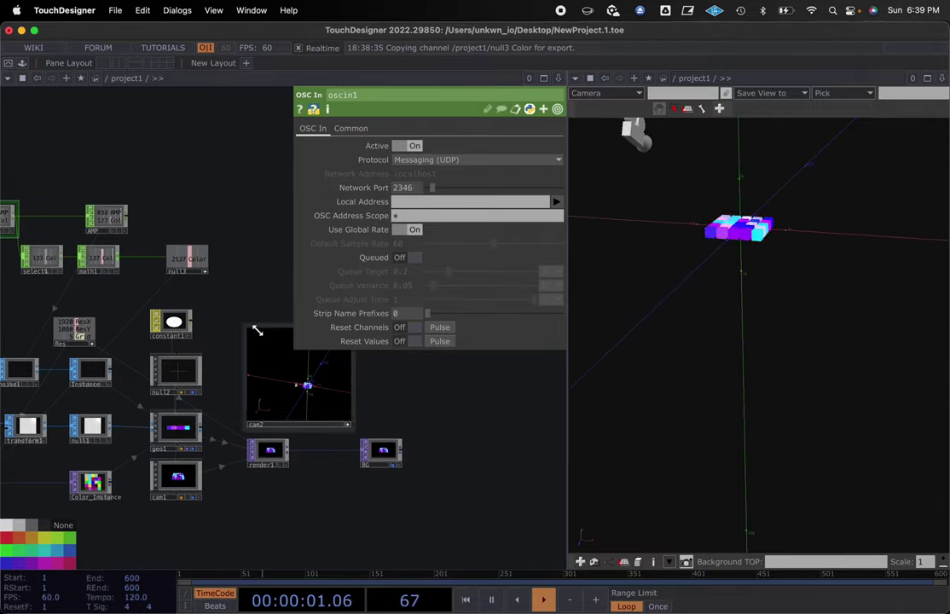
{"action": "left_click_drag", "start_coordinate": [402, 414], "coordinate": [451, 410]}
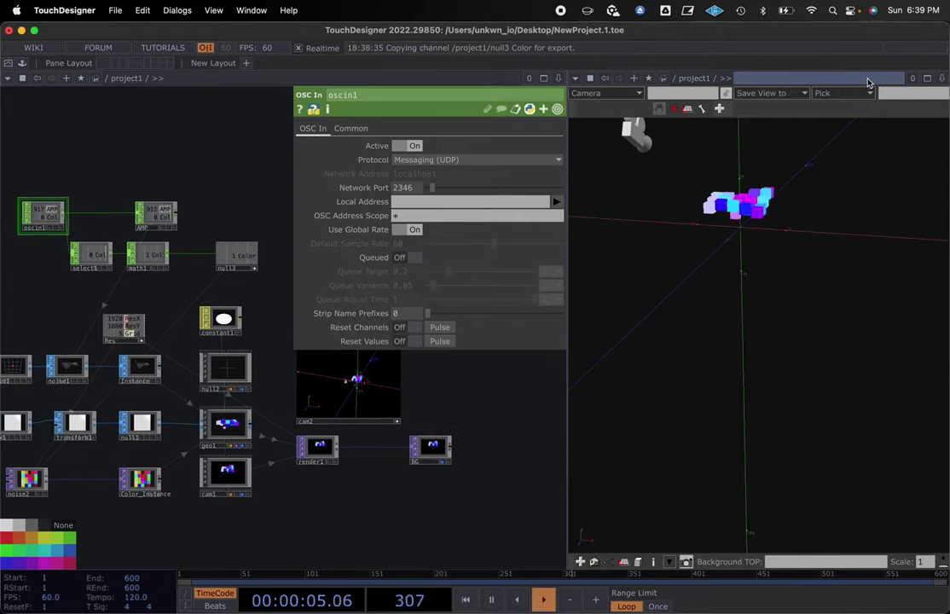
Step: Close the 3D geometry viewer pane so the network editor fills the whole workspace
{"action": "left_click", "coordinate": [941, 78]}
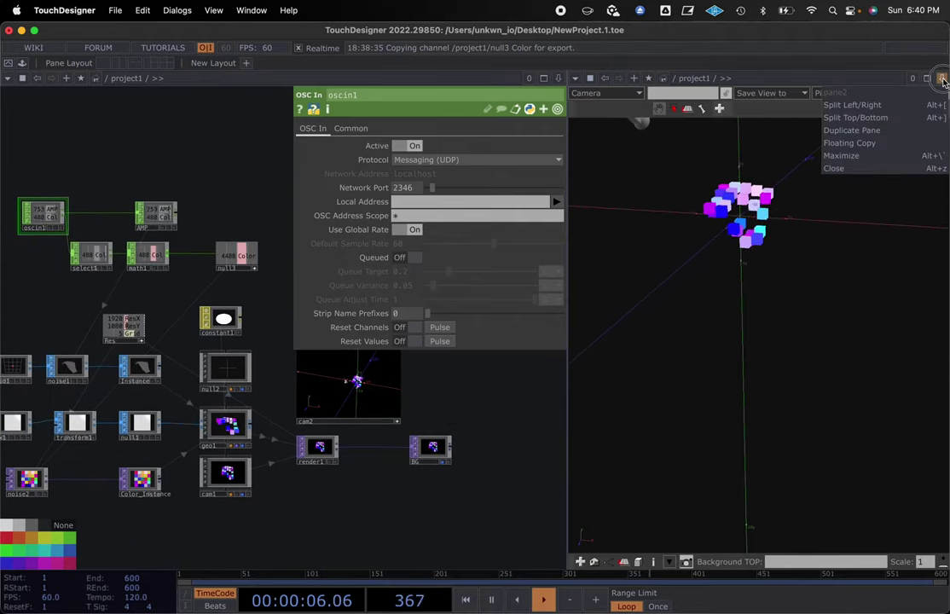
{"action": "left_click", "coordinate": [899, 168]}
{"action": "left_click_drag", "start_coordinate": [520, 326], "coordinate": [632, 305]}
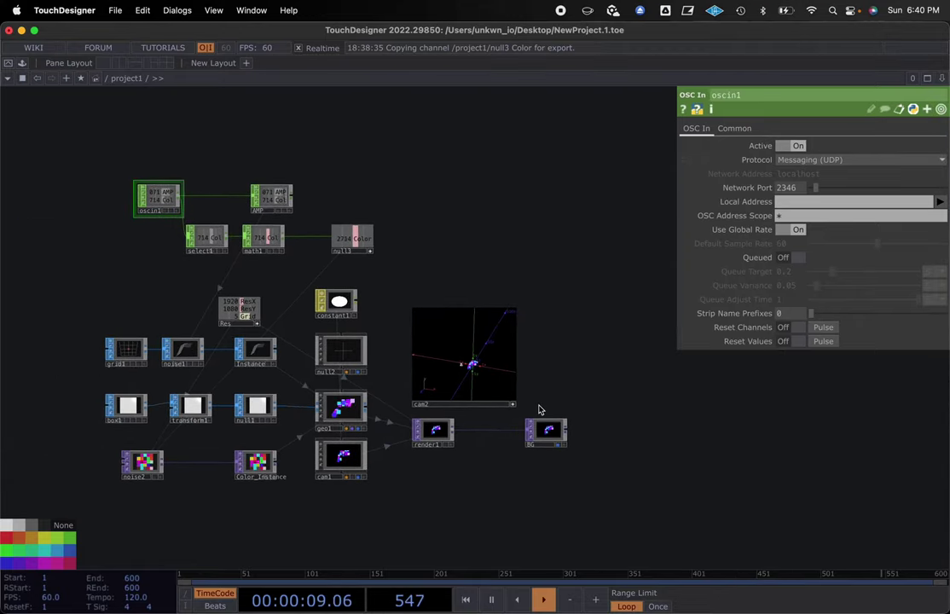
{"action": "mouse_move", "coordinate": [568, 347]}
{"action": "left_mouse_down"}
{"action": "mouse_move", "coordinate": [558, 324]}
{"action": "mouse_move", "coordinate": [562, 337]}
{"action": "left_mouse_up"}
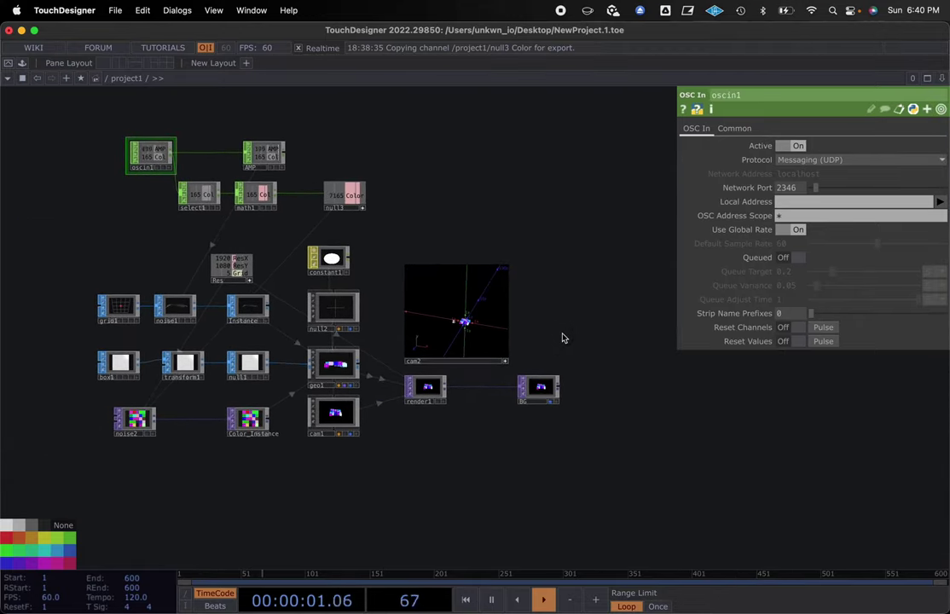
Step: Turn on the Backdrop TOPs display option so the BG output shows behind the network
{"action": "scroll", "coordinate": [361, 479], "scroll_direction": "up", "scroll_amount": 3}
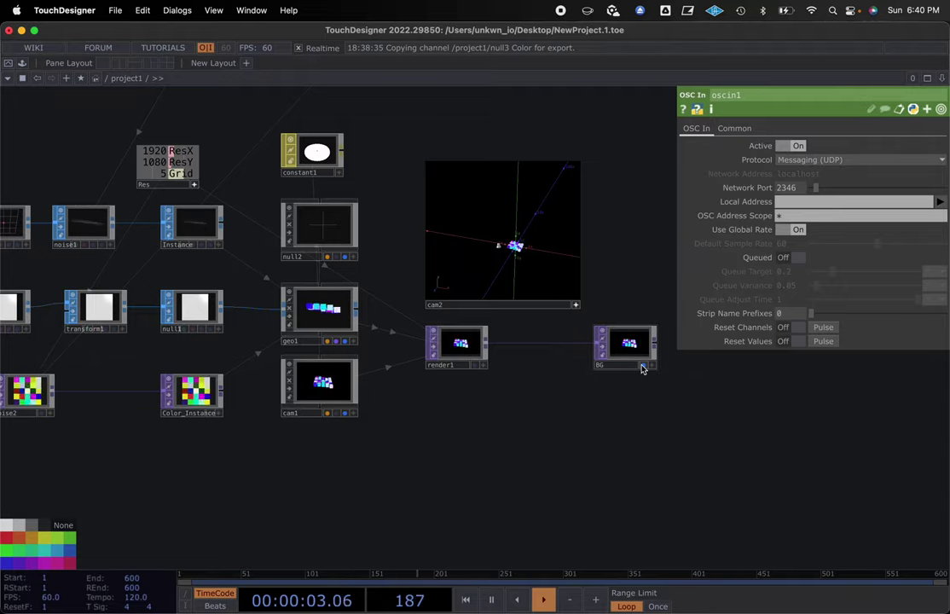
{"action": "right_click", "coordinate": [528, 424]}
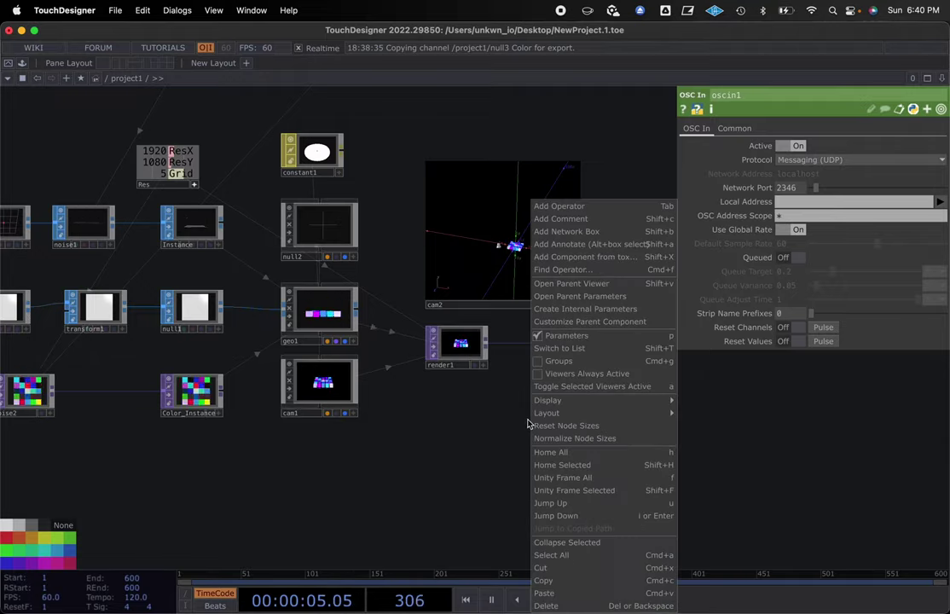
{"action": "mouse_move", "coordinate": [648, 401]}
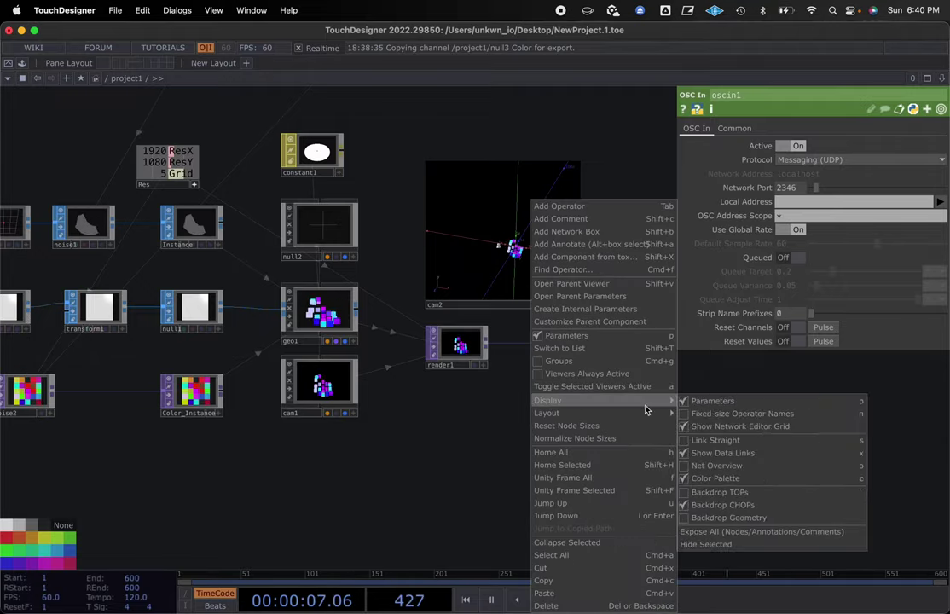
{"action": "left_click", "coordinate": [687, 493]}
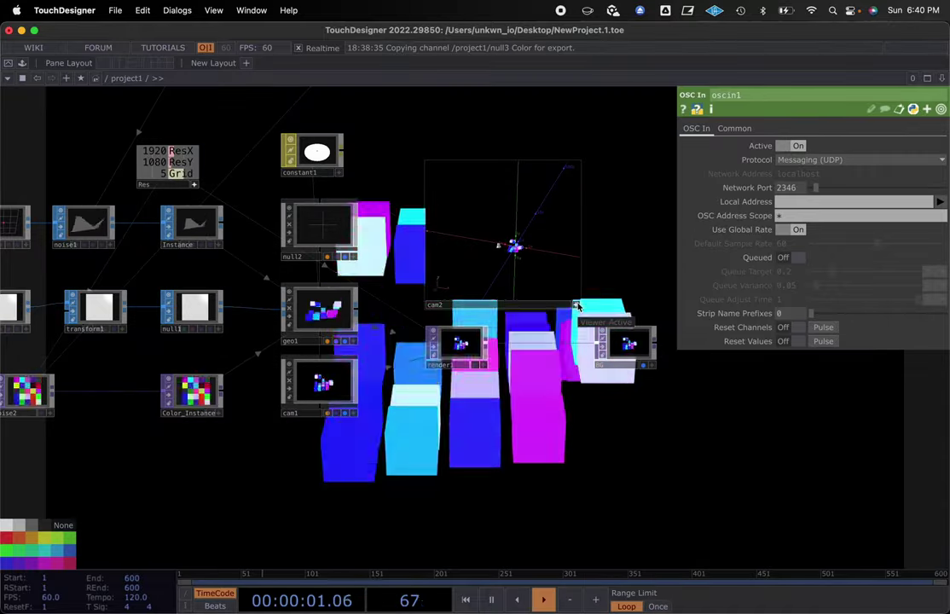
Step: Delete the cam2 camera and turn off BG's display flag to hide the backdrop
{"action": "left_click", "coordinate": [516, 232]}
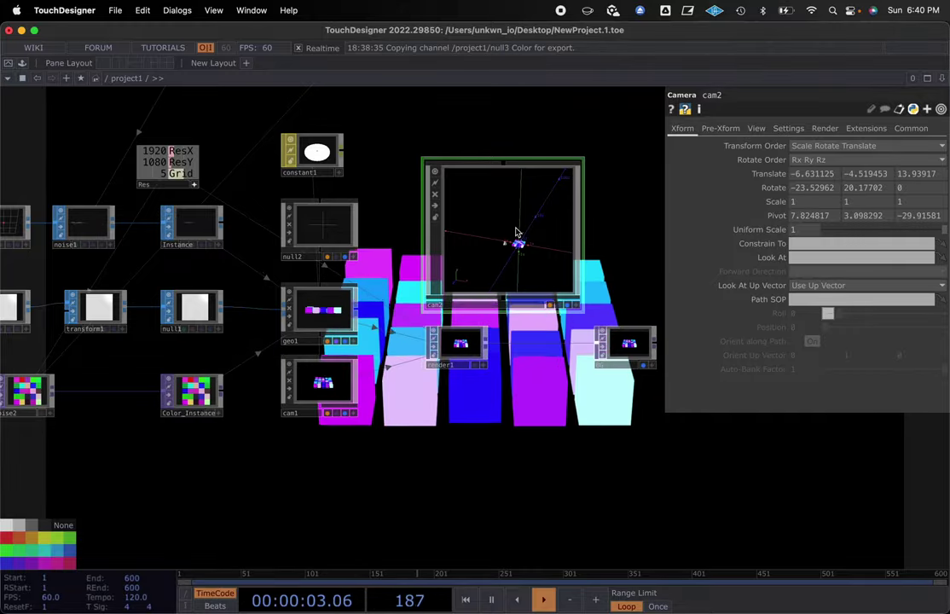
{"action": "key", "text": "BackSpace"}
{"action": "scroll", "coordinate": [431, 470], "scroll_direction": "up", "scroll_amount": 3}
{"action": "scroll", "coordinate": [430, 471], "scroll_direction": "left", "scroll_amount": 3}
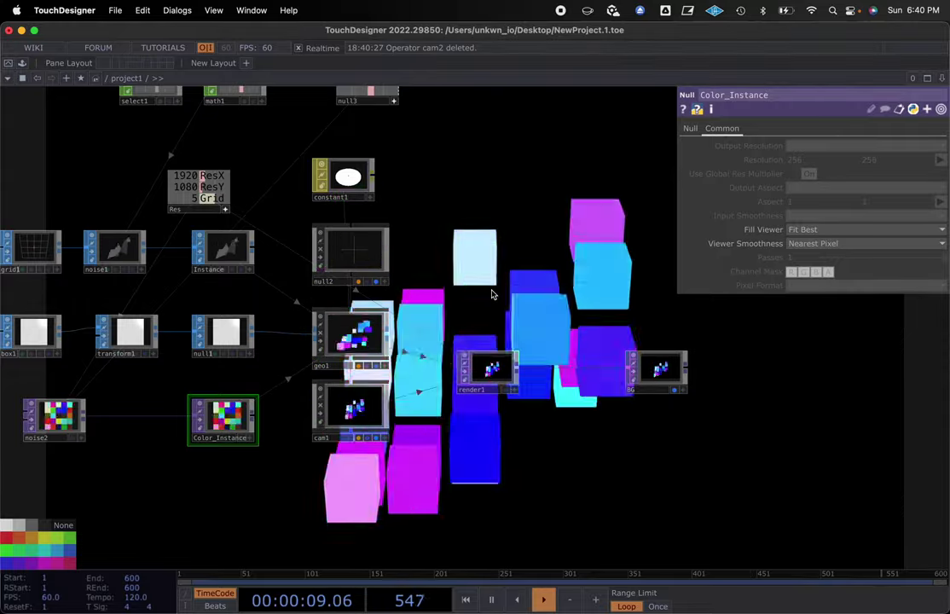
{"action": "left_click", "coordinate": [674, 392]}
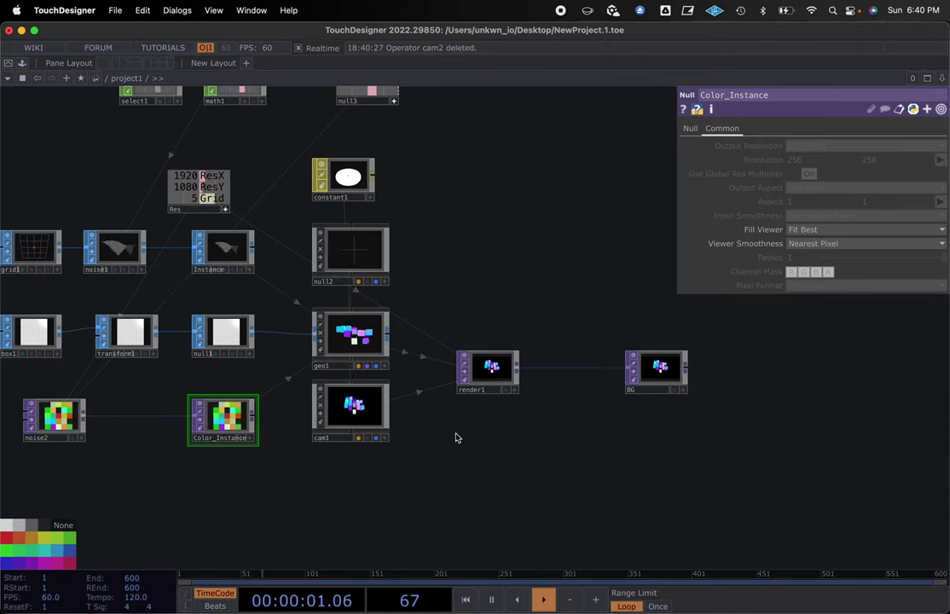
Step: Add a Circle SOP in the empty network area below Color_Instance
{"action": "middle_click_drag", "start_coordinate": [407, 500], "coordinate": [498, 447]}
{"action": "right_click", "coordinate": [266, 471]}
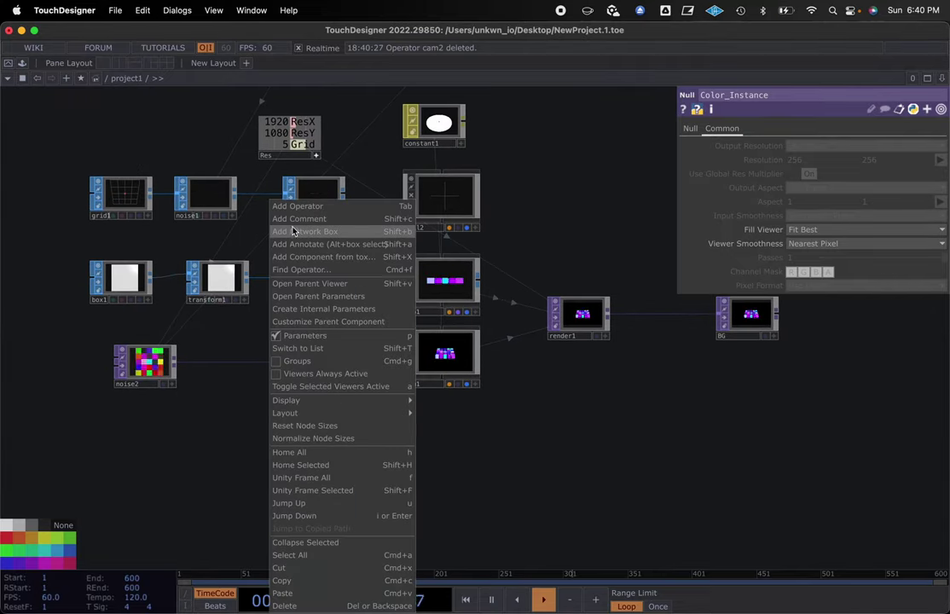
{"action": "left_click", "coordinate": [285, 181]}
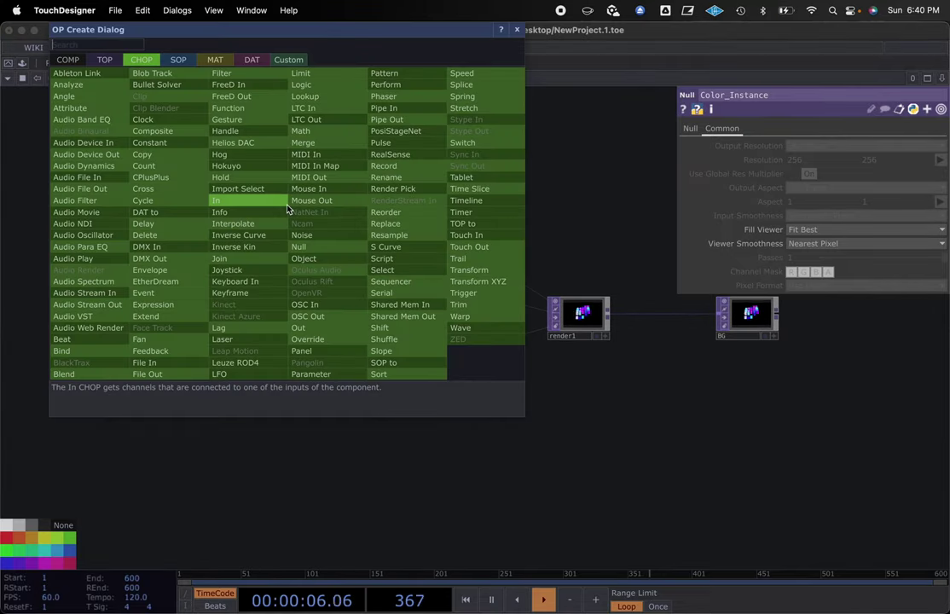
{"action": "left_click", "coordinate": [178, 59]}
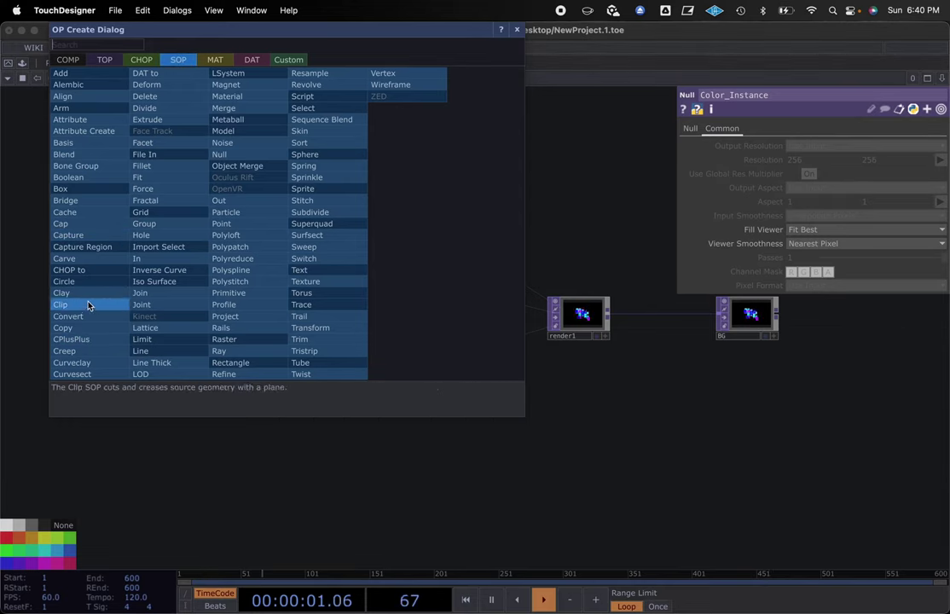
{"action": "left_click", "coordinate": [85, 246]}
{"action": "left_click", "coordinate": [290, 462]}
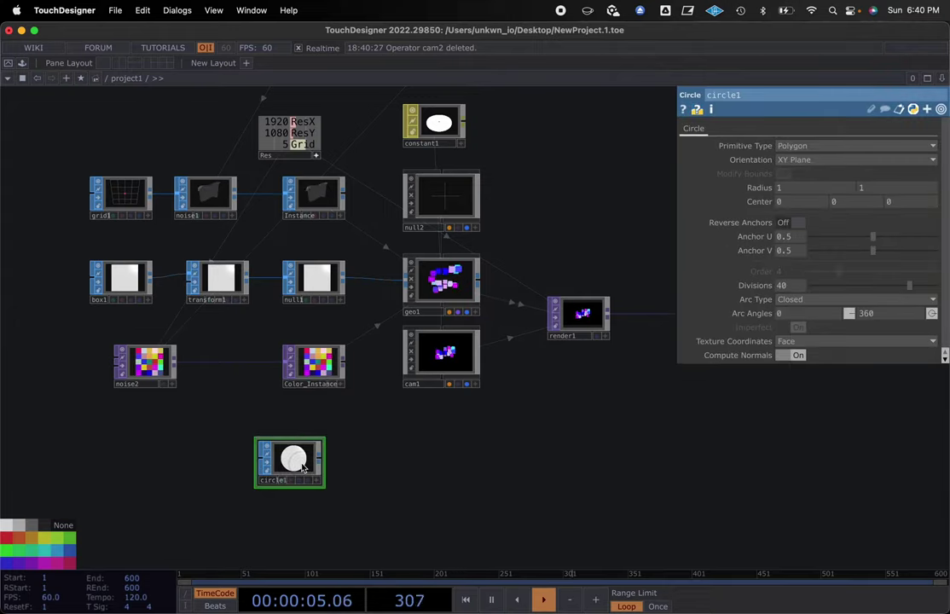
Step: Set circle1's Arc Type to Open Arc and its Orientation to ZX Plane
{"action": "left_click", "coordinate": [792, 299]}
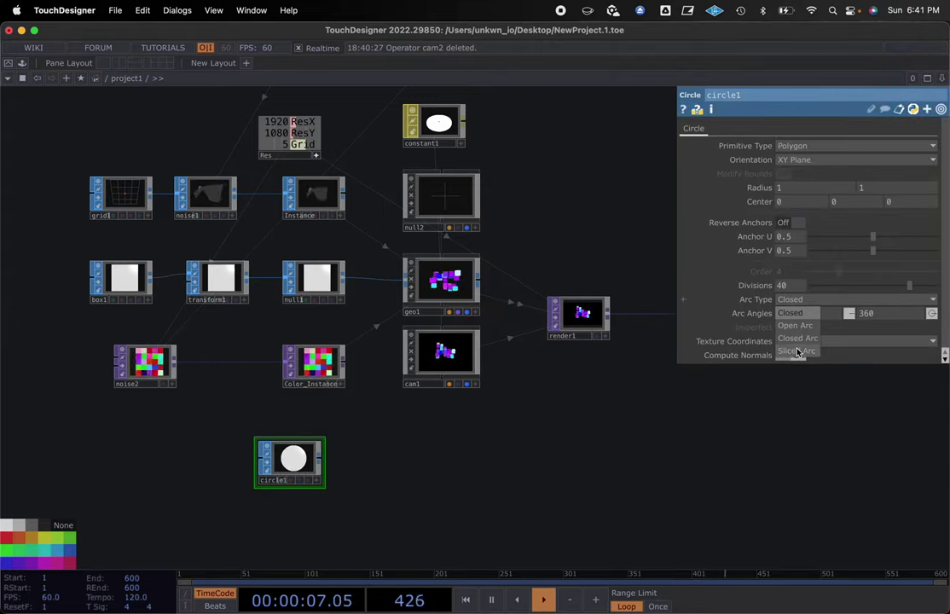
{"action": "left_click", "coordinate": [796, 326]}
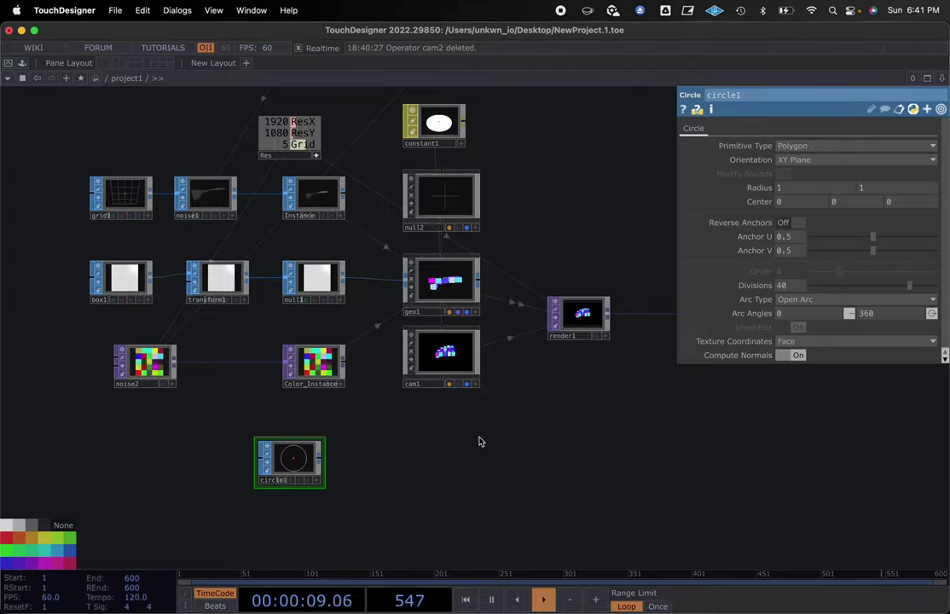
{"action": "left_click_drag", "start_coordinate": [383, 469], "coordinate": [403, 477]}
{"action": "scroll", "coordinate": [379, 460], "scroll_direction": "up", "scroll_amount": 5}
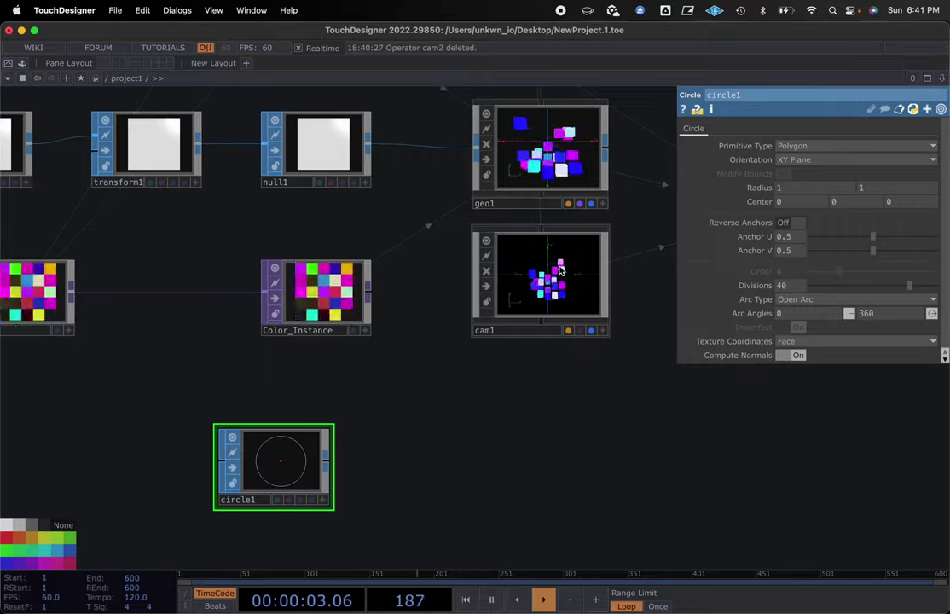
{"action": "scroll", "coordinate": [551, 288], "scroll_direction": "up", "scroll_amount": 5}
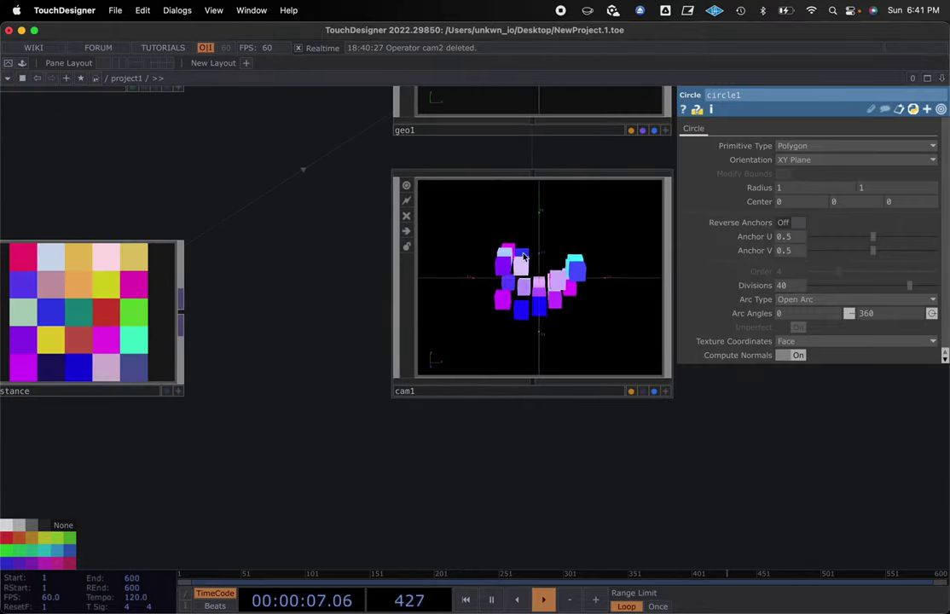
{"action": "scroll", "coordinate": [520, 298], "scroll_direction": "down", "scroll_amount": 1}
{"action": "scroll", "coordinate": [520, 298], "scroll_direction": "down", "scroll_amount": 4}
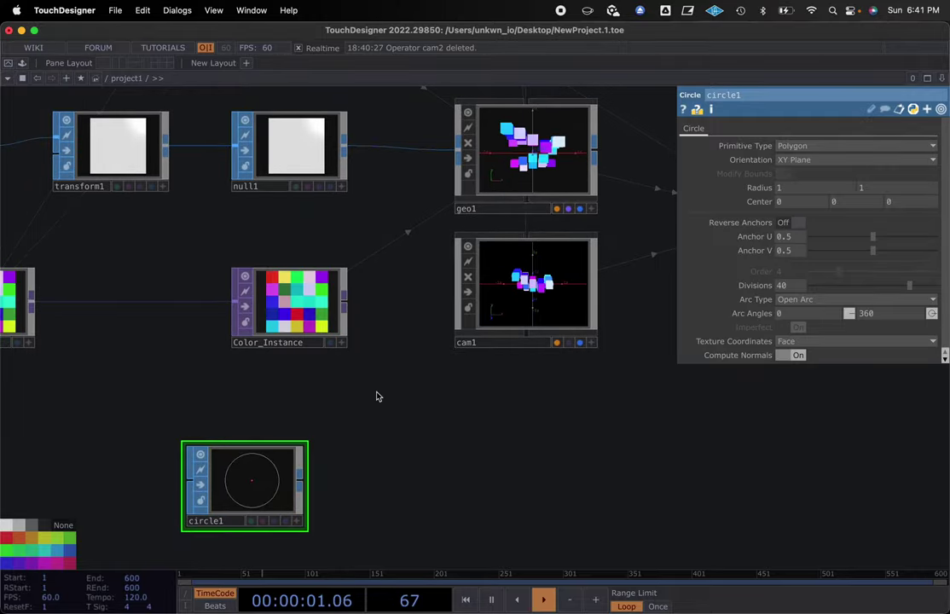
{"action": "left_click", "coordinate": [803, 160]}
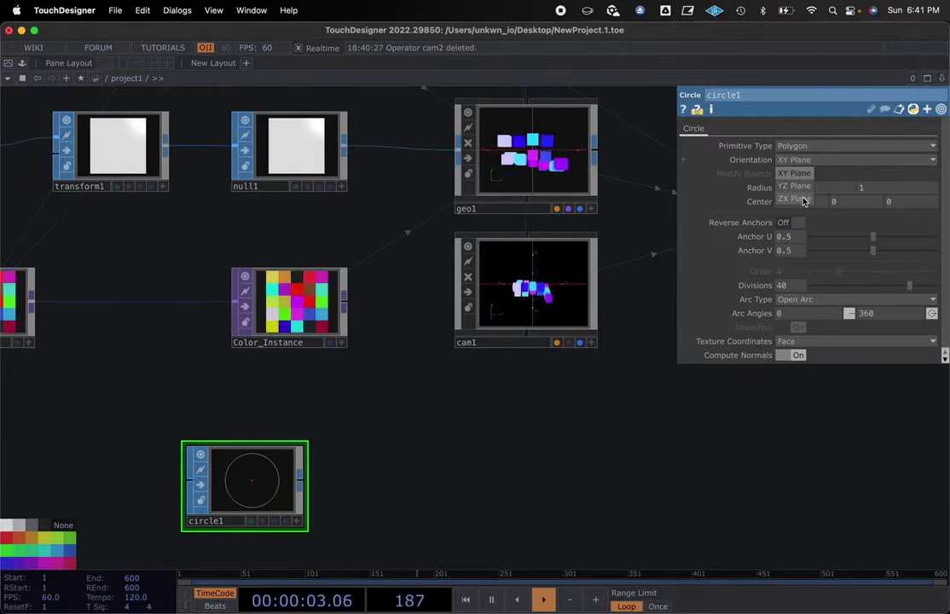
{"action": "left_click", "coordinate": [797, 199]}
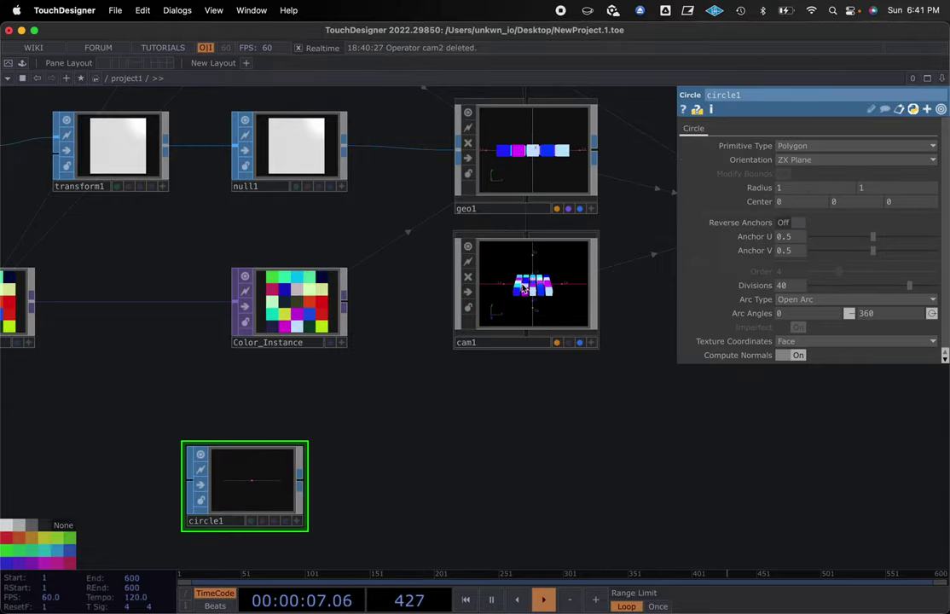
Step: Add a Transform SOP connected to the output of circle1
{"action": "left_click_drag", "start_coordinate": [416, 428], "coordinate": [366, 430]}
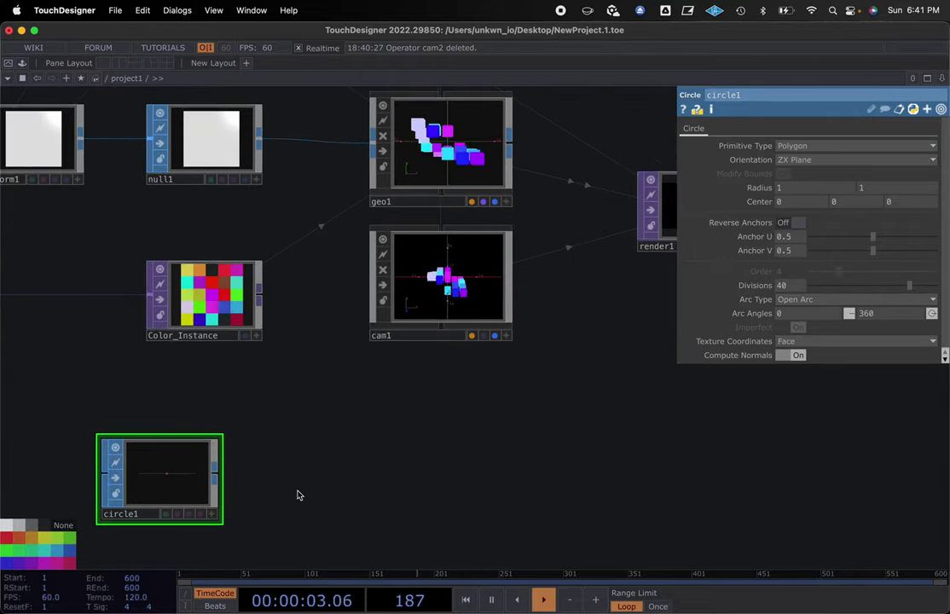
{"action": "left_click_drag", "start_coordinate": [297, 496], "coordinate": [258, 494]}
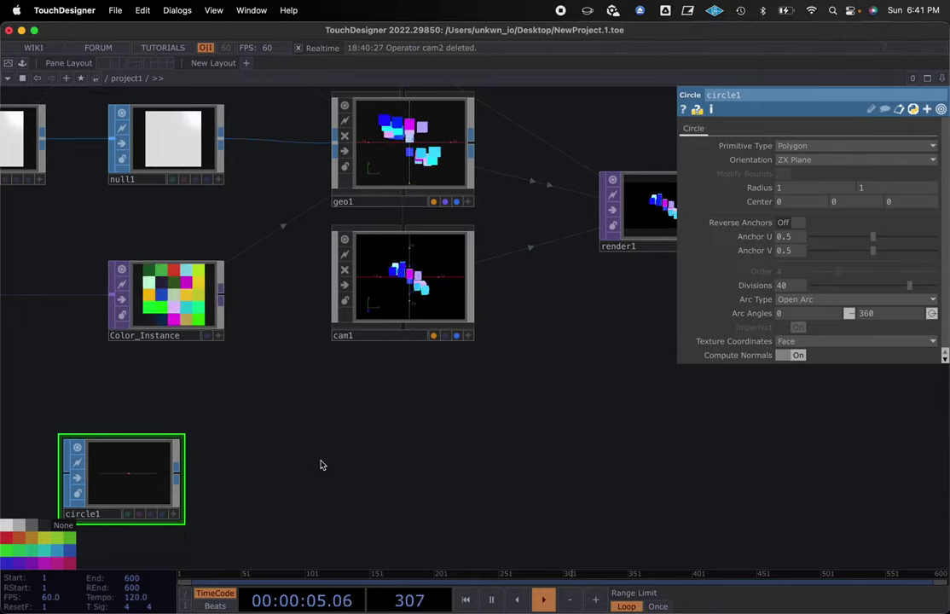
{"action": "right_click", "coordinate": [177, 478]}
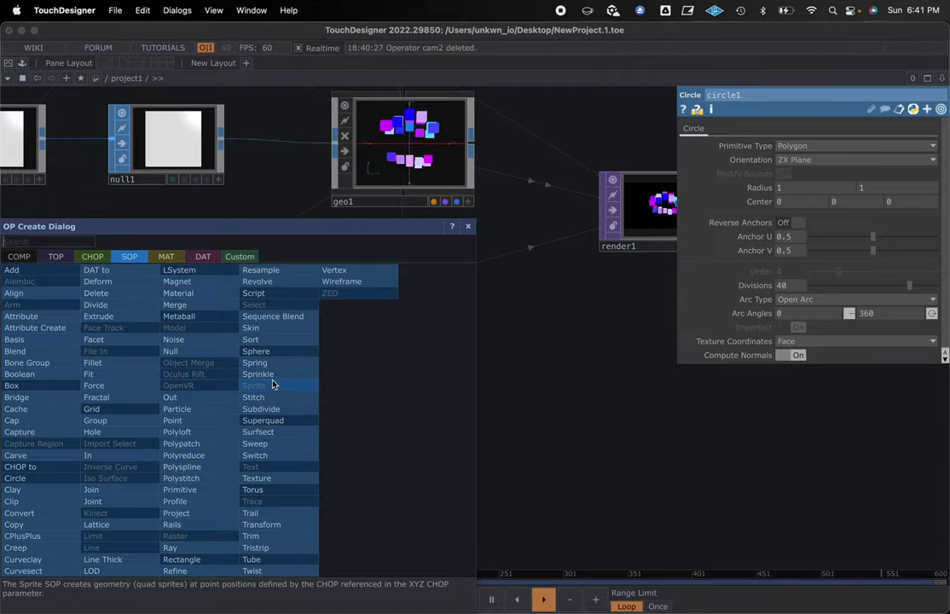
{"action": "left_click", "coordinate": [254, 513]}
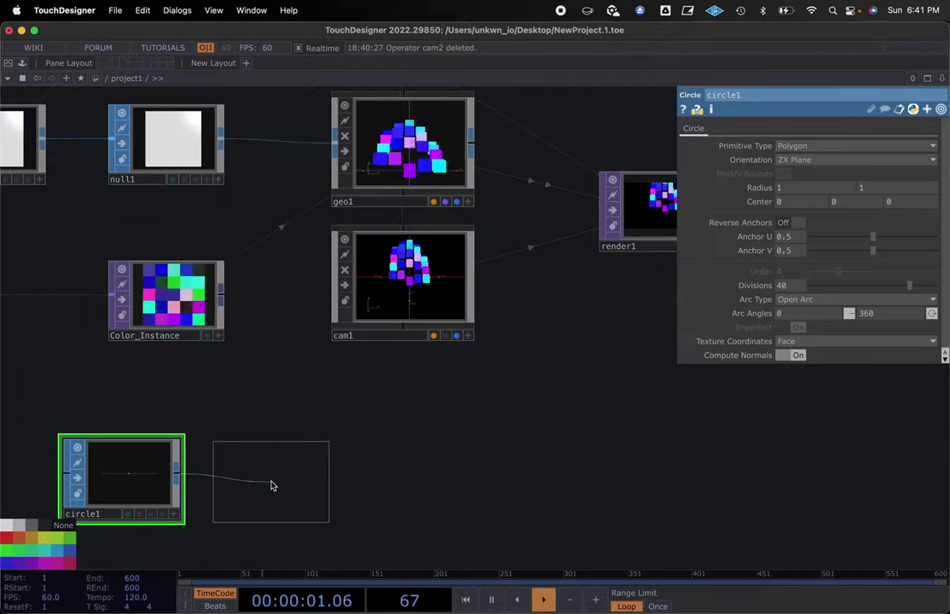
{"action": "left_click", "coordinate": [270, 482]}
{"action": "middle_click_drag", "start_coordinate": [380, 500], "coordinate": [366, 490]}
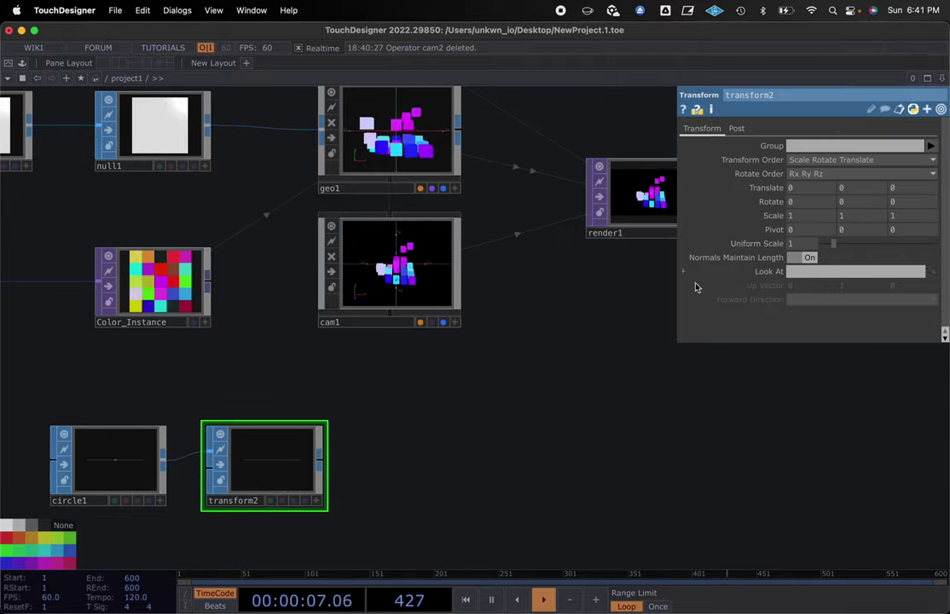
Step: Shift the circle1 and transform2 nodes over and add a Null SOP connected to transform2's output
{"action": "middle_click_drag", "start_coordinate": [511, 406], "coordinate": [529, 384]}
{"action": "scroll", "coordinate": [529, 383], "scroll_direction": "down", "scroll_amount": 1}
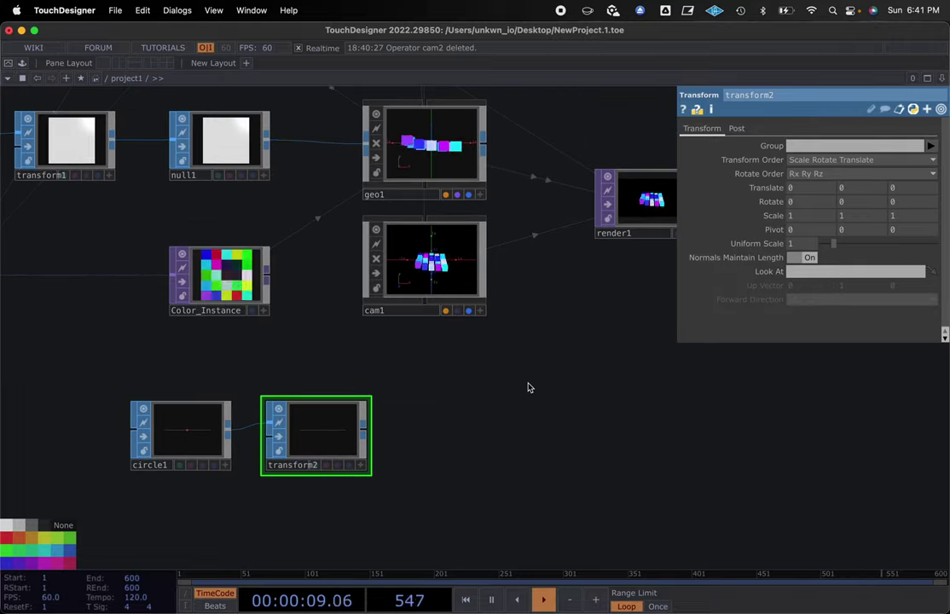
{"action": "left_click_drag", "start_coordinate": [314, 439], "coordinate": [256, 440]}
{"action": "right_click", "coordinate": [307, 435]}
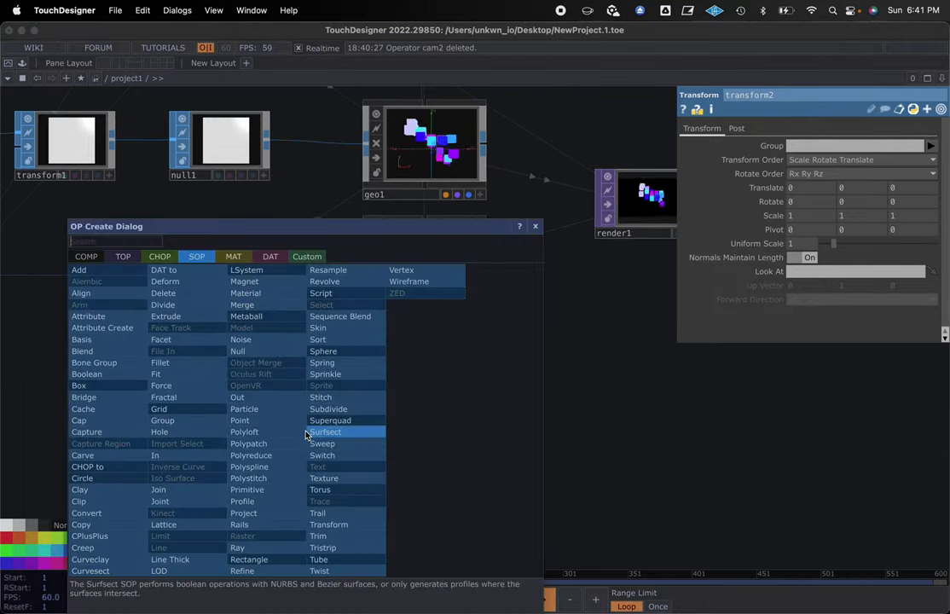
{"action": "left_click", "coordinate": [244, 361]}
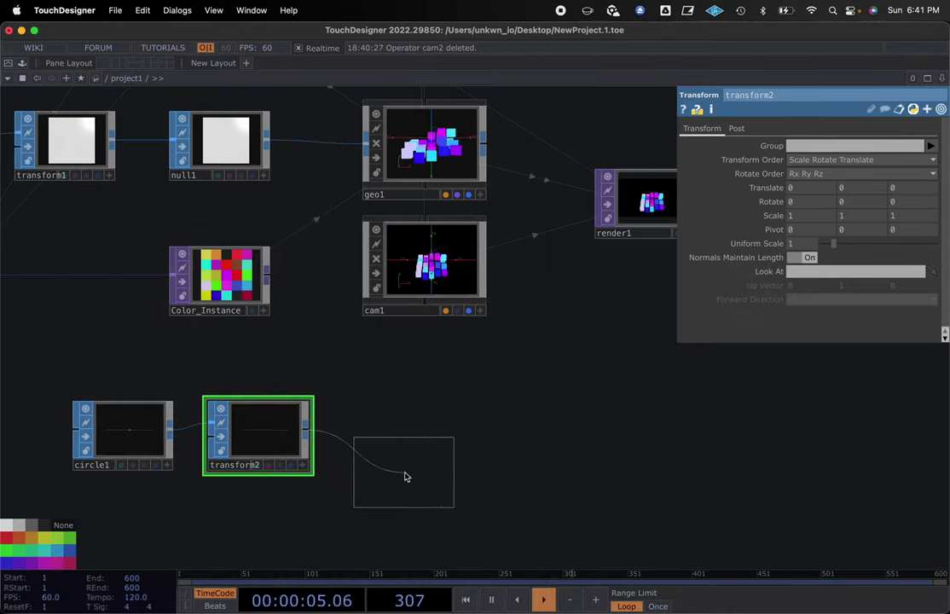
{"action": "left_click", "coordinate": [413, 439]}
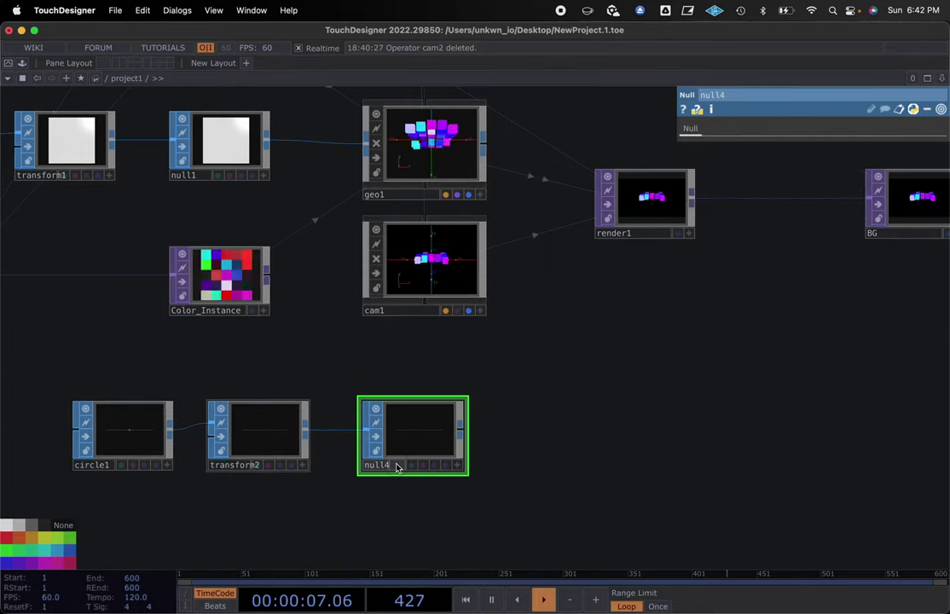
Step: Rename the new Null SOP after transform2 as Camera_Dolly
{"action": "left_click", "coordinate": [358, 466]}
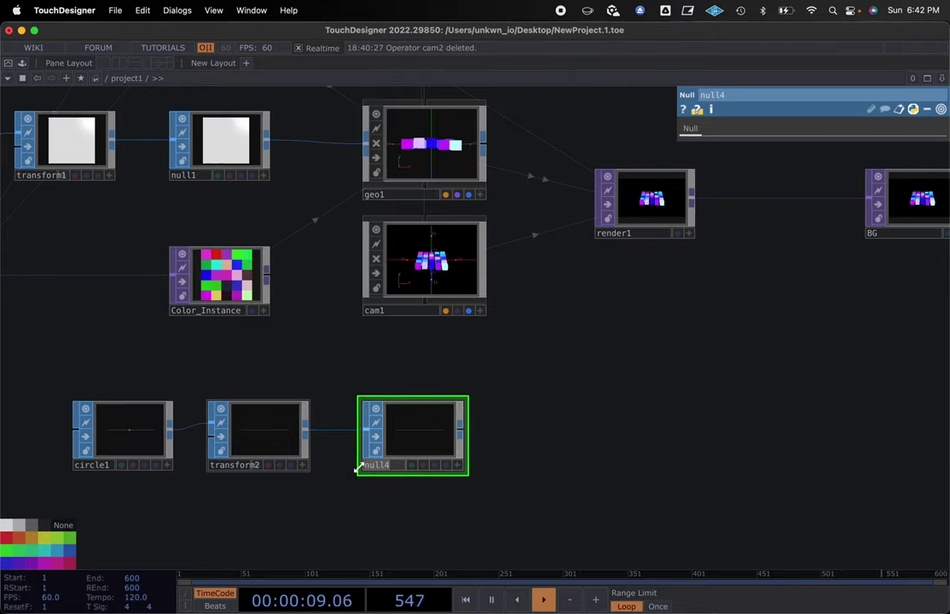
{"action": "type", "text": "Camera_"}
{"action": "type", "text": "Dolly"}
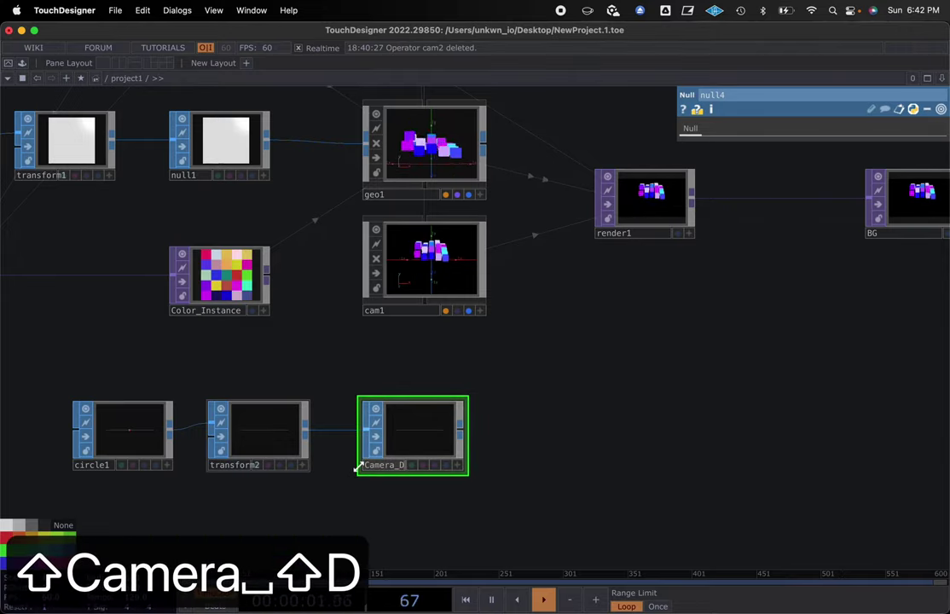
{"action": "left_click", "coordinate": [484, 512]}
Step: Assign Camera_Dolly as cam1's Path SOP and set the camera's Position along the path to 0.16
{"action": "left_click_drag", "start_coordinate": [451, 341], "coordinate": [374, 346]}
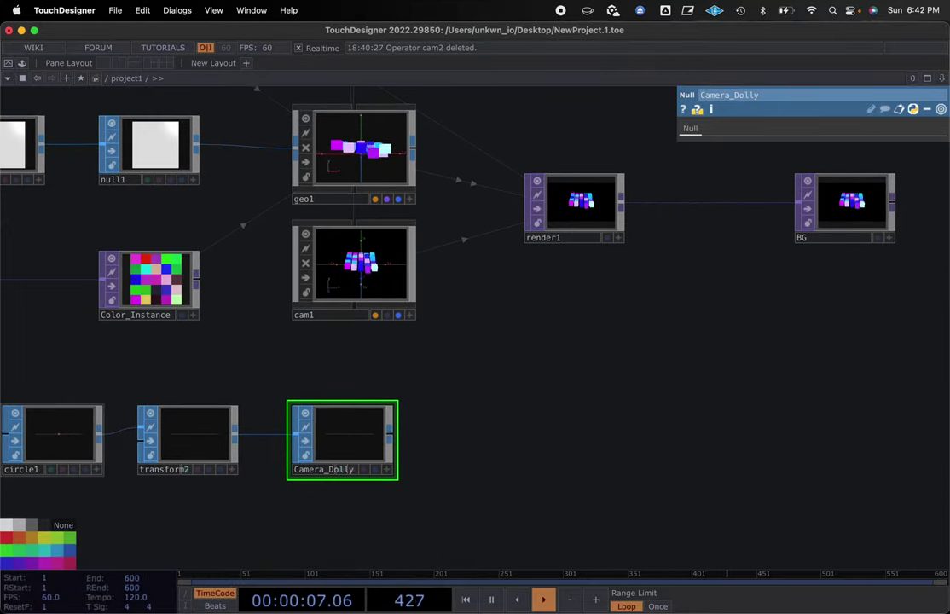
{"action": "left_click", "coordinate": [351, 292]}
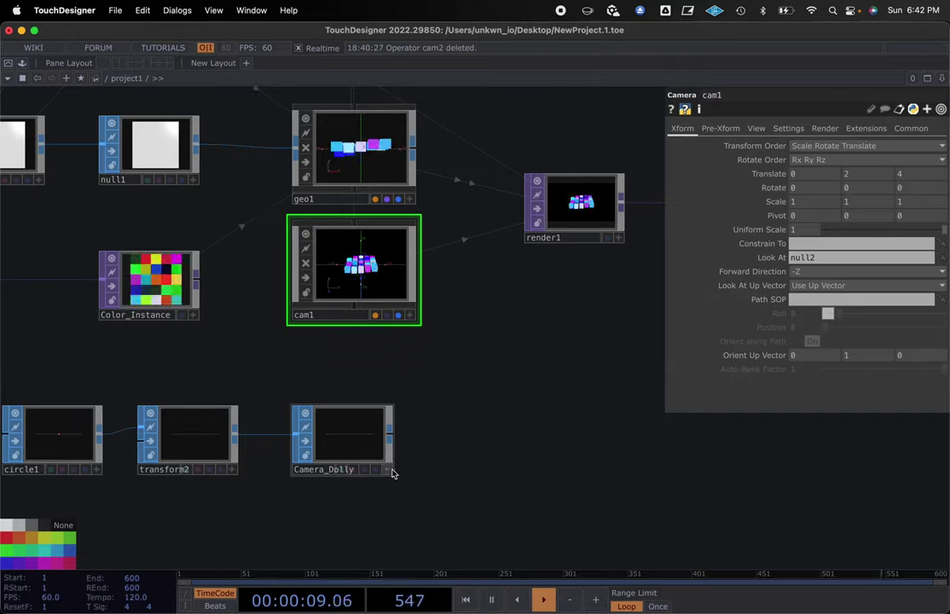
{"action": "left_click_drag", "start_coordinate": [359, 448], "coordinate": [809, 300]}
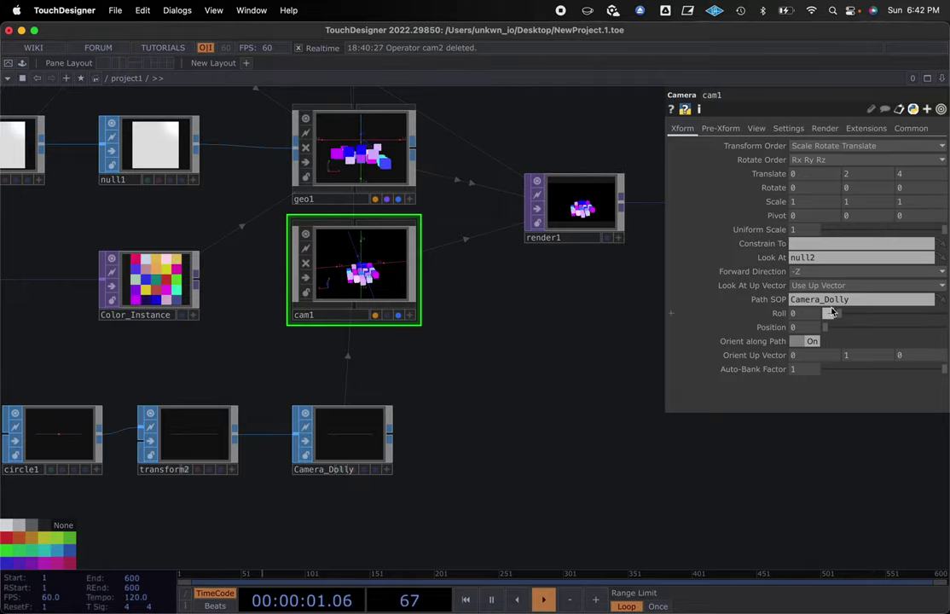
{"action": "mouse_move", "coordinate": [826, 329]}
{"action": "left_mouse_down"}
{"action": "mouse_move", "coordinate": [927, 331]}
{"action": "mouse_move", "coordinate": [832, 330]}
{"action": "left_mouse_up"}
{"action": "mouse_move", "coordinate": [852, 328]}
{"action": "left_mouse_down"}
{"action": "mouse_move", "coordinate": [935, 333]}
{"action": "mouse_move", "coordinate": [851, 334]}
{"action": "left_mouse_up"}
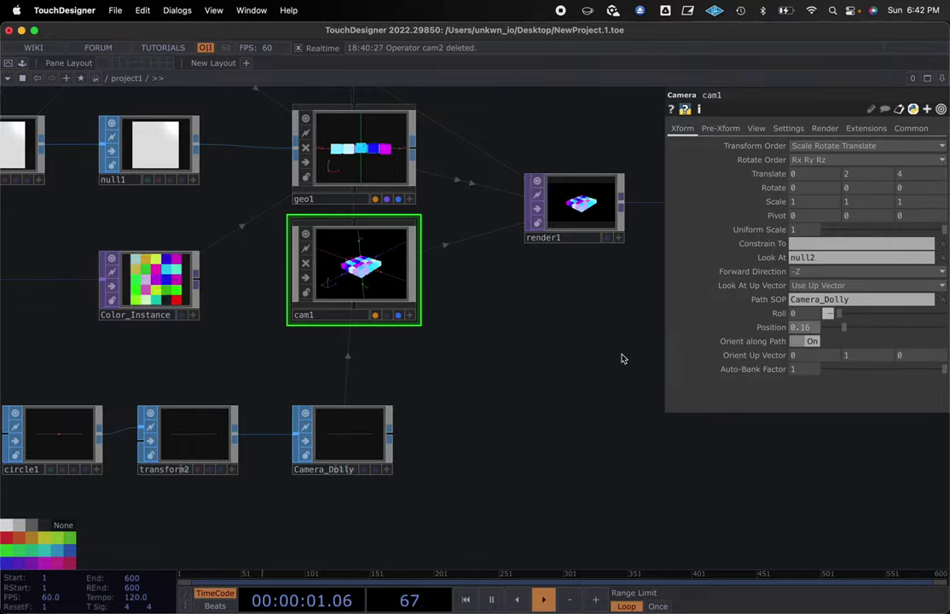
Step: Add a second Camera COMP in the empty area below render1 and enlarge its node viewer
{"action": "left_click_drag", "start_coordinate": [526, 360], "coordinate": [441, 398]}
{"action": "scroll", "coordinate": [440, 396], "scroll_direction": "down", "scroll_amount": 3}
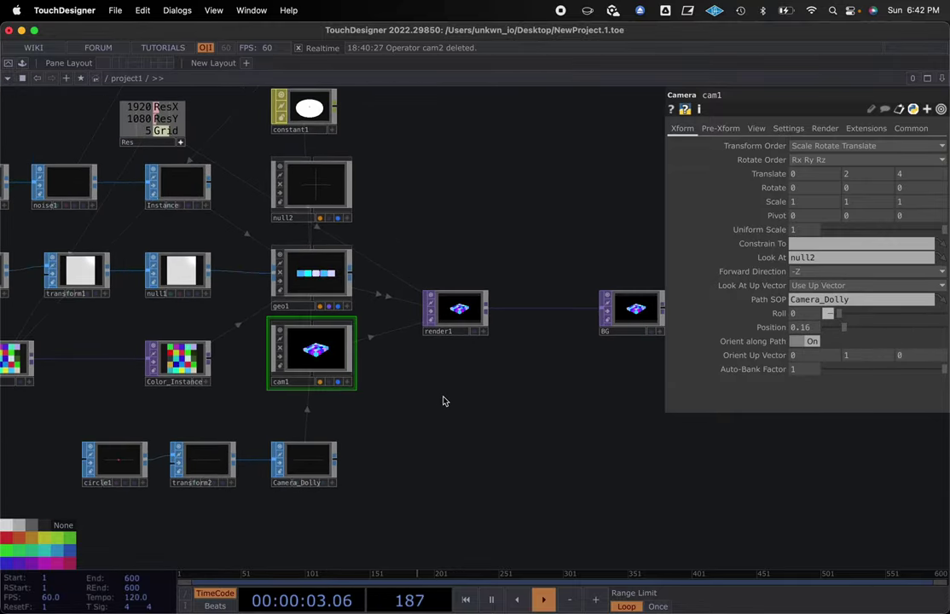
{"action": "right_click", "coordinate": [529, 434]}
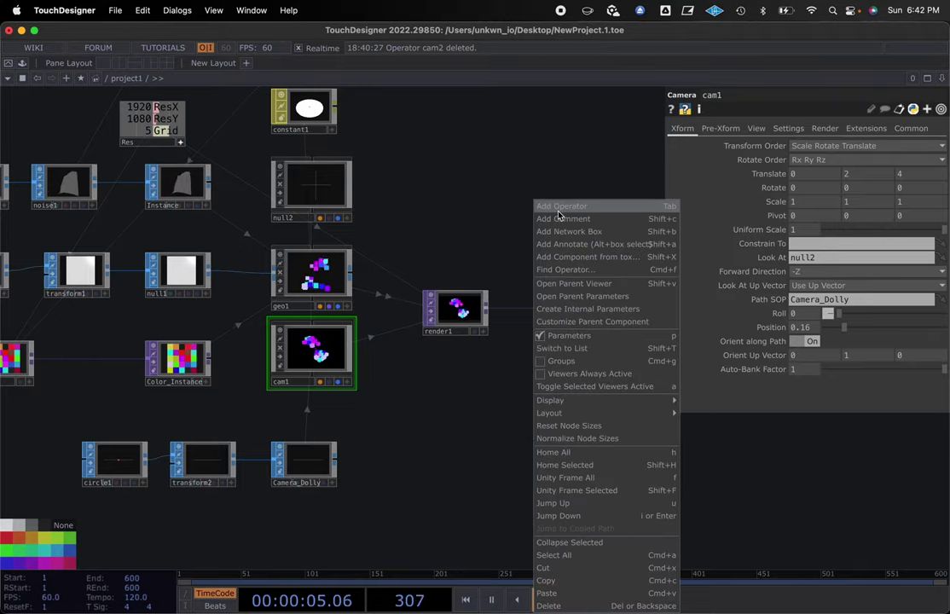
{"action": "left_click", "coordinate": [559, 208]}
{"action": "left_click", "coordinate": [339, 60]}
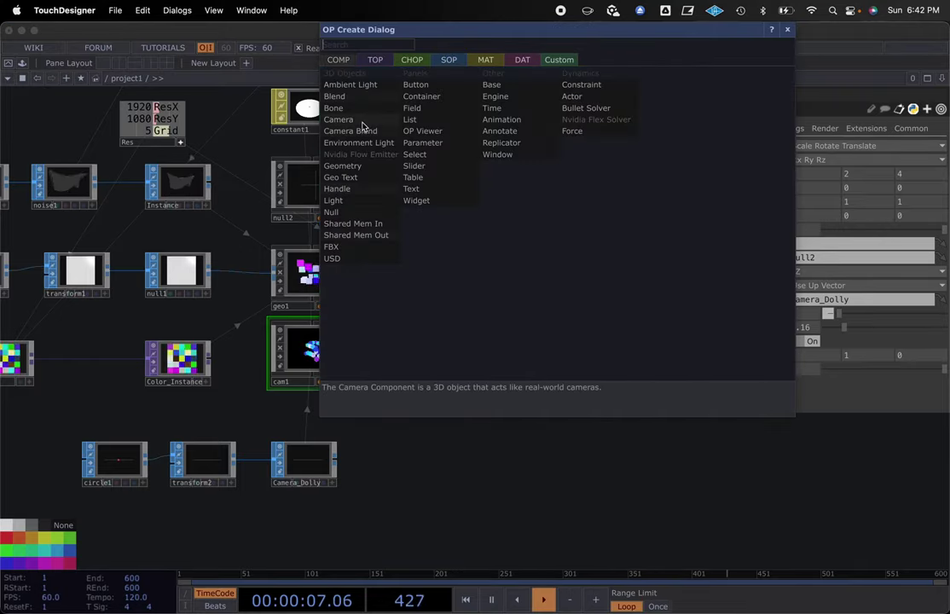
{"action": "left_click", "coordinate": [359, 120]}
{"action": "left_click", "coordinate": [535, 433]}
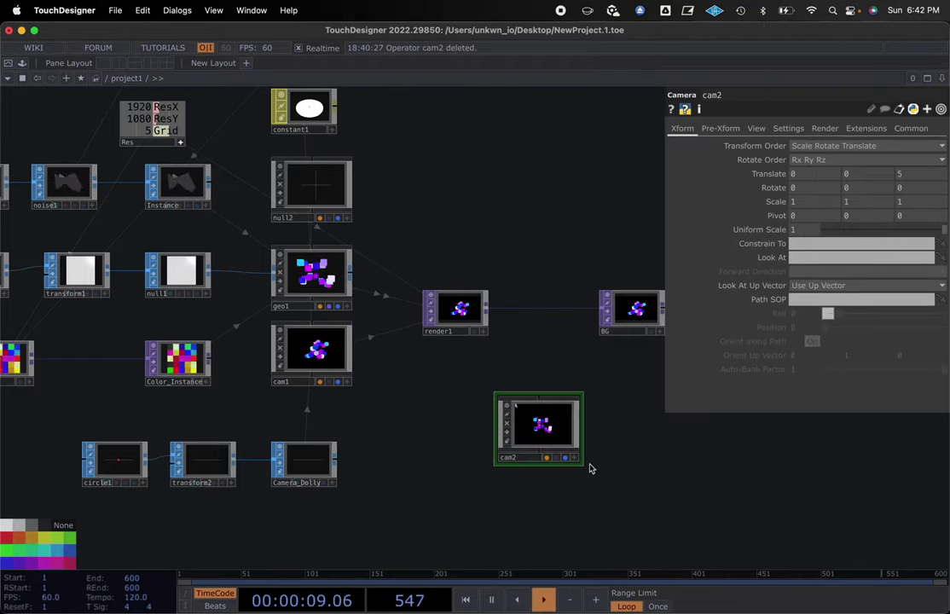
{"action": "left_click_drag", "start_coordinate": [578, 465], "coordinate": [674, 540]}
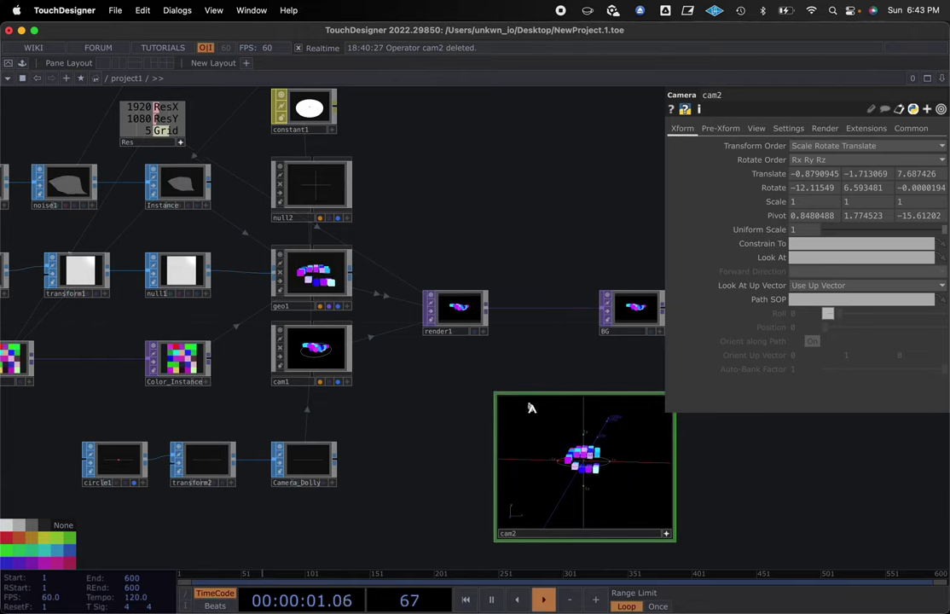
Step: Drive cam1's Position along the path with the expression absTime.seconds
{"action": "left_click", "coordinate": [310, 351]}
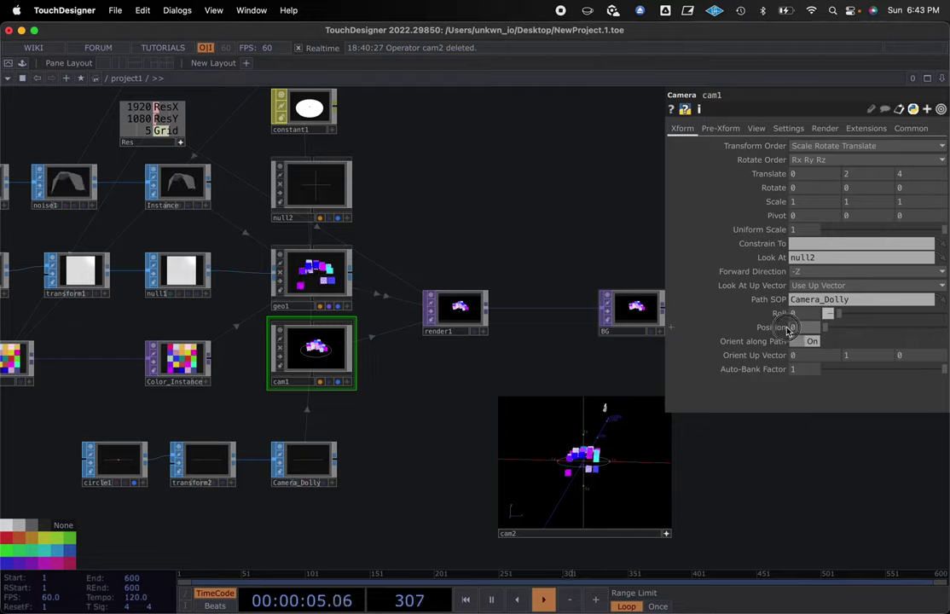
{"action": "type", "text": "absT"}
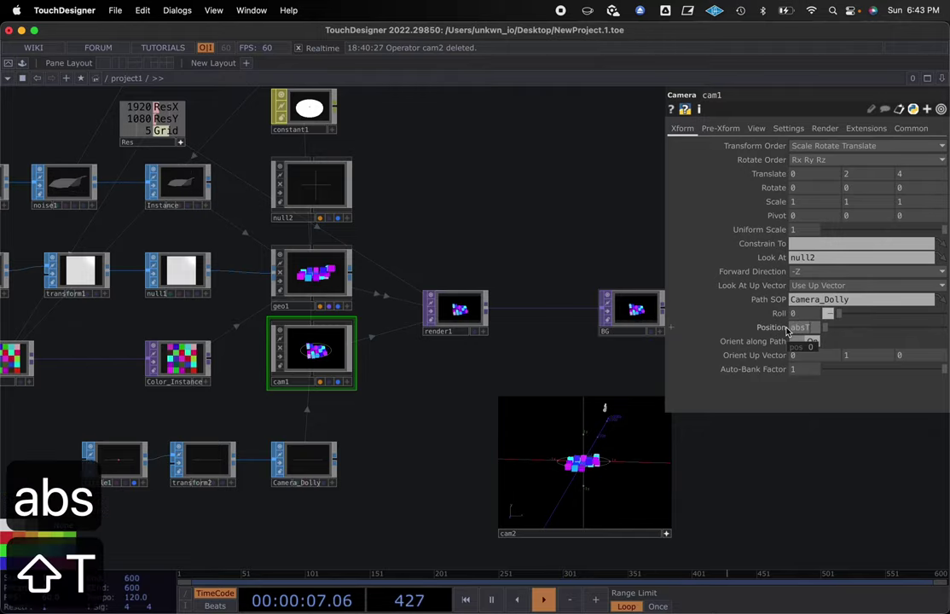
{"action": "type", "text": "ime.sec"}
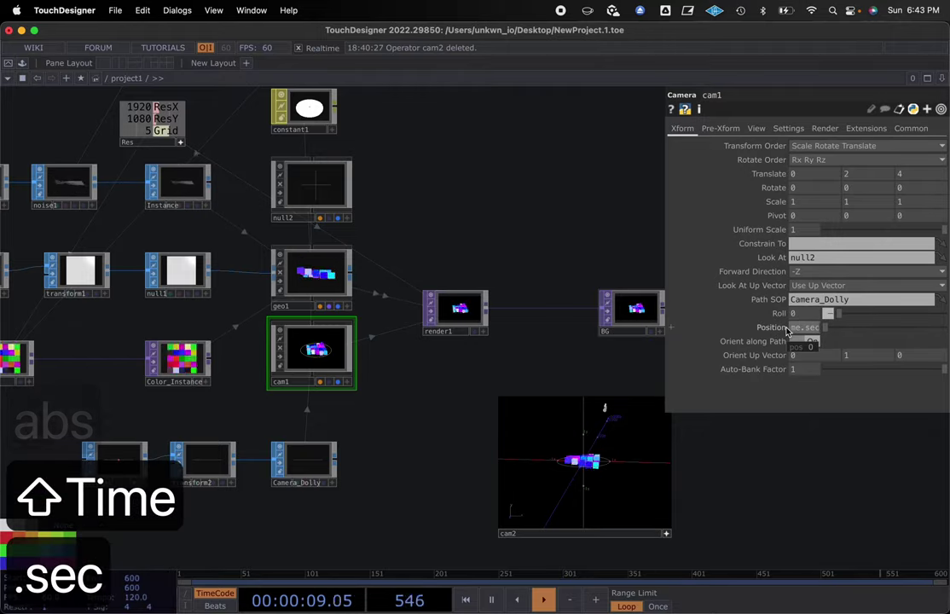
{"action": "type", "text": "onds"}
{"action": "key", "text": "Return"}
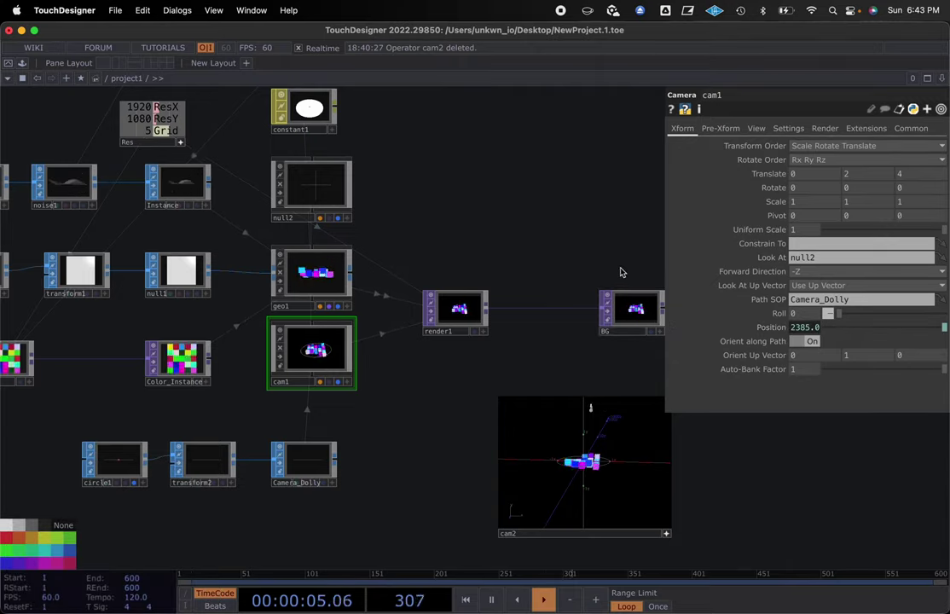
Step: Display the BG output as the network background and change cam1's Position expression to absTime.seconds/4
{"action": "scroll", "coordinate": [560, 258], "scroll_direction": "right", "scroll_amount": 3}
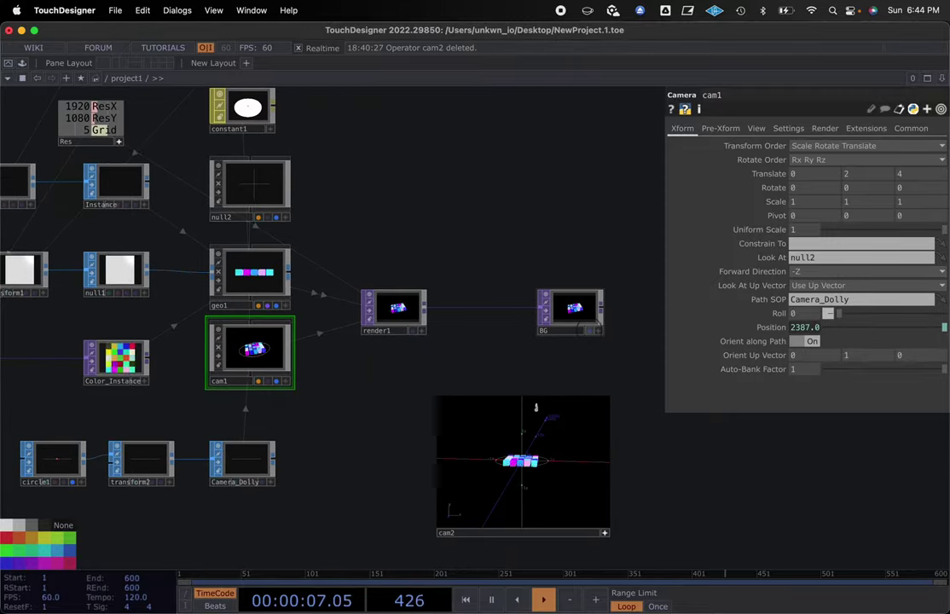
{"action": "left_click", "coordinate": [587, 330]}
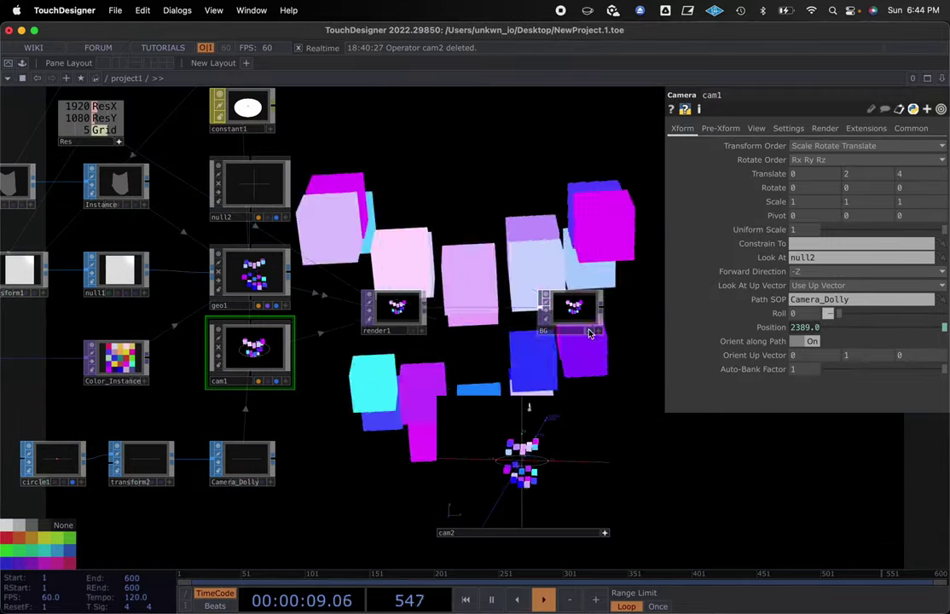
{"action": "left_click", "coordinate": [816, 327]}
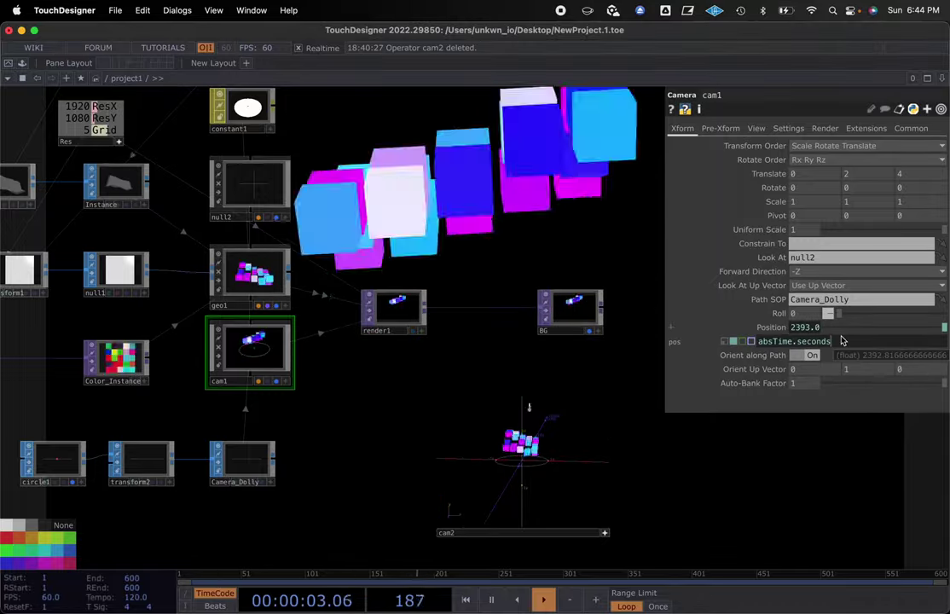
{"action": "type", "text": "/"}
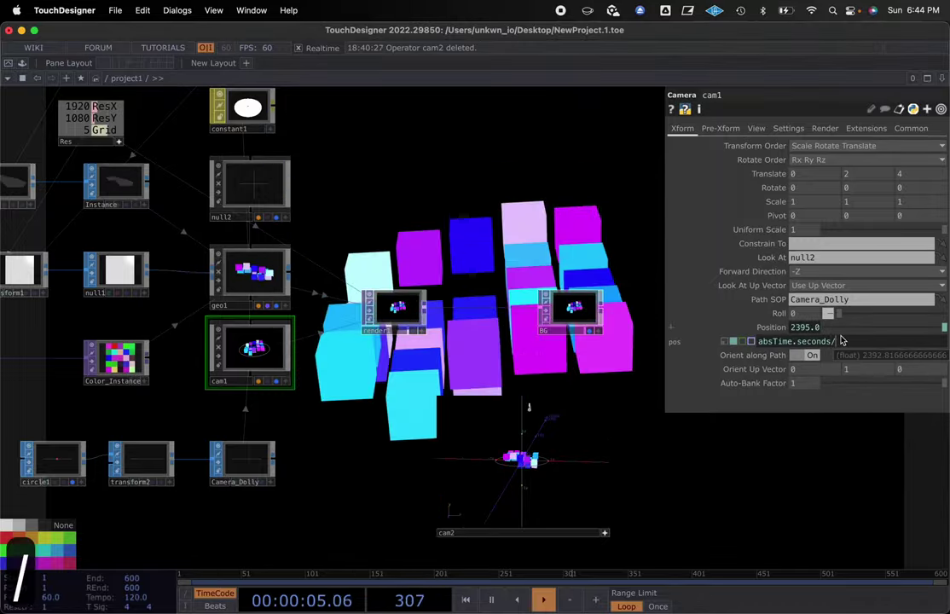
{"action": "type", "text": "4"}
{"action": "key", "text": "Return"}
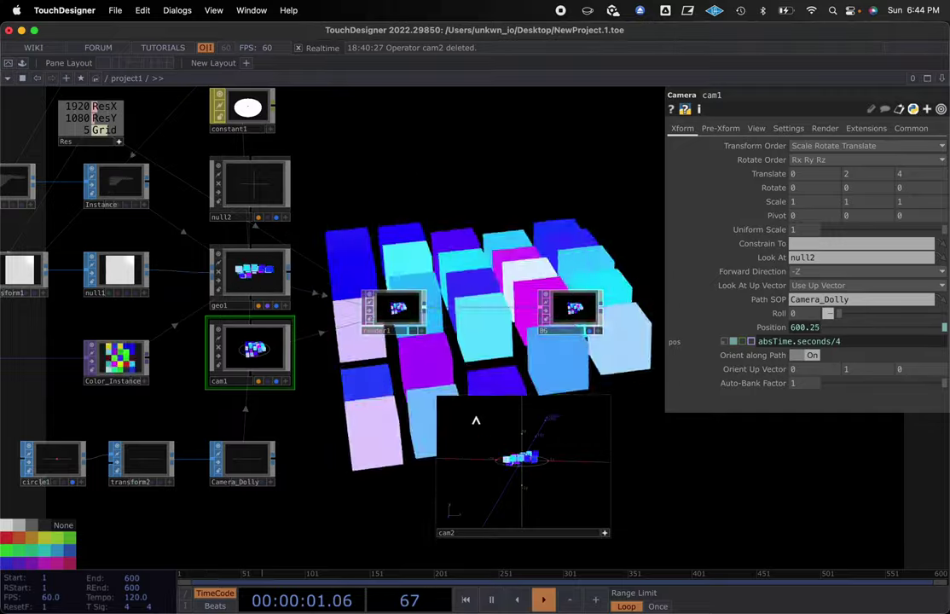
Step: Set the Divisions of circle1 to 200
{"action": "left_click_drag", "start_coordinate": [388, 468], "coordinate": [440, 442]}
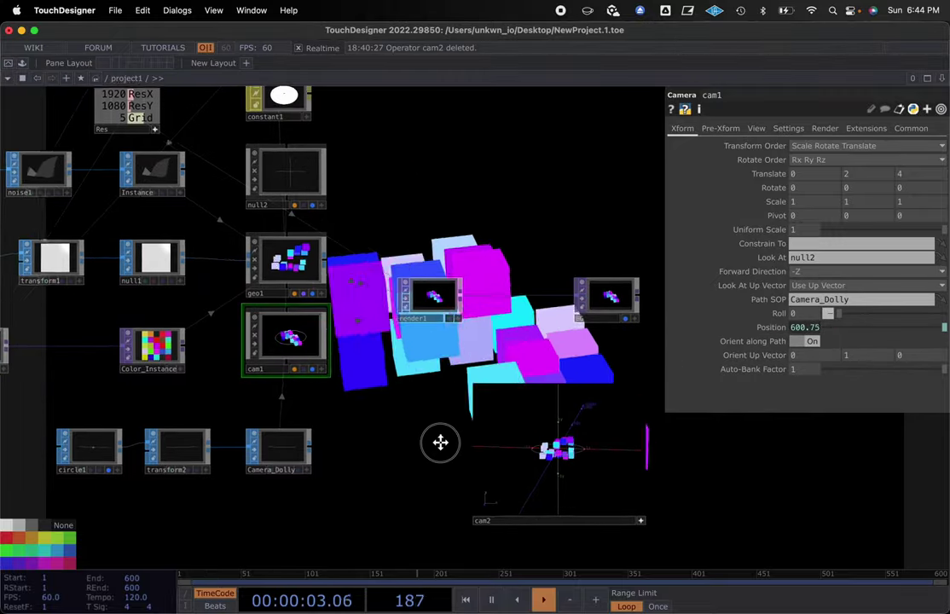
{"action": "scroll", "coordinate": [440, 442], "scroll_direction": "left", "scroll_amount": 2}
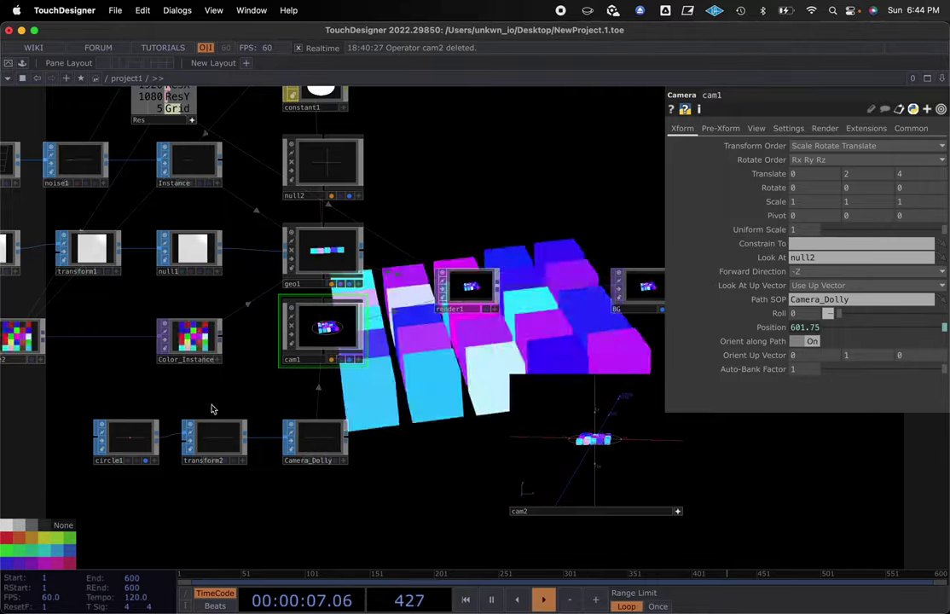
{"action": "left_click", "coordinate": [131, 439]}
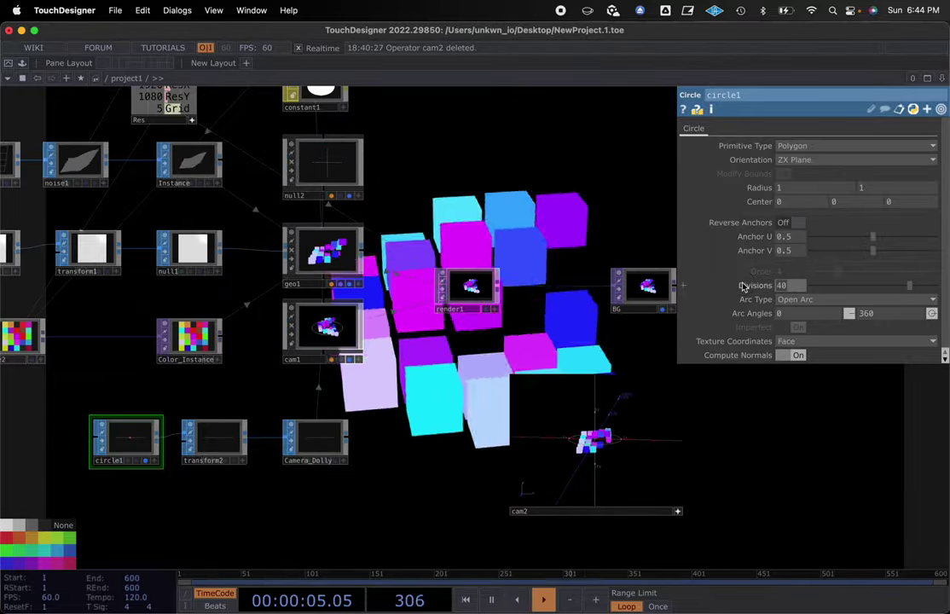
{"action": "type", "text": "200"}
{"action": "key", "text": "Return"}
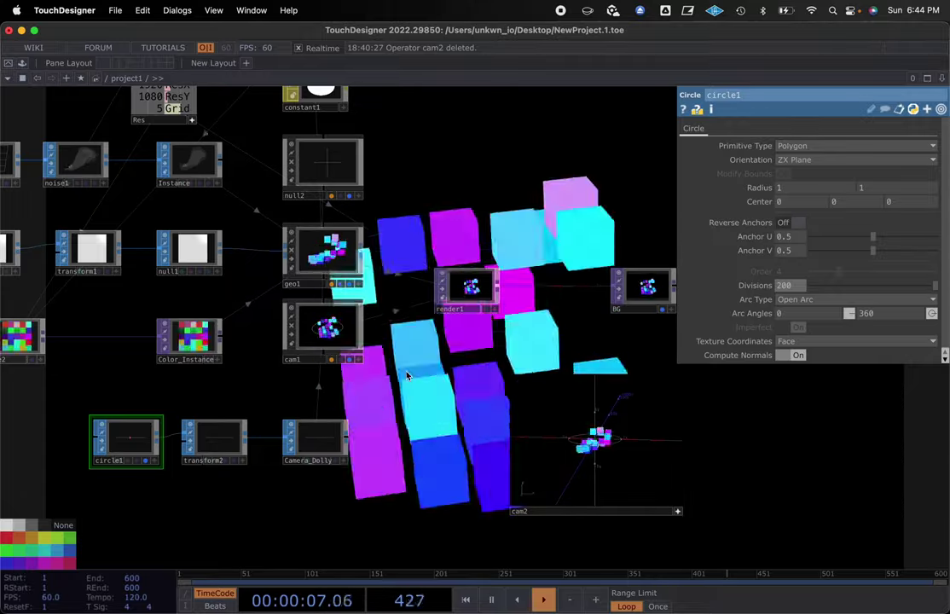
Step: Switch to Ableton Live, show the Arrangement View and move the Live window slightly down
{"action": "scroll", "coordinate": [382, 375], "scroll_direction": "down", "scroll_amount": 3}
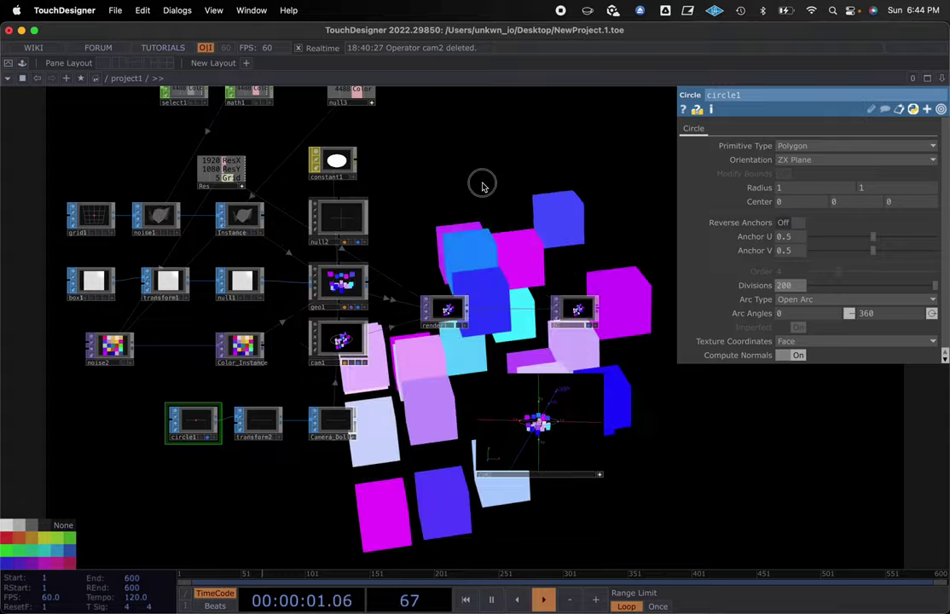
{"action": "middle_click_drag", "start_coordinate": [483, 185], "coordinate": [527, 273]}
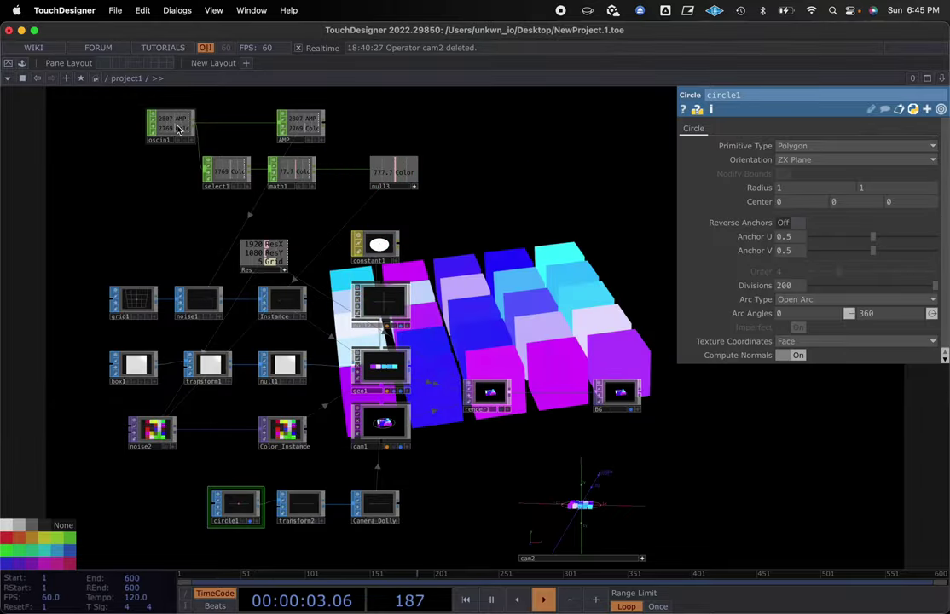
{"action": "key", "text": "super+Tab"}
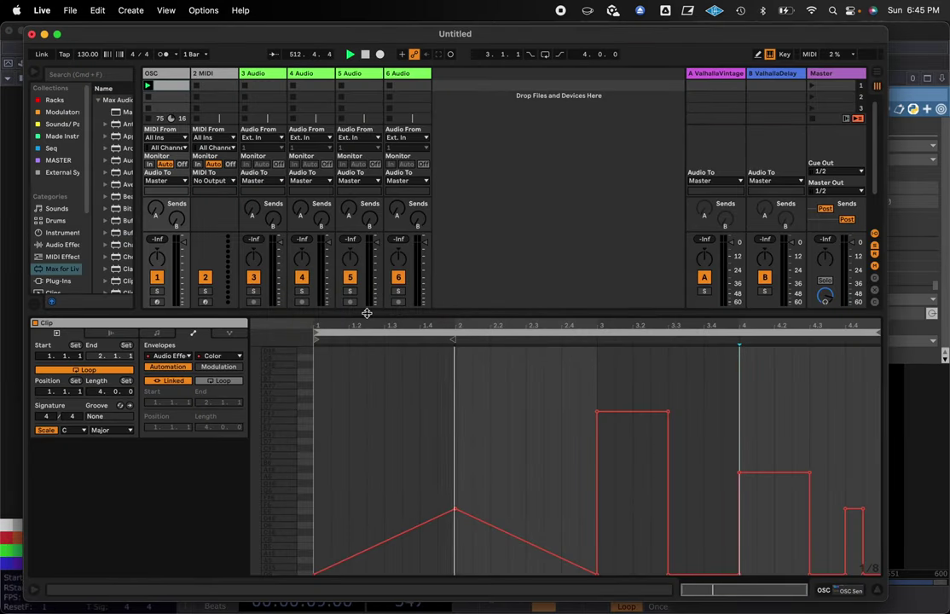
{"action": "left_click_drag", "start_coordinate": [366, 313], "coordinate": [366, 362]}
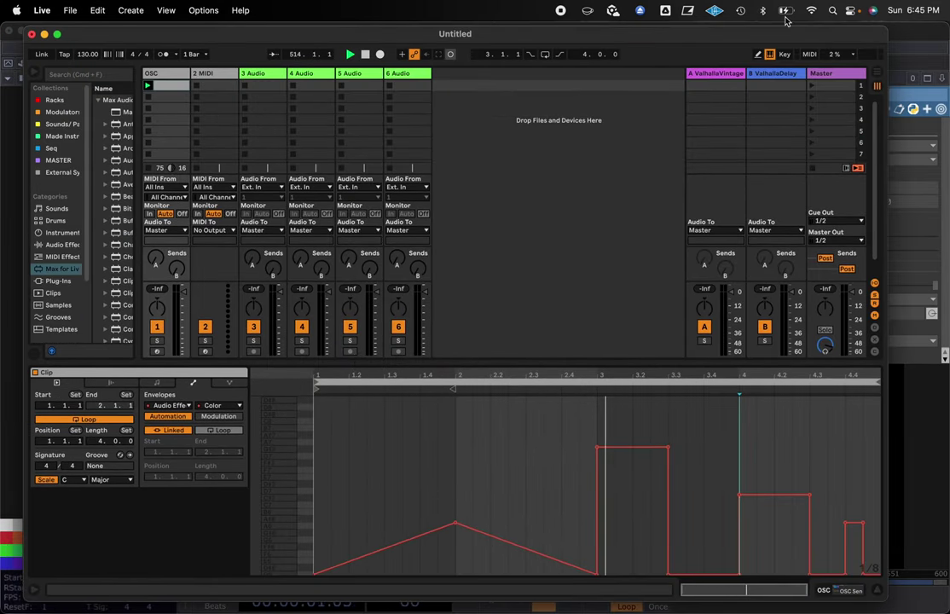
{"action": "left_click", "coordinate": [877, 74]}
{"action": "left_click_drag", "start_coordinate": [810, 39], "coordinate": [797, 59]}
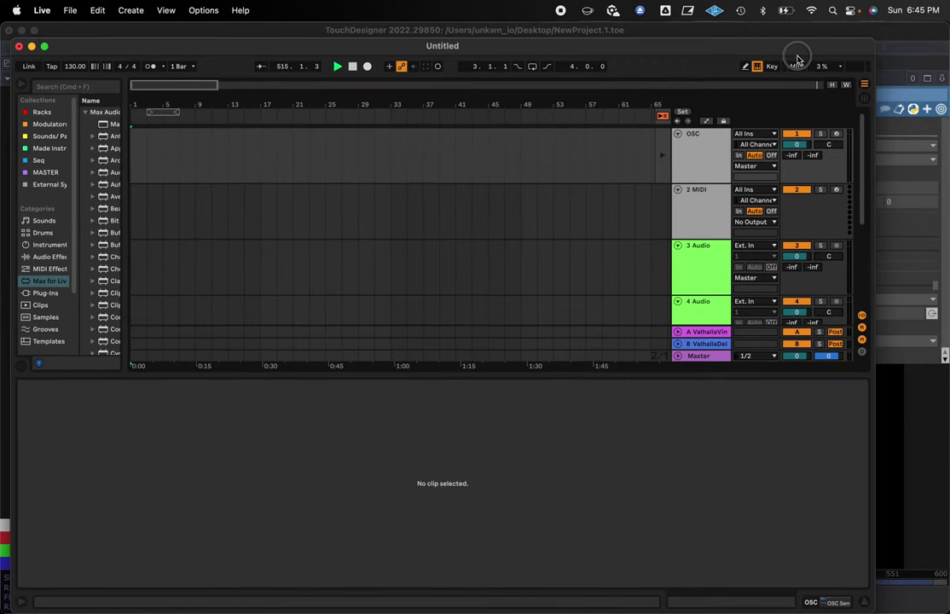
Step: Lower the TouchDesigner window to uncover the desktop and open the Ableton folder under CMAT_617, Week 10 in Finder
{"action": "left_click", "coordinate": [906, 34]}
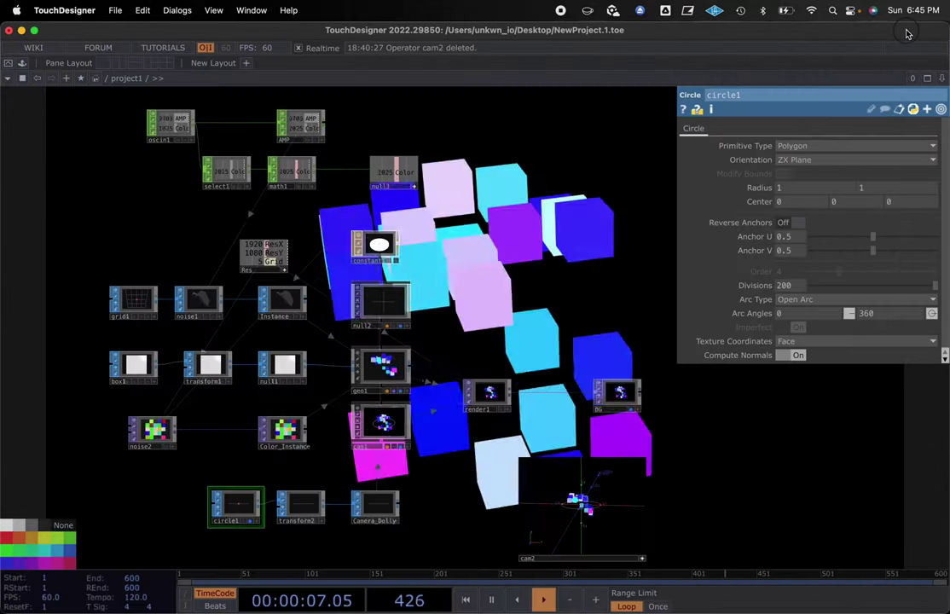
{"action": "left_click_drag", "start_coordinate": [906, 34], "coordinate": [906, 163]}
{"action": "double_click", "coordinate": [910, 46]}
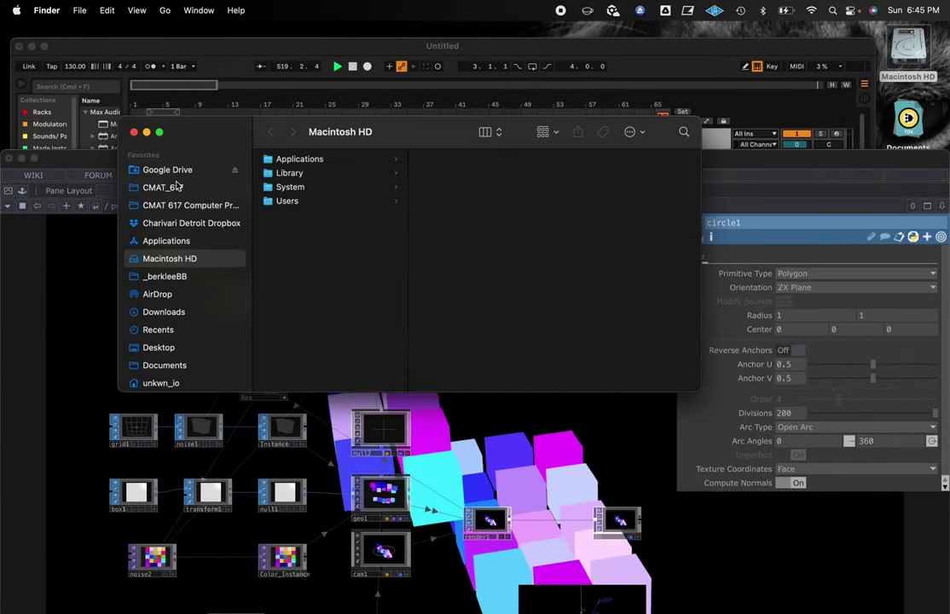
{"action": "left_click", "coordinate": [163, 187]}
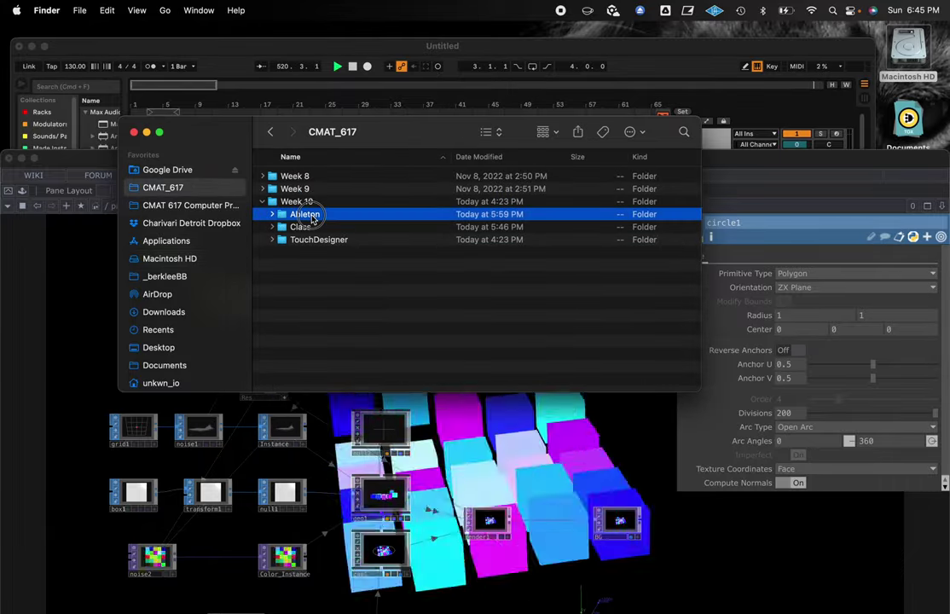
{"action": "double_click", "coordinate": [307, 214]}
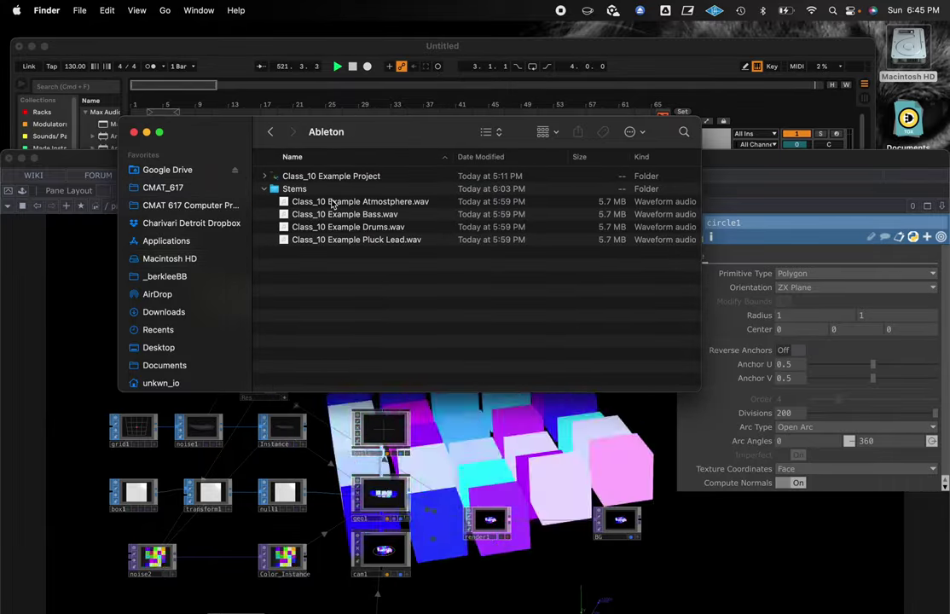
Step: Rearrange the Finder and TouchDesigner windows to uncover Live's arrangement tracks beside the Stems folder's files
{"action": "left_click_drag", "start_coordinate": [358, 131], "coordinate": [520, 255]}
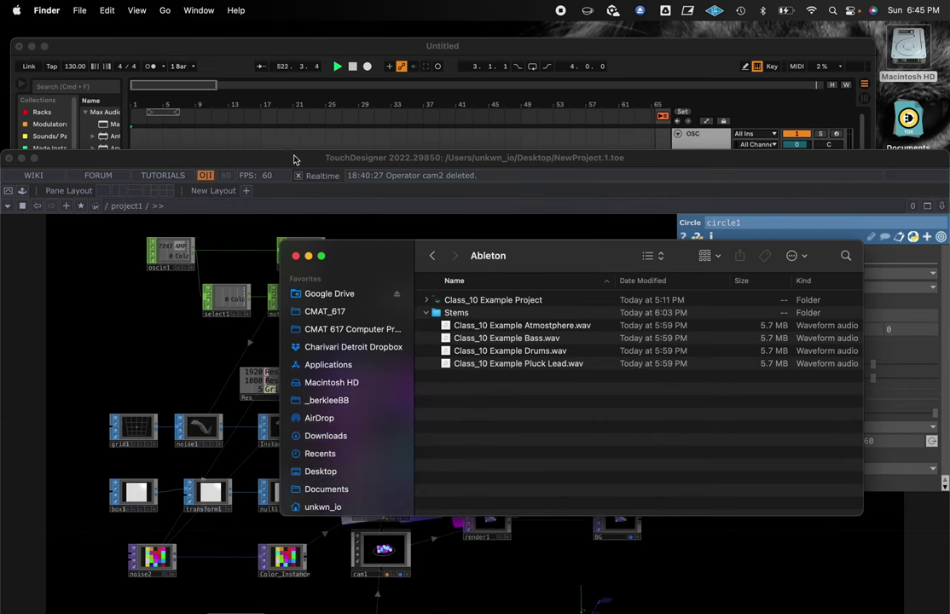
{"action": "left_click_drag", "start_coordinate": [314, 159], "coordinate": [348, 485]}
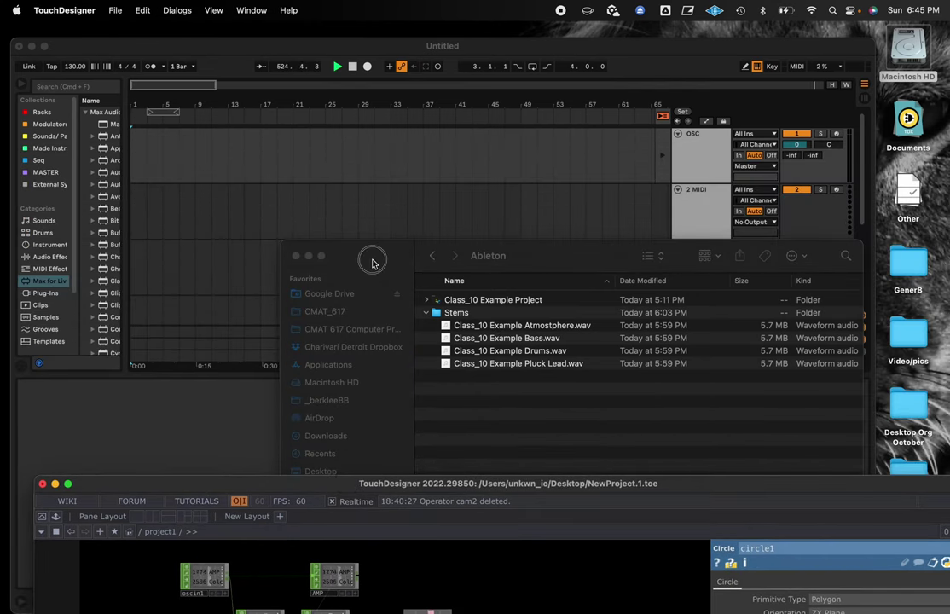
{"action": "left_click_drag", "start_coordinate": [371, 263], "coordinate": [485, 343]}
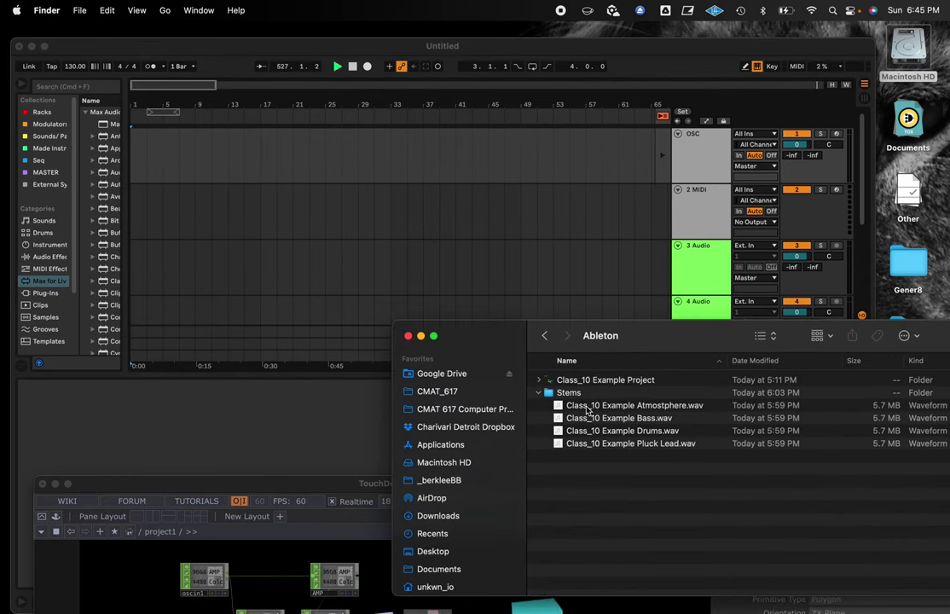
Step: Import the Class_10 Example Atmostphere, Bass, Drums and Pluck Lead WAV stems at bar 1 of audio tracks 3 to 6, one per track
{"action": "left_click_drag", "start_coordinate": [371, 250], "coordinate": [132, 267]}
{"action": "scroll", "coordinate": [310, 267], "scroll_direction": "down", "scroll_amount": 3}
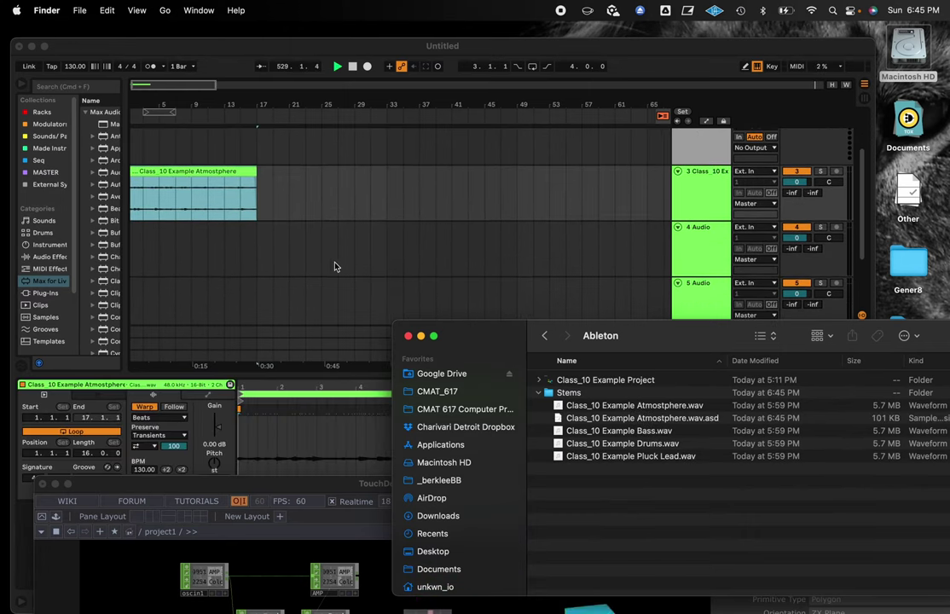
{"action": "left_click_drag", "start_coordinate": [476, 400], "coordinate": [198, 291]}
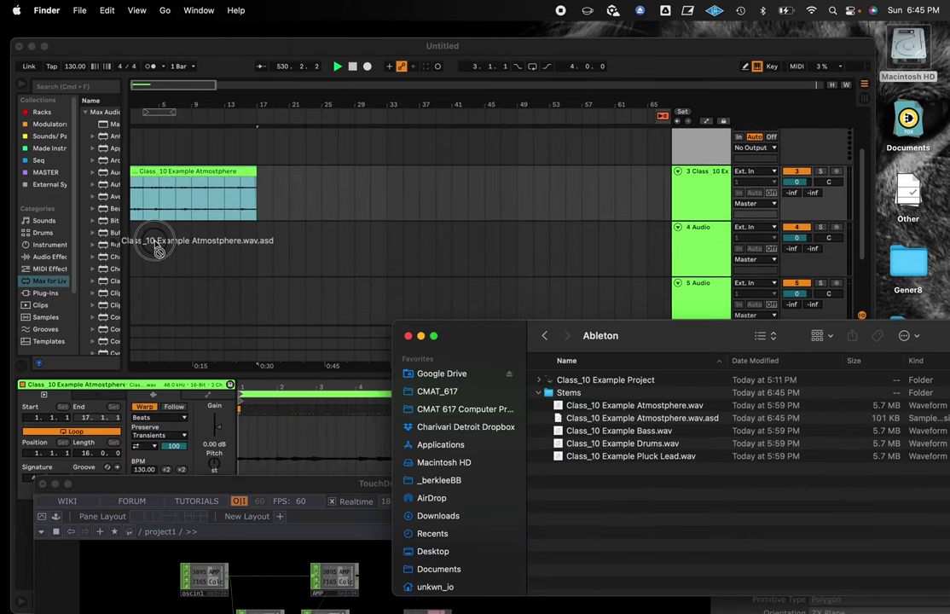
{"action": "left_click_drag", "start_coordinate": [232, 249], "coordinate": [137, 253]}
{"action": "scroll", "coordinate": [450, 240], "scroll_direction": "down", "scroll_amount": 2}
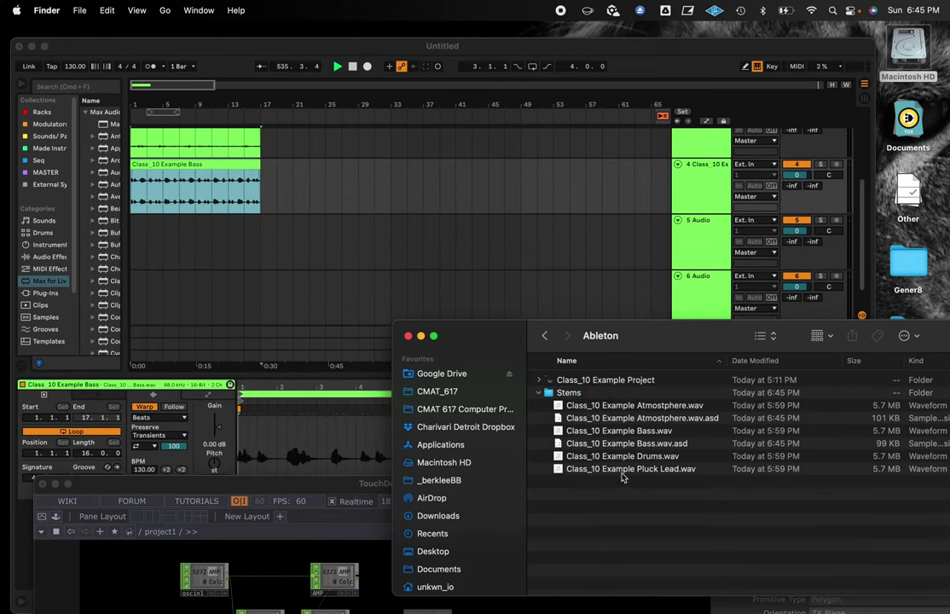
{"action": "left_click_drag", "start_coordinate": [466, 398], "coordinate": [132, 236]}
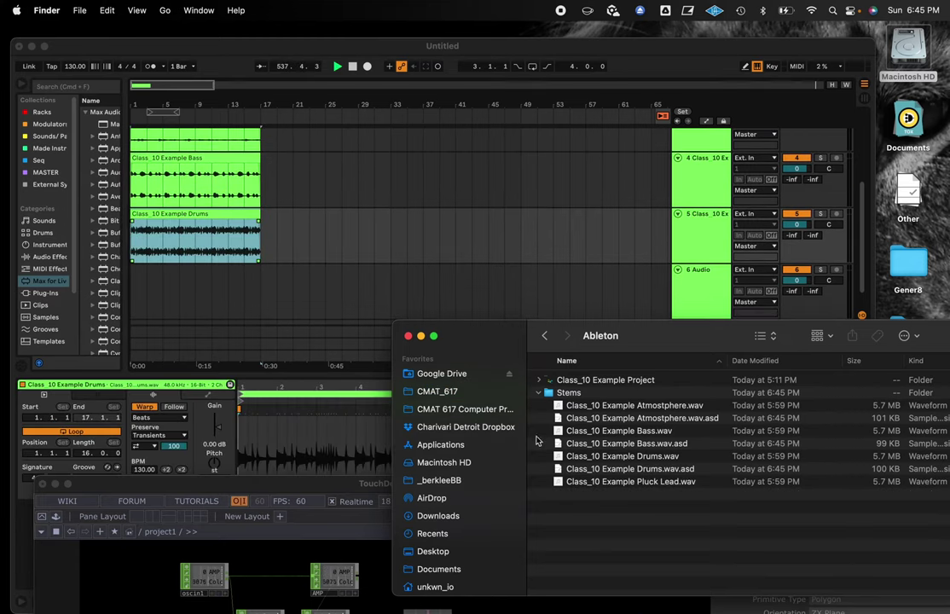
{"action": "left_click_drag", "start_coordinate": [592, 482], "coordinate": [136, 282]}
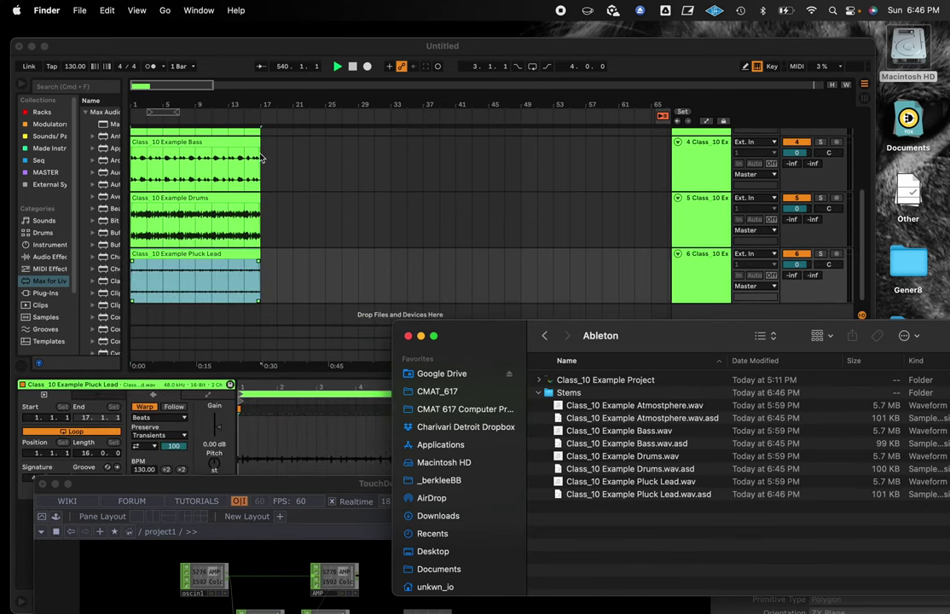
Step: Set the arrangement loop range to 16 bars starting at bar 1, return to arrangement playback and play the stems
{"action": "left_click", "coordinate": [150, 112]}
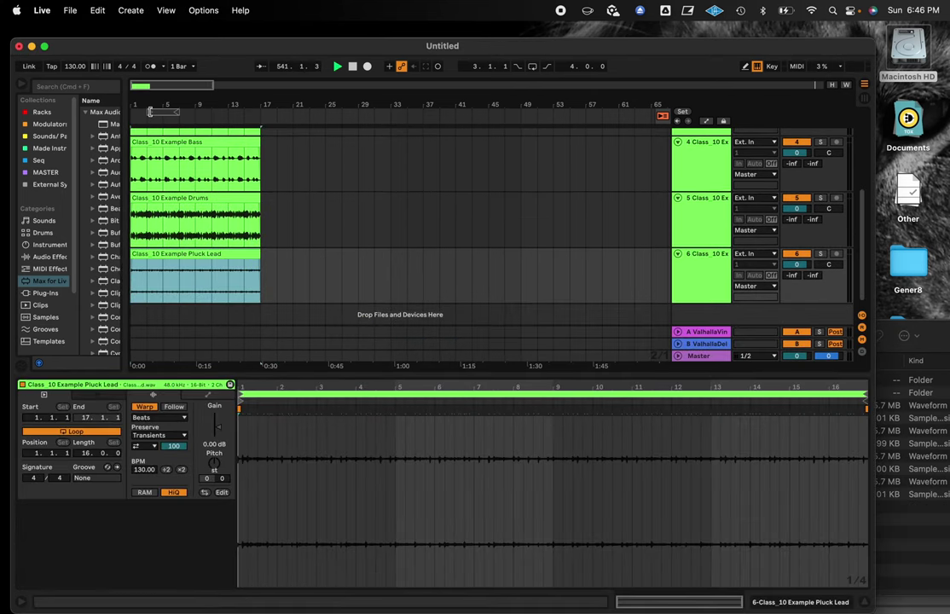
{"action": "left_click_drag", "start_coordinate": [149, 112], "coordinate": [257, 114]}
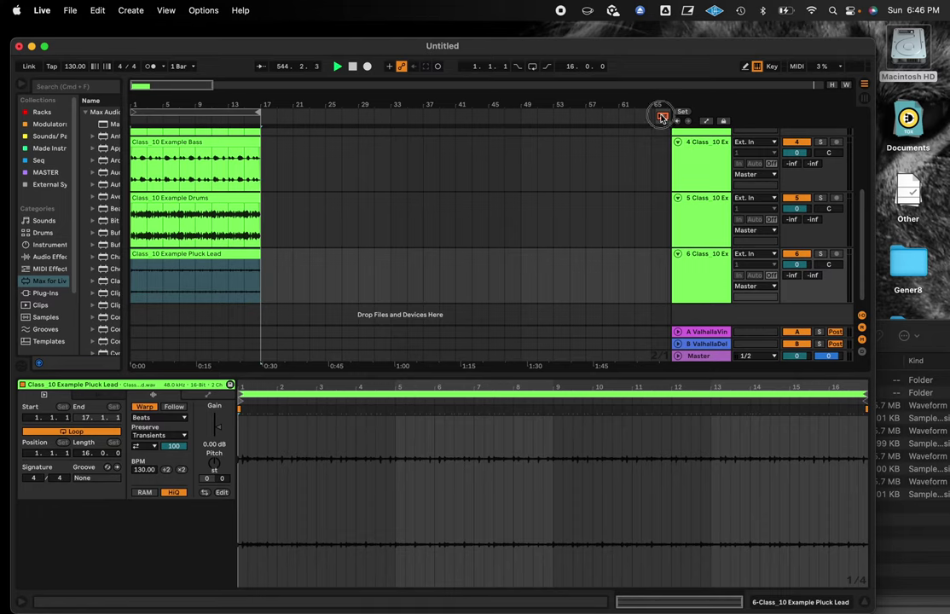
{"action": "left_click", "coordinate": [337, 67]}
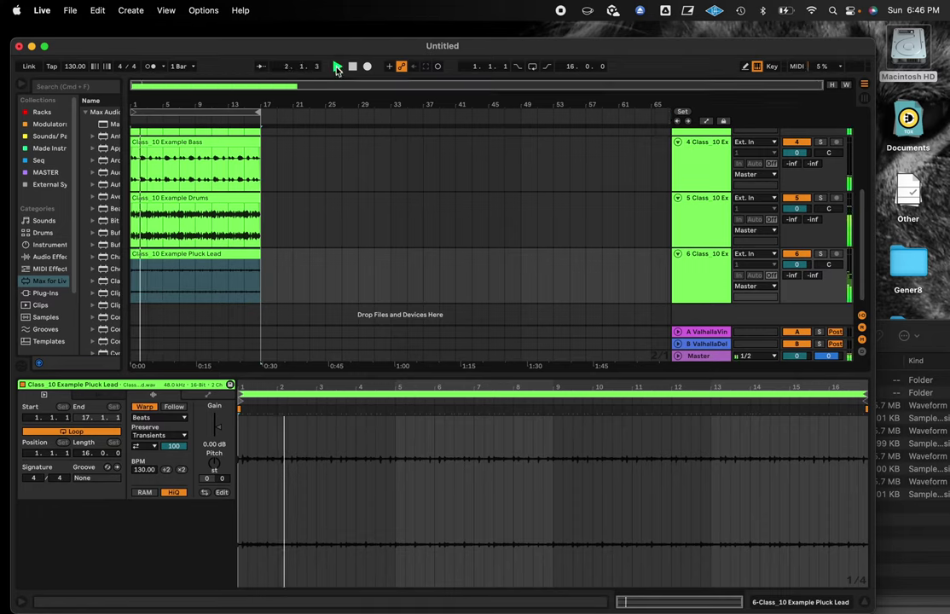
{"action": "scroll", "coordinate": [290, 204], "scroll_direction": "up", "scroll_amount": 2}
{"action": "scroll", "coordinate": [290, 204], "scroll_direction": "down", "scroll_amount": 1}
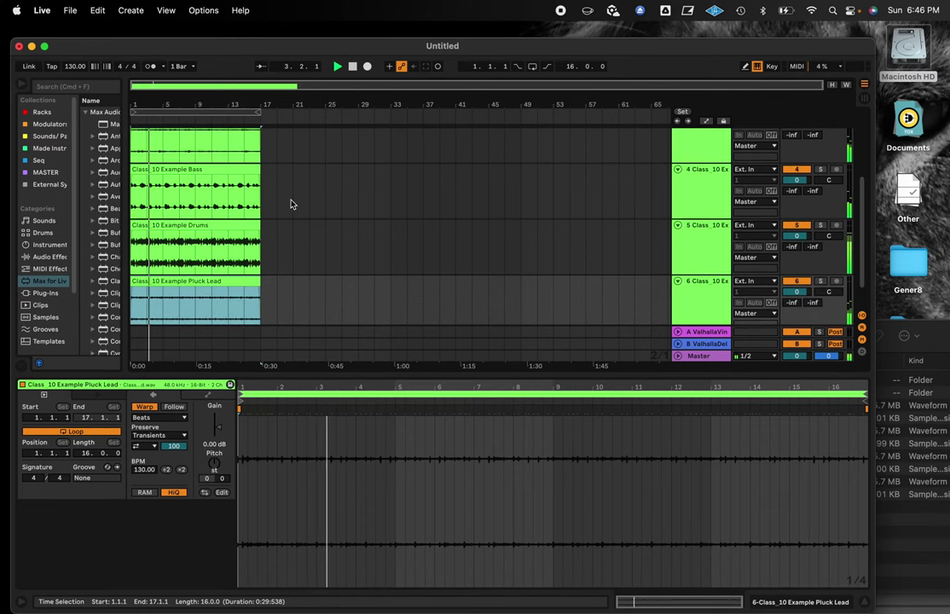
Step: Copy the automation clip from the OSC track in Session View to bar 1 of the OSC track in Arrangement View
{"action": "left_click", "coordinate": [864, 101]}
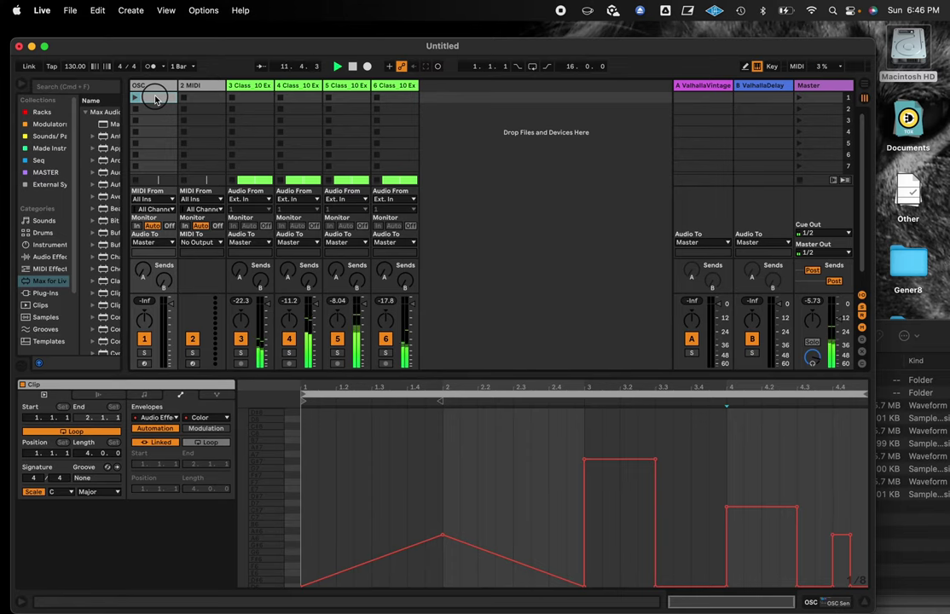
{"action": "key", "text": "Tab"}
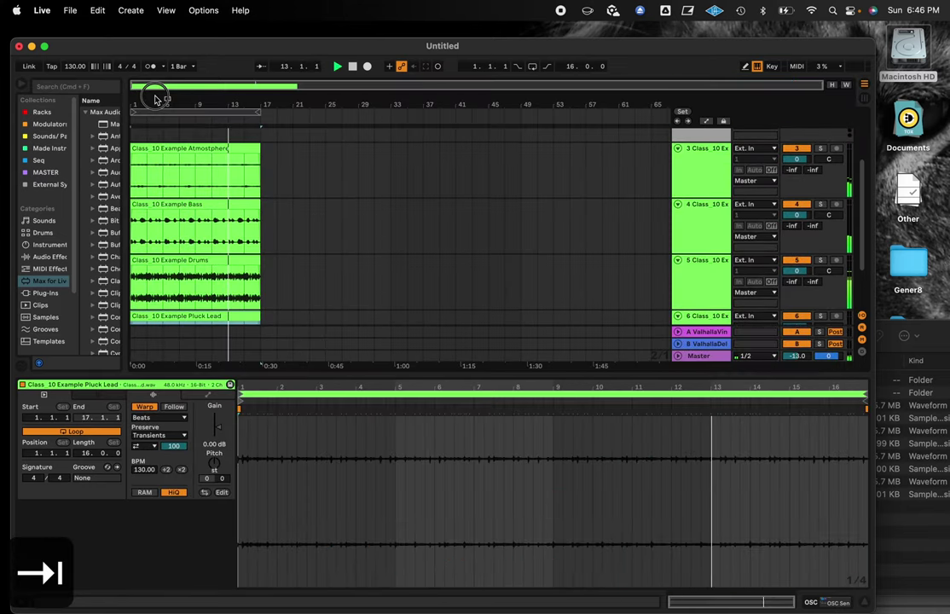
{"action": "left_click", "coordinate": [249, 212]}
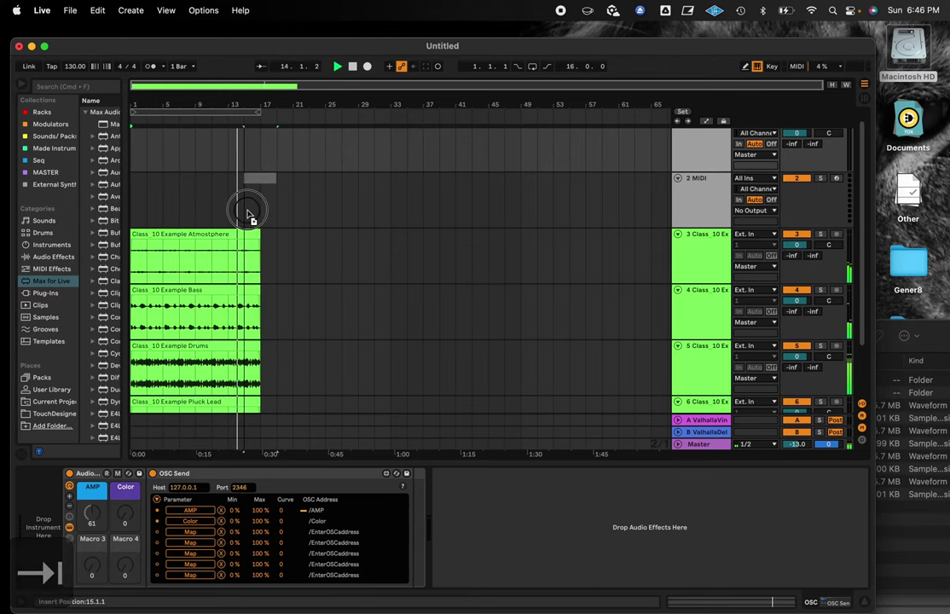
{"action": "left_click", "coordinate": [139, 159]}
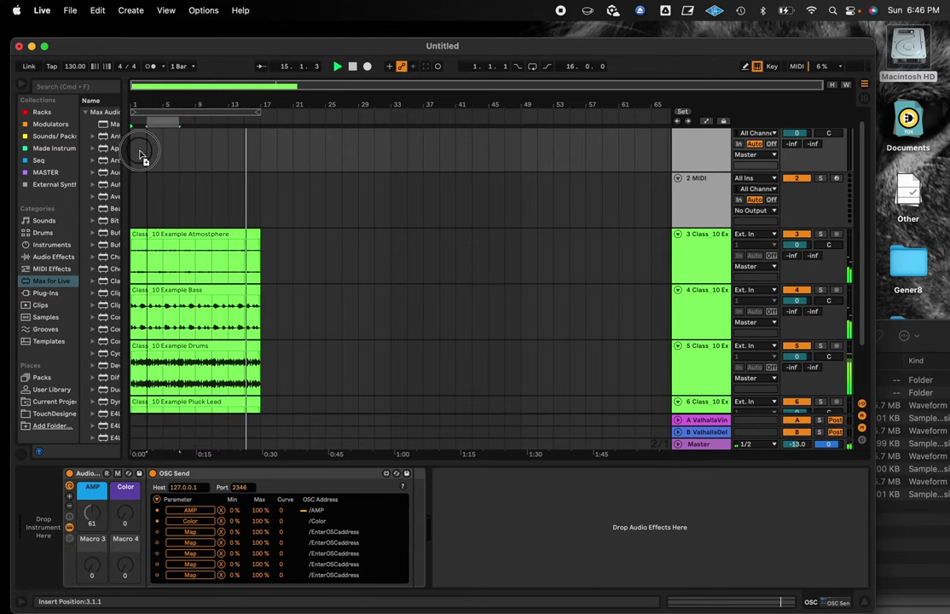
{"action": "left_click_drag", "start_coordinate": [138, 153], "coordinate": [132, 151]}
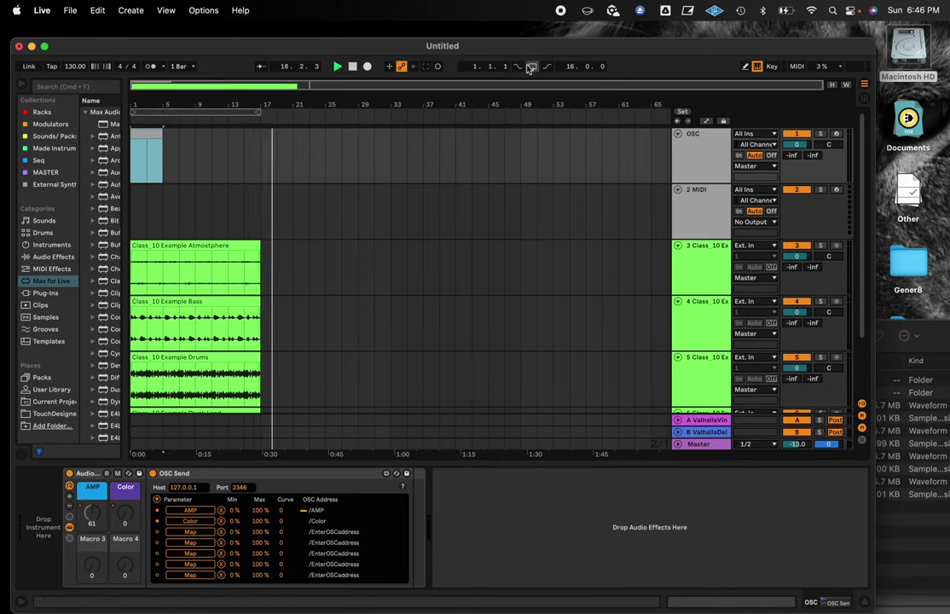
Step: Turn on arrangement looping and restart playback from bar 1
{"action": "key", "text": "super+l"}
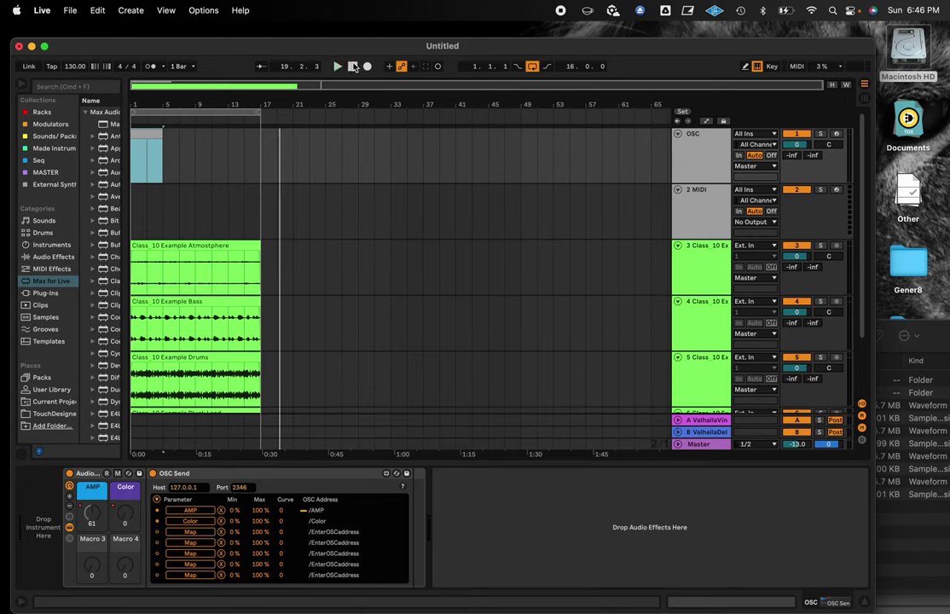
{"action": "left_click", "coordinate": [337, 67]}
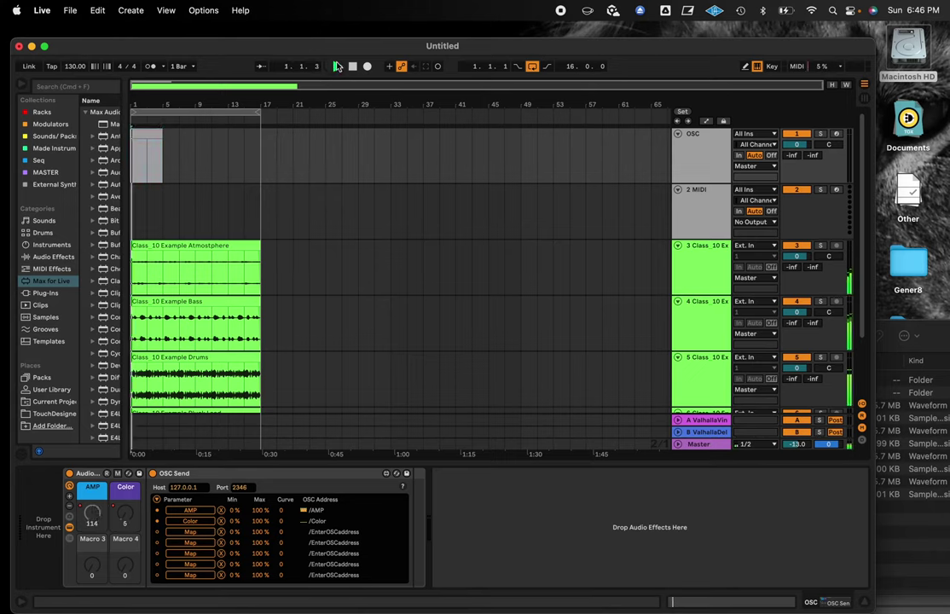
{"action": "left_click", "coordinate": [148, 136]}
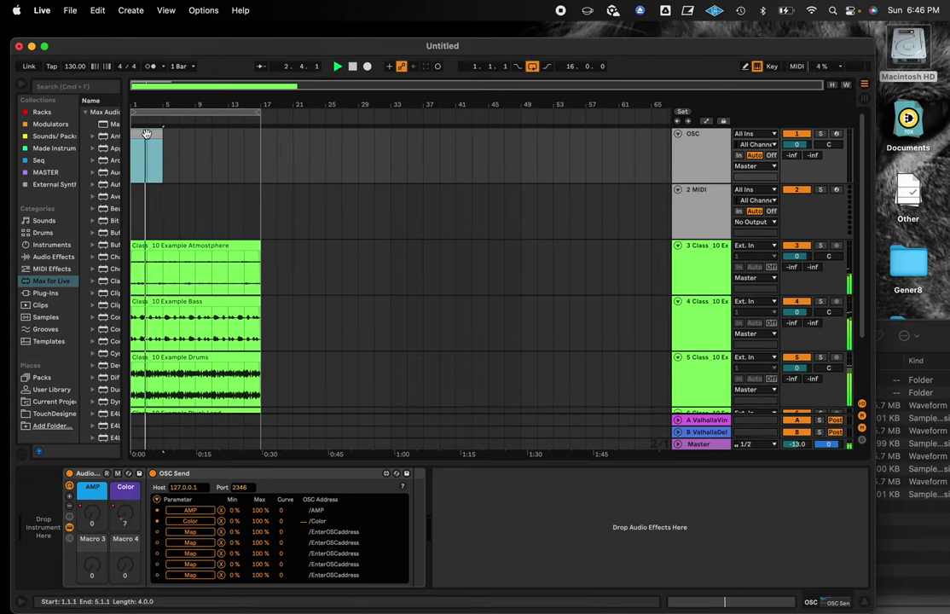
Step: Delete the empty 2 MIDI track
{"action": "left_click", "coordinate": [698, 206]}
{"action": "key", "text": "BackSpace"}
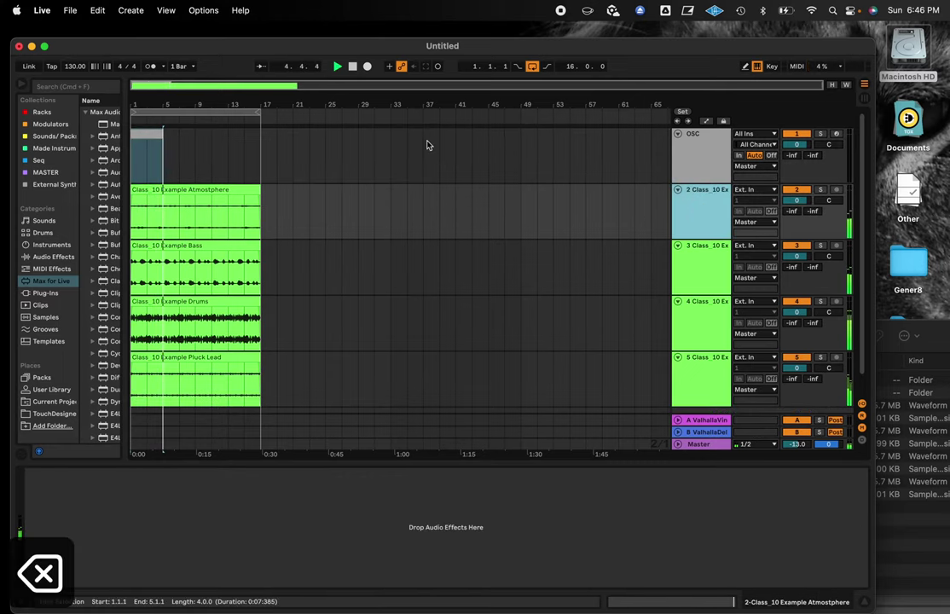
Step: Move the Live window up and bring the TouchDesigner window forward and up, just below Live's transport controls
{"action": "left_click_drag", "start_coordinate": [267, 46], "coordinate": [322, 18]}
{"action": "left_click", "coordinate": [51, 572]}
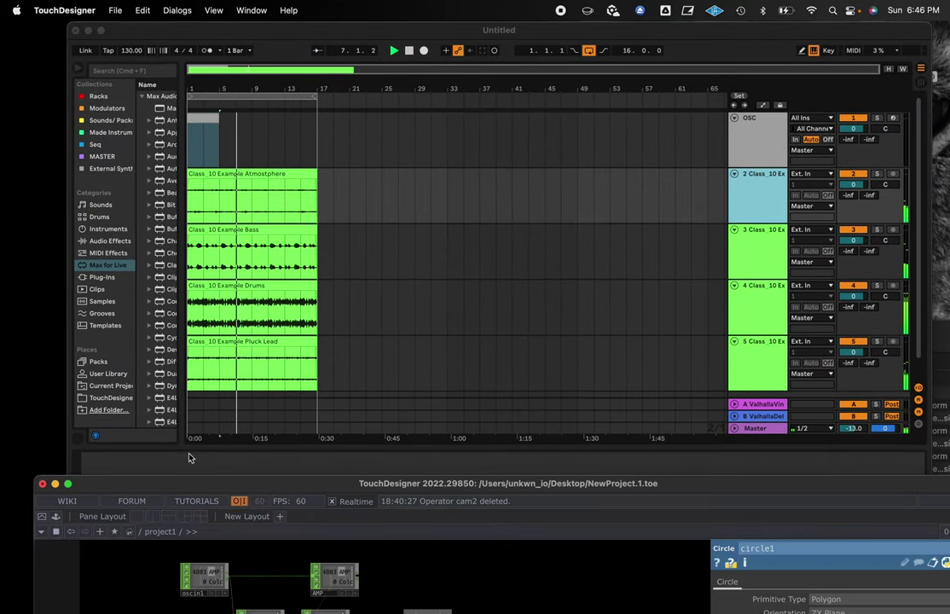
{"action": "left_click_drag", "start_coordinate": [180, 489], "coordinate": [184, 79]}
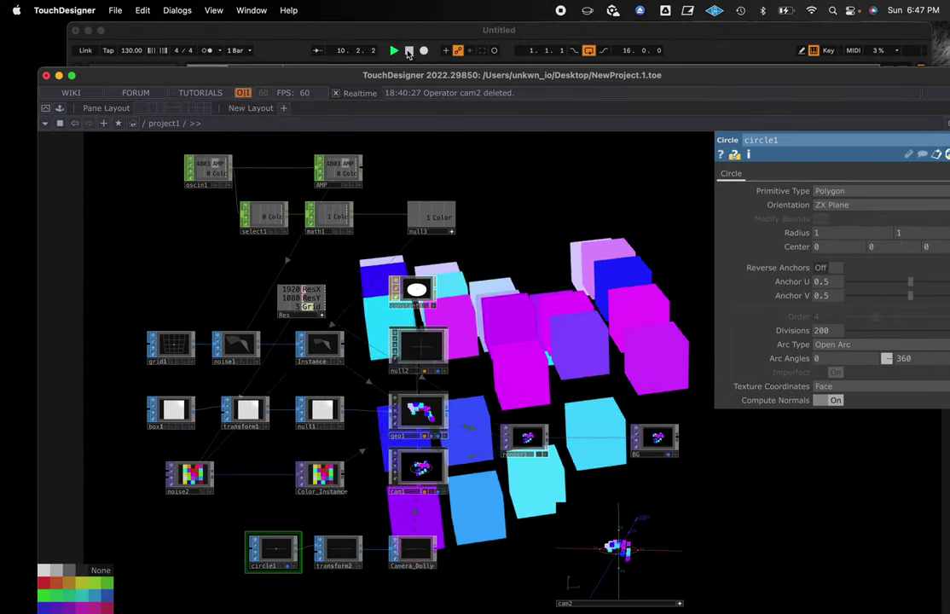
Step: Restart Live's playback from bar 1 and watch the cube scene in TouchDesigner
{"action": "left_click", "coordinate": [408, 52]}
{"action": "key", "text": "space"}
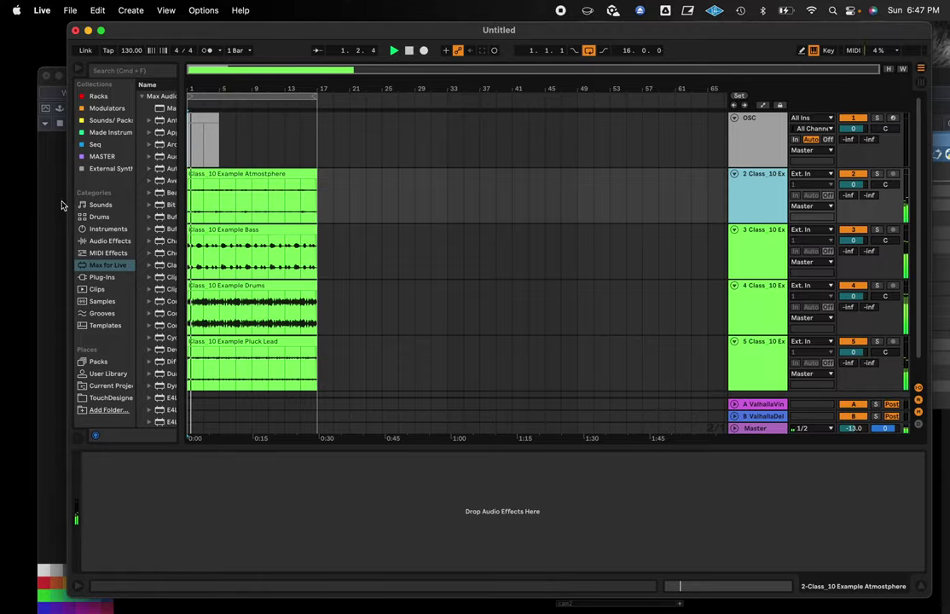
{"action": "left_click", "coordinate": [59, 204]}
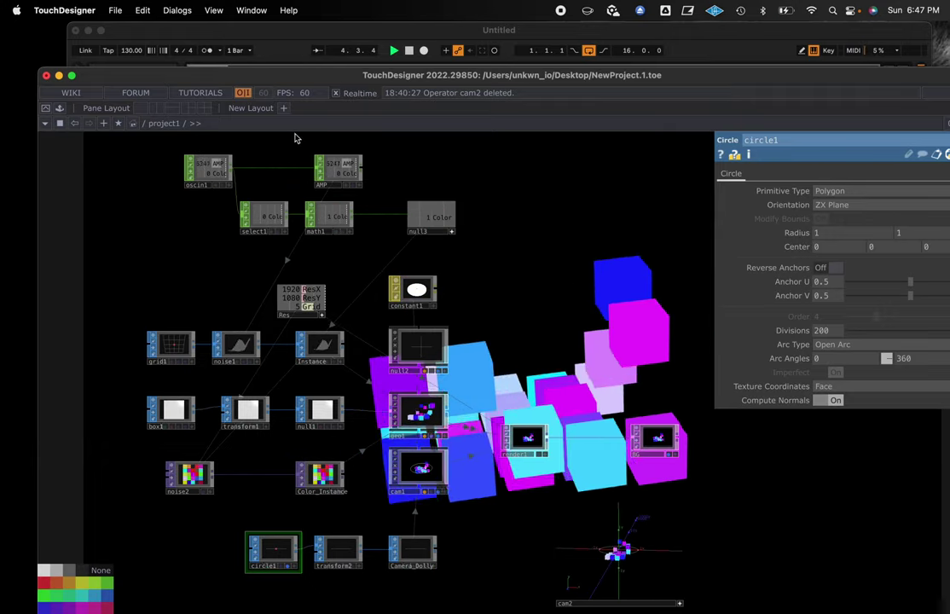
Step: Switch back to Live and duplicate the OSC clip three times to fill the track up to bar 17
{"action": "left_click", "coordinate": [354, 32]}
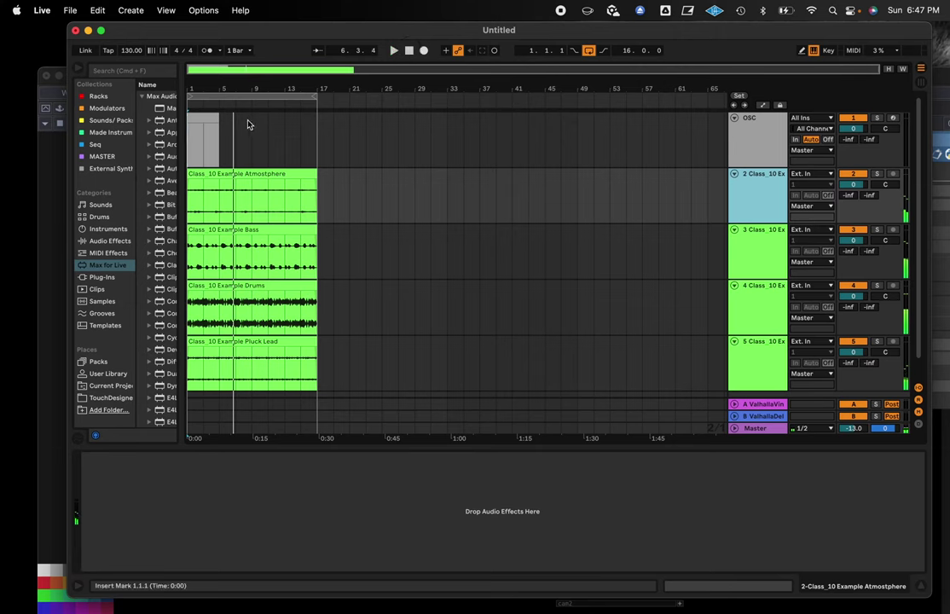
{"action": "left_click", "coordinate": [209, 117]}
{"action": "key", "text": "super+d"}
{"action": "key", "text": "super+d"}
{"action": "key", "text": "super+d"}
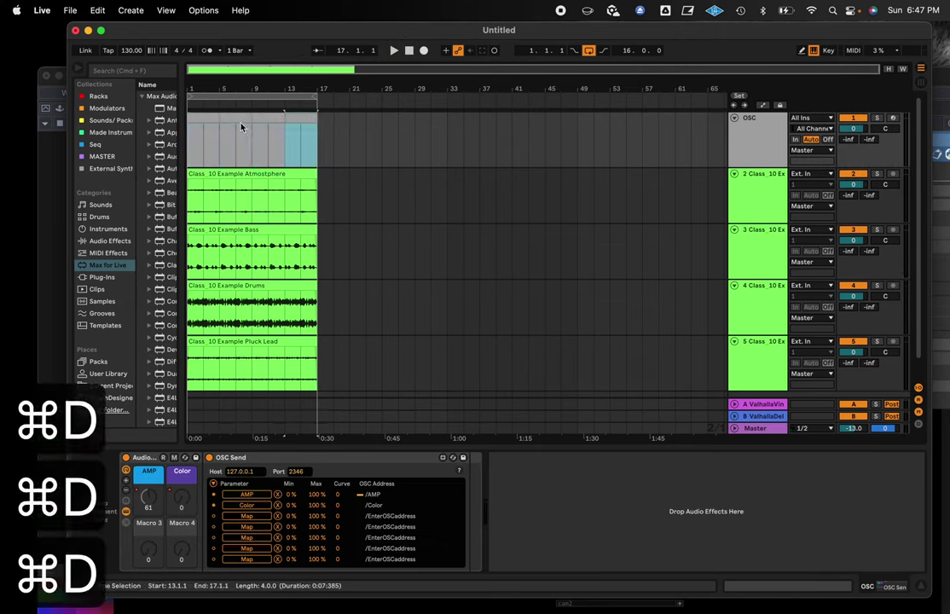
Step: Examine the Color envelope of the duplicated clip at bar 5 and look through the other OSC clips
{"action": "double_click", "coordinate": [235, 121]}
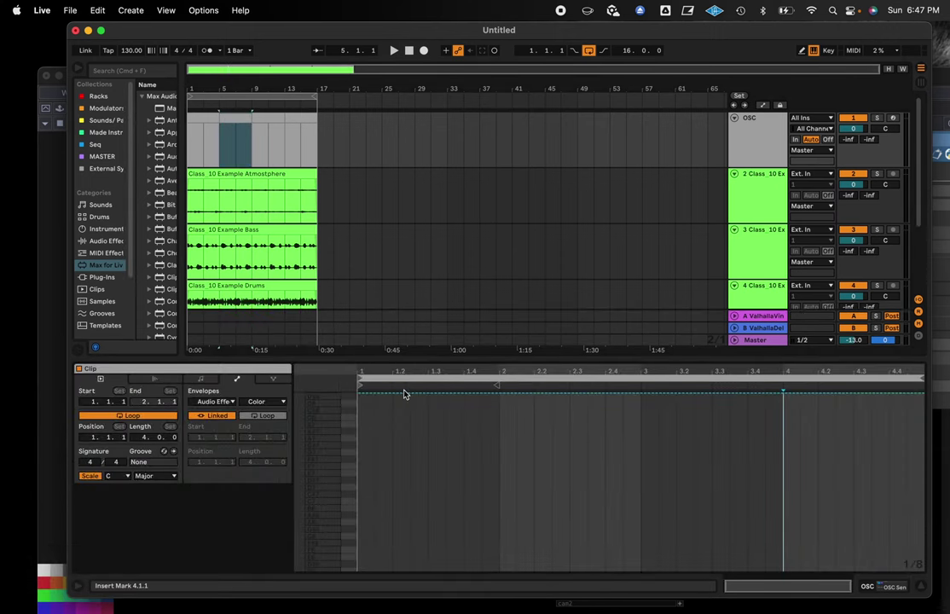
{"action": "left_click", "coordinate": [264, 119]}
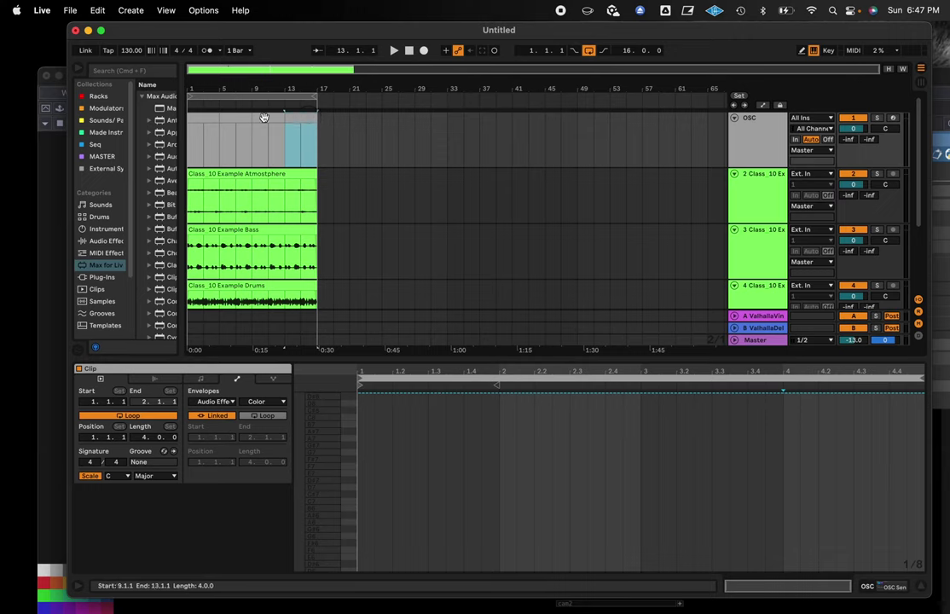
{"action": "left_click", "coordinate": [236, 117]}
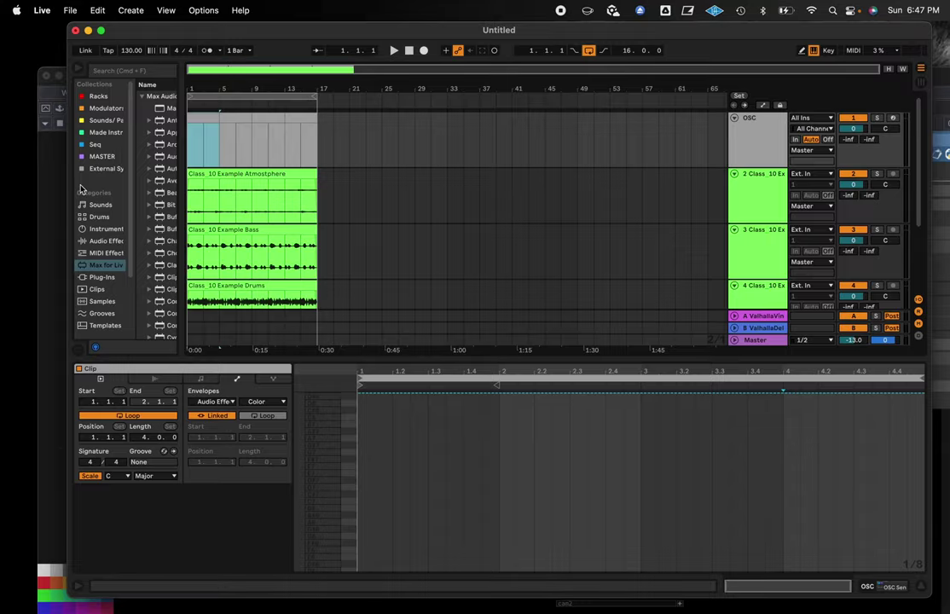
Step: Switch to TouchDesigner, move its window slightly down while viewing the cube scene, and return to Live
{"action": "left_click", "coordinate": [53, 183]}
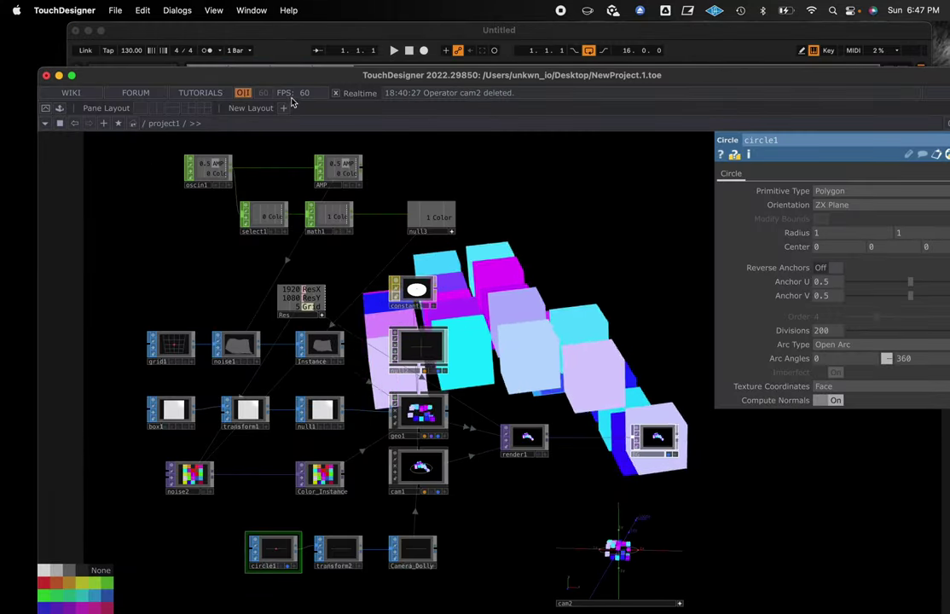
{"action": "mouse_move", "coordinate": [288, 81]}
{"action": "left_mouse_down"}
{"action": "mouse_move", "coordinate": [284, 38]}
{"action": "mouse_move", "coordinate": [284, 94]}
{"action": "left_mouse_up"}
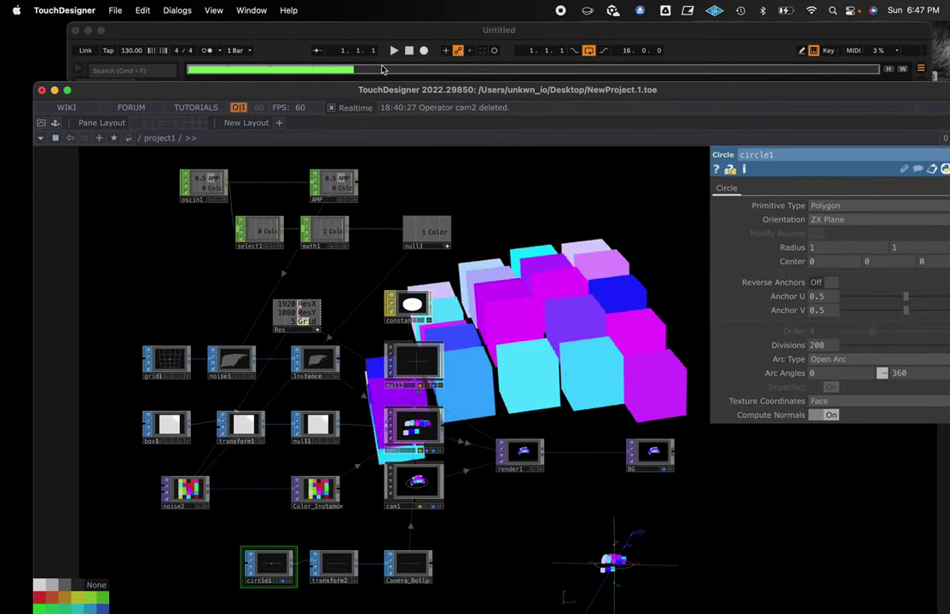
{"action": "left_click", "coordinate": [308, 33]}
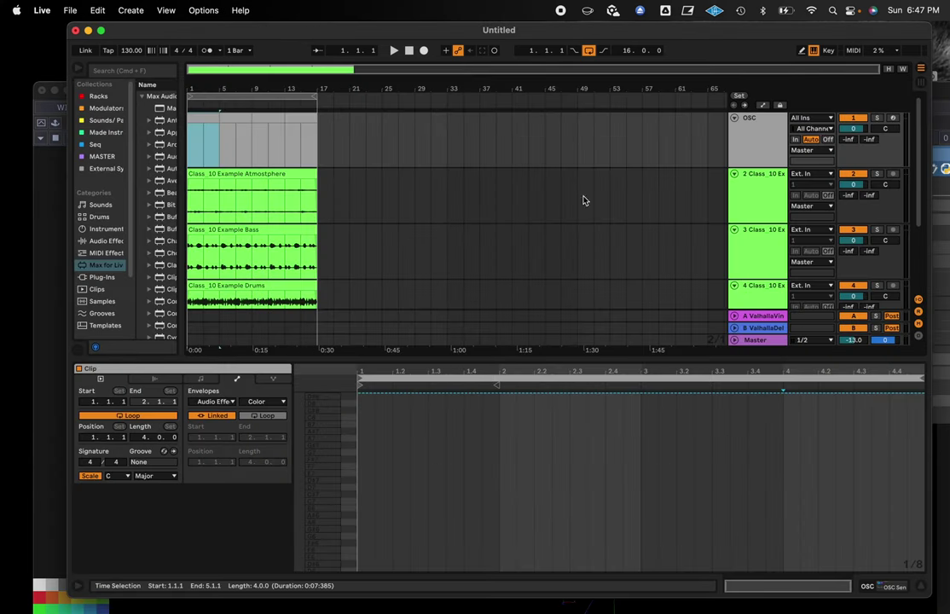
Step: Select the OSC track, show Session View and display the track's device chain
{"action": "left_click", "coordinate": [761, 136]}
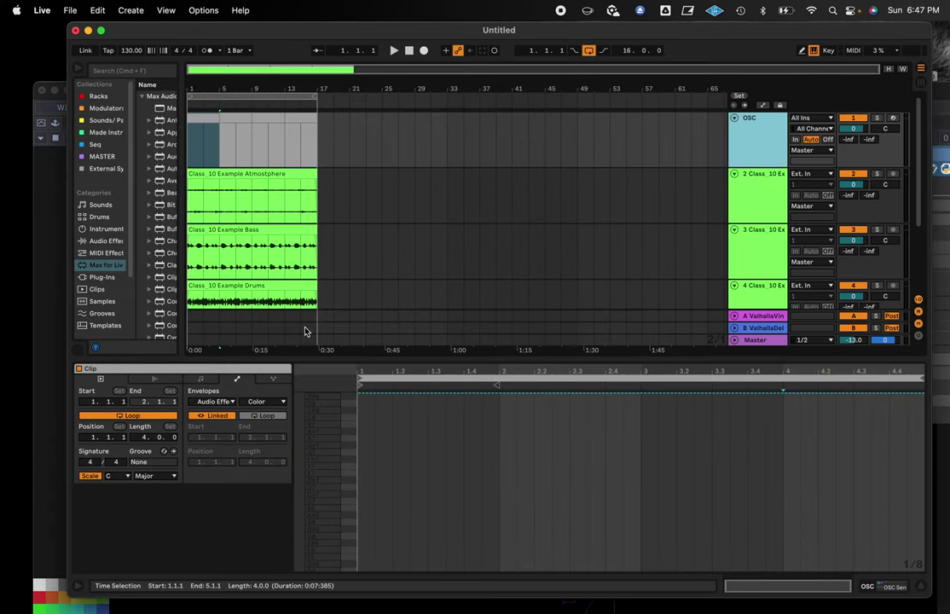
{"action": "left_click", "coordinate": [920, 83]}
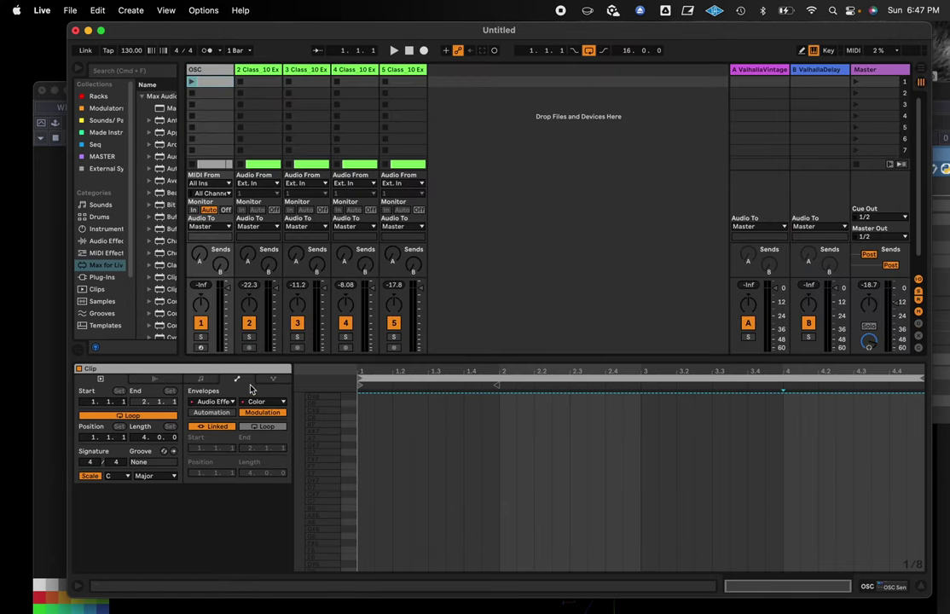
{"action": "left_click", "coordinate": [880, 588]}
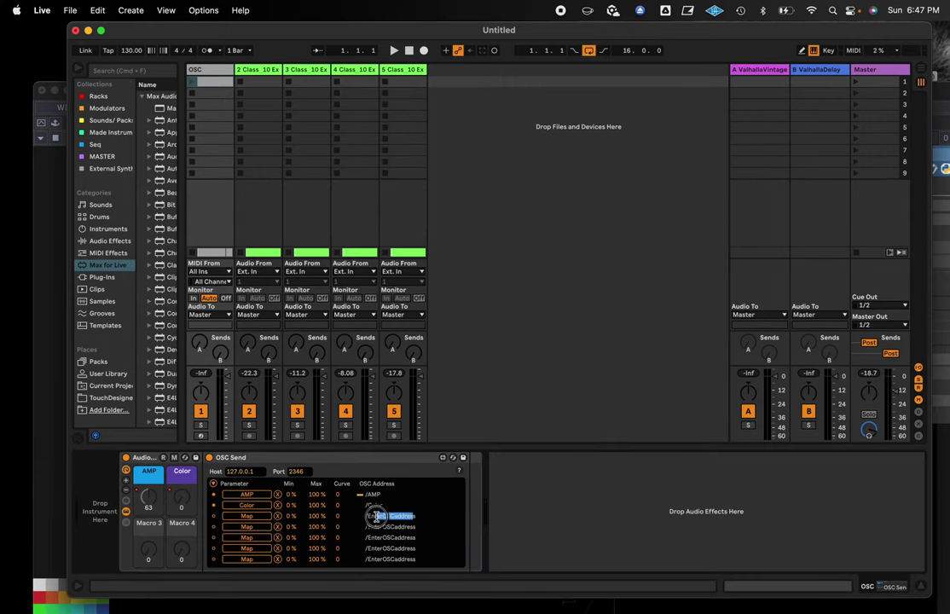
Step: Set the OSC address of the third OSC Send parameter to /CameraPos
{"action": "key", "text": "Right"}
{"action": "key", "text": "Right"}
{"action": "key", "text": "Right"}
{"action": "key", "text": "Right"}
{"action": "key", "text": "Right"}
{"action": "key", "text": "Right"}
{"action": "key", "text": "Right"}
{"action": "key", "text": "Right"}
{"action": "key", "text": "Right"}
{"action": "key", "text": "BackSpace"}
{"action": "key", "text": "BackSpace"}
{"action": "key", "text": "BackSpace"}
{"action": "key", "text": "BackSpace"}
{"action": "key", "text": "BackSpace"}
{"action": "key", "text": "BackSpace"}
{"action": "key", "text": "BackSpace"}
{"action": "key", "text": "BackSpace"}
{"action": "key", "text": "BackSpace"}
{"action": "key", "text": "BackSpace"}
{"action": "key", "text": "BackSpace"}
{"action": "key", "text": "BackSpace"}
{"action": "key", "text": "BackSpace"}
{"action": "key", "text": "BackSpace"}
{"action": "key", "text": "BackSpace"}
{"action": "type", "text": "Camera P"}
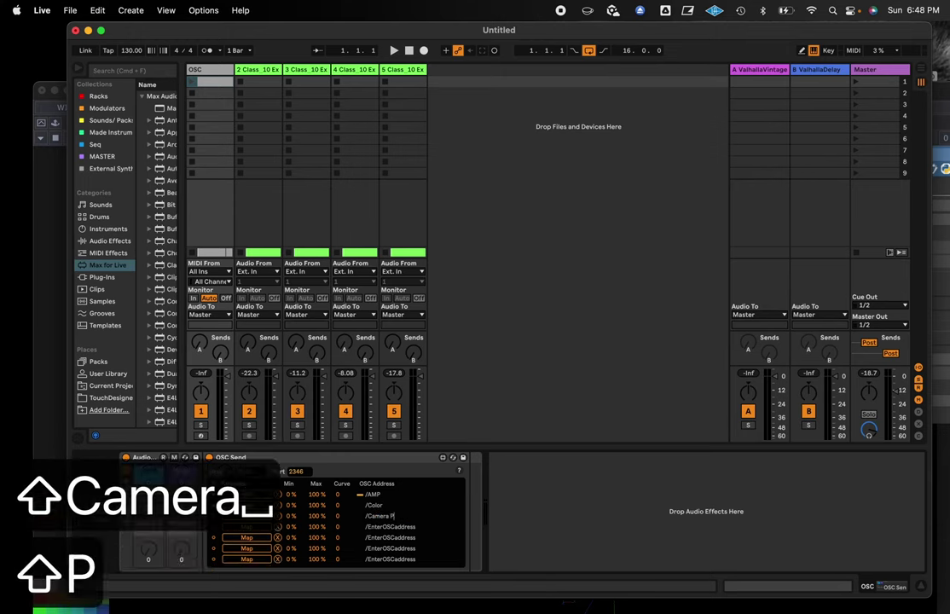
{"action": "key", "text": "BackSpace"}
{"action": "key", "text": "BackSpace"}
{"action": "type", "text": "Po"}
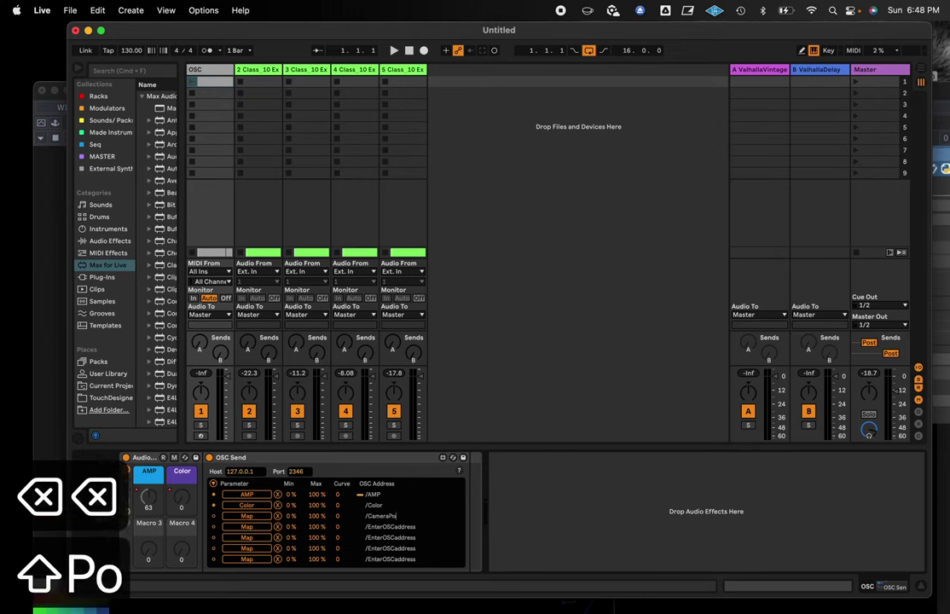
{"action": "type", "text": "s"}
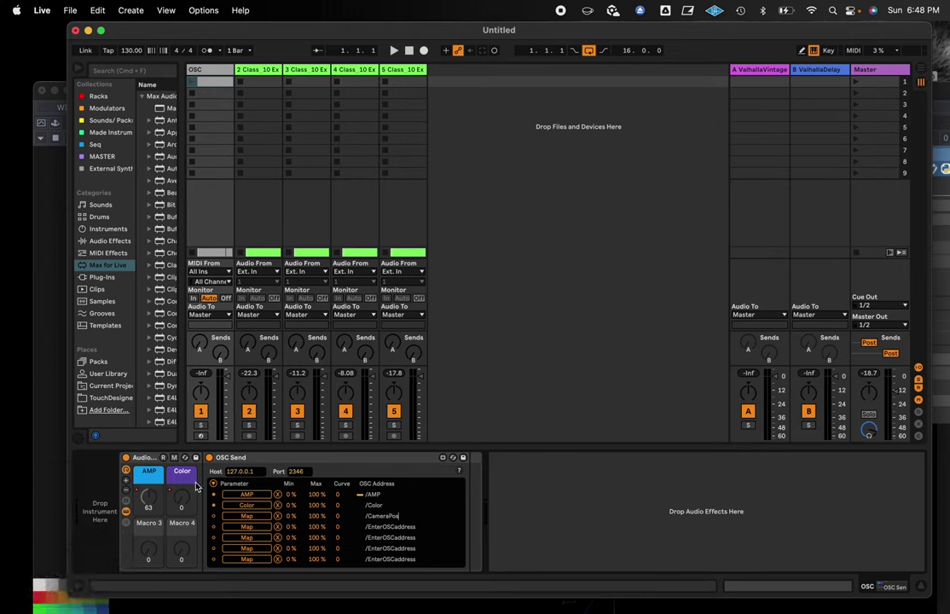
Step: Rename Macro 3 of the audio effect rack to CAM Pos
{"action": "right_click", "coordinate": [145, 529]}
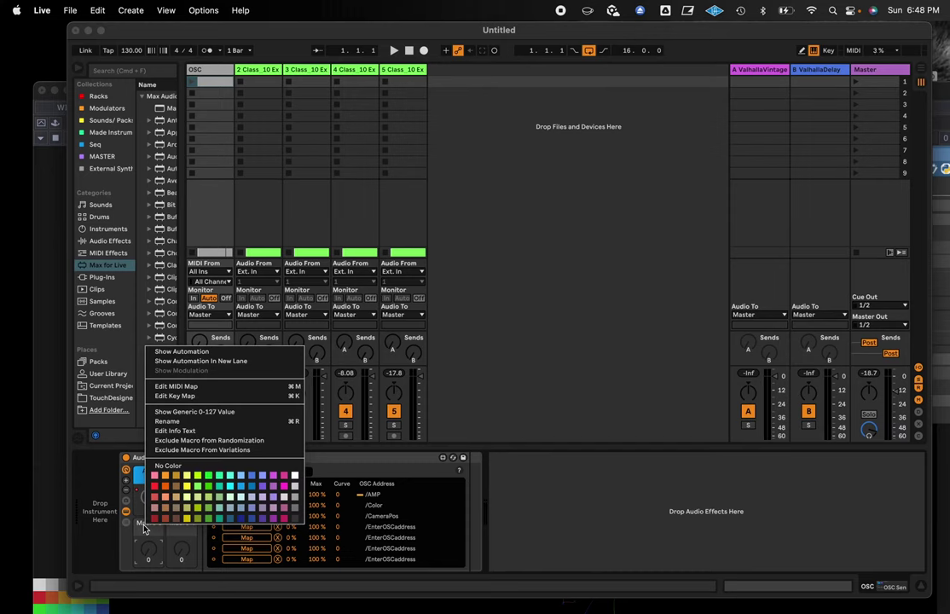
{"action": "left_click", "coordinate": [197, 422]}
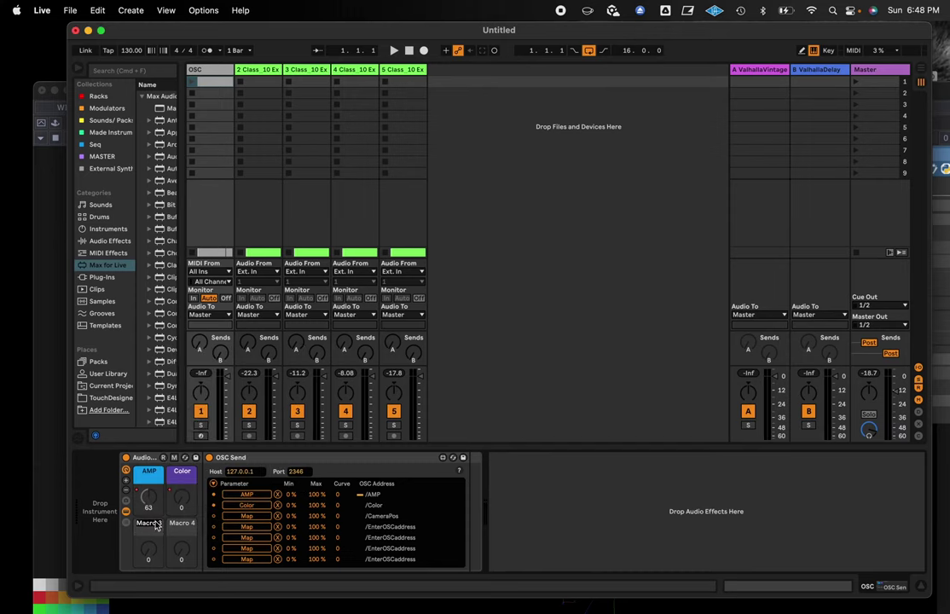
{"action": "type", "text": "CAM Pos"}
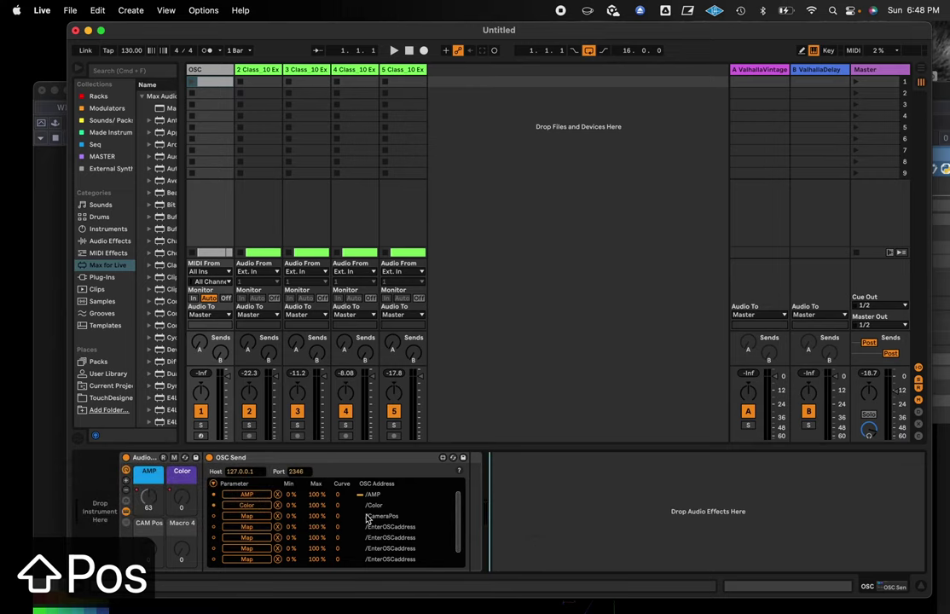
Step: Color the CAM Pos macro of the audio effect rack grey
{"action": "right_click", "coordinate": [151, 529]}
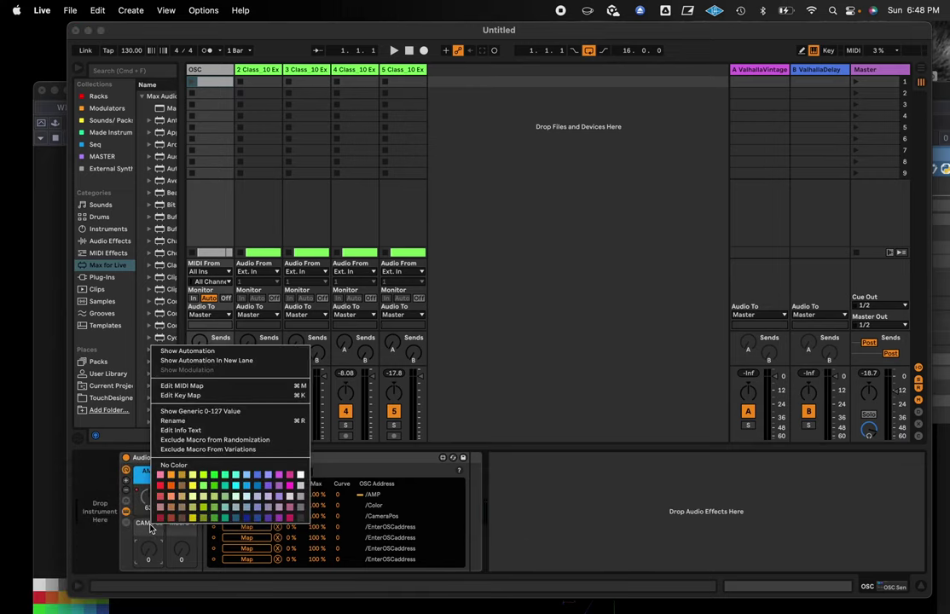
{"action": "left_click", "coordinate": [300, 508]}
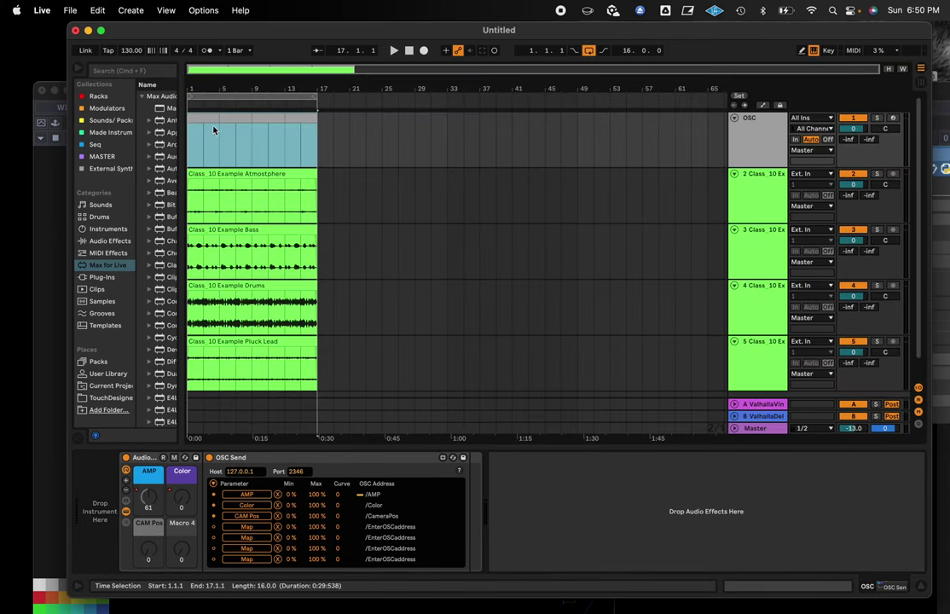
Step: Consolidate the OSC track's 4-bar clips from bar 1 to bar 17 into a single clip
{"action": "left_click", "coordinate": [204, 119]}
{"action": "left_click", "coordinate": [304, 120]}
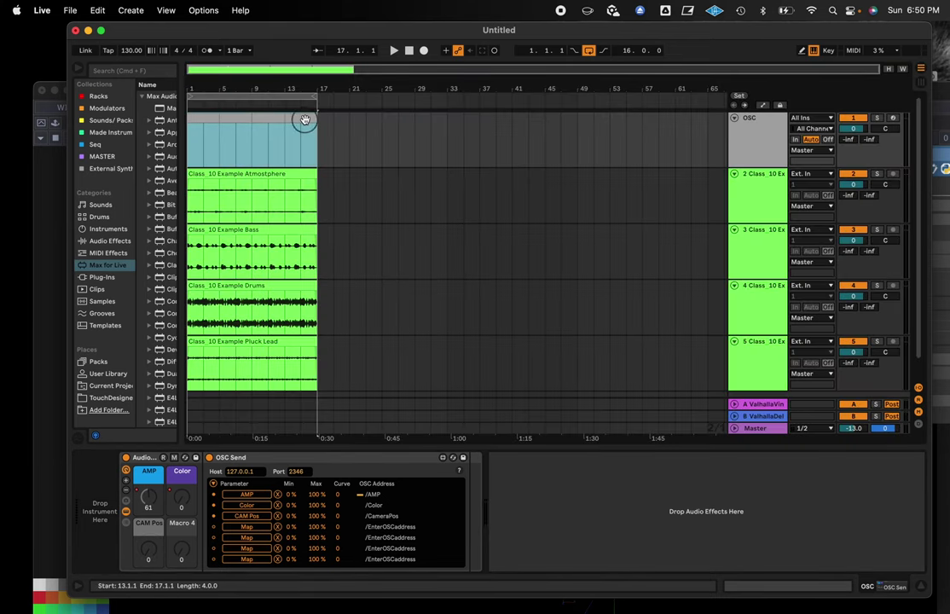
{"action": "left_click", "coordinate": [253, 128]}
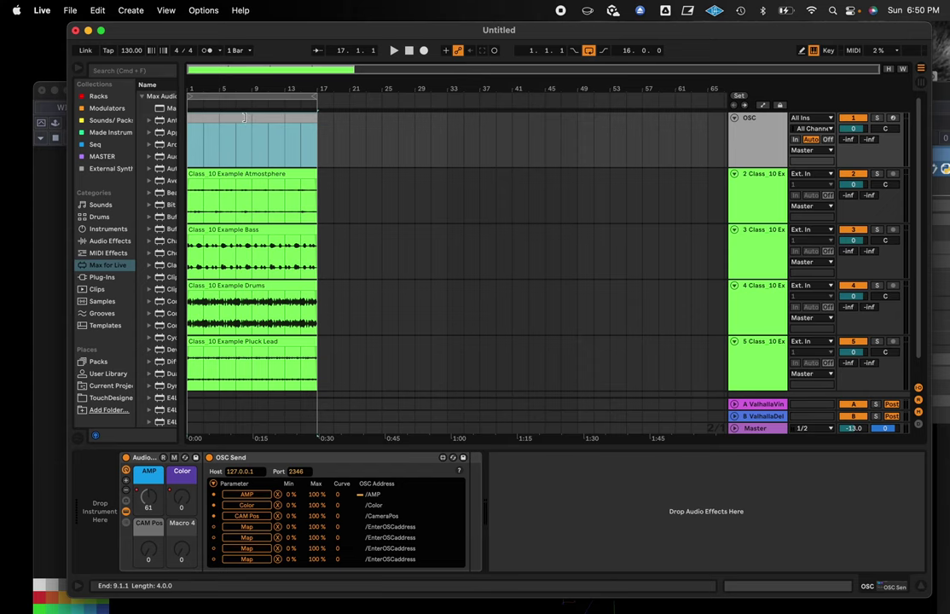
{"action": "right_click", "coordinate": [249, 128]}
{"action": "left_click", "coordinate": [293, 223]}
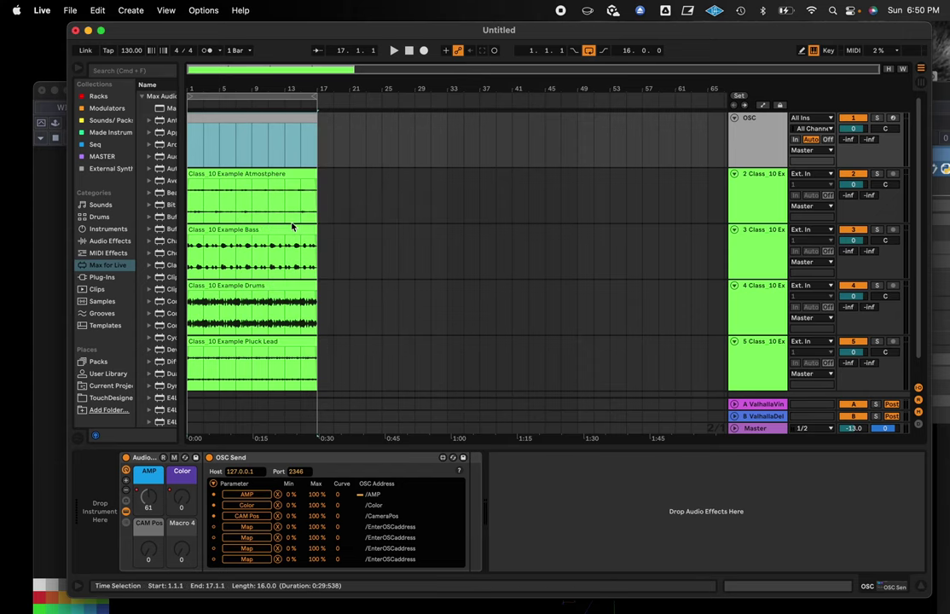
Step: Show automation and insert a triangle shape into the OSC track's CAM Pos envelope across the whole 16-bar clip
{"action": "left_click", "coordinate": [241, 121]}
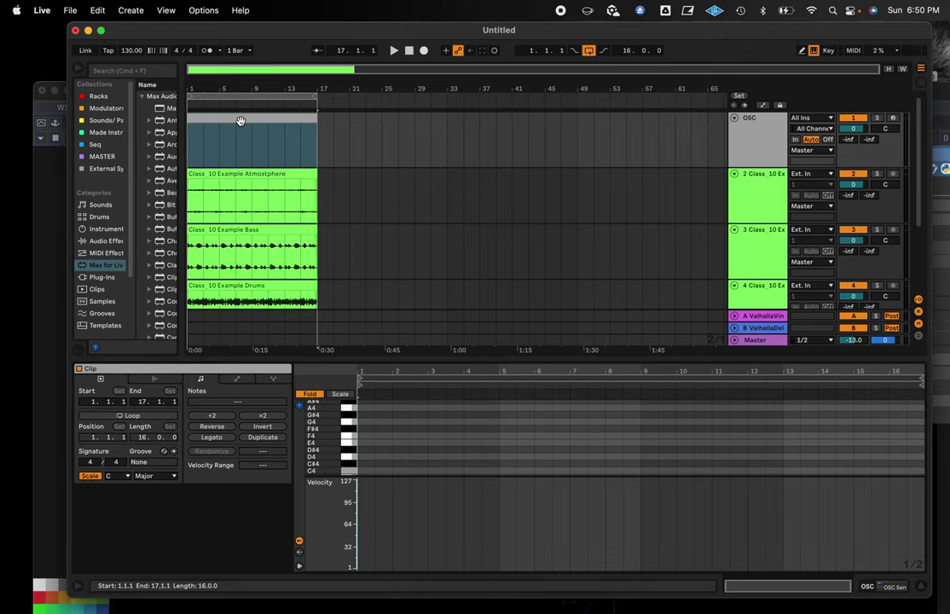
{"action": "left_click", "coordinate": [239, 380]}
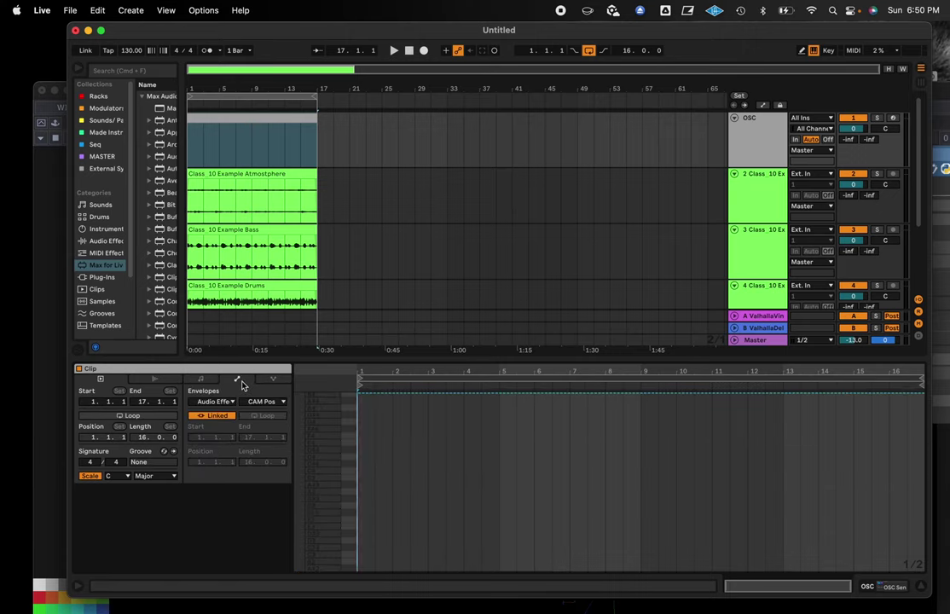
{"action": "left_click", "coordinate": [763, 105]}
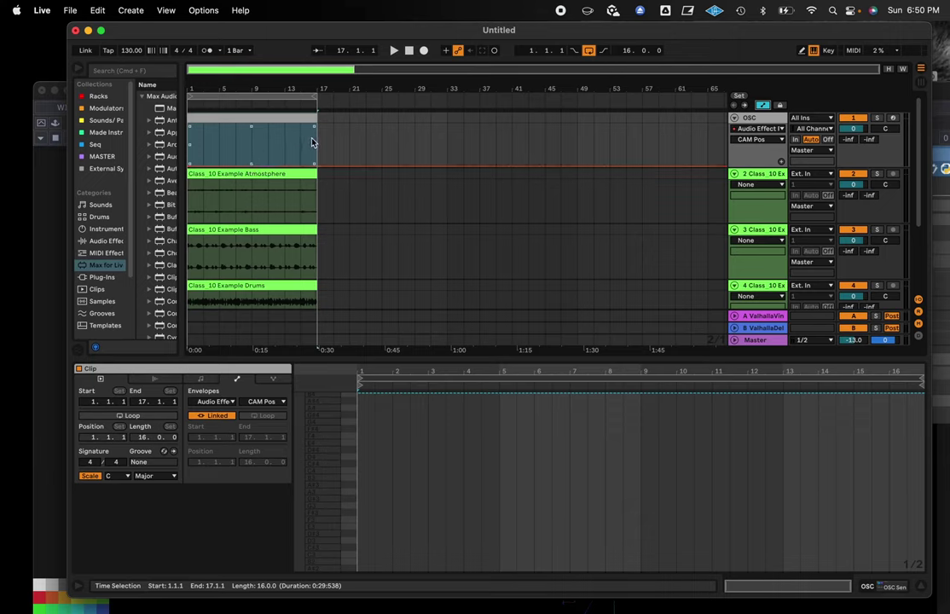
{"action": "left_click_drag", "start_coordinate": [312, 142], "coordinate": [173, 144]}
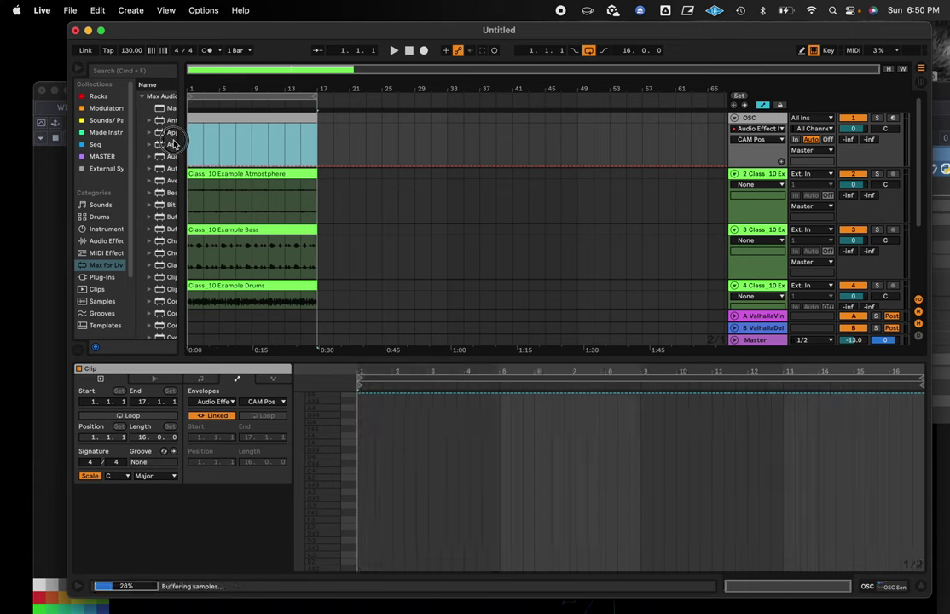
{"action": "right_click", "coordinate": [239, 145]}
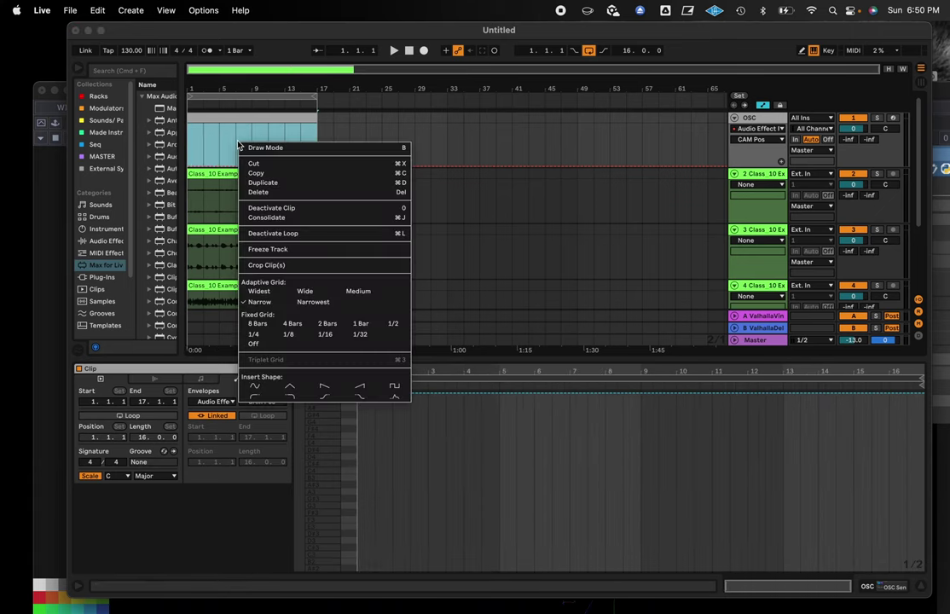
{"action": "left_click", "coordinate": [300, 387]}
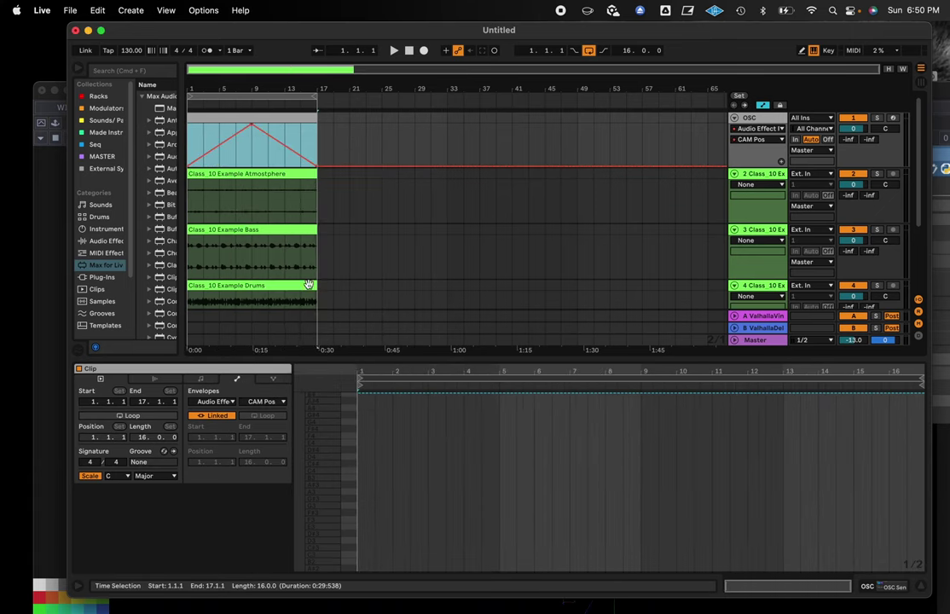
Step: Restart the arrangement from bar 1 and display the OSC track's device chain during playback
{"action": "left_click", "coordinate": [366, 130]}
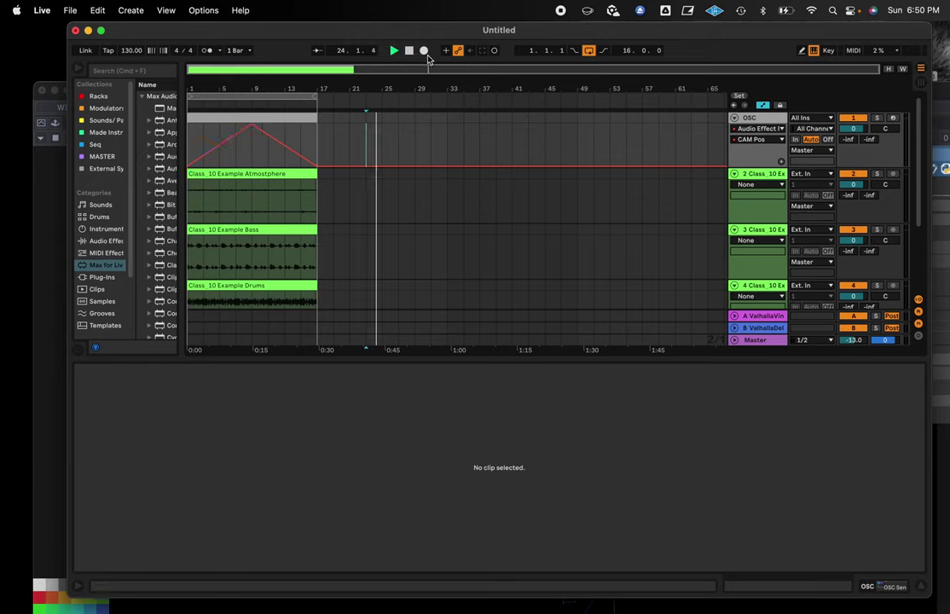
{"action": "left_click", "coordinate": [408, 50]}
{"action": "left_click", "coordinate": [394, 50]}
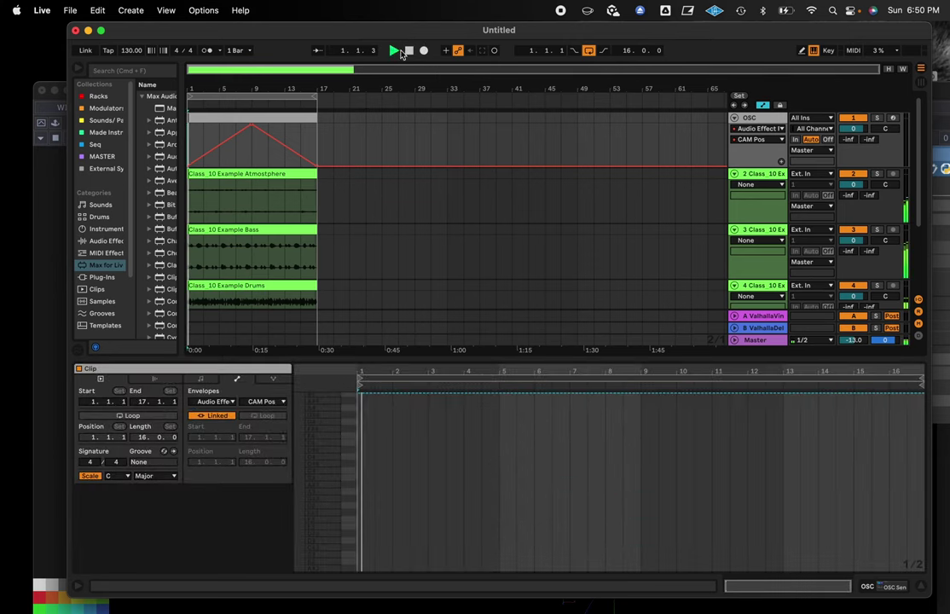
{"action": "left_click", "coordinate": [764, 122]}
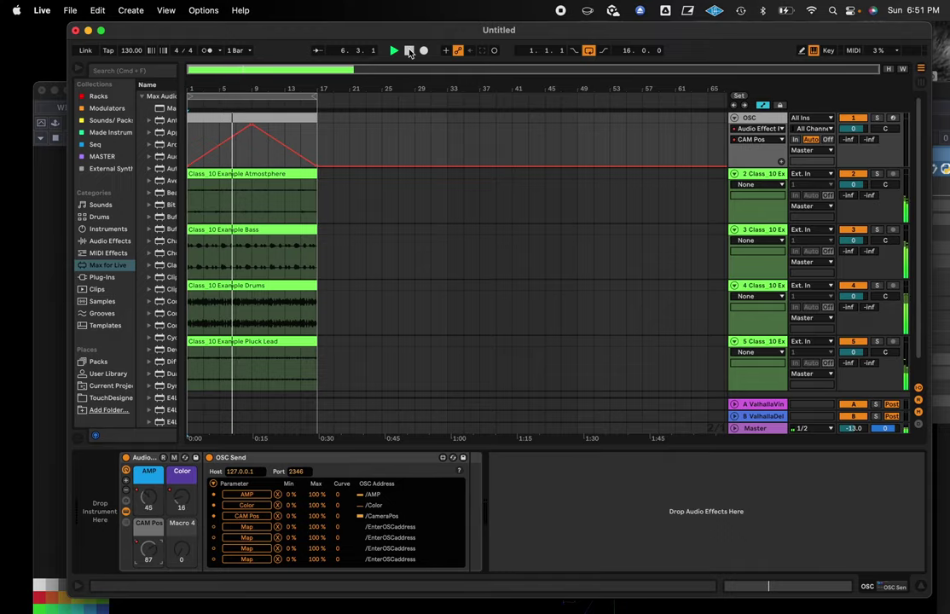
Step: Switch to TouchDesigner and check the incoming CameraPos channel on the oscin1 operator
{"action": "left_click_drag", "start_coordinate": [400, 31], "coordinate": [448, 399]}
{"action": "scroll", "coordinate": [178, 286], "scroll_direction": "up", "scroll_amount": 2}
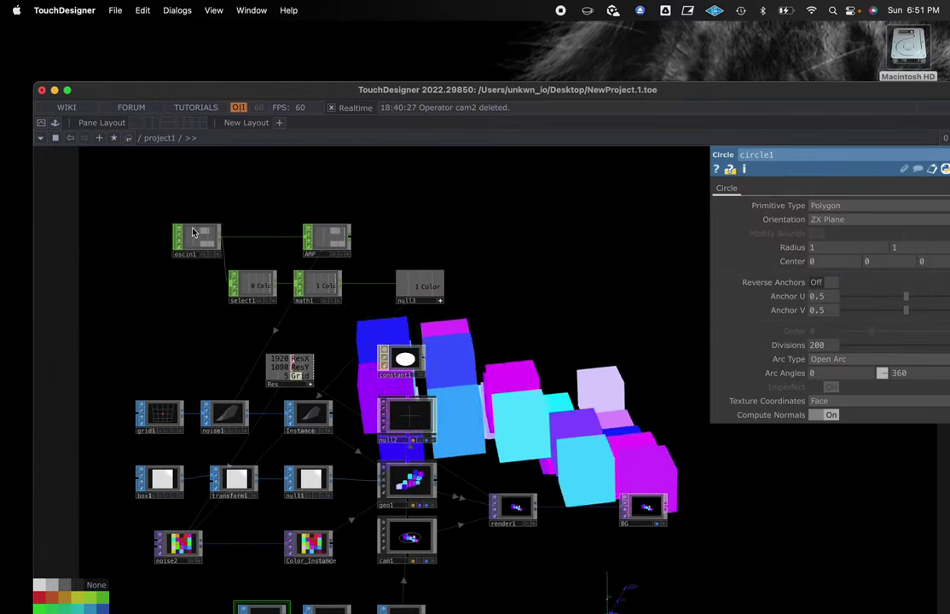
{"action": "scroll", "coordinate": [207, 238], "scroll_direction": "up", "scroll_amount": 5}
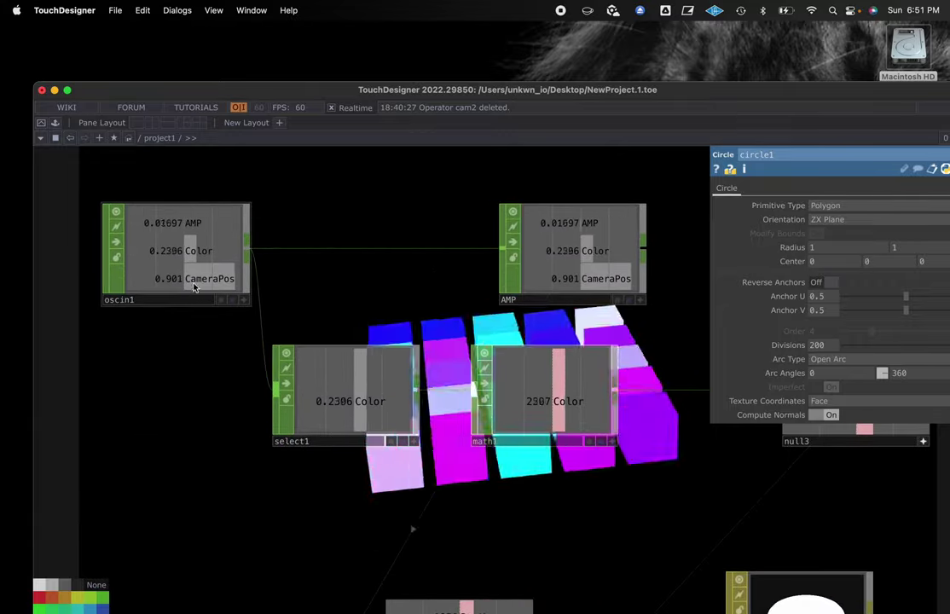
{"action": "scroll", "coordinate": [213, 366], "scroll_direction": "down", "scroll_amount": 4}
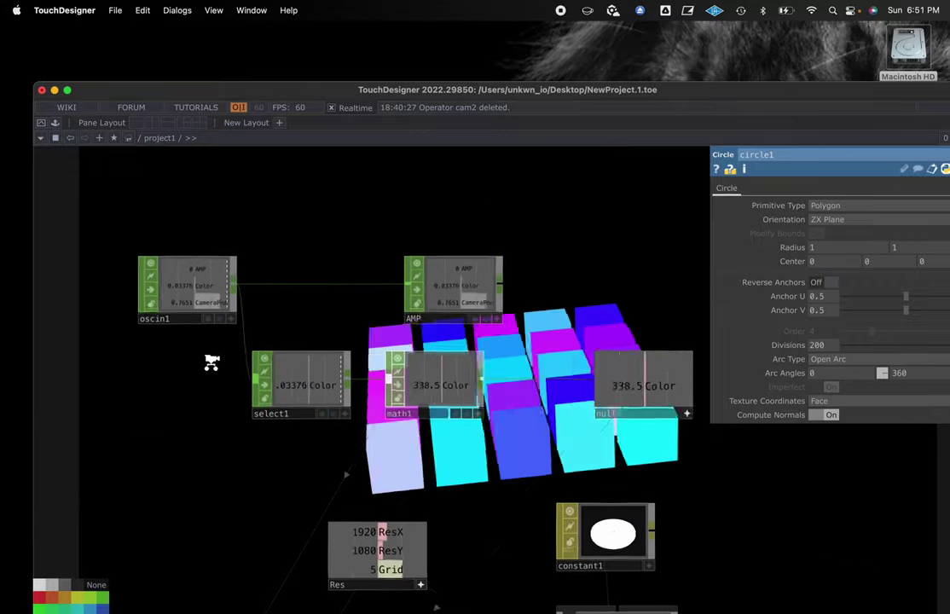
Step: Reset the Position parameter of the cam1 camera, clearing its time-based expression
{"action": "left_click_drag", "start_coordinate": [209, 360], "coordinate": [208, 295]}
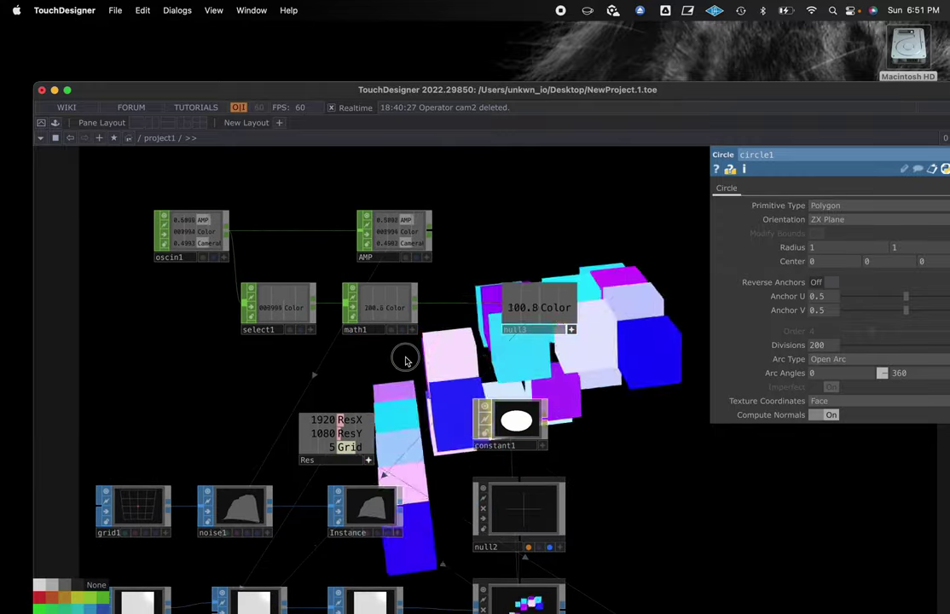
{"action": "left_click_drag", "start_coordinate": [406, 359], "coordinate": [364, 353]}
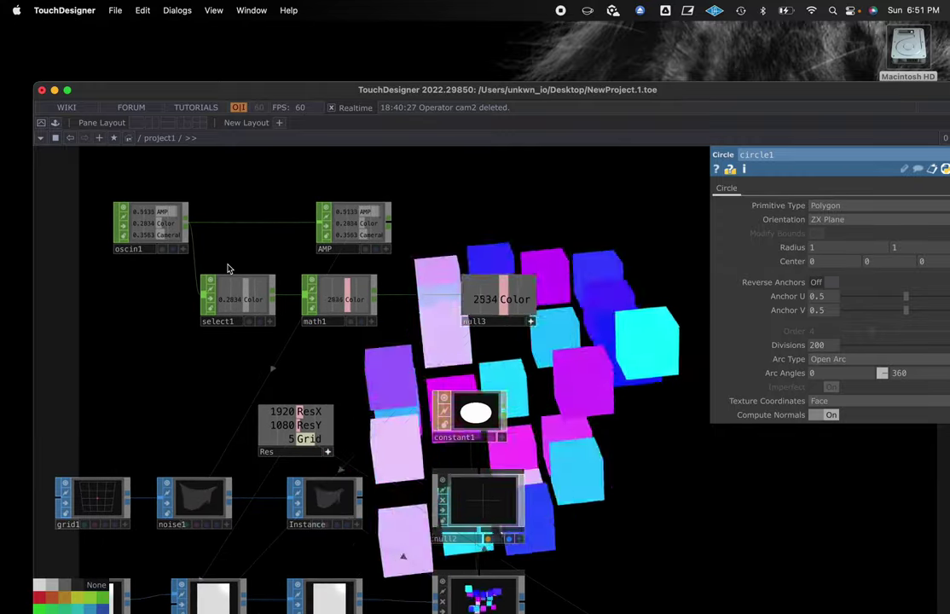
{"action": "left_click_drag", "start_coordinate": [165, 318], "coordinate": [181, 281]}
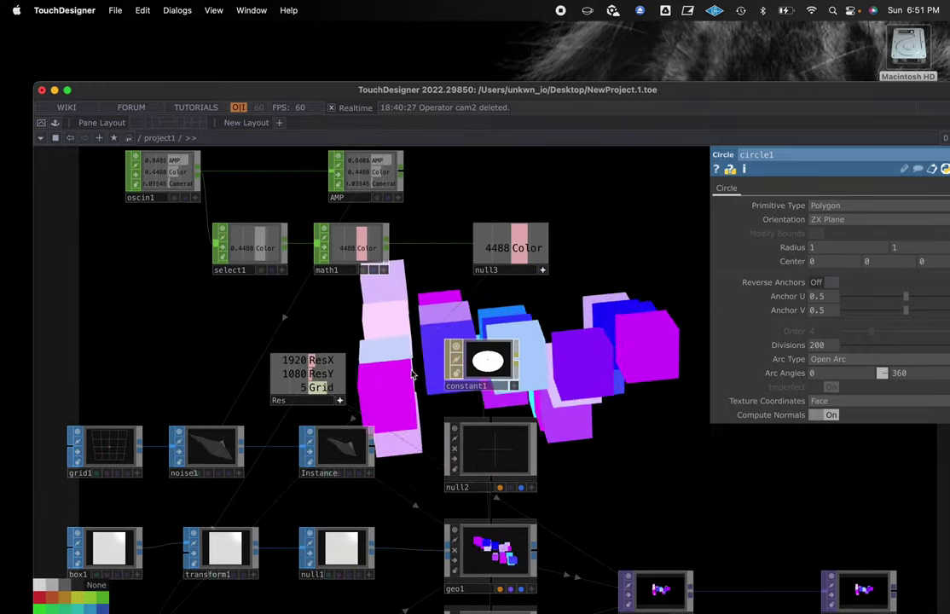
{"action": "left_click_drag", "start_coordinate": [439, 513], "coordinate": [407, 360]}
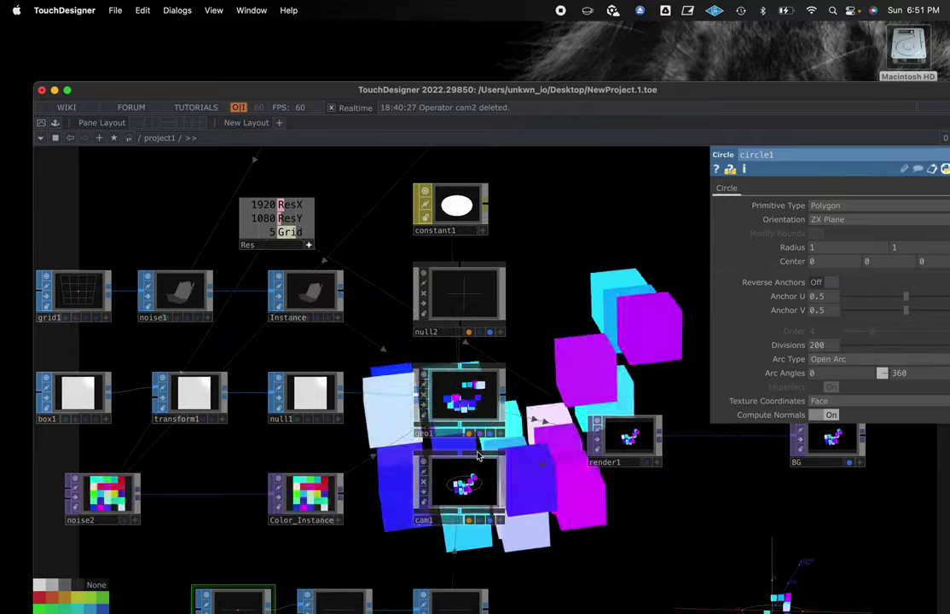
{"action": "left_click", "coordinate": [461, 487]}
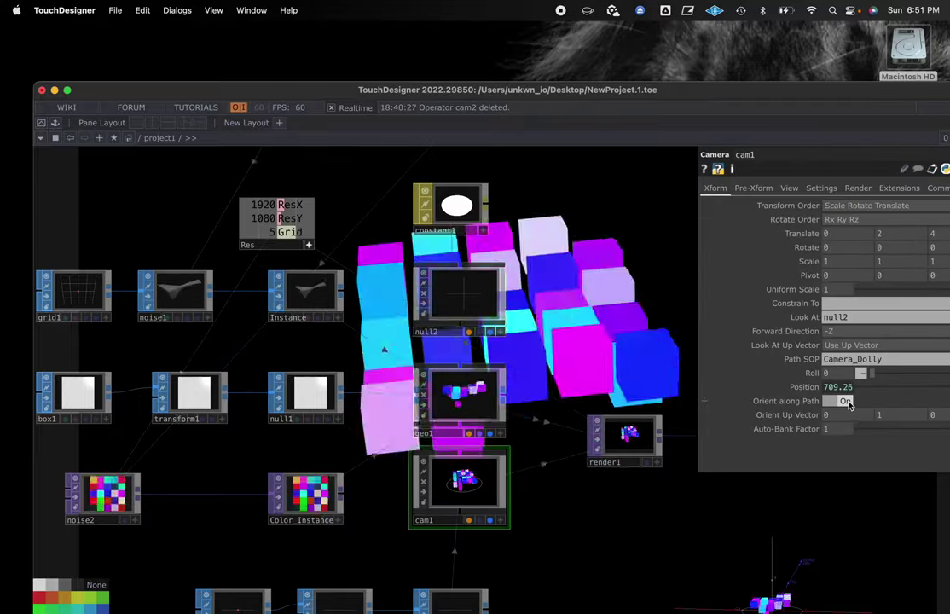
{"action": "left_click", "coordinate": [826, 389]}
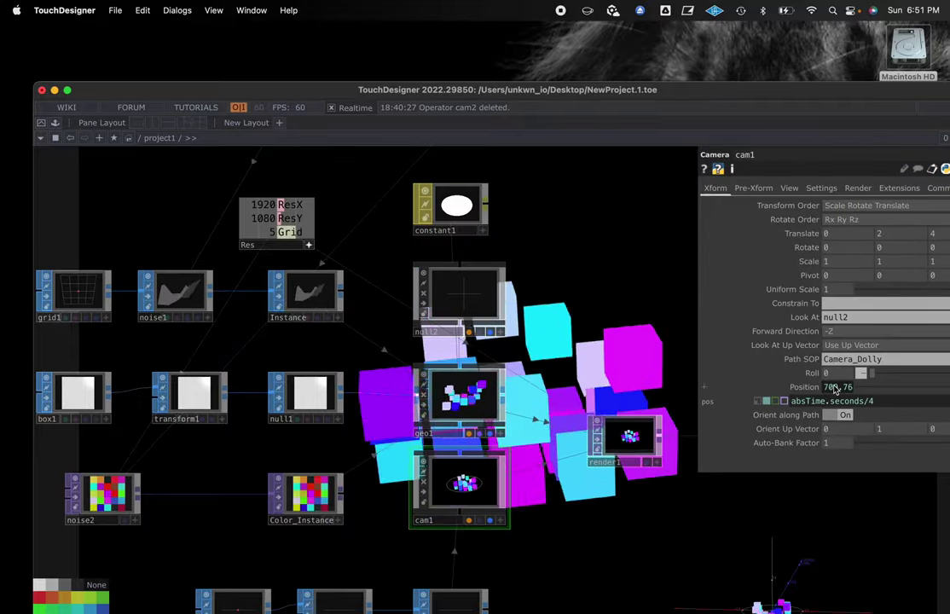
{"action": "right_click", "coordinate": [834, 388]}
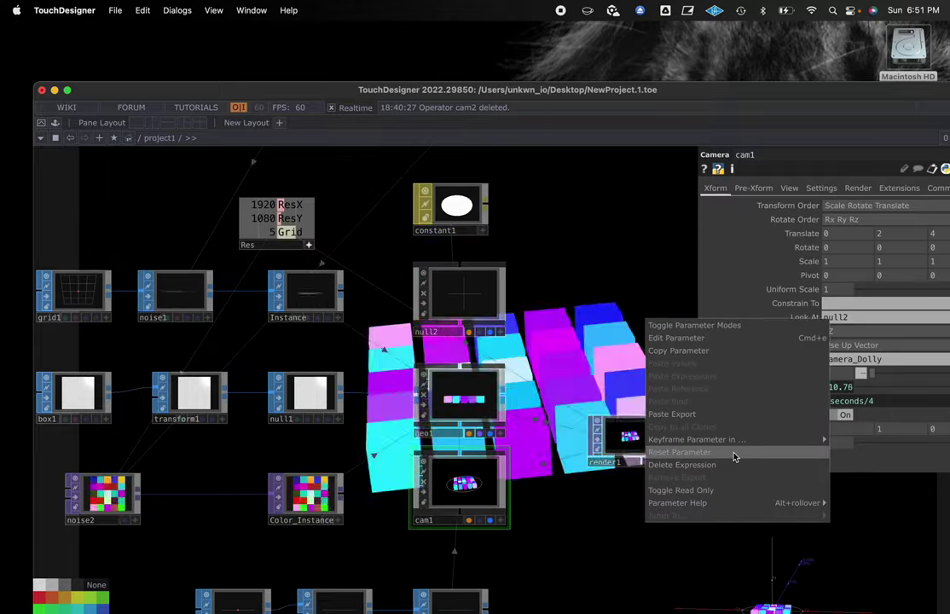
{"action": "left_click", "coordinate": [733, 454]}
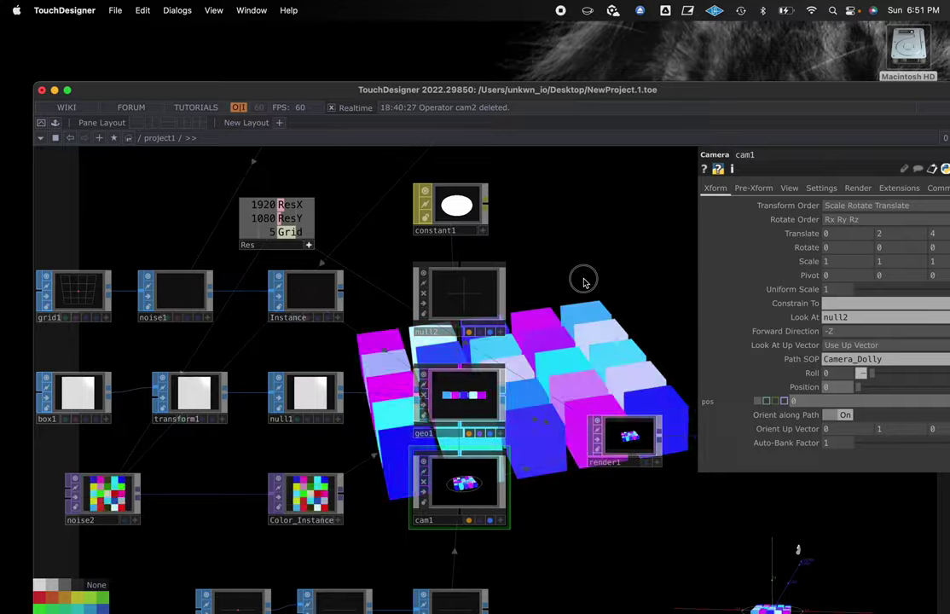
Step: Add a second Select CHOP fed by oscin1 and place it above the link to the AMP operator
{"action": "left_click_drag", "start_coordinate": [583, 278], "coordinate": [646, 360]}
{"action": "scroll", "coordinate": [646, 362], "scroll_direction": "down", "scroll_amount": 2}
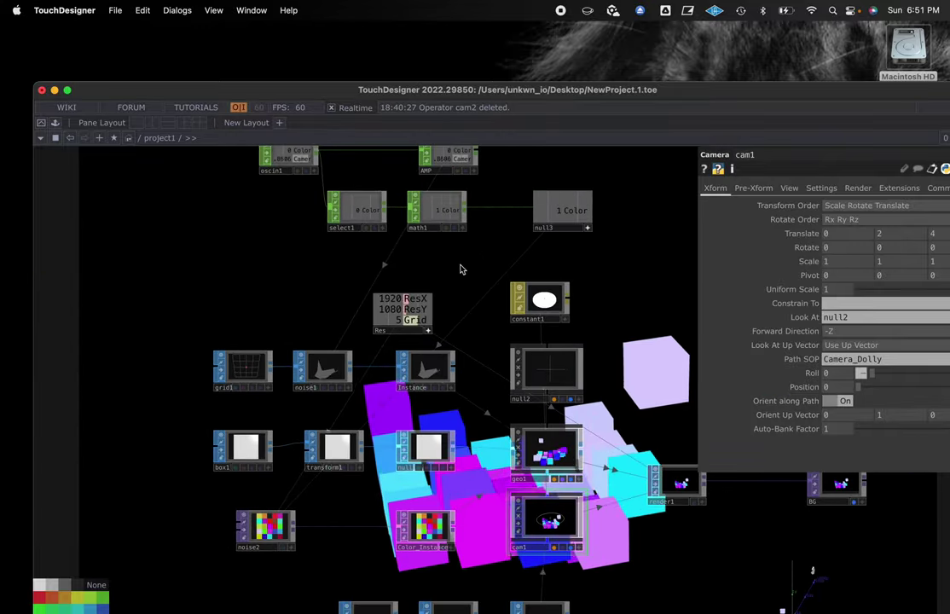
{"action": "left_click_drag", "start_coordinate": [460, 269], "coordinate": [449, 358]}
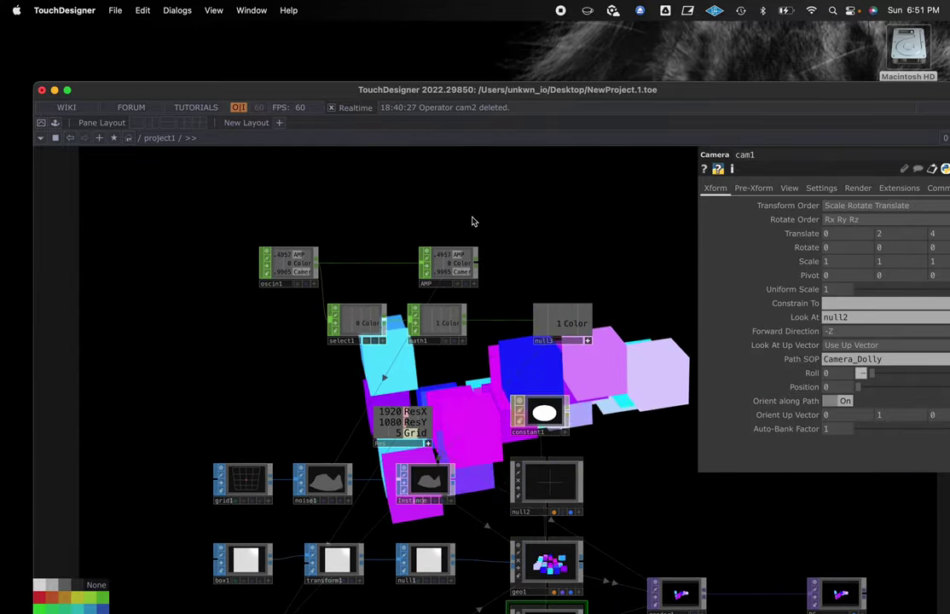
{"action": "right_click", "coordinate": [473, 220]}
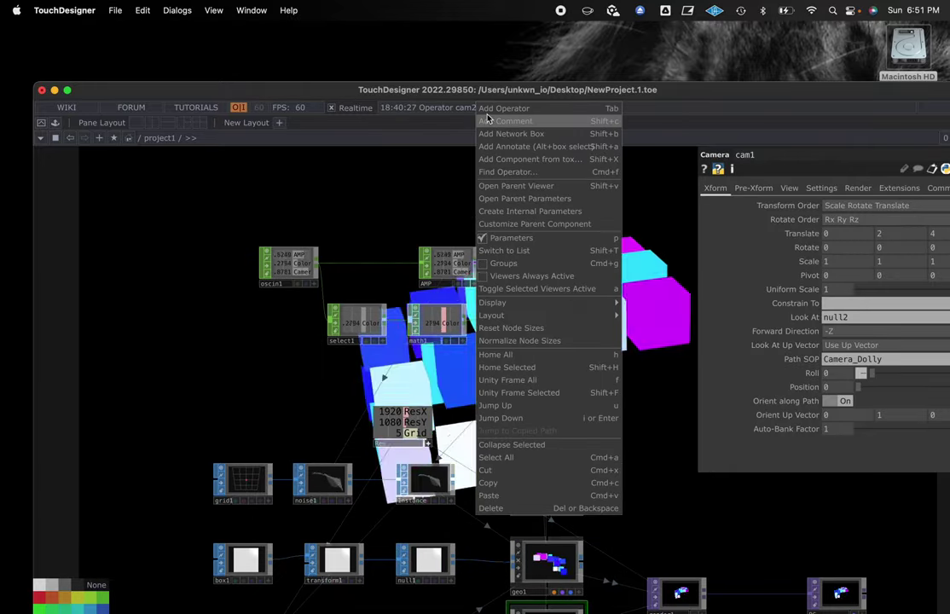
{"action": "left_click", "coordinate": [503, 109]}
{"action": "left_click", "coordinate": [340, 60]}
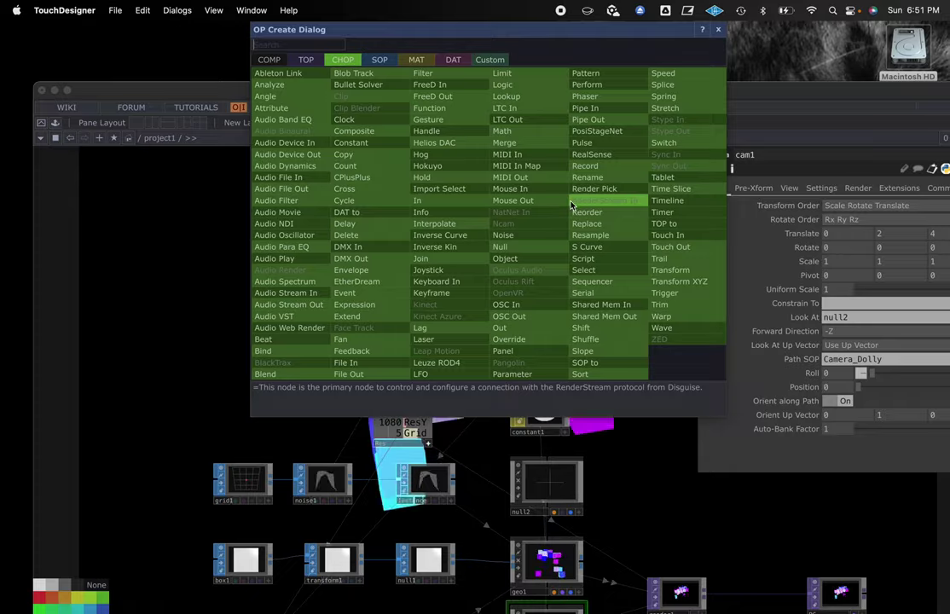
{"action": "key", "text": "Escape"}
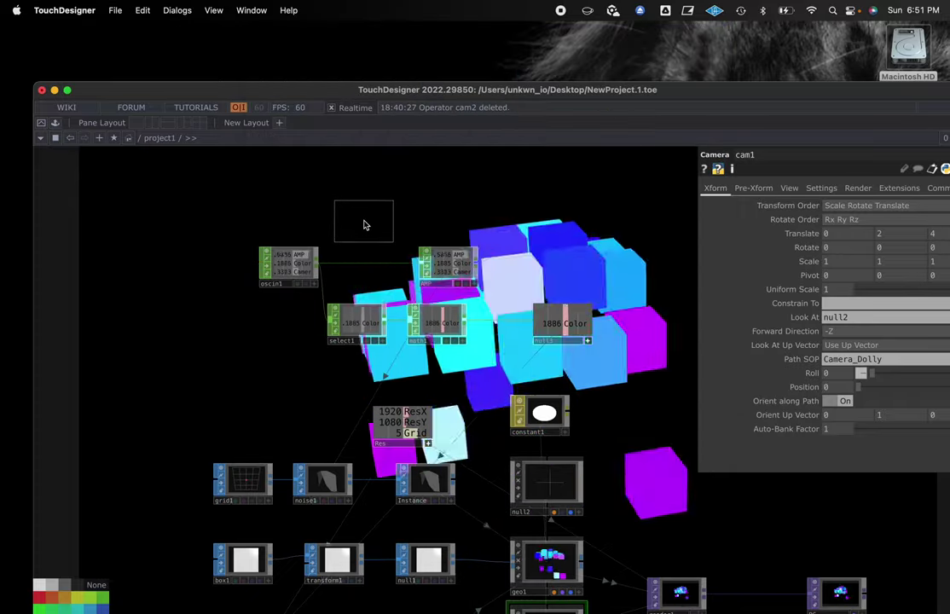
{"action": "left_click", "coordinate": [368, 222]}
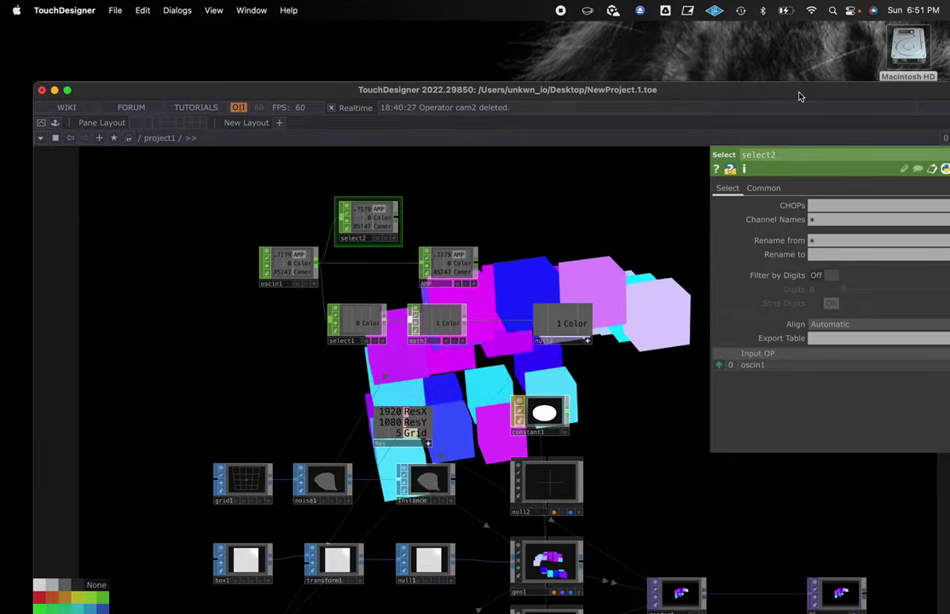
Step: Maximize the TouchDesigner window and set the new Select CHOP's Channel Names to CameraPos
{"action": "double_click", "coordinate": [799, 94]}
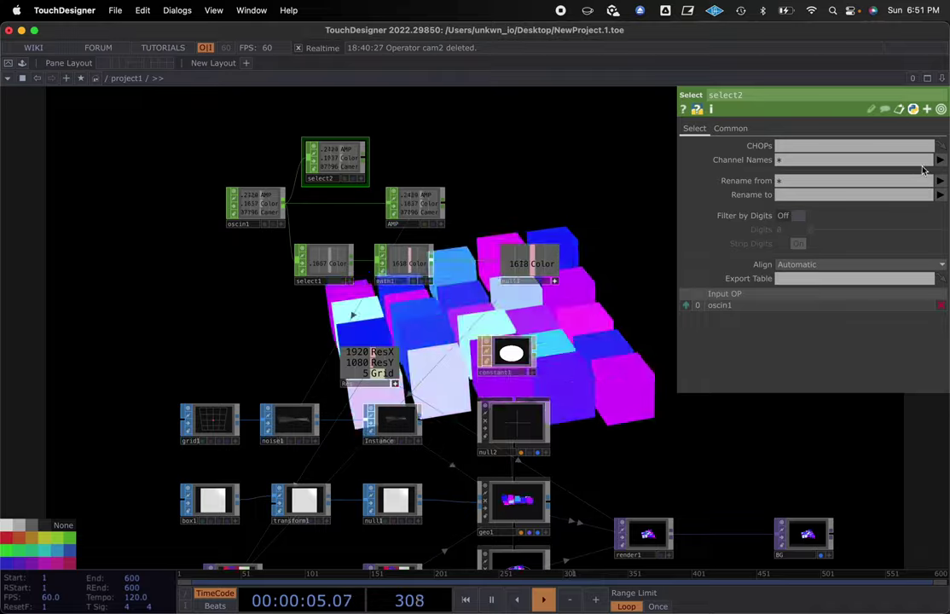
{"action": "left_click", "coordinate": [938, 160]}
{"action": "left_click", "coordinate": [927, 212]}
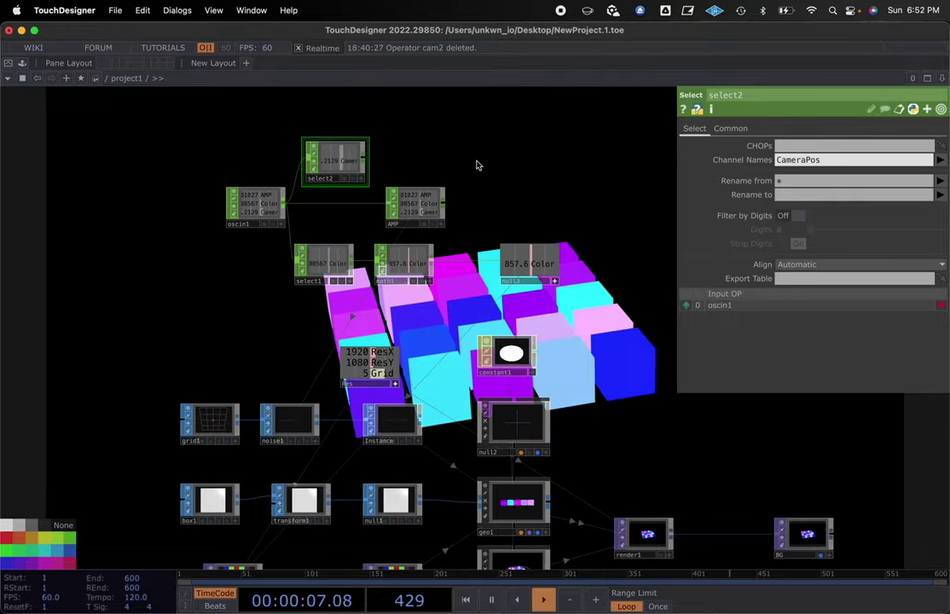
Step: Add a Null CHOP fed by select2, place it above null3, and rename it Cam_POS
{"action": "right_click", "coordinate": [362, 162]}
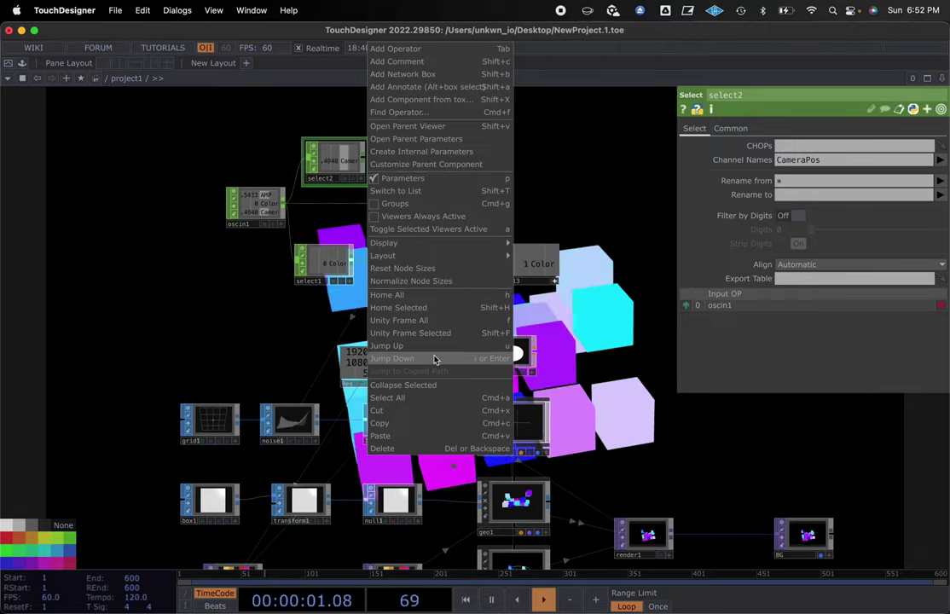
{"action": "key", "text": "Delete"}
{"action": "key", "text": "Tab"}
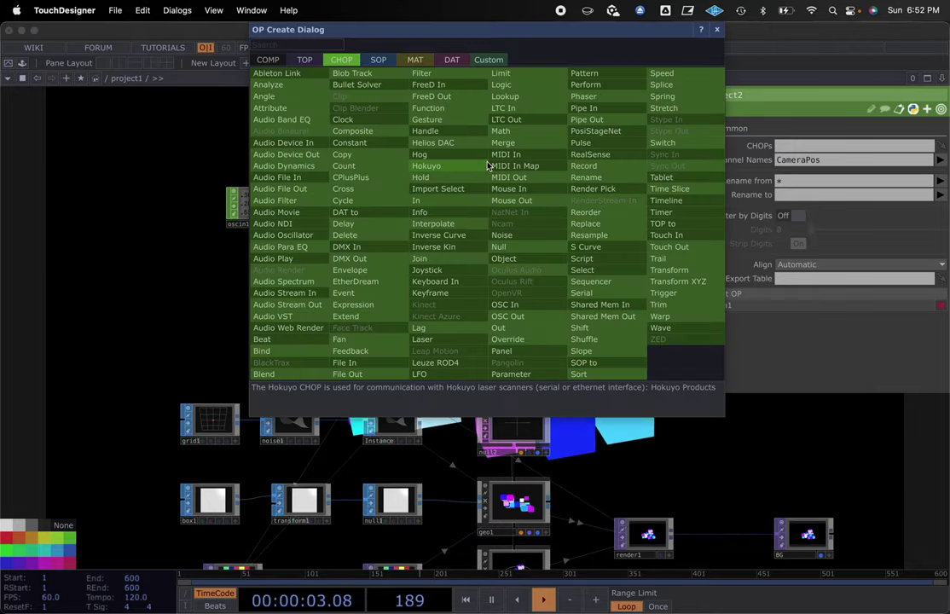
{"action": "left_click", "coordinate": [501, 246]}
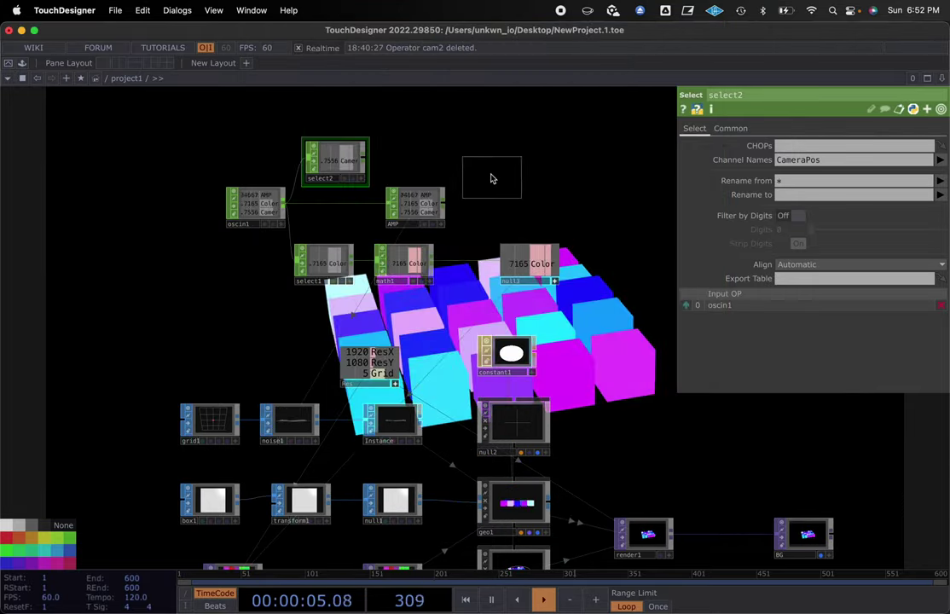
{"action": "left_click", "coordinate": [526, 162]}
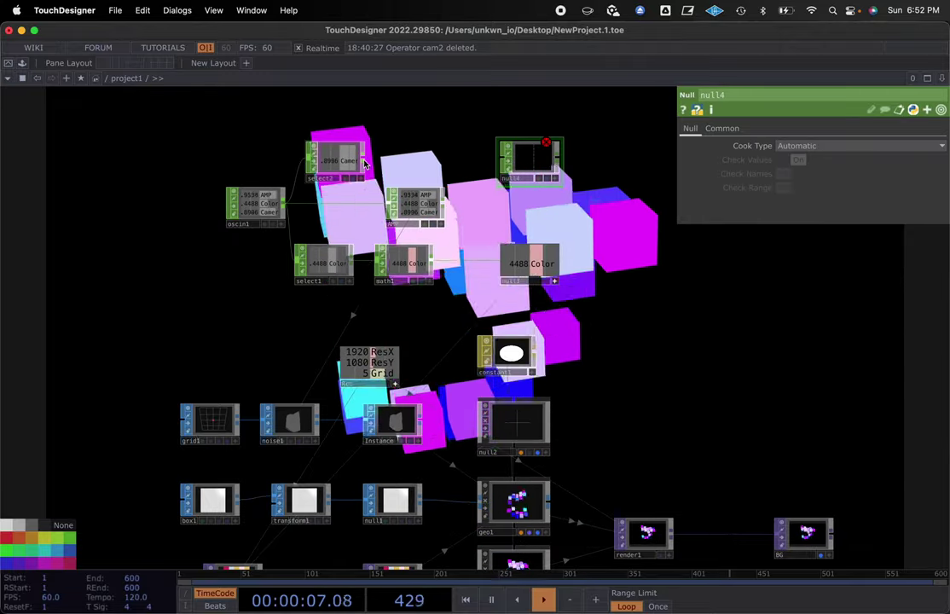
{"action": "left_click", "coordinate": [499, 179]}
{"action": "type", "text": "Cam_POS"}
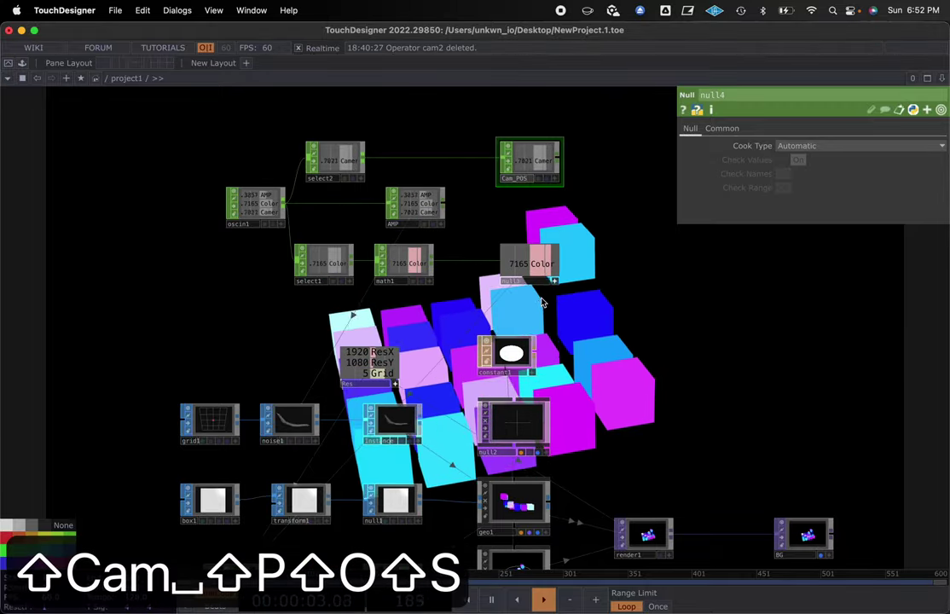
Step: Drive the Position parameter of the cam1 camera with a CHOP Reference to the CameraPos channel of Cam_POS
{"action": "left_click_drag", "start_coordinate": [595, 319], "coordinate": [537, 221]}
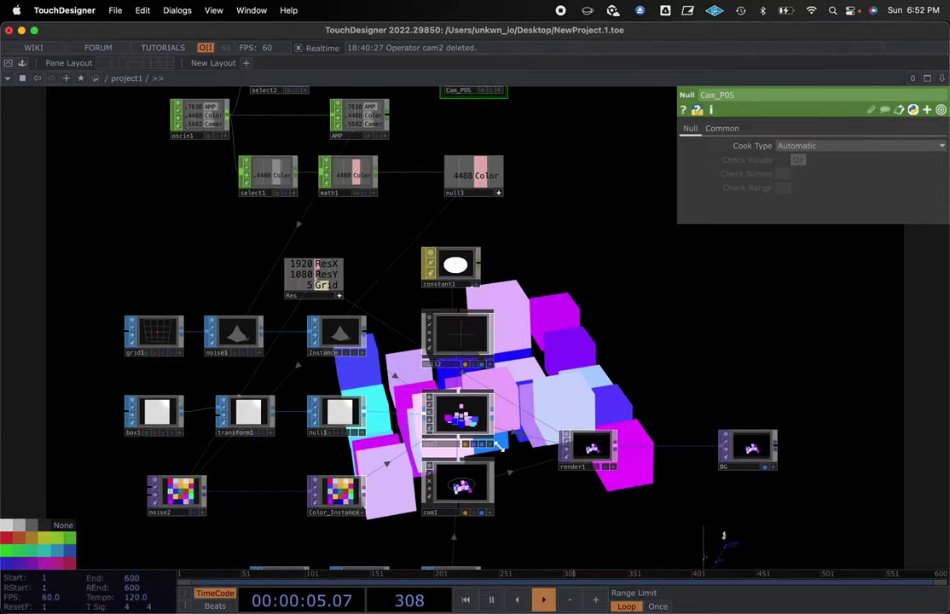
{"action": "left_click", "coordinate": [461, 486]}
{"action": "left_click_drag", "start_coordinate": [555, 317], "coordinate": [536, 364]}
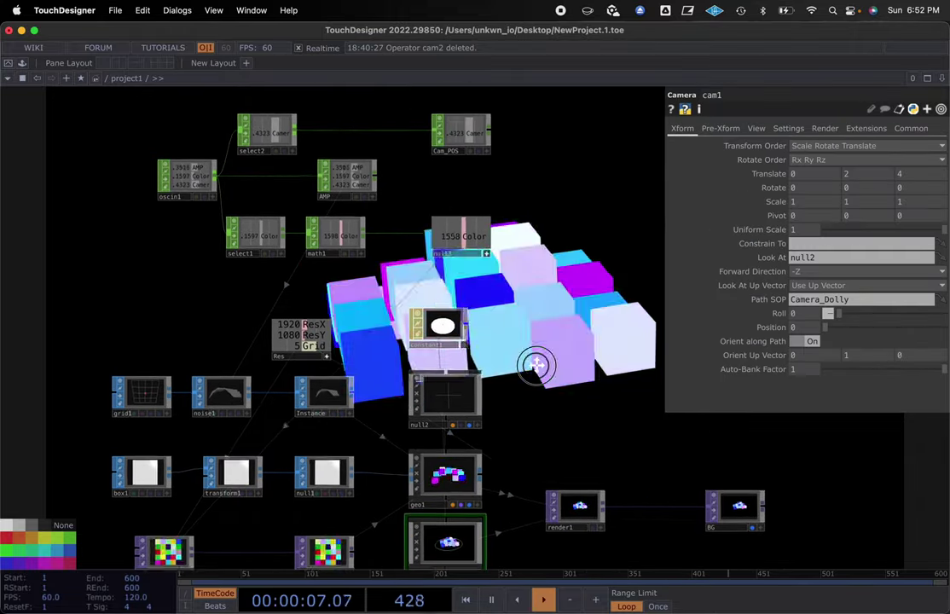
{"action": "left_click_drag", "start_coordinate": [533, 324], "coordinate": [532, 307]}
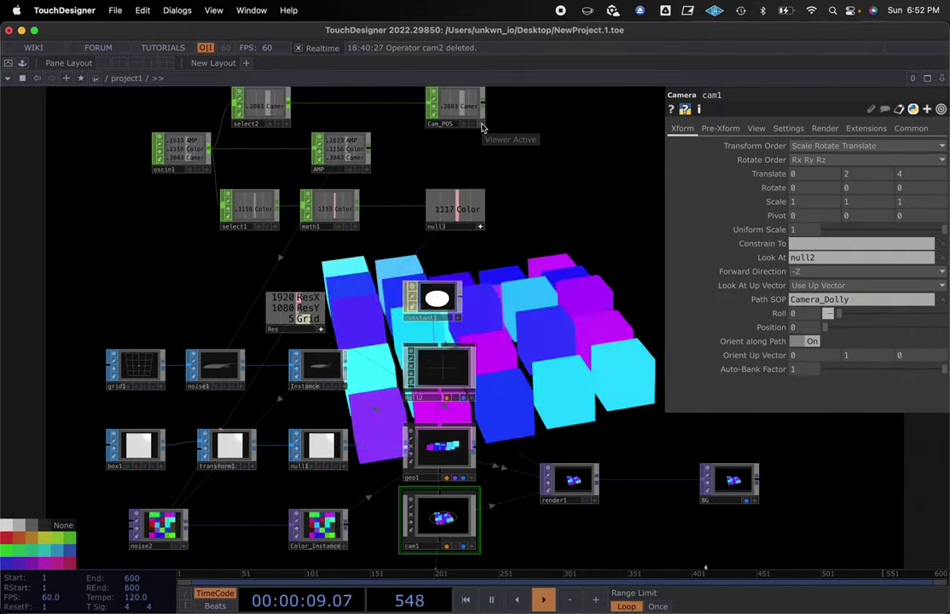
{"action": "left_click_drag", "start_coordinate": [481, 126], "coordinate": [799, 327]}
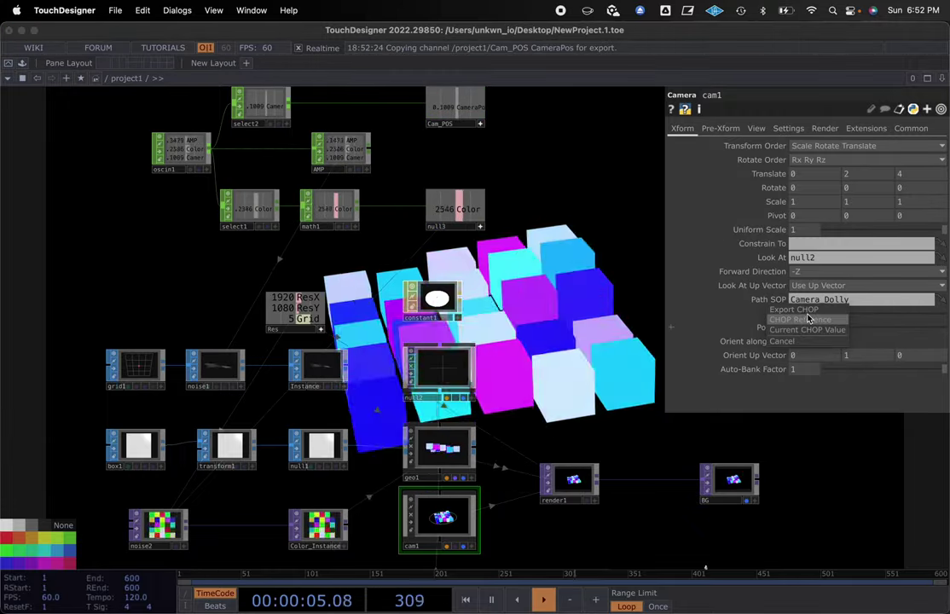
{"action": "left_click", "coordinate": [808, 318]}
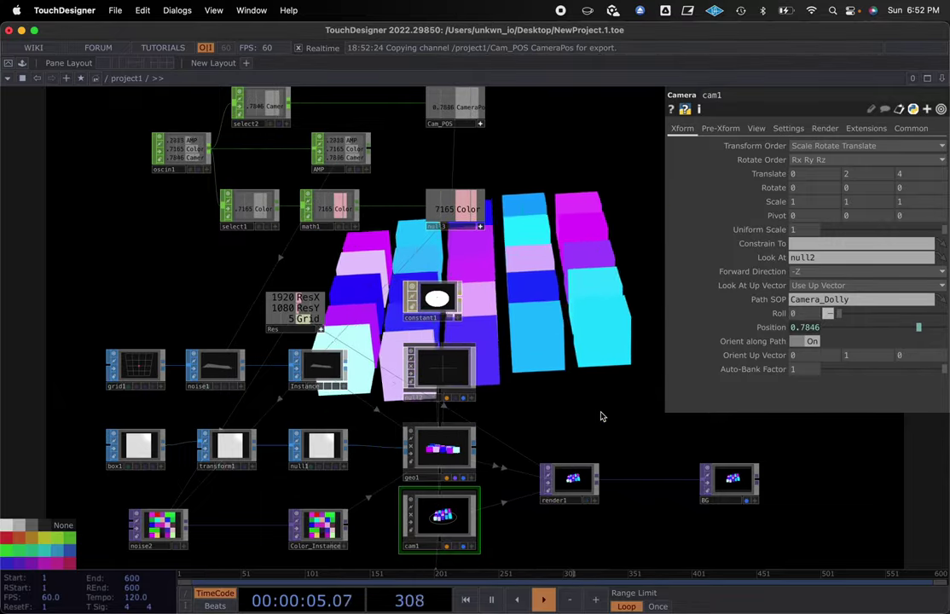
Step: Try the Topology Wire Frame option as the Wire Frame setting of the constant1 material
{"action": "scroll", "coordinate": [600, 416], "scroll_direction": "down", "scroll_amount": 3}
{"action": "left_click_drag", "start_coordinate": [600, 416], "coordinate": [498, 374]}
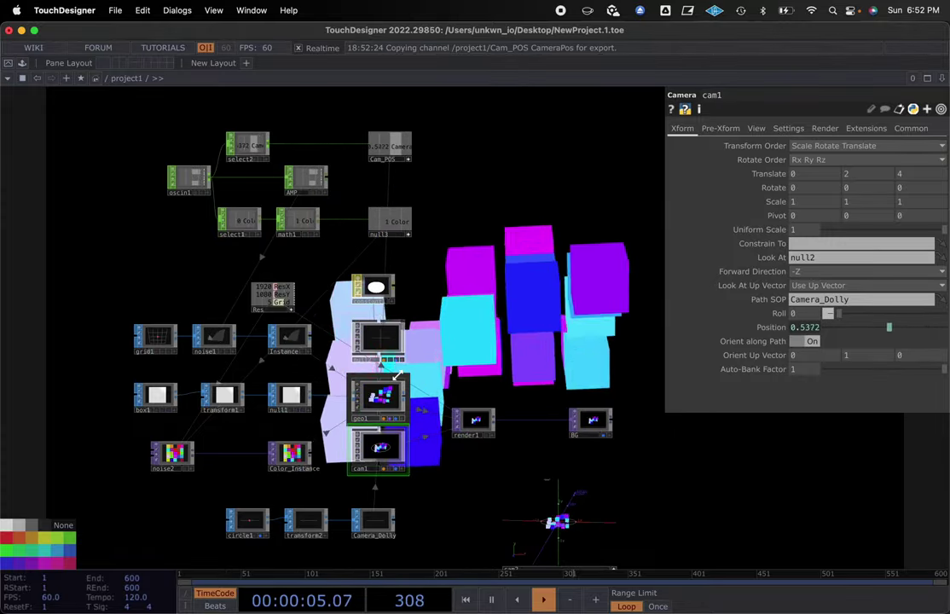
{"action": "left_click", "coordinate": [376, 287]}
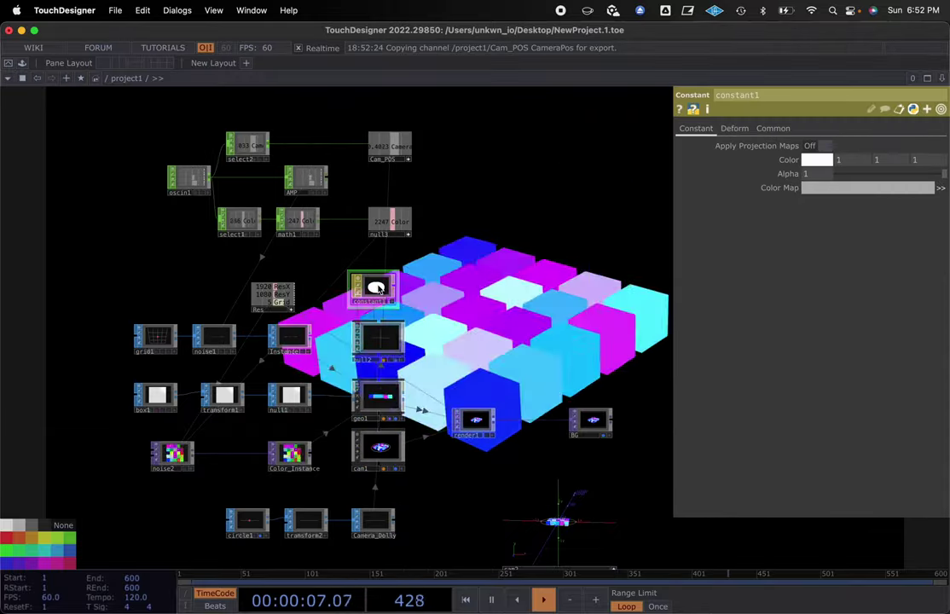
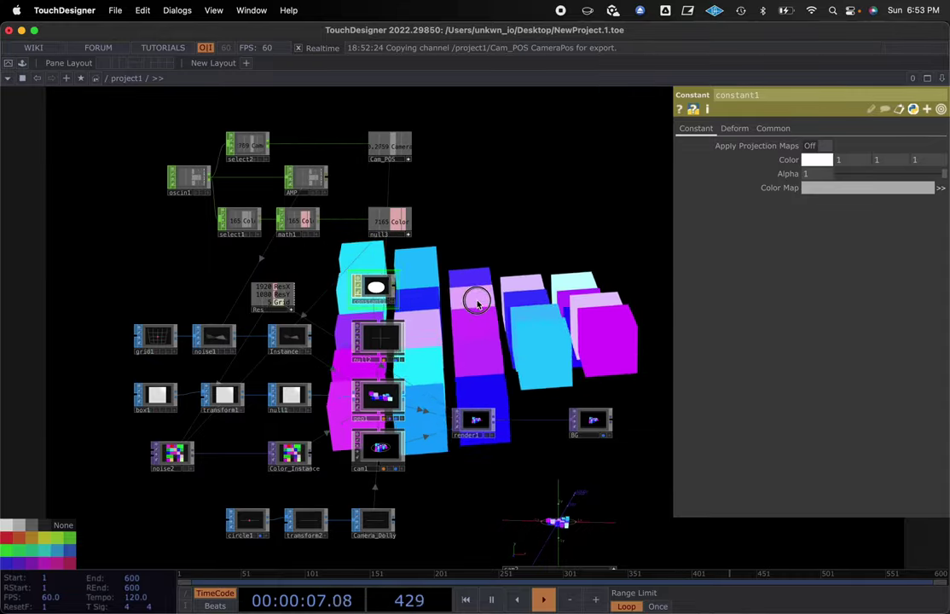
{"action": "left_click_drag", "start_coordinate": [477, 303], "coordinate": [444, 303]}
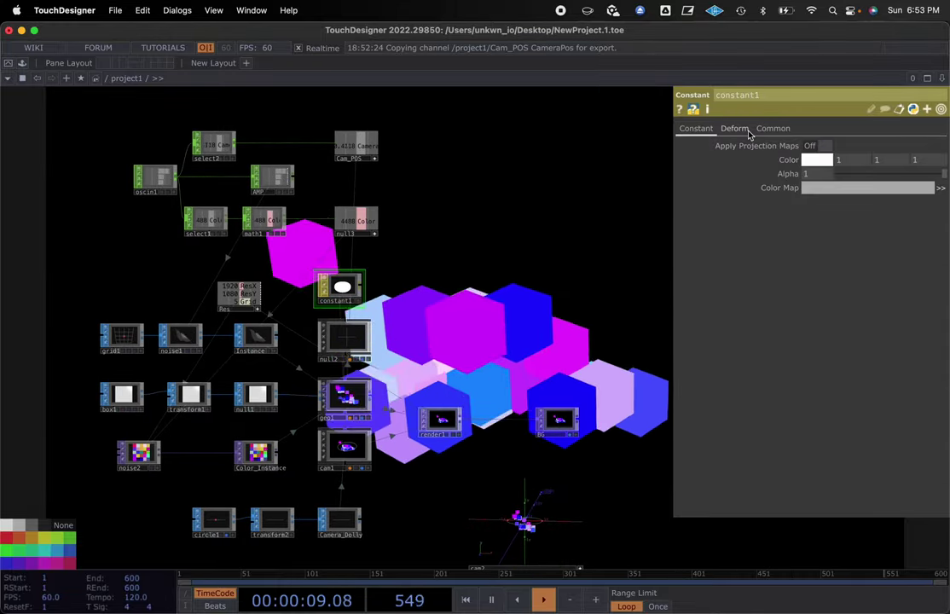
{"action": "left_click", "coordinate": [772, 129]}
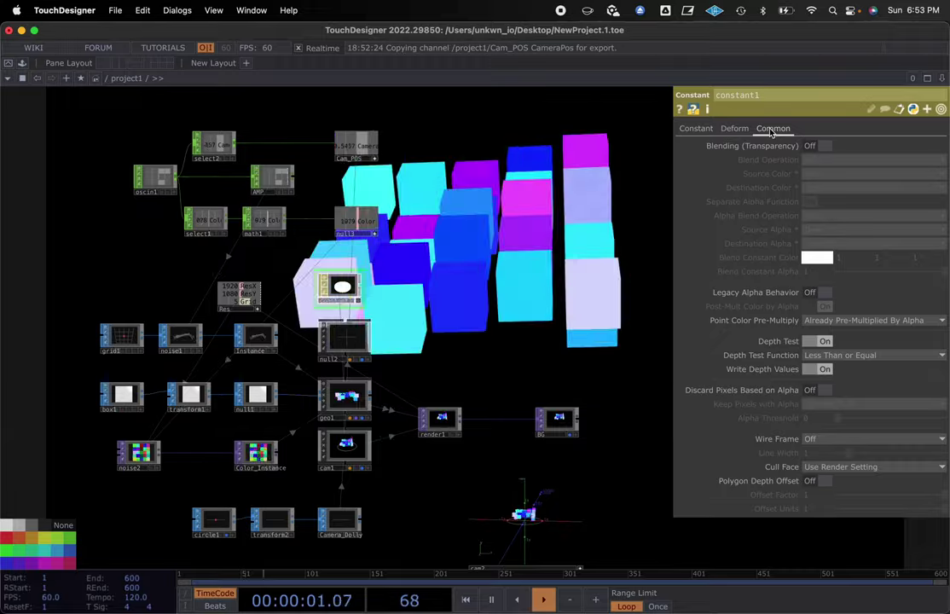
{"action": "left_click", "coordinate": [843, 440]}
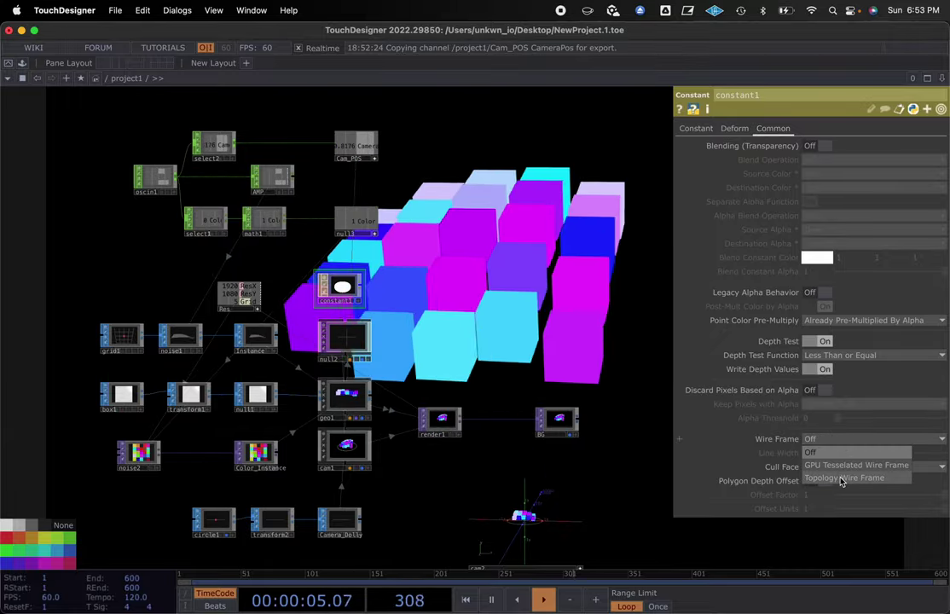
{"action": "left_click", "coordinate": [841, 477]}
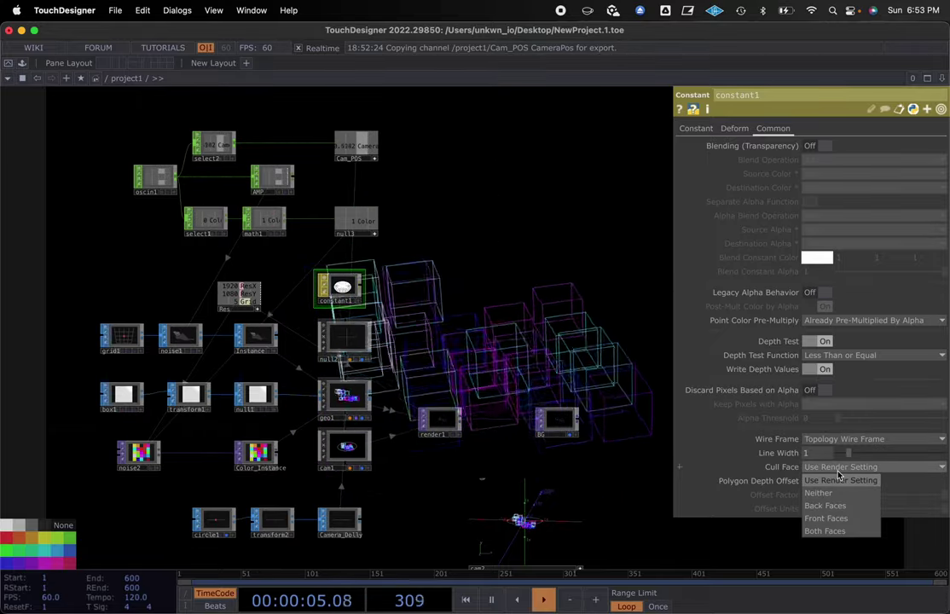
Step: Turn the Wire Frame setting of the constant1 material back to Off
{"action": "left_click", "coordinate": [837, 470]}
{"action": "left_click", "coordinate": [839, 439]}
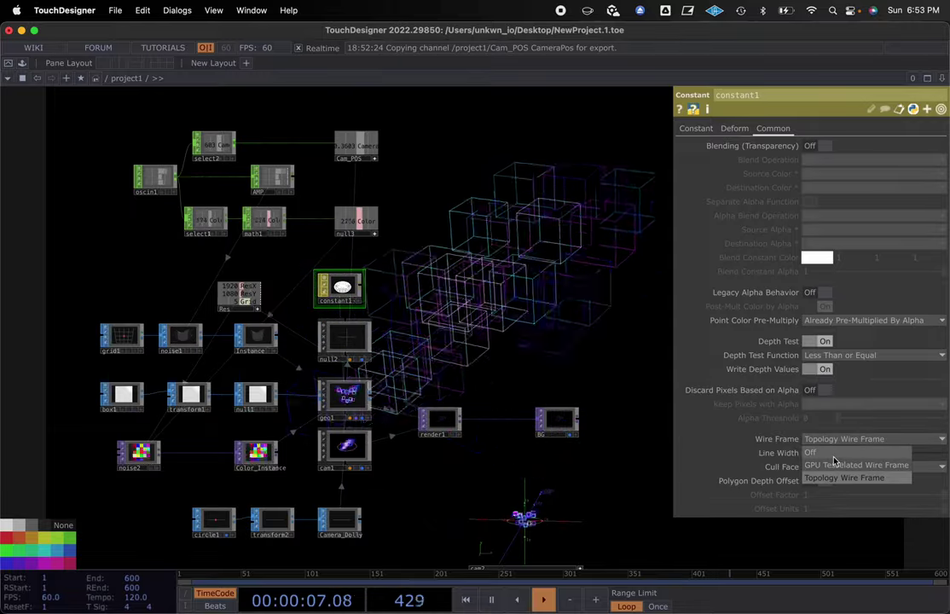
{"action": "left_click", "coordinate": [831, 455]}
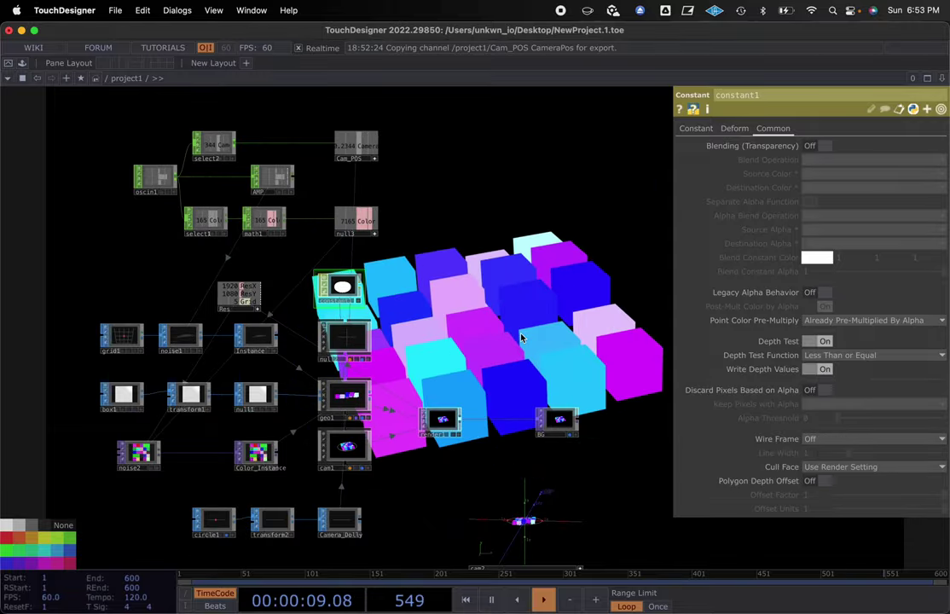
Step: Delete the unused cam2 camera operator from the network
{"action": "scroll", "coordinate": [500, 324], "scroll_direction": "down", "scroll_amount": 3}
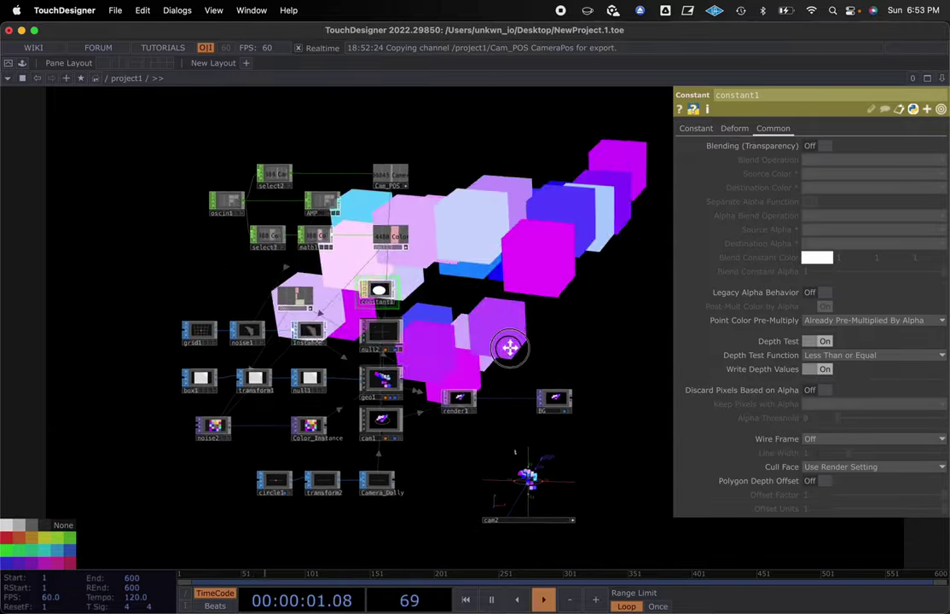
{"action": "left_click_drag", "start_coordinate": [482, 345], "coordinate": [471, 354]}
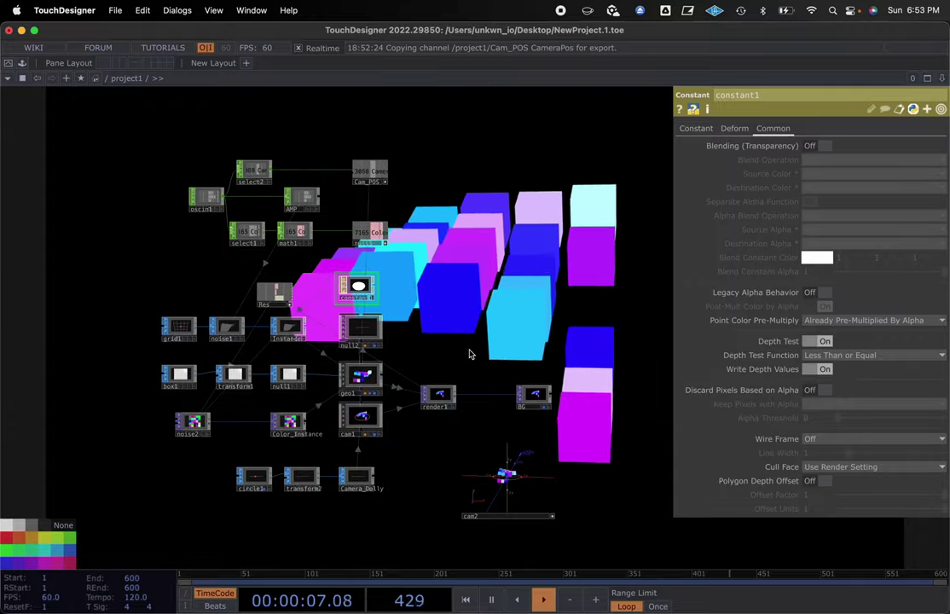
{"action": "scroll", "coordinate": [468, 353], "scroll_direction": "down", "scroll_amount": 2}
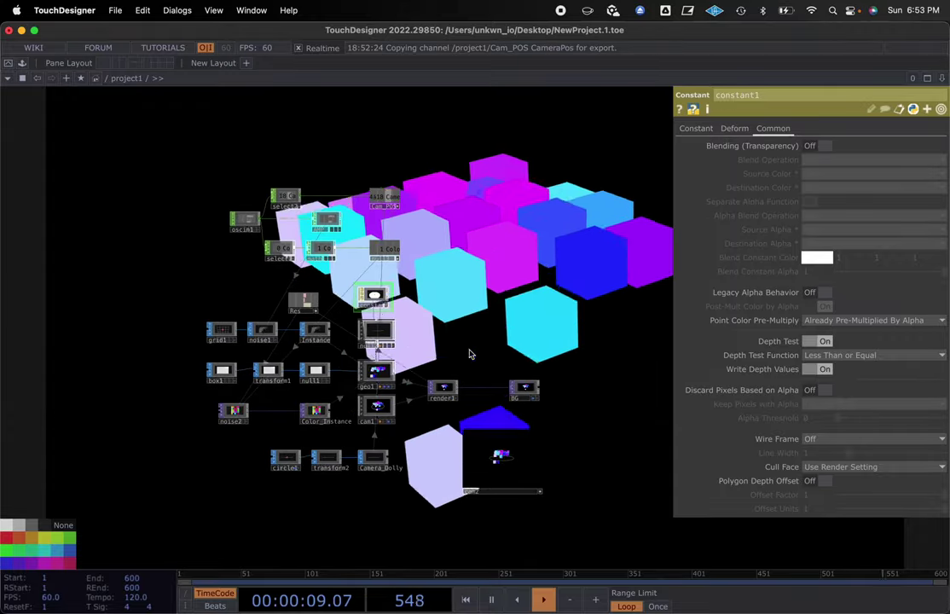
{"action": "left_click", "coordinate": [539, 492]}
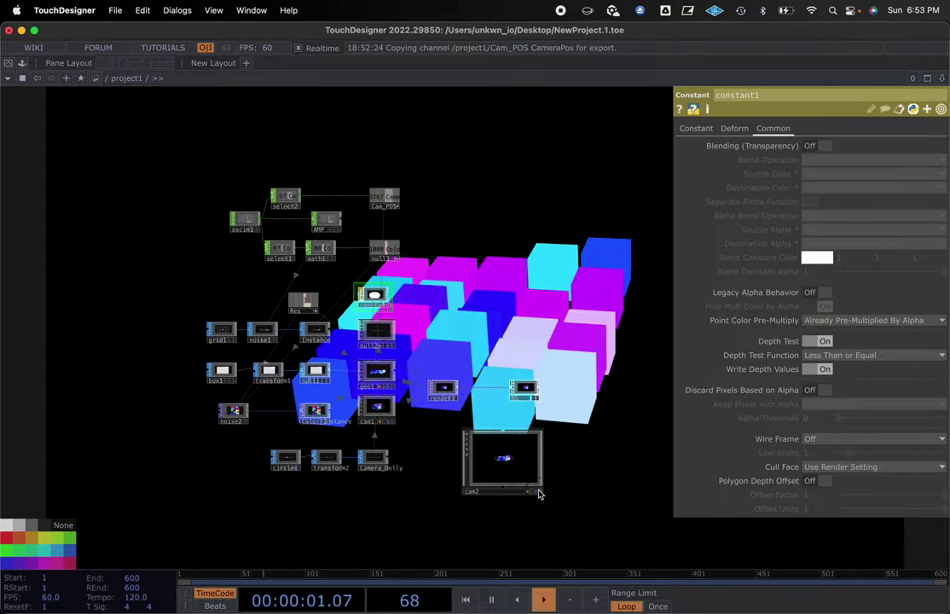
{"action": "left_click", "coordinate": [511, 463]}
{"action": "key", "text": "BackSpace"}
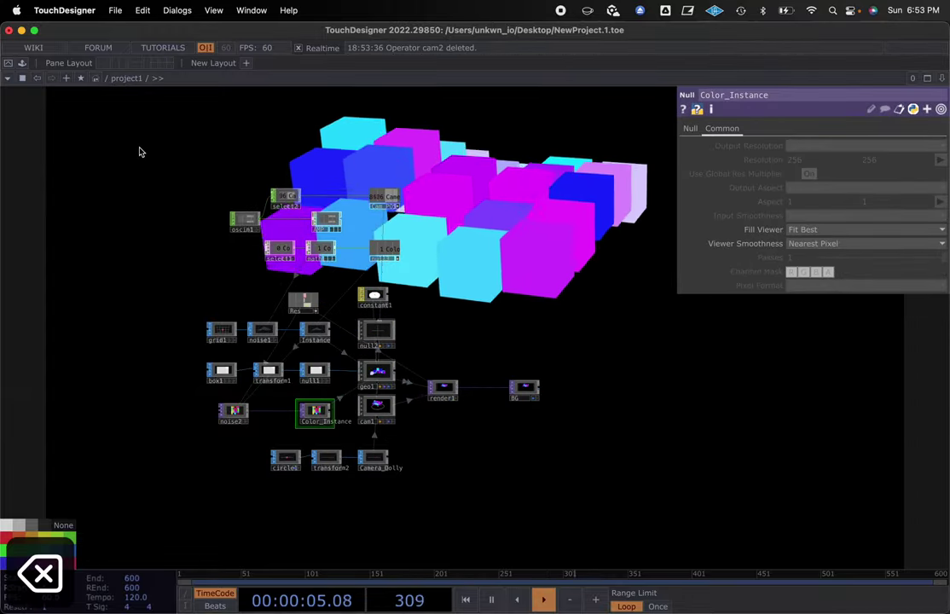
Step: Collapse all the operators in the network into one Base component and rename it Boxes
{"action": "right_click_drag", "start_coordinate": [138, 143], "coordinate": [595, 515]}
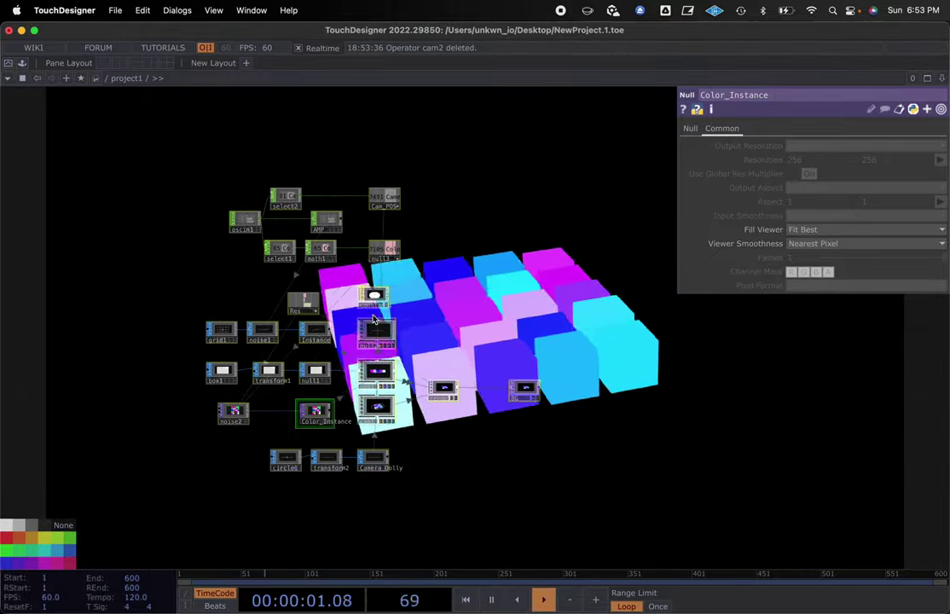
{"action": "right_click", "coordinate": [434, 443]}
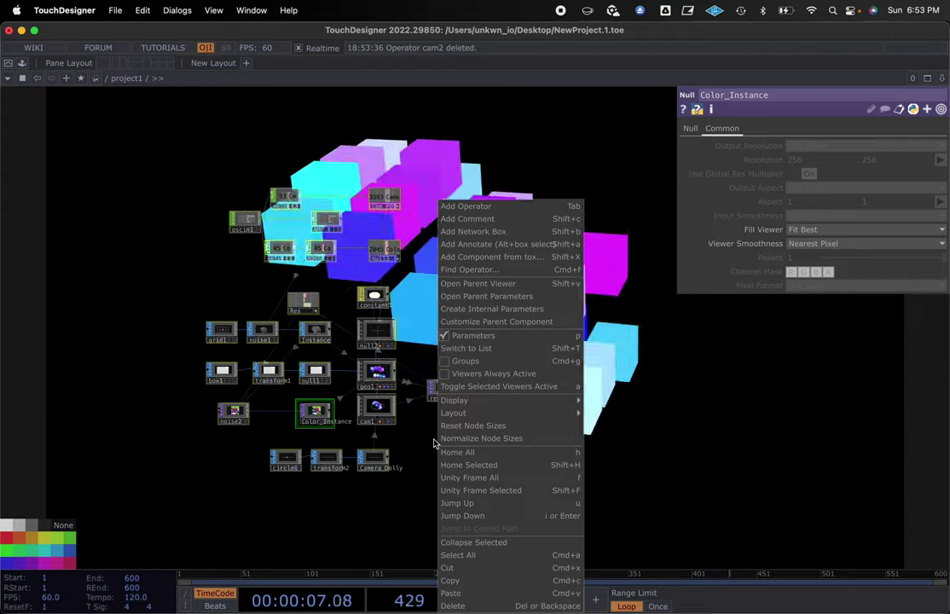
{"action": "left_click", "coordinate": [487, 543]}
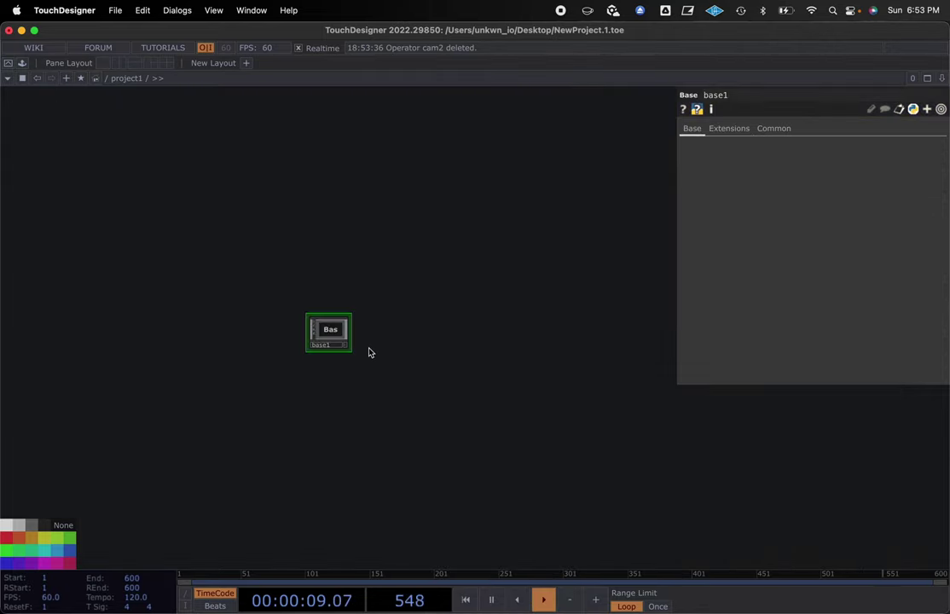
{"action": "scroll", "coordinate": [331, 327], "scroll_direction": "up", "scroll_amount": 2}
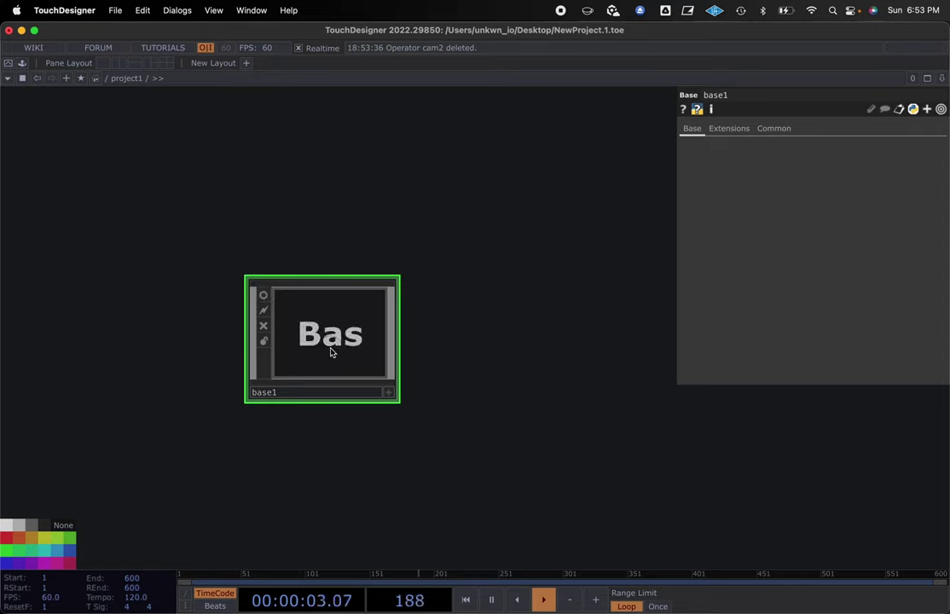
{"action": "left_click_drag", "start_coordinate": [288, 394], "coordinate": [235, 394]}
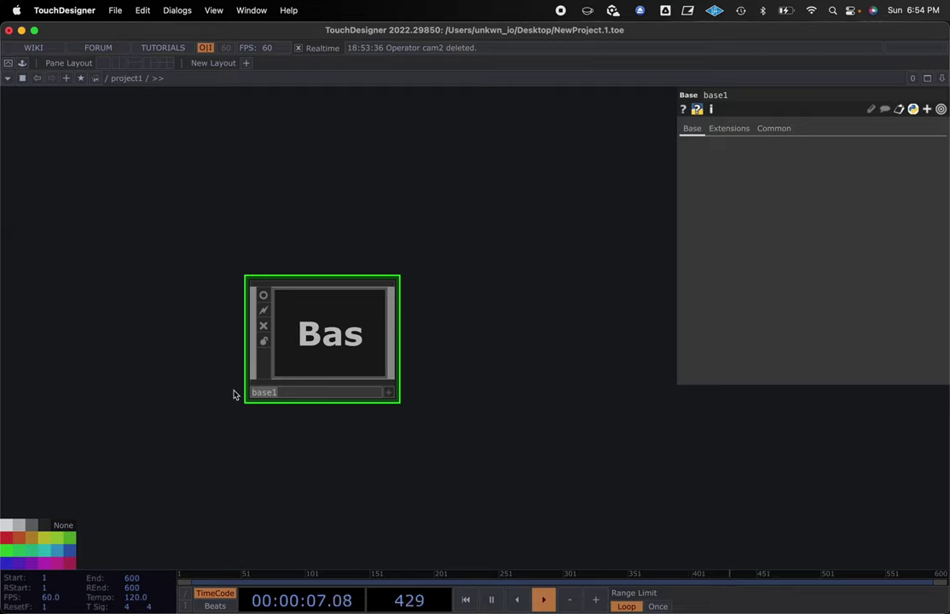
{"action": "type", "text": "Boxes"}
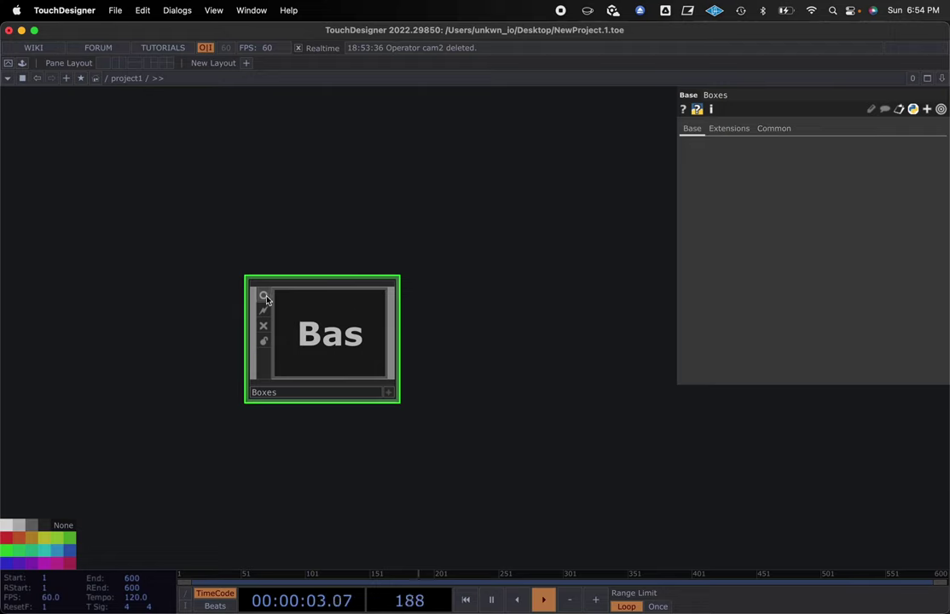
Step: Set the Operator Viewer of the Boxes component to ./BG and enter the component's internal network
{"action": "left_click", "coordinate": [764, 129]}
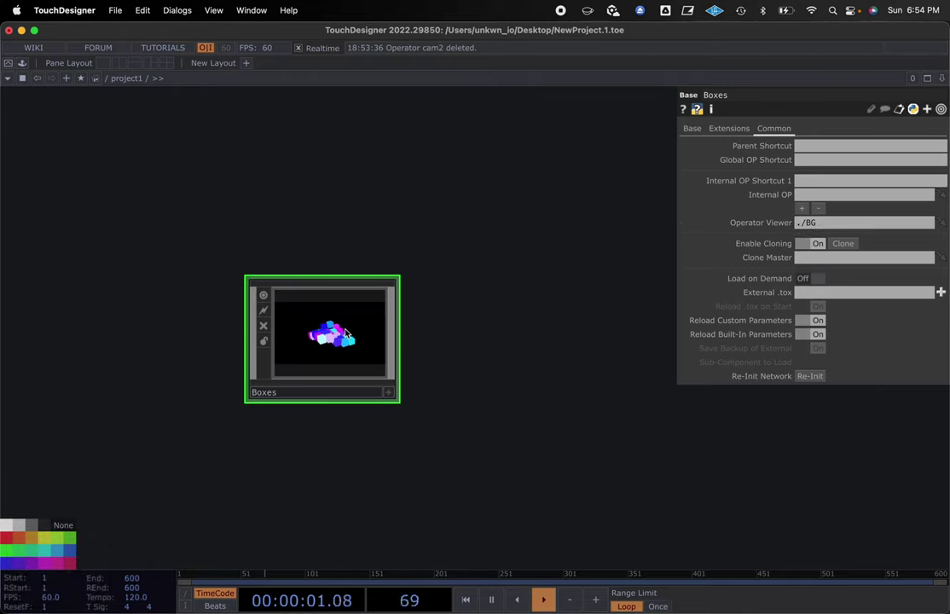
{"action": "scroll", "coordinate": [346, 335], "scroll_direction": "up", "scroll_amount": 5}
{"action": "scroll", "coordinate": [346, 335], "scroll_direction": "down", "scroll_amount": 2}
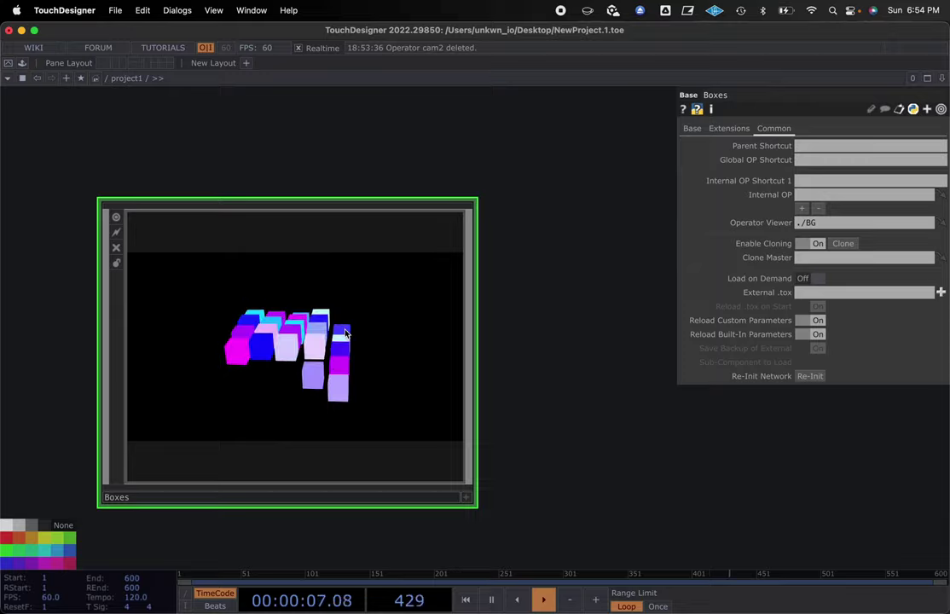
{"action": "scroll", "coordinate": [346, 335], "scroll_direction": "up", "scroll_amount": 3}
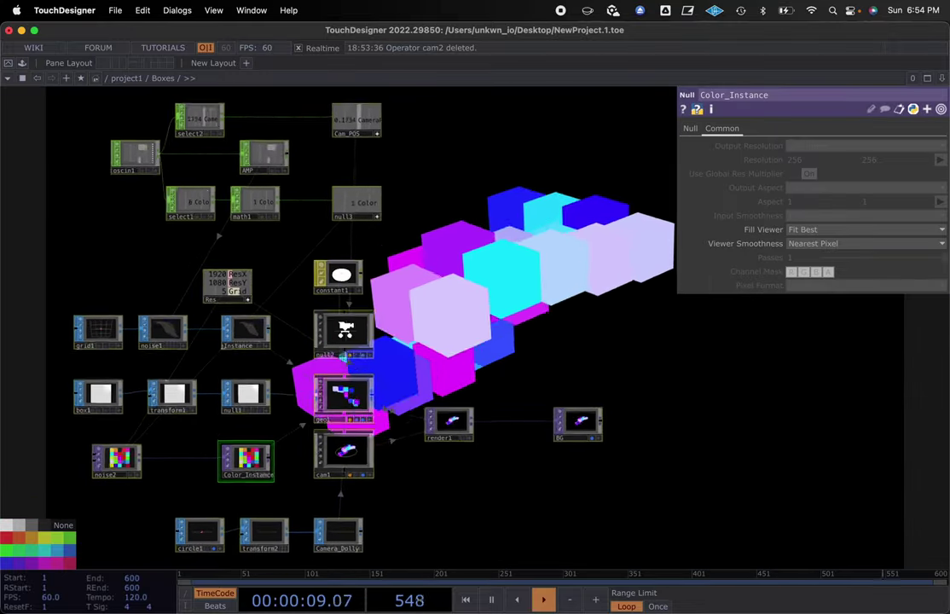
{"action": "scroll", "coordinate": [346, 335], "scroll_direction": "down", "scroll_amount": 1}
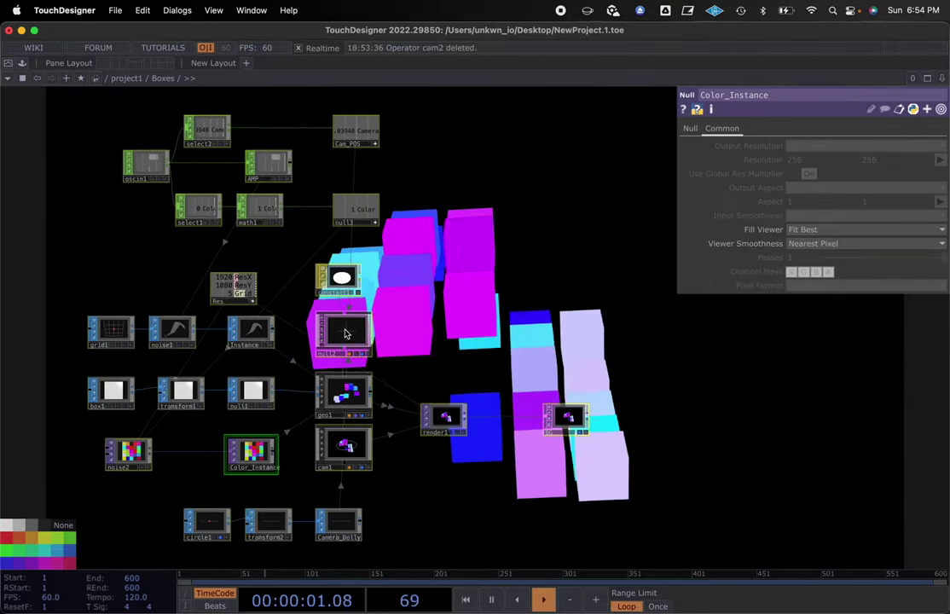